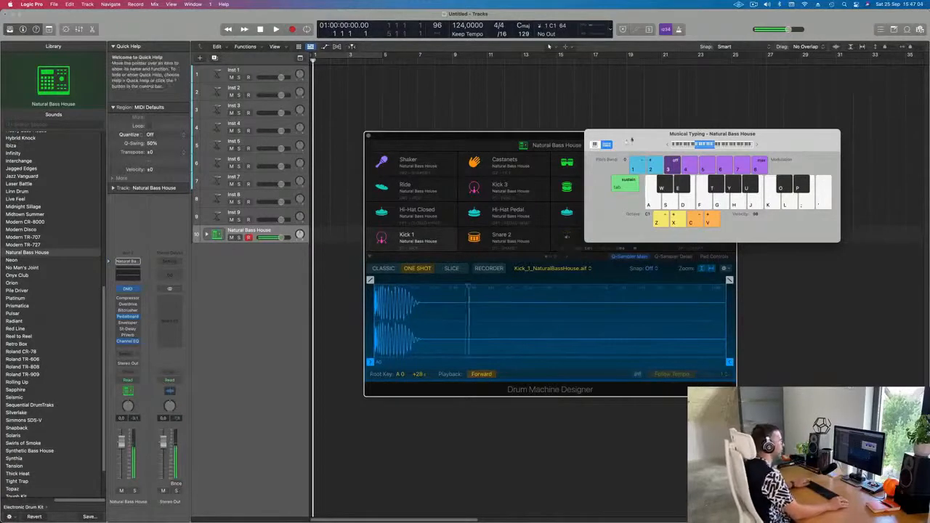
Step: Move the Musical Typing and Drum Machine Designer windows aside and expand the drum kit's track stack
left_click_drag(631, 140, 710, 129)
left_click_drag(595, 139, 680, 183)
left_click(207, 234)
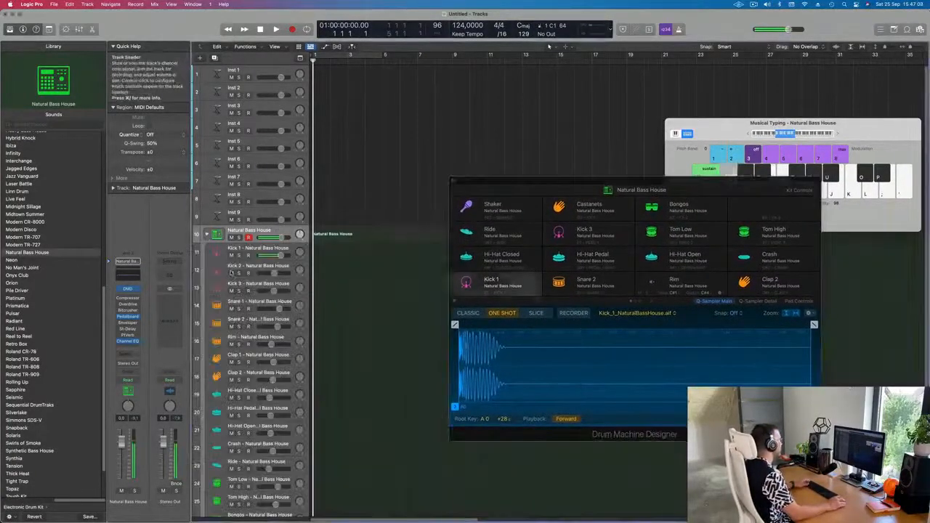
Step: Record a four-on-the-floor kick pattern live using the Musical Typing keyboard
key("r")
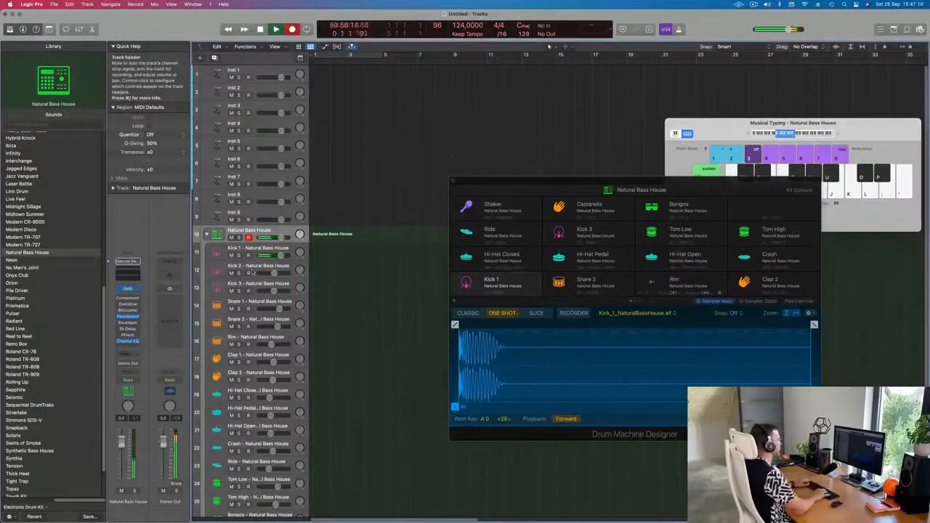
key("a")
key("a")
key("a")
key("a")
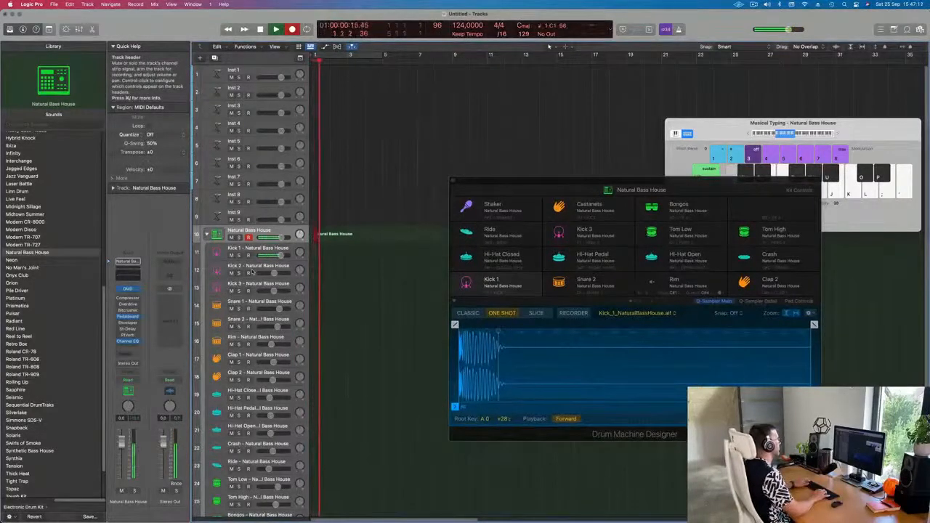
key("space")
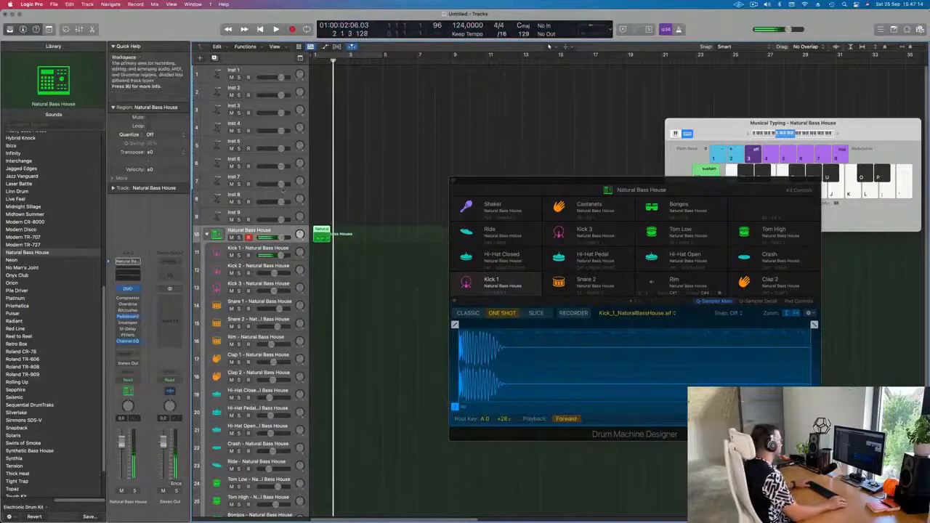
Step: Move the recorded region onto the Kick 1 track and open it in the Piano Roll for playback
left_click_drag(320, 234, 323, 250)
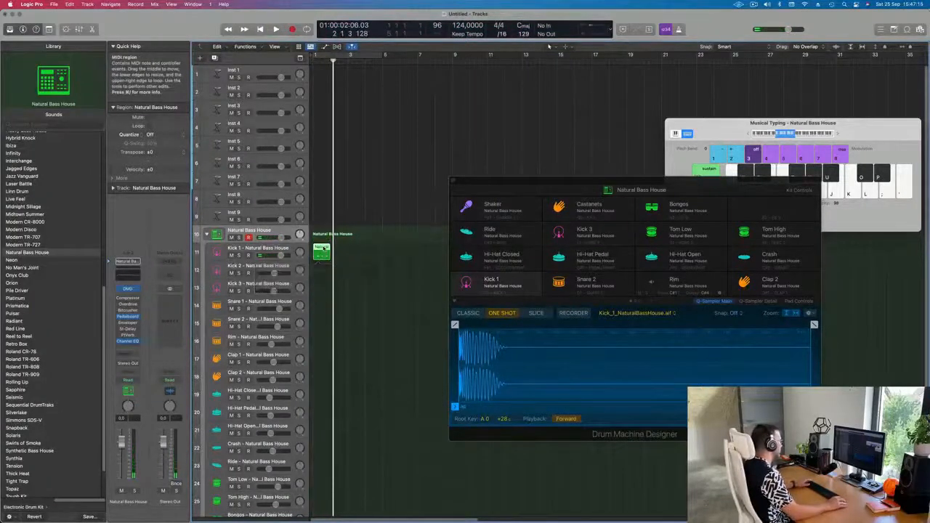
double_click(323, 249)
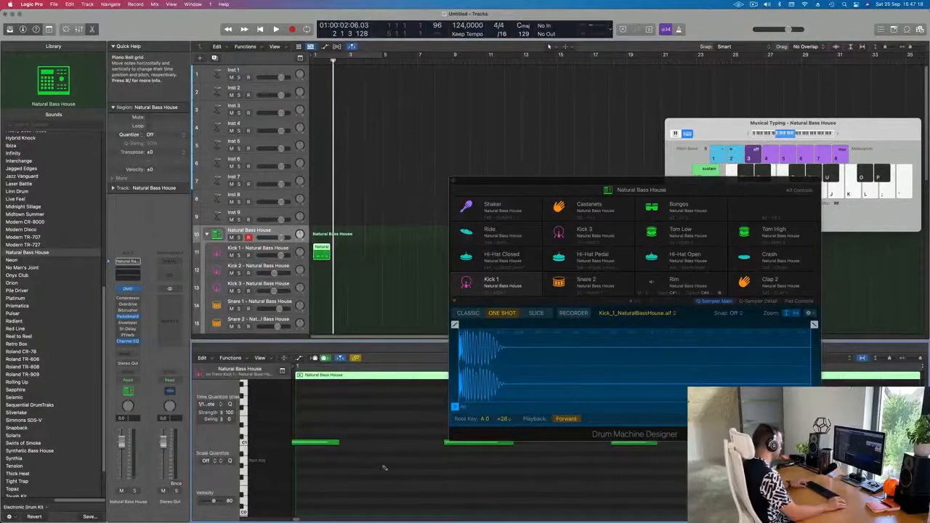
key("space")
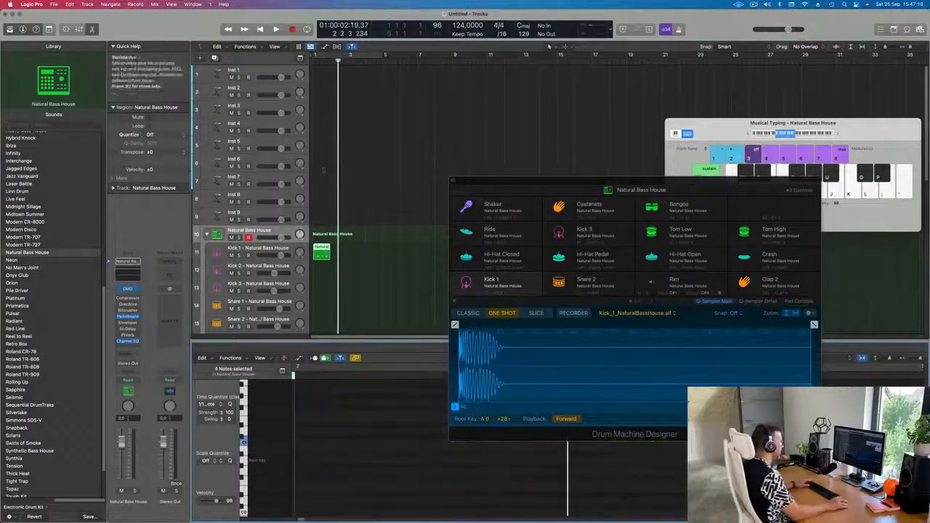
left_click_drag(376, 250, 300, 258)
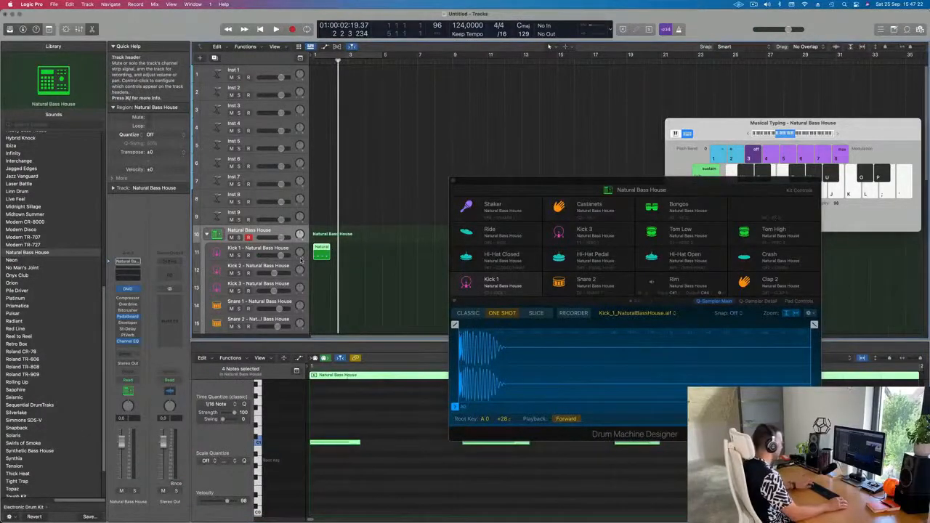
Step: Repeat the kick region so four consecutive copies fill the first bars, undoing the extra copy
key("super+r")
key("super+r")
key("super+r")
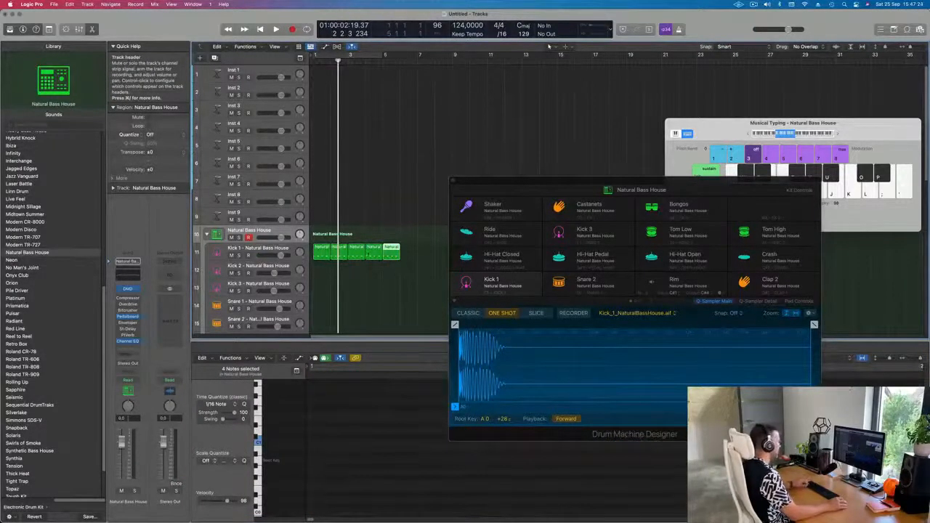
key("super+z")
Step: Turn on cycle over the kick regions and play the loop
left_click(549, 45)
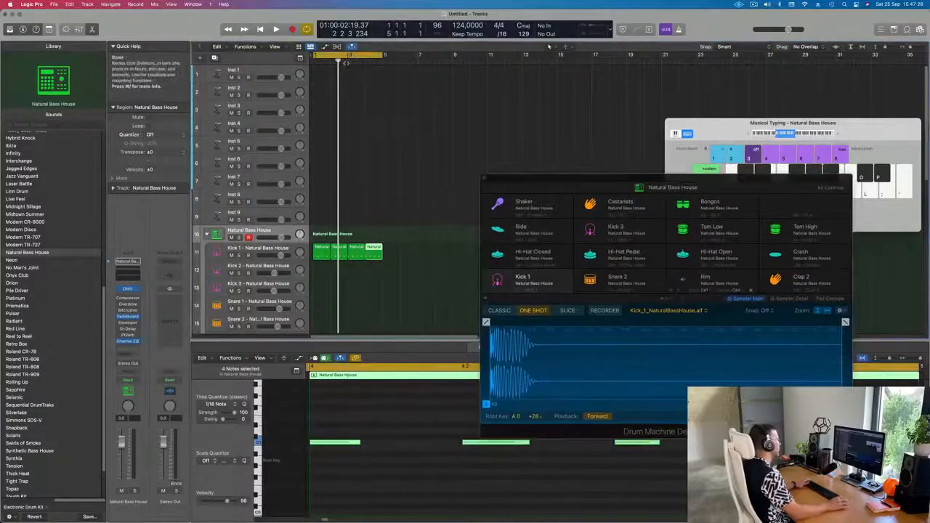
key("space")
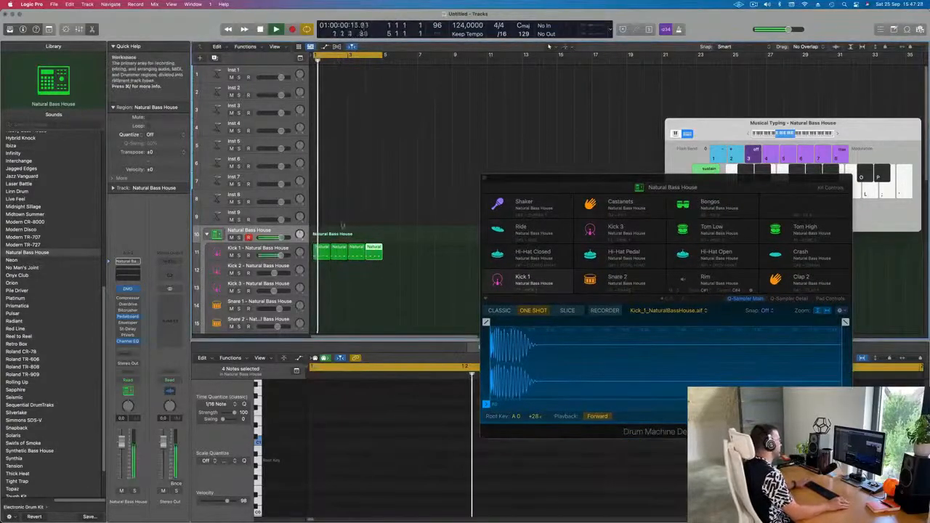
Step: Select all notes in the Kick 1 regions and transpose them down three semitones
left_click(259, 249)
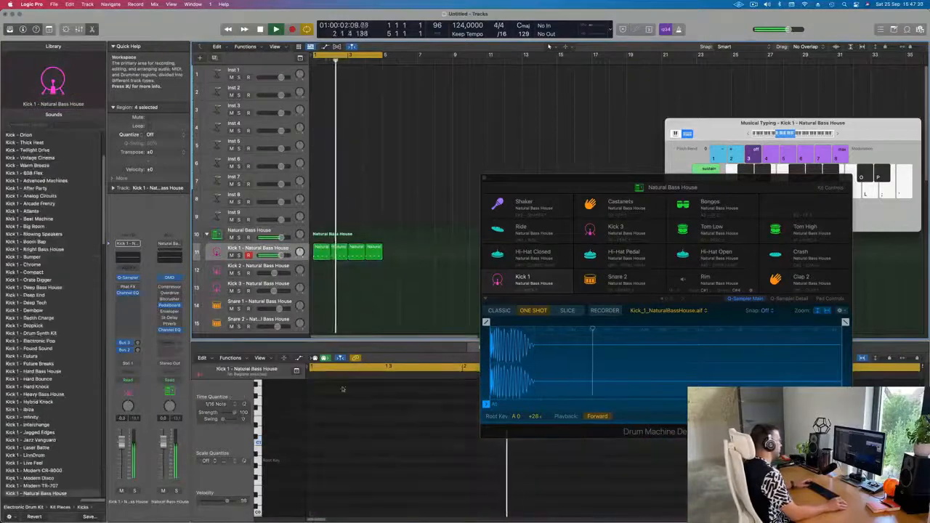
left_click(315, 263)
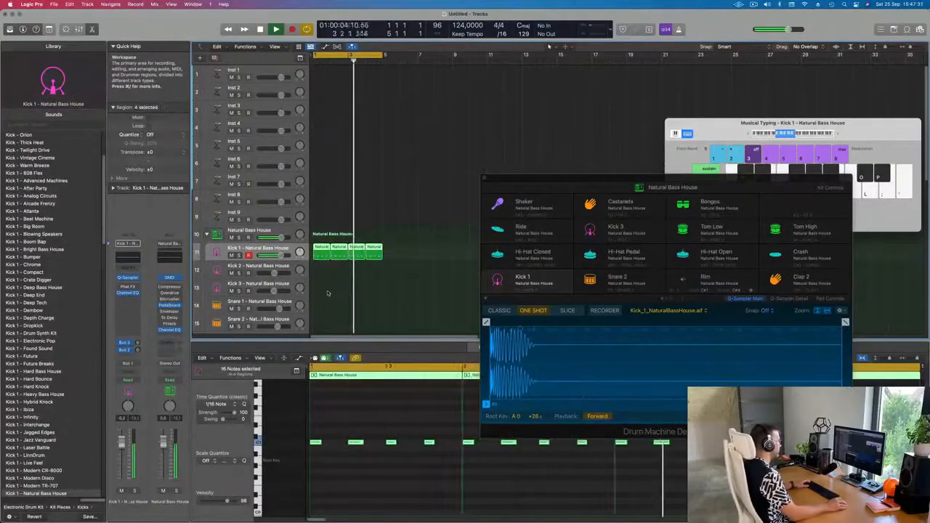
key("super+a")
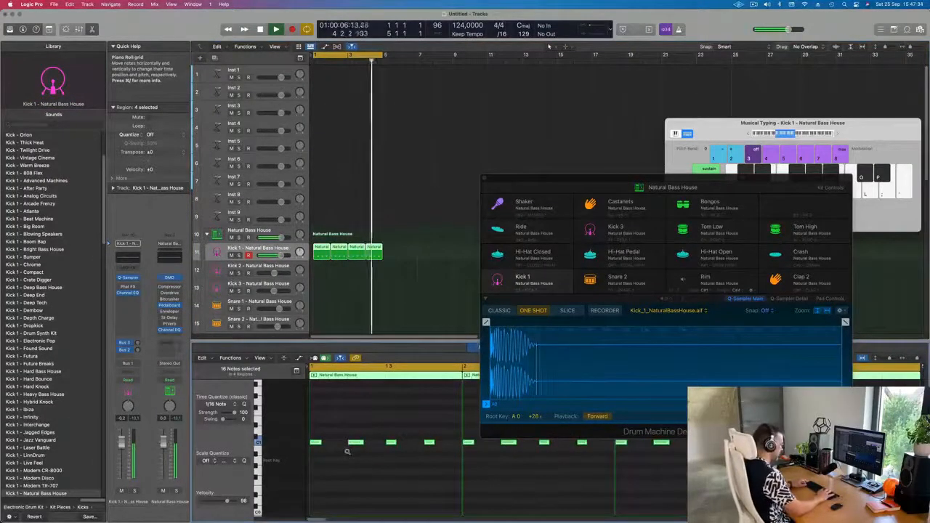
key("alt+Down")
key("alt+Down")
key("alt+Down")
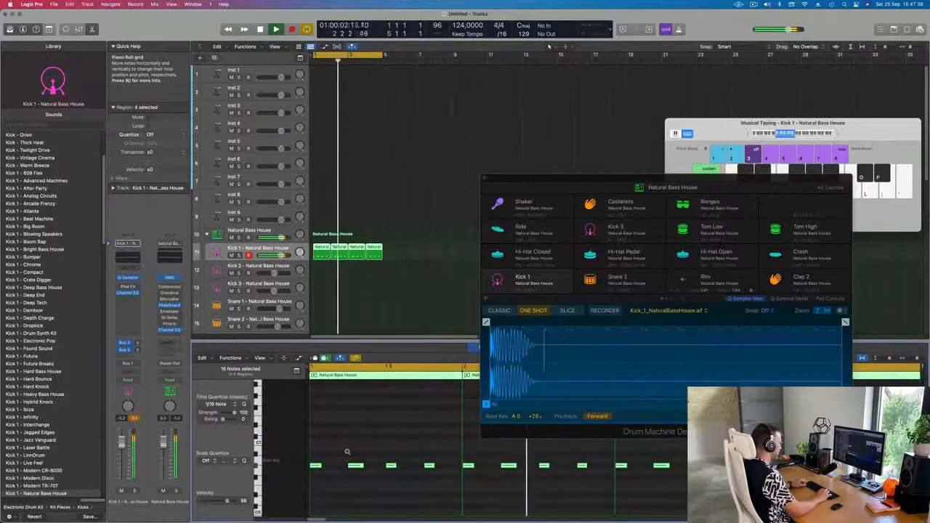
key("alt+Down")
key("alt+Down")
key("alt+Down")
key("alt+Up")
key("alt+Up")
key("alt+Up")
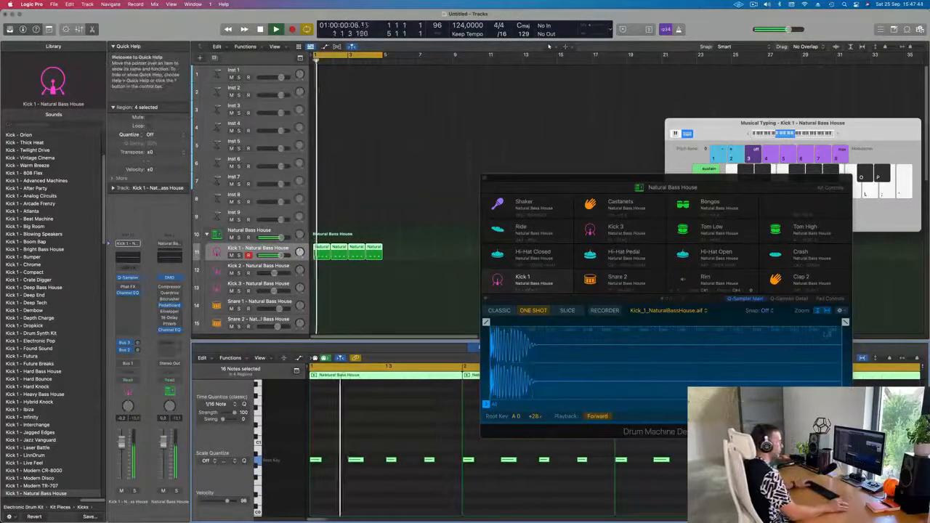
Step: Shorten the kick sample's end point and add a fade-out in Quick Sampler
left_click_drag(844, 322, 518, 323)
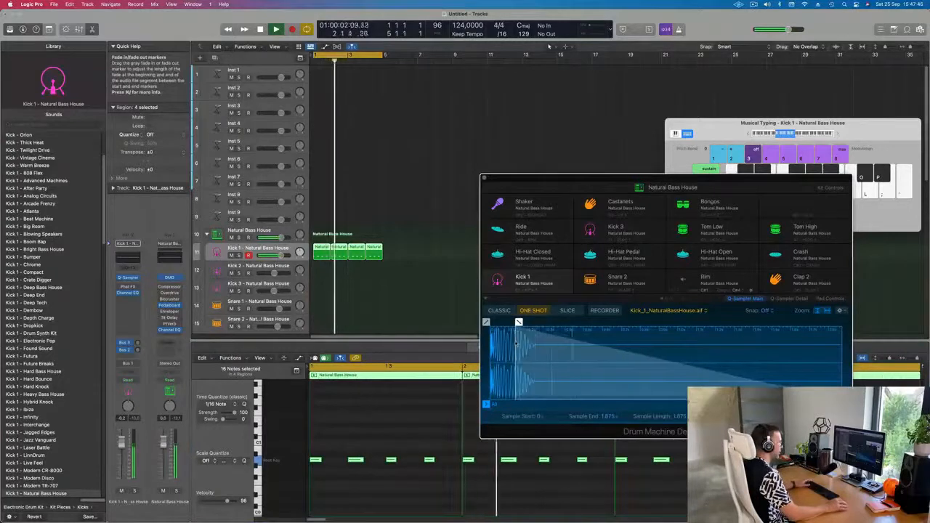
mouse_move(845, 404)
left_mouse_down()
mouse_move(676, 401)
mouse_move(541, 386)
left_mouse_up()
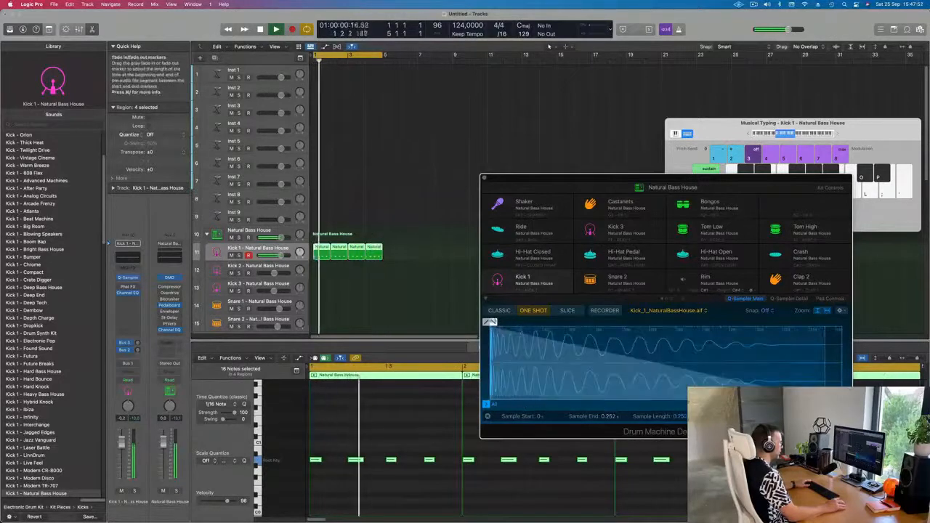
mouse_move(491, 322)
left_mouse_down()
mouse_move(693, 322)
mouse_move(586, 322)
mouse_move(598, 322)
left_mouse_up()
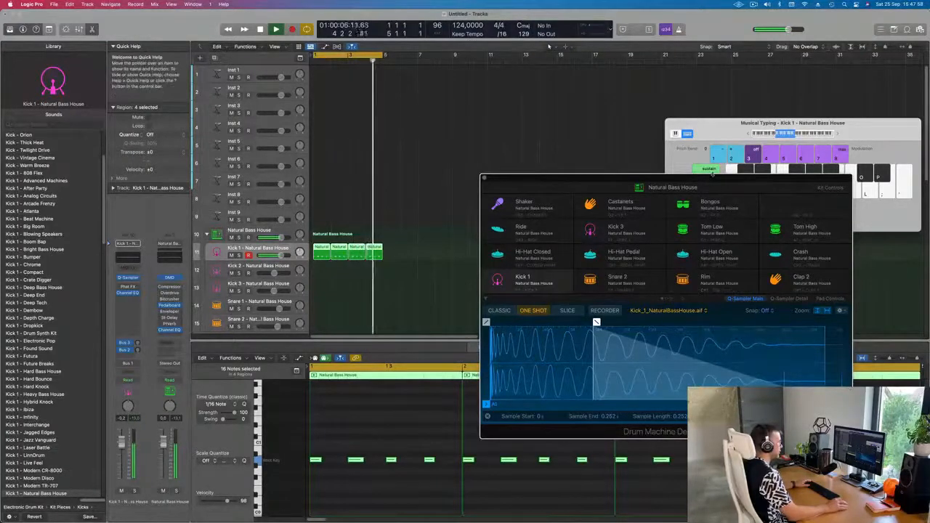
Step: Open the kick's Channel EQ and boost the low band around 105 Hz by +5.3 dB
left_click_drag(712, 178, 629, 91)
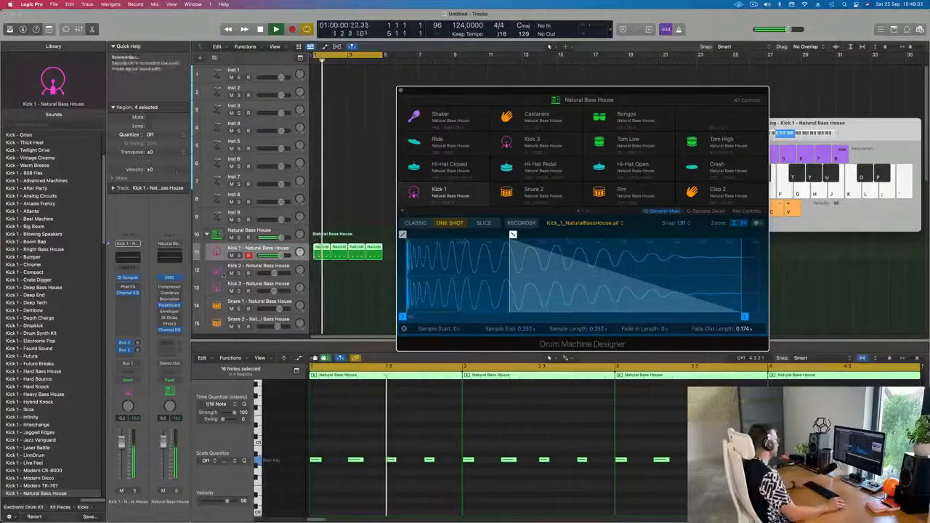
left_click(125, 258)
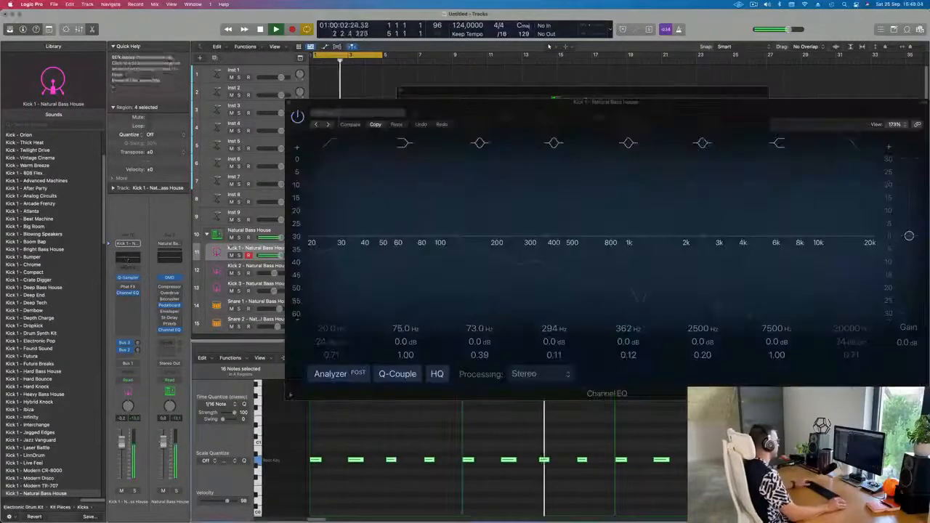
mouse_move(407, 342)
left_mouse_down()
mouse_move(406, 314)
mouse_move(405, 338)
left_mouse_up()
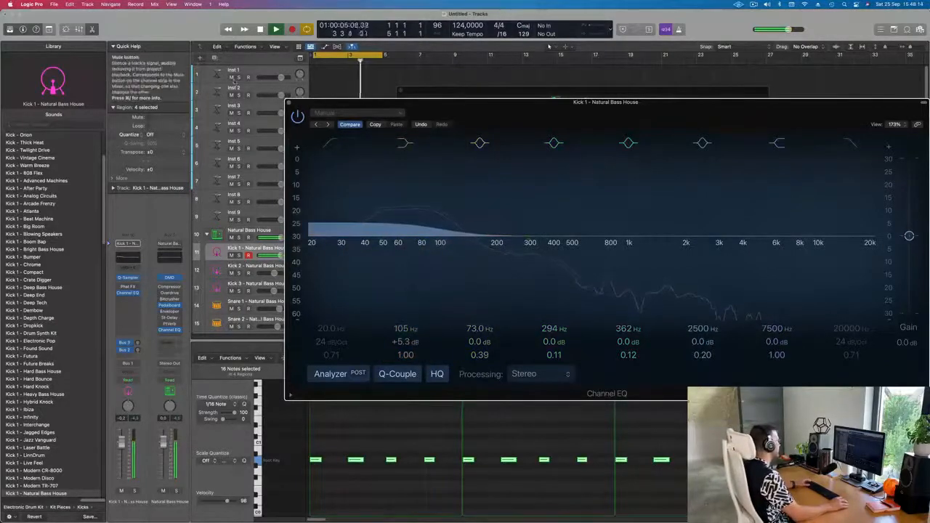
Step: Copy the first kick region onto the Snare 1 track and delete notes so only beats 2 and 4 remain
left_click(215, 251)
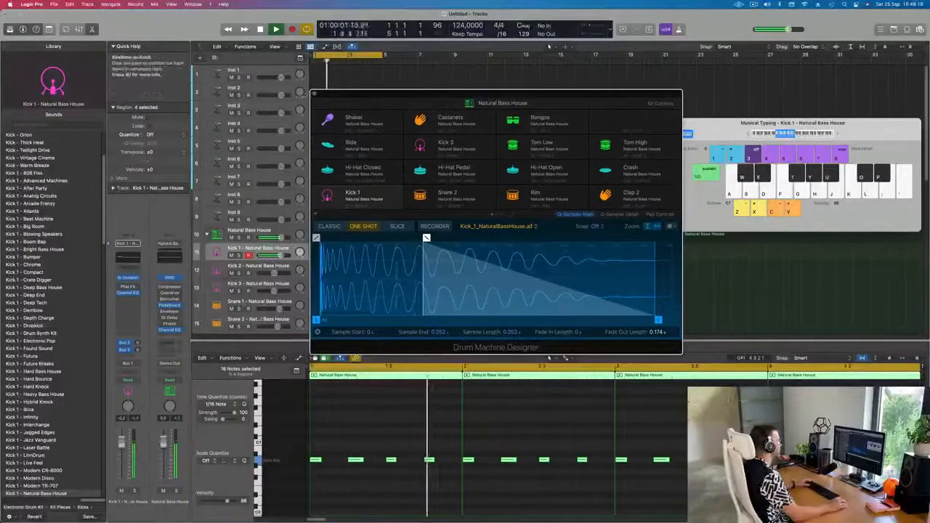
left_click(250, 230)
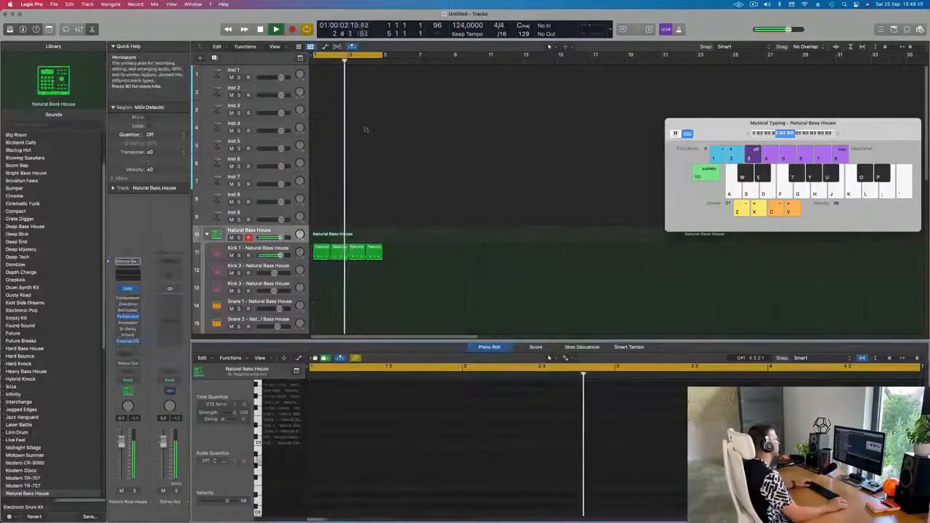
scroll(343, 220, "down", 5)
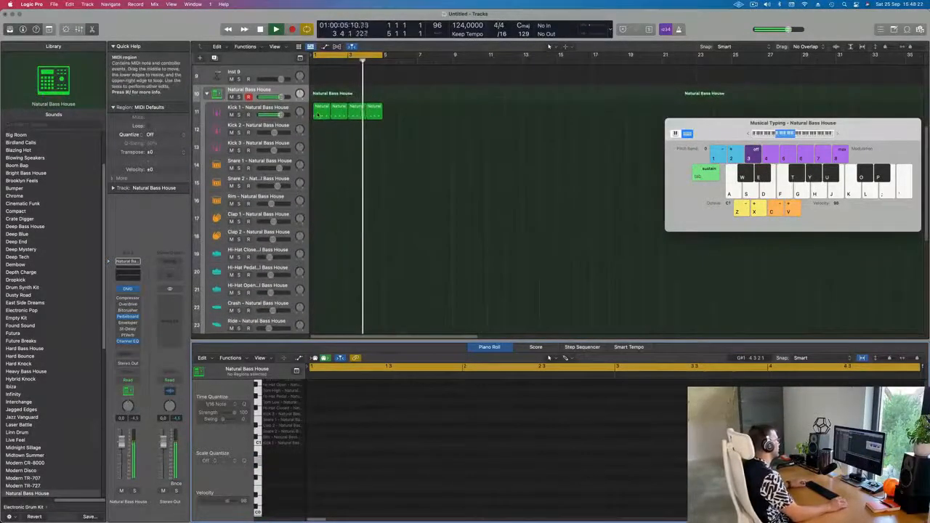
left_click(318, 111)
left_click_drag(319, 114, 321, 166)
key("space")
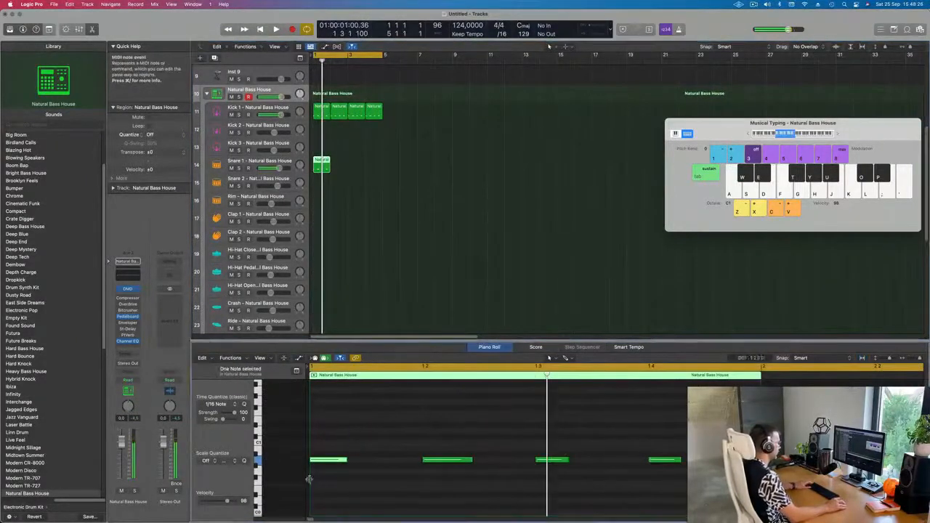
left_click_drag(501, 440, 569, 486)
key("Delete")
left_click_drag(439, 428, 699, 512)
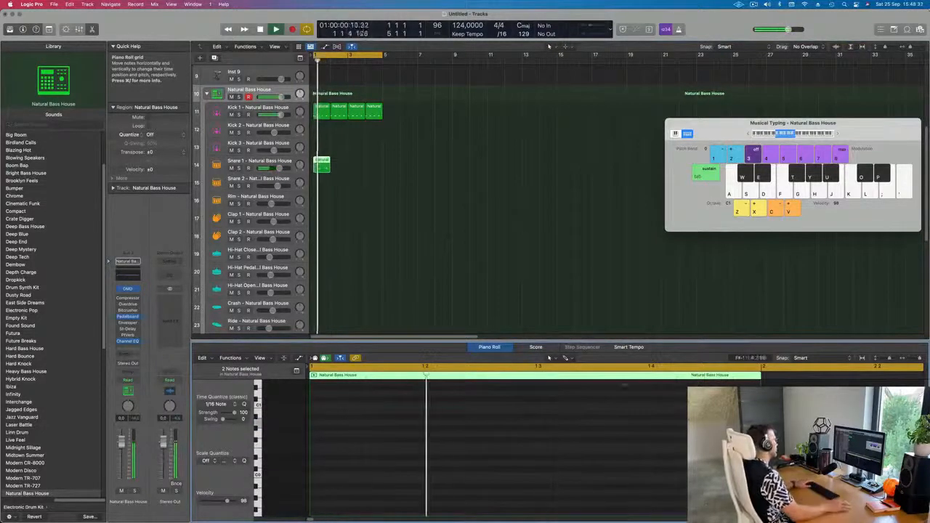
left_click(277, 161)
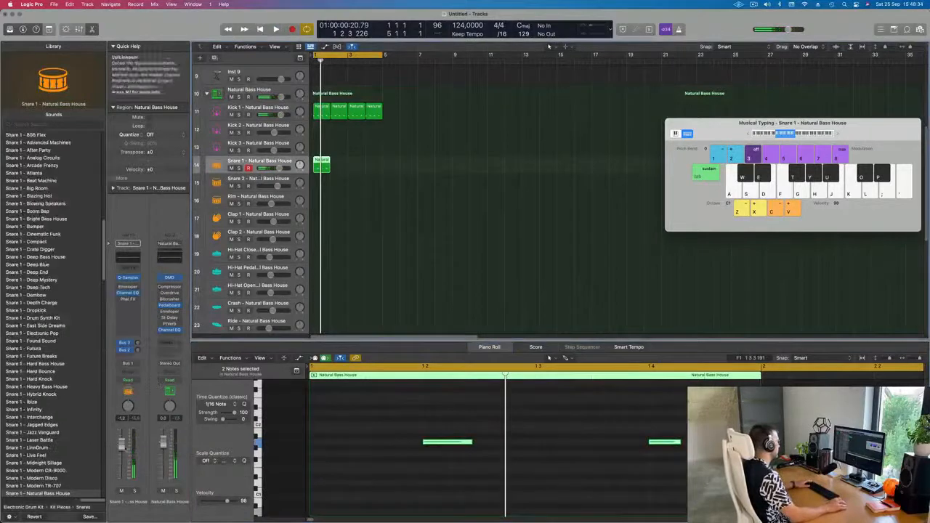
key("space")
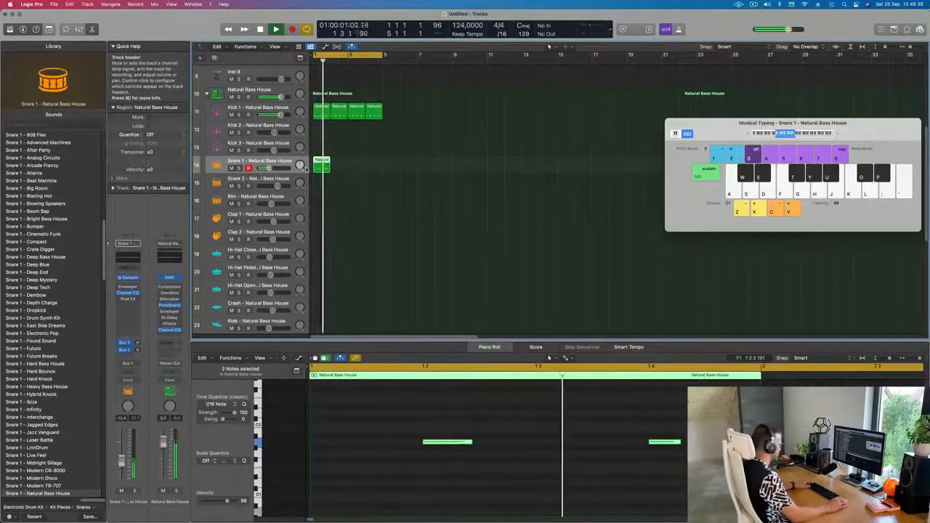
Step: Repeat the snare region to make four consecutive copies
key("super+r")
key("super+r")
key("super+r")
left_click(435, 153)
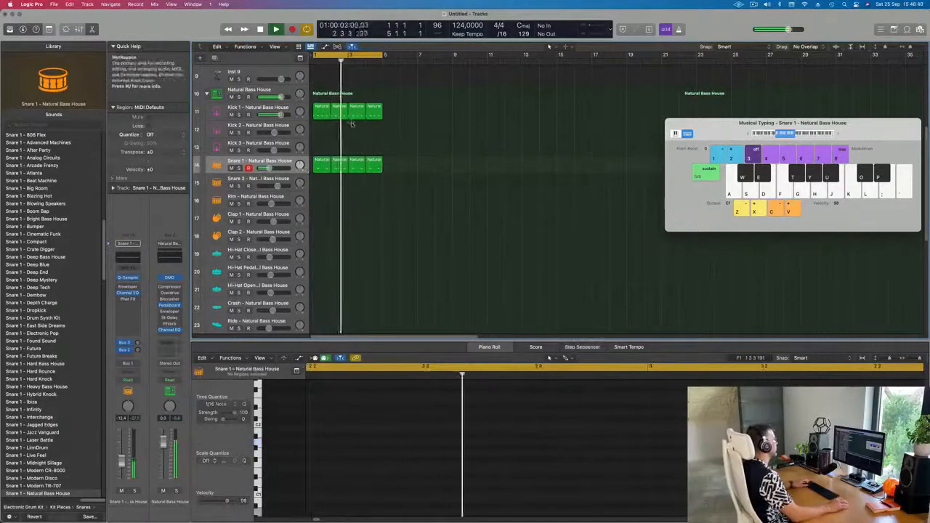
Step: Copy the first kick region onto the Hi-Hat Closed track, repeat it, and play the beat
left_click(320, 114)
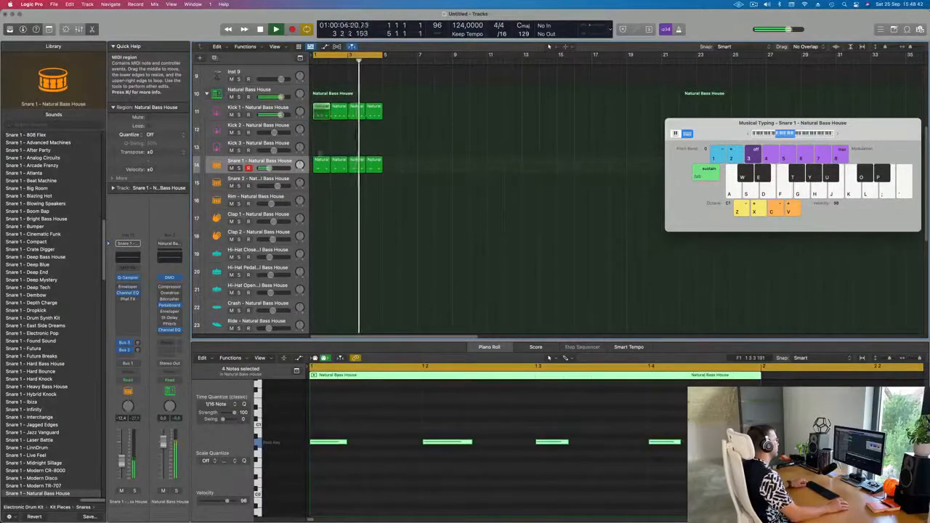
left_click_drag(320, 114, 320, 256)
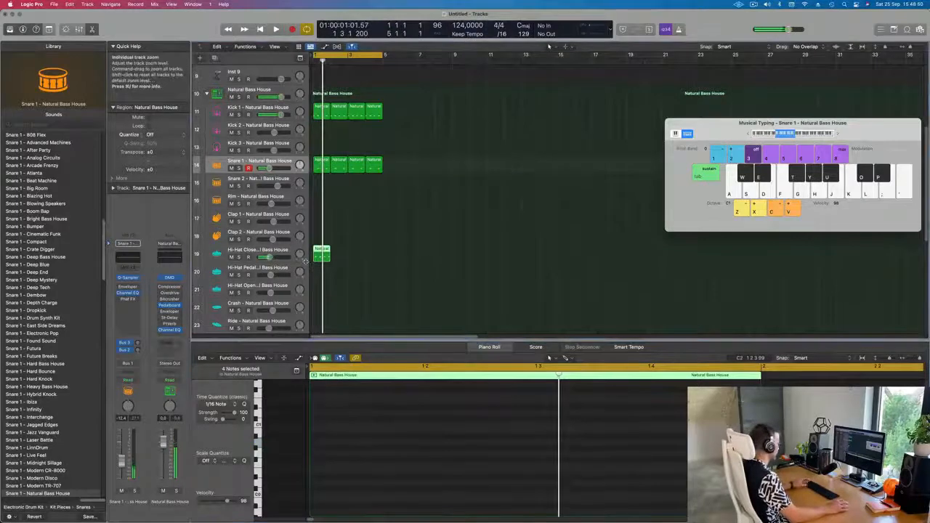
key("super+r")
key("space")
scroll(407, 152, "down", 5)
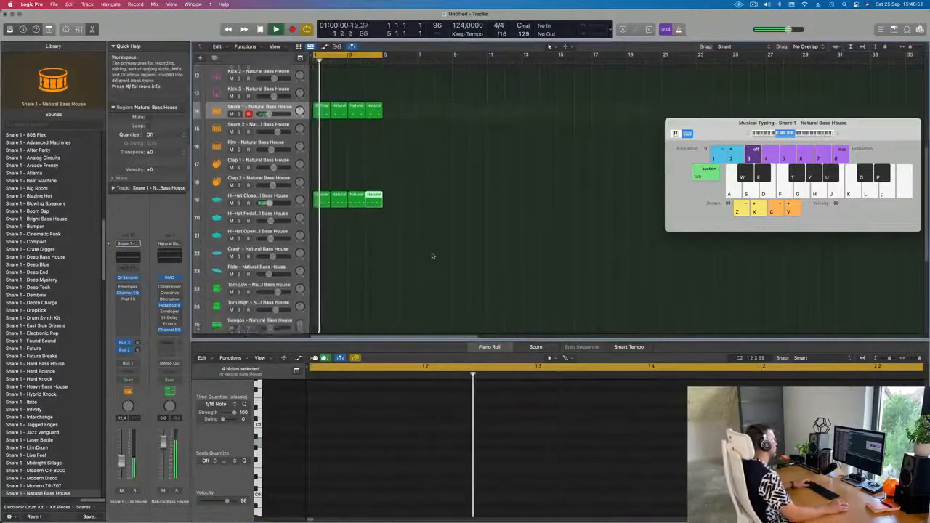
Step: Copy the first hi-hat region onto the Hi-Hat Open track and play it back
left_click(319, 147)
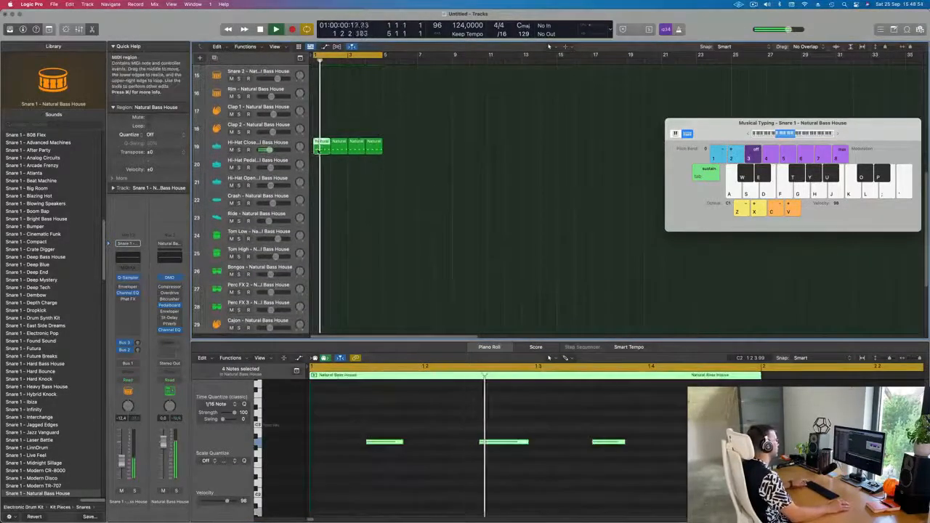
left_click_drag(321, 146, 320, 183)
key("space")
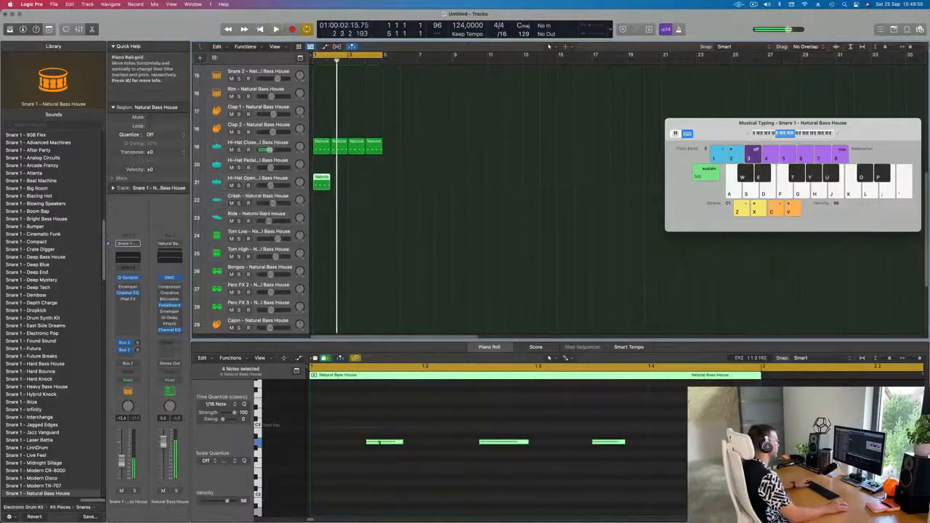
Step: Delete the Hi-Hat Open region's notes except one off-beat hit, then play the beat
left_click_drag(358, 423, 646, 476)
key("Delete")
key("space")
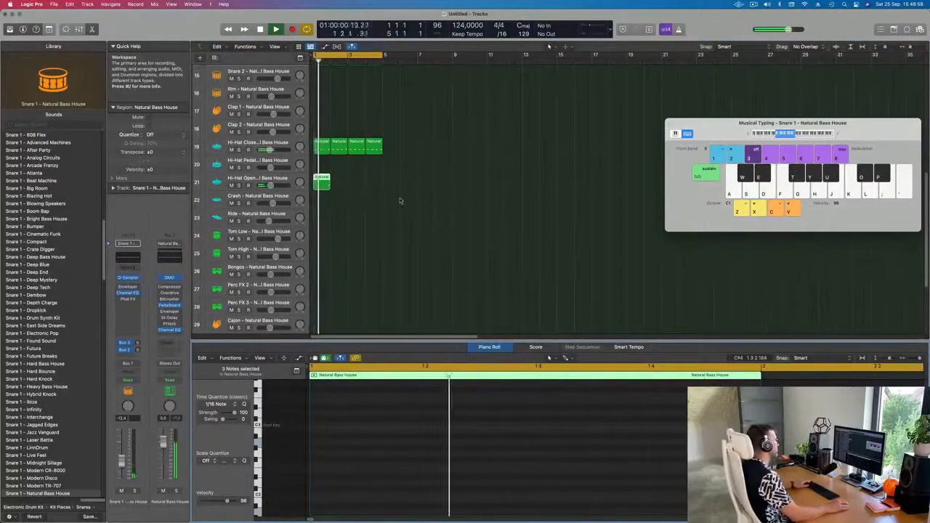
Step: Repeat the Hi-Hat Open region to make four consecutive copies
left_click(399, 201)
left_click(322, 183)
key("super+r")
key("super+r")
key("super+r")
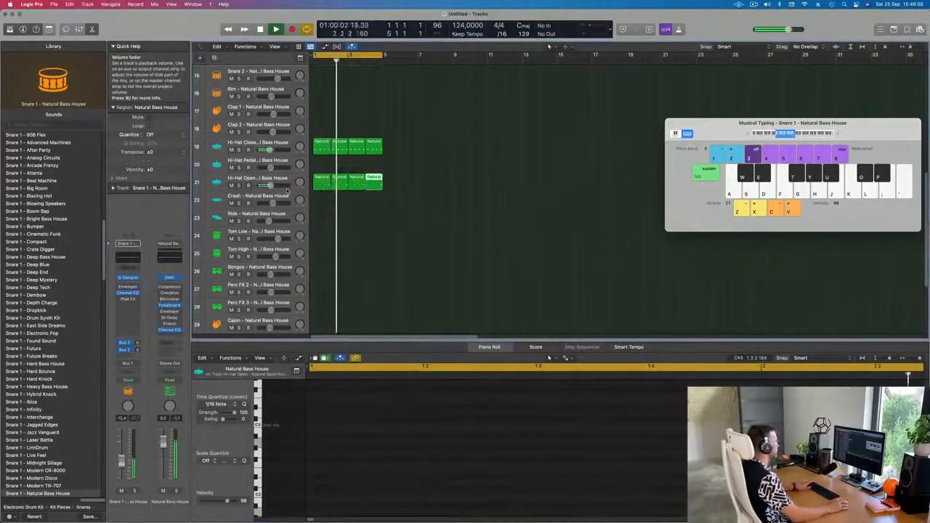
Step: Open Quick Sampler on the Hi-Hat Open track, trim the sample end and add a fade-out about 0.3 s long
left_click_drag(418, 189, 322, 183)
left_click(240, 179)
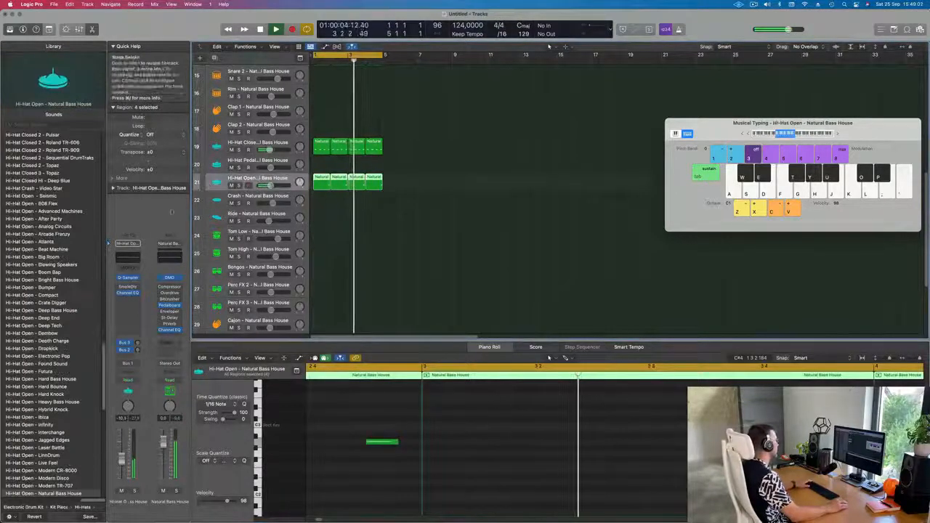
left_click(128, 278)
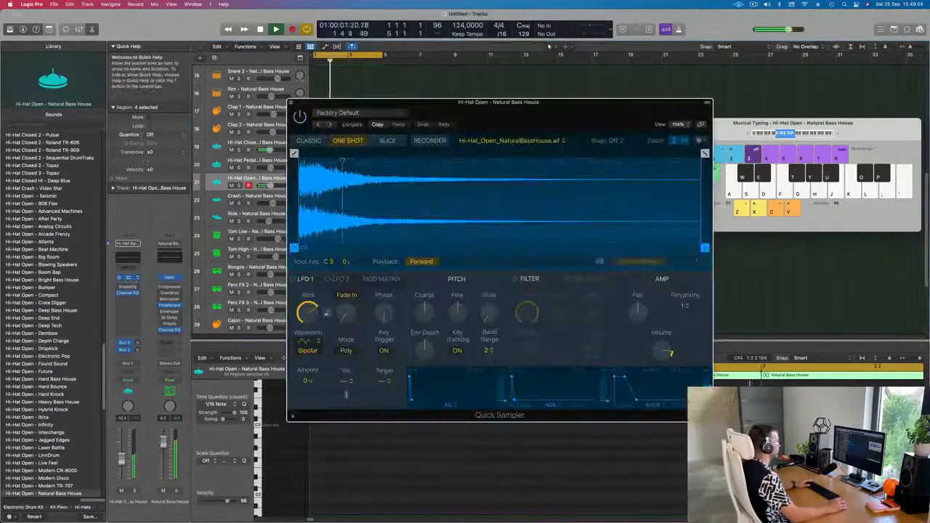
left_click_drag(704, 153, 404, 155)
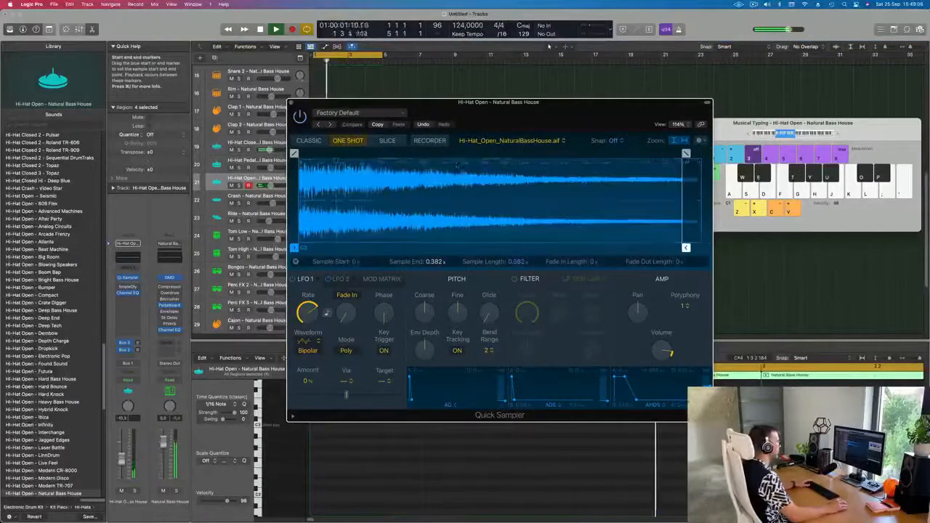
left_click_drag(684, 154, 390, 153)
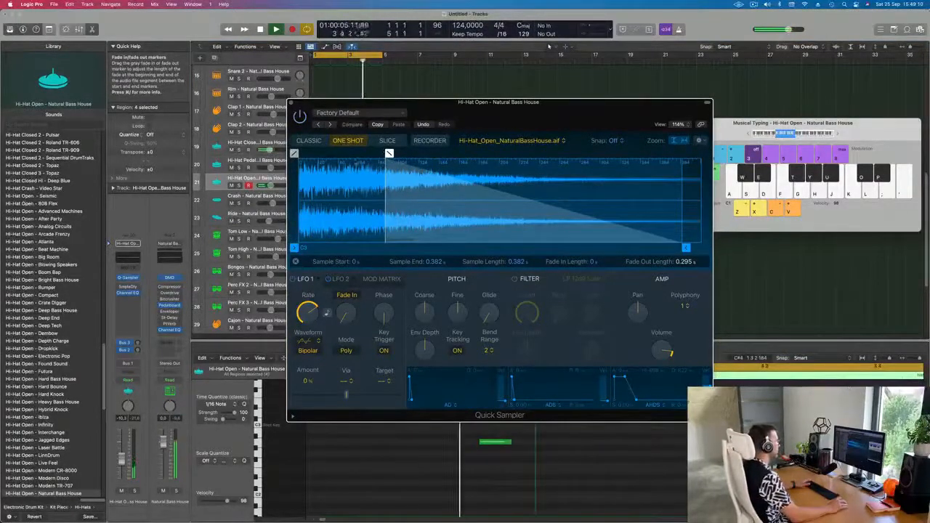
left_click(291, 102)
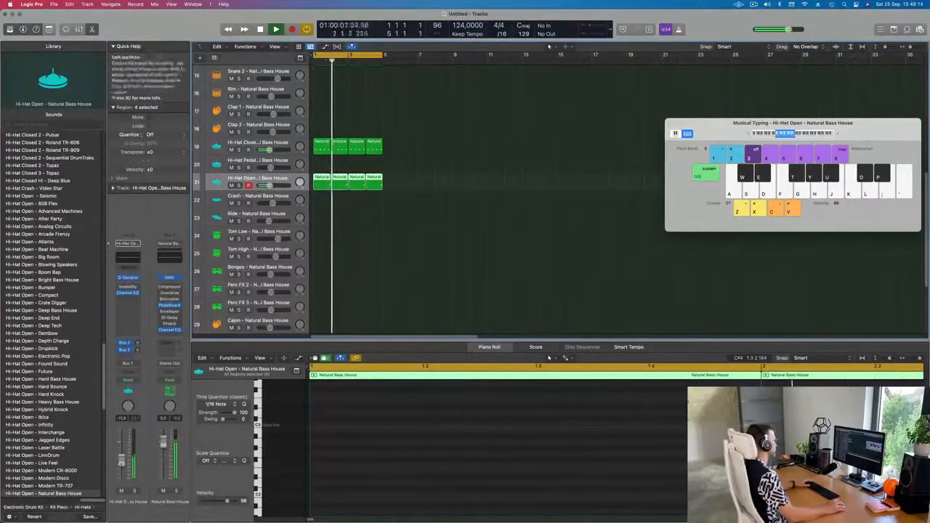
Step: Copy the first Hi-Hat Closed region onto the Shaker track and play the beat
scroll(472, 222, "down", 5)
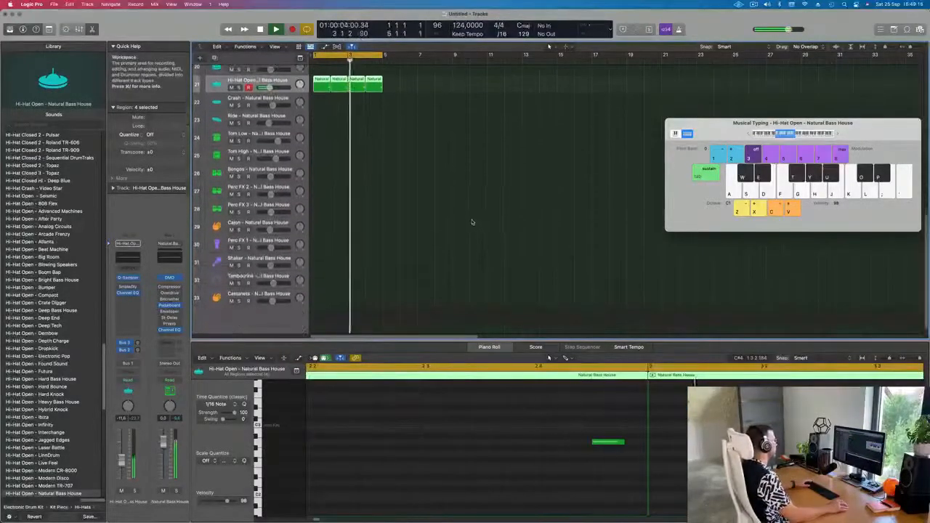
scroll(472, 221, "up", 2)
scroll(370, 119, "up", 2)
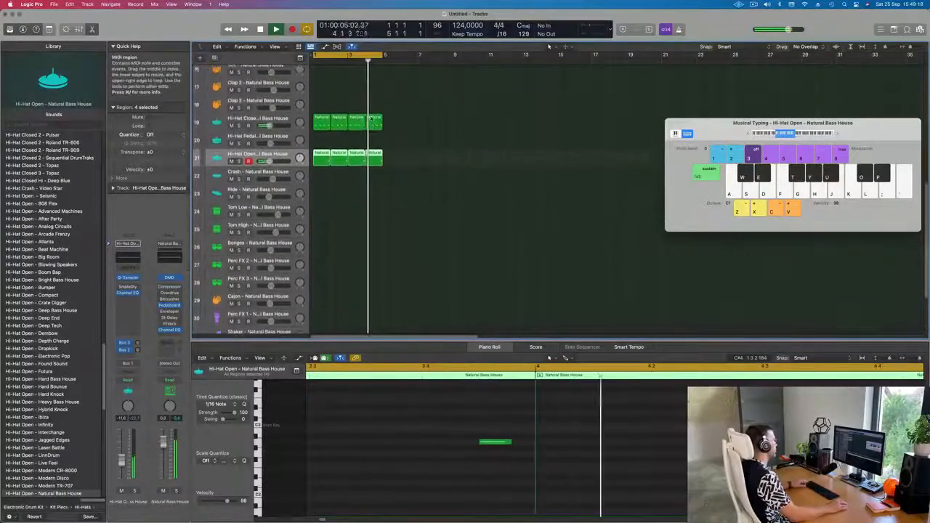
left_click_drag(323, 120, 326, 254)
key("space")
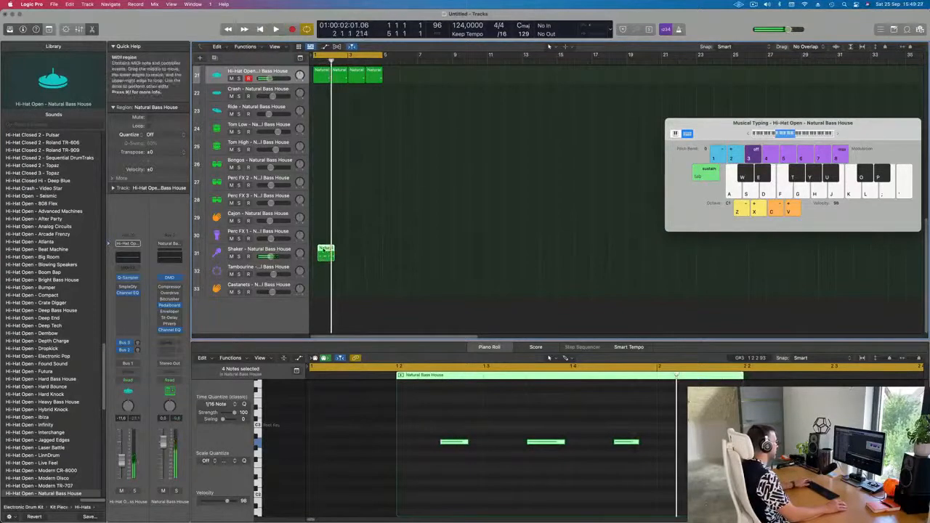
Step: Rework the Shaker region's notes into a busier sixteenth-note pattern by copying and adjusting hits, then play it
left_click_drag(324, 249, 319, 251)
key("space")
left_click_drag(342, 426, 636, 467)
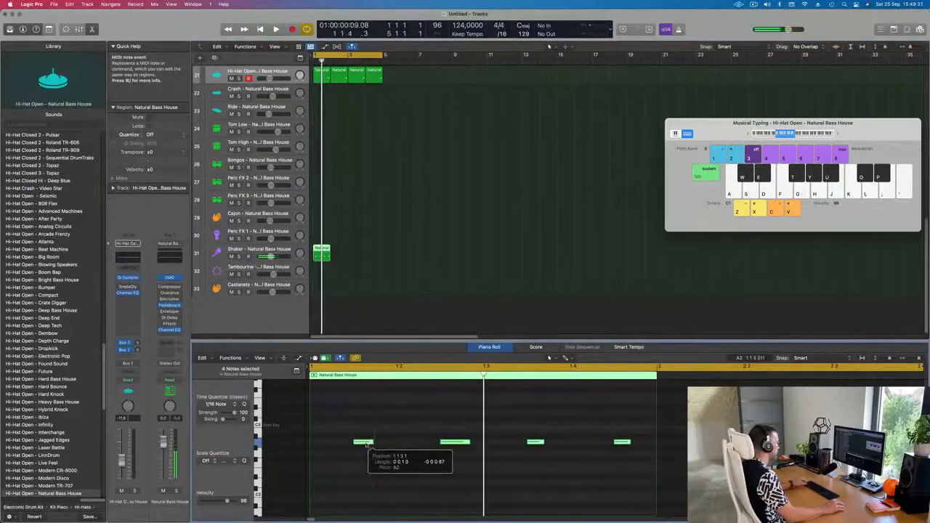
left_click_drag(356, 444, 386, 448)
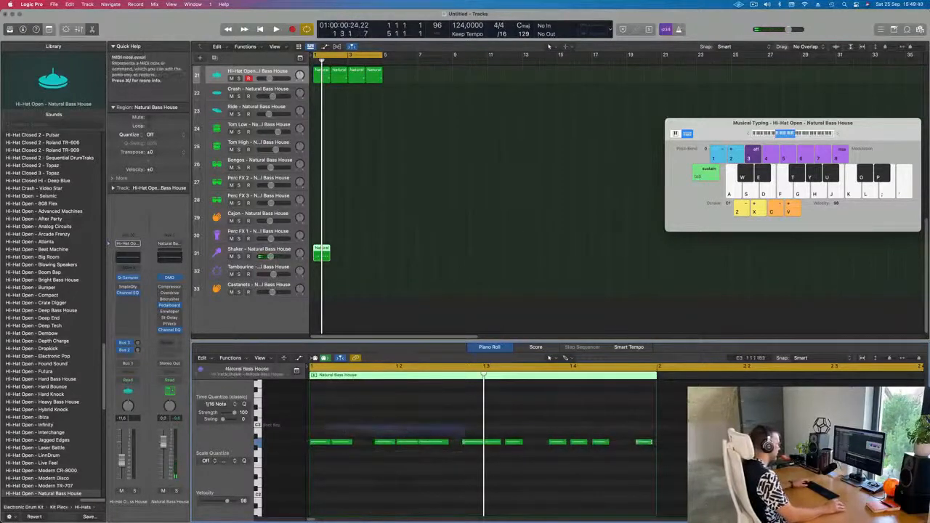
left_click_drag(459, 444, 605, 445)
left_click(420, 432)
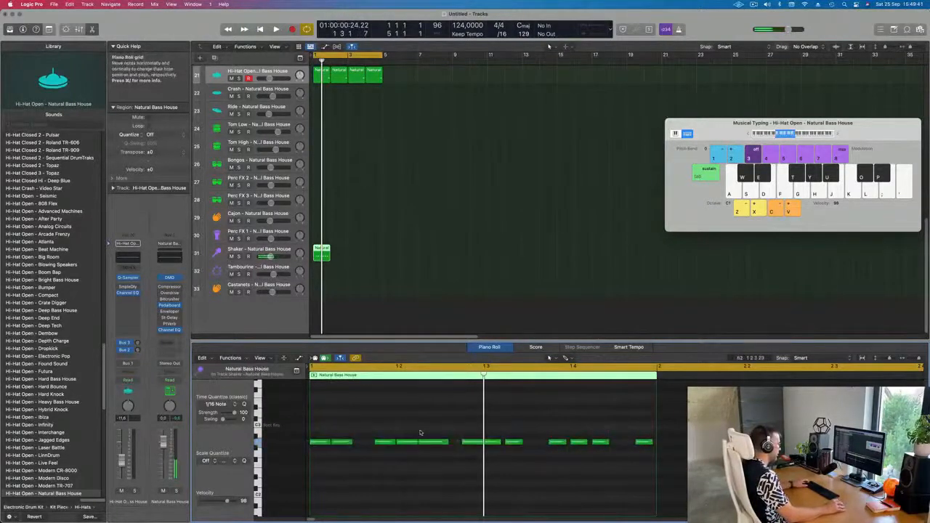
mouse_move(497, 443)
left_mouse_down()
mouse_move(480, 445)
mouse_move(494, 442)
left_mouse_up()
left_click(500, 433)
key("space")
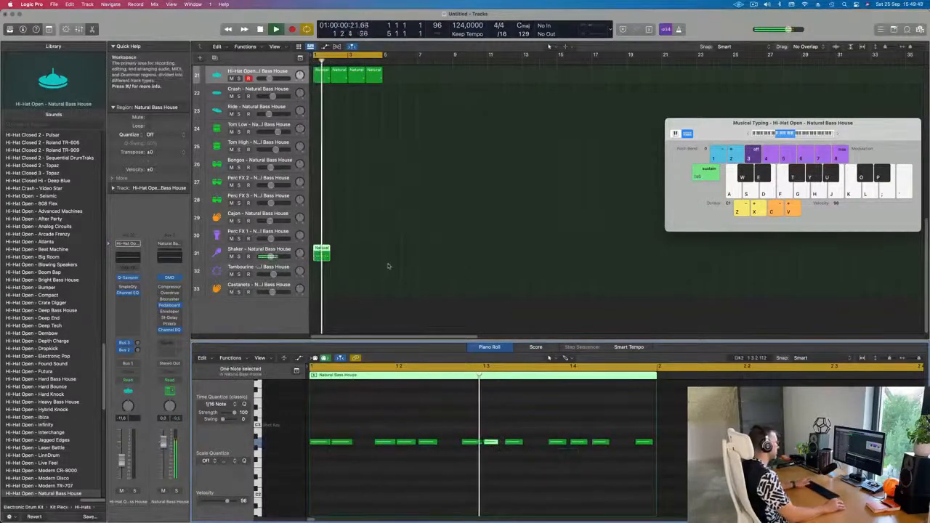
Step: Select the Shaker track and lower its volume fader
key("space")
left_click(218, 252)
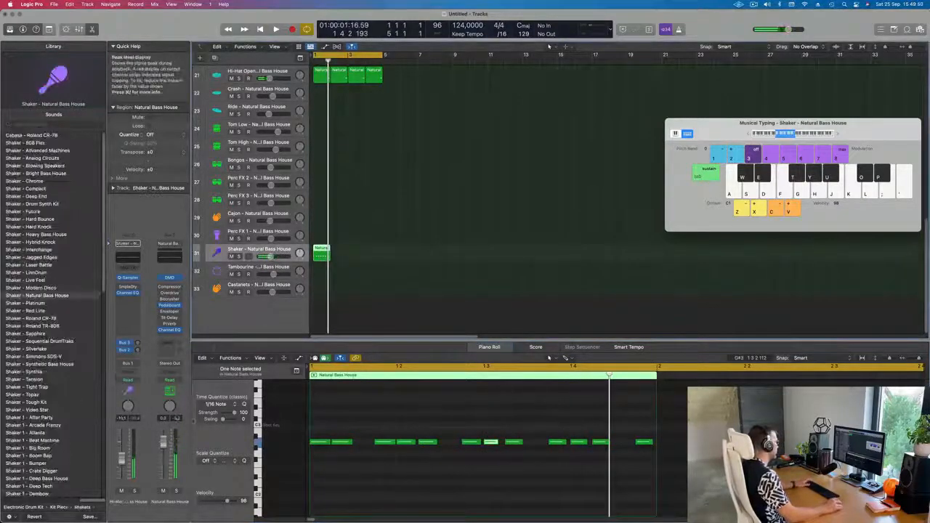
key("space")
left_click_drag(123, 458, 123, 466)
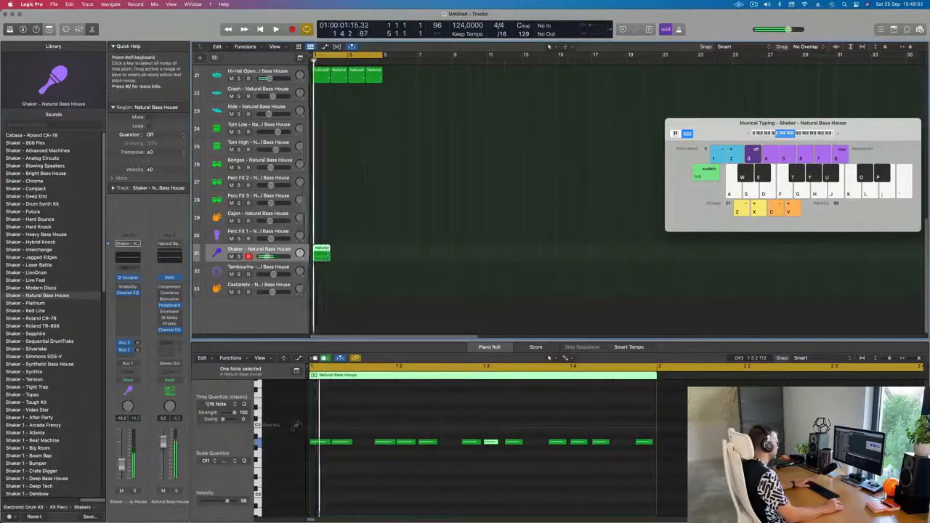
Step: Select all shaker notes and try transposing them up and down by octaves while playing back
left_click_drag(306, 423, 638, 479)
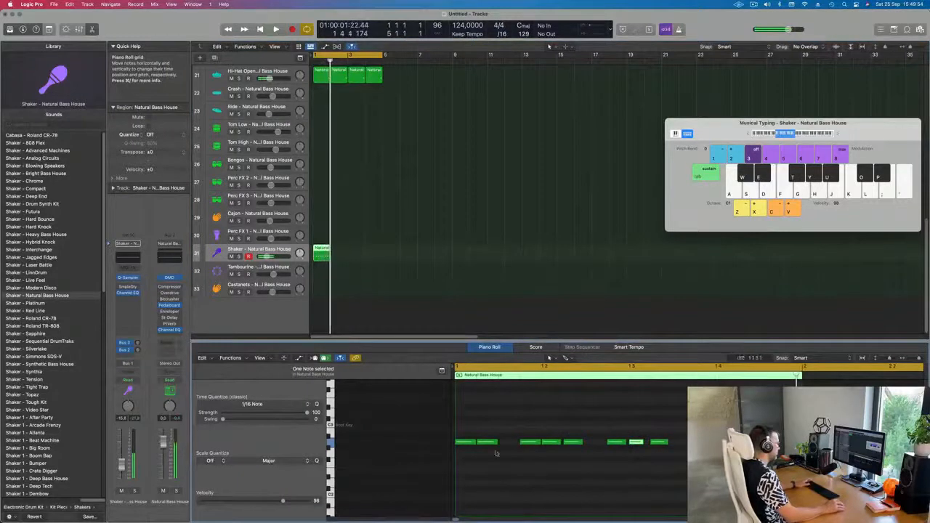
key("super+a")
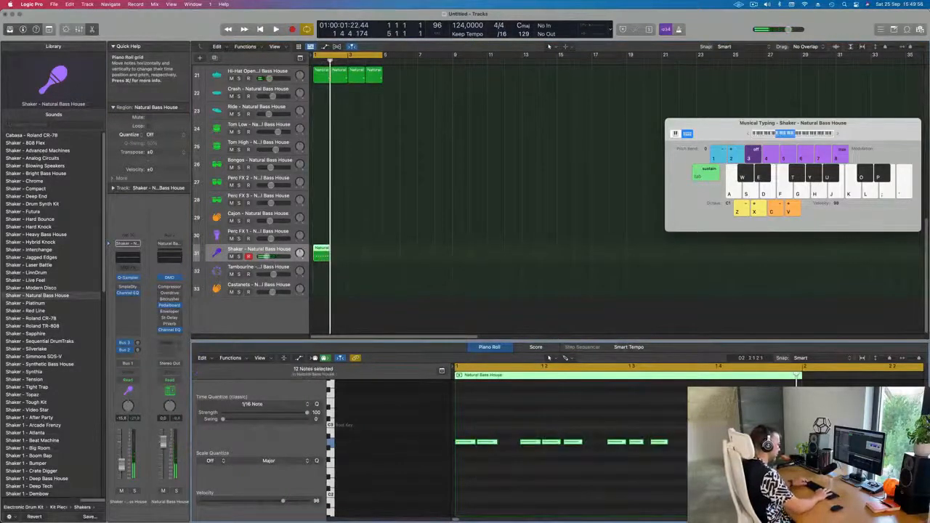
key("alt+shift+Down")
key("alt+shift+Up")
key("alt+shift+Down")
key("space")
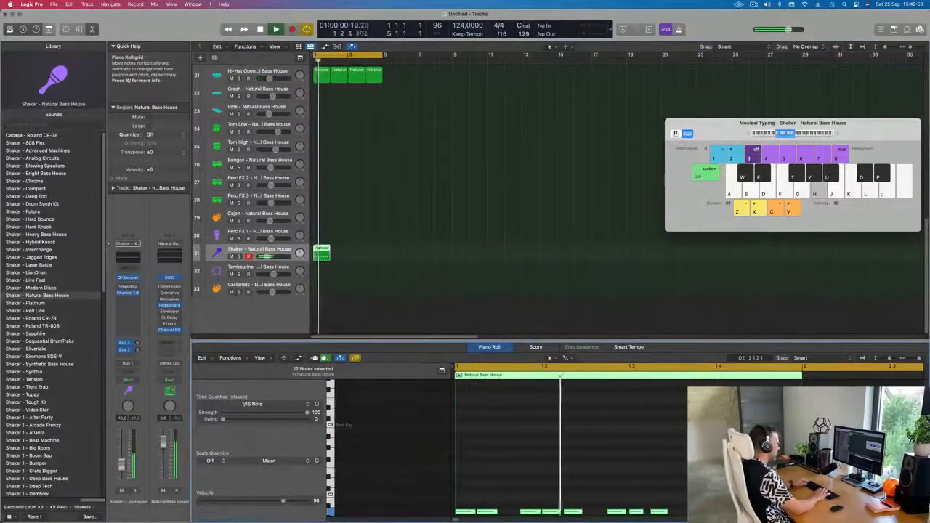
key("alt+shift+Up")
key("alt+shift+Up")
key("alt+shift+Down")
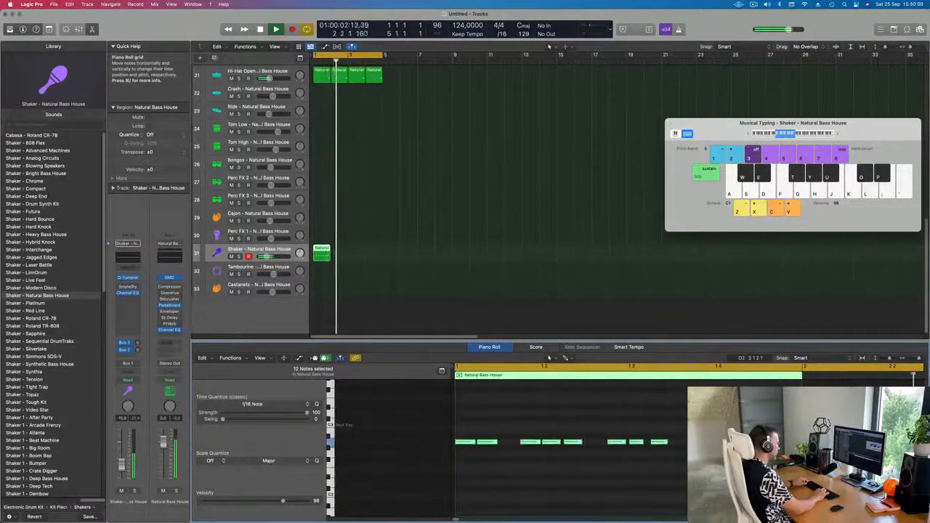
key("space")
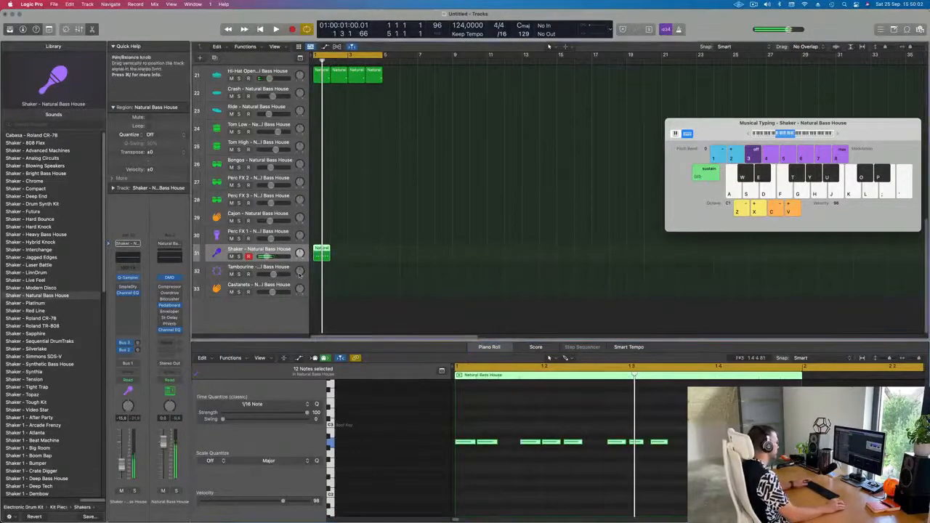
Step: Repeat the shaker region into four consecutive copies and play the beat
key("super+r")
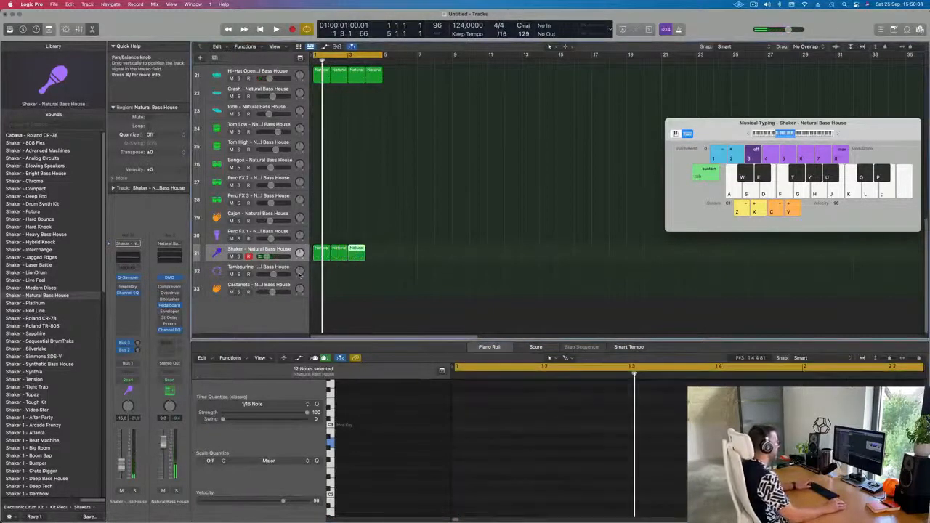
key("space")
left_click(467, 233)
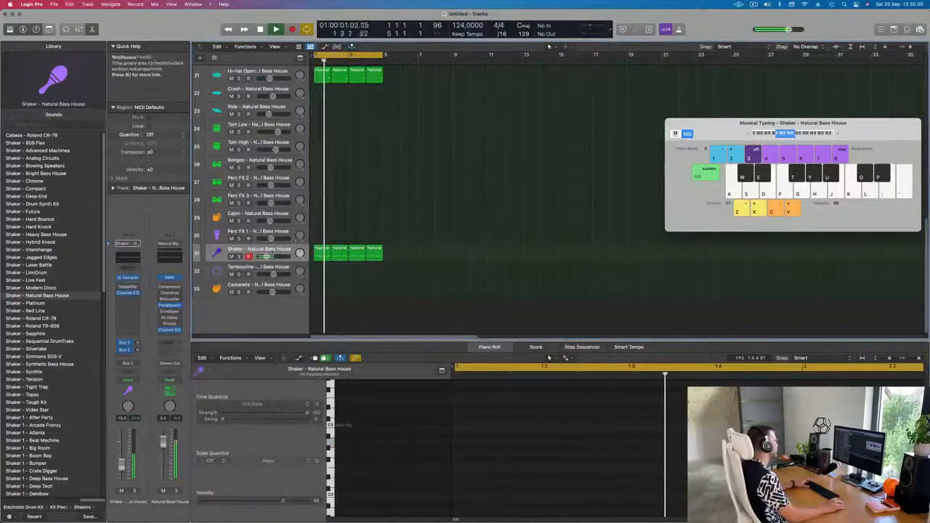
left_click(265, 250)
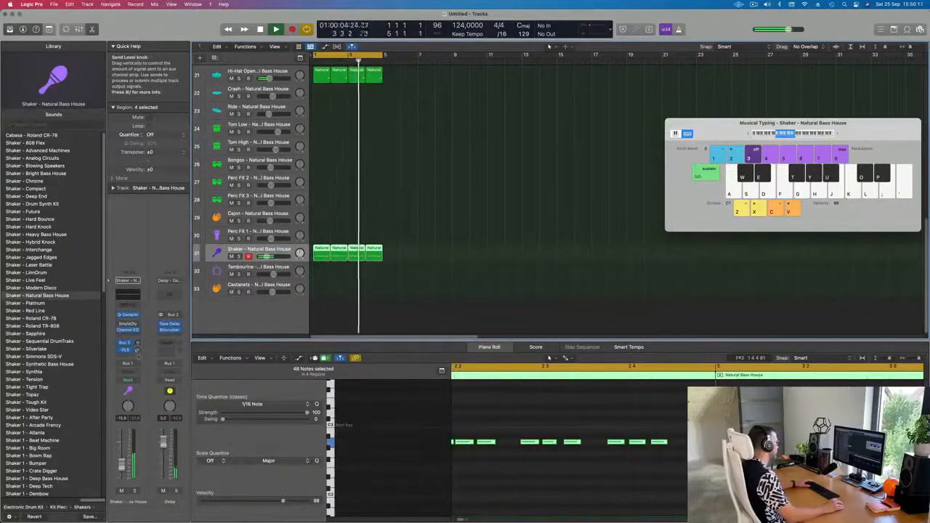
Step: Scroll to the top of the track list and open the Alchemy instrument on the Inst 1 track
left_click(390, 260)
scroll(389, 260, "up", 3)
scroll(390, 259, "up", 10)
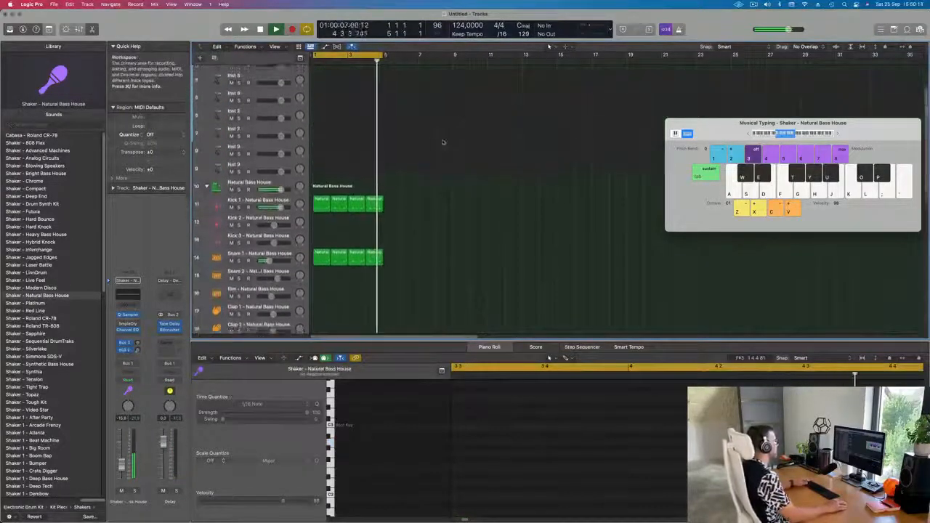
scroll(389, 152, "down", 1)
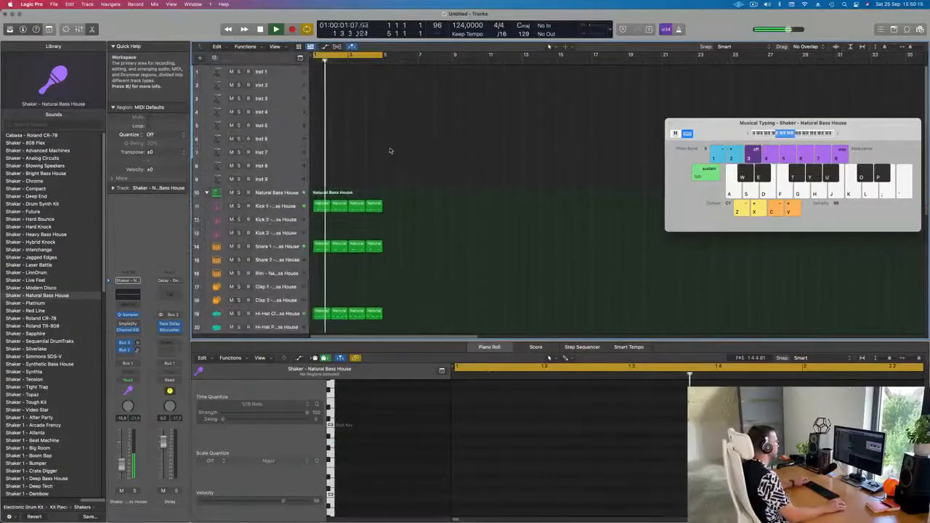
left_click(284, 73)
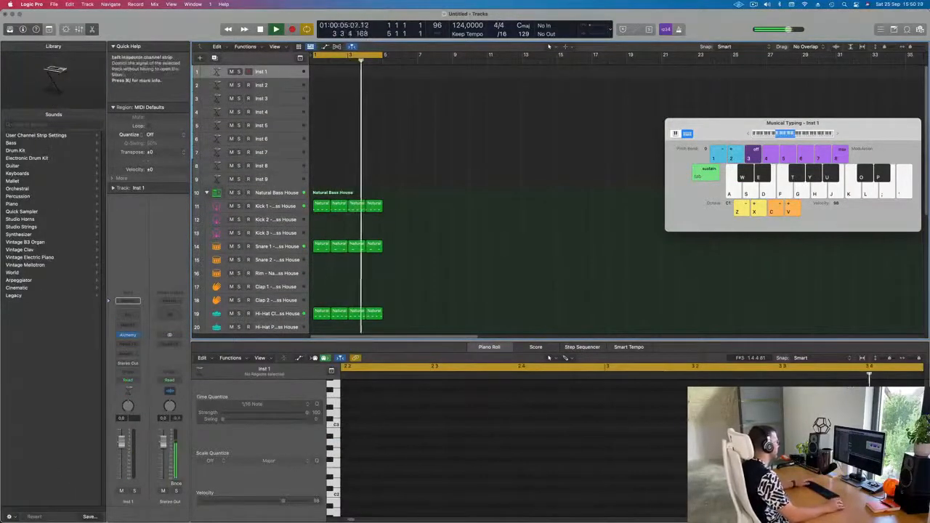
key("Return")
left_click(129, 335)
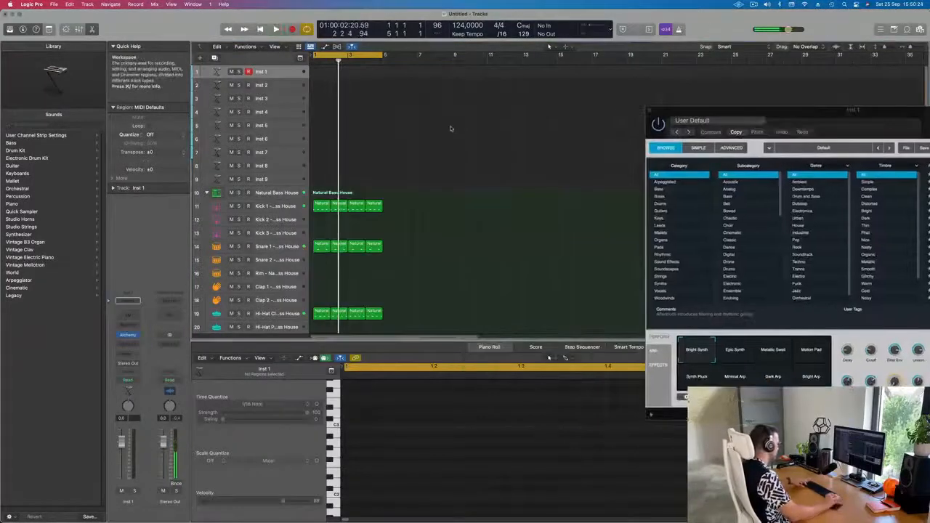
Step: Repeat all selected drum regions three more times and set the cycle range to the first 16 bars
key("super+r")
key("super+r")
key("super+r")
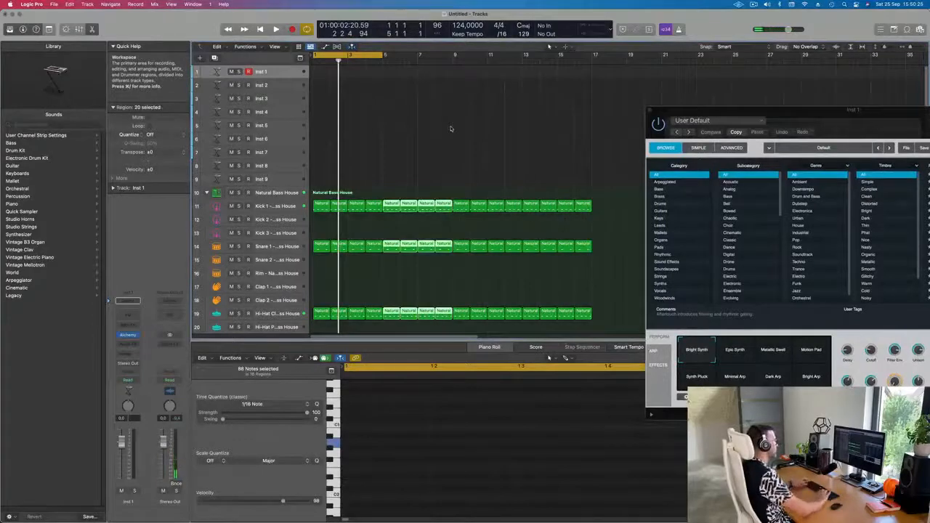
key("Return")
key("super+Left")
key("super+Left")
key("super+Left")
key("super+Left")
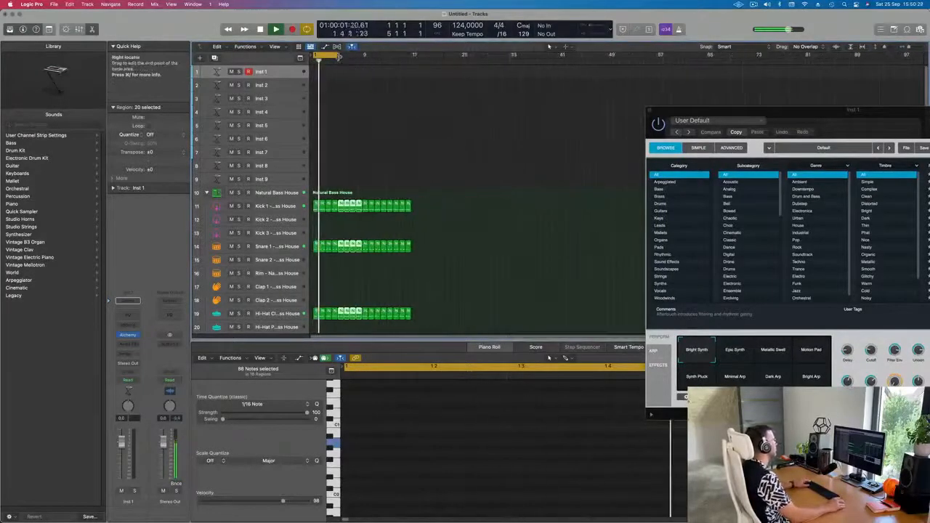
left_click_drag(339, 56, 408, 59)
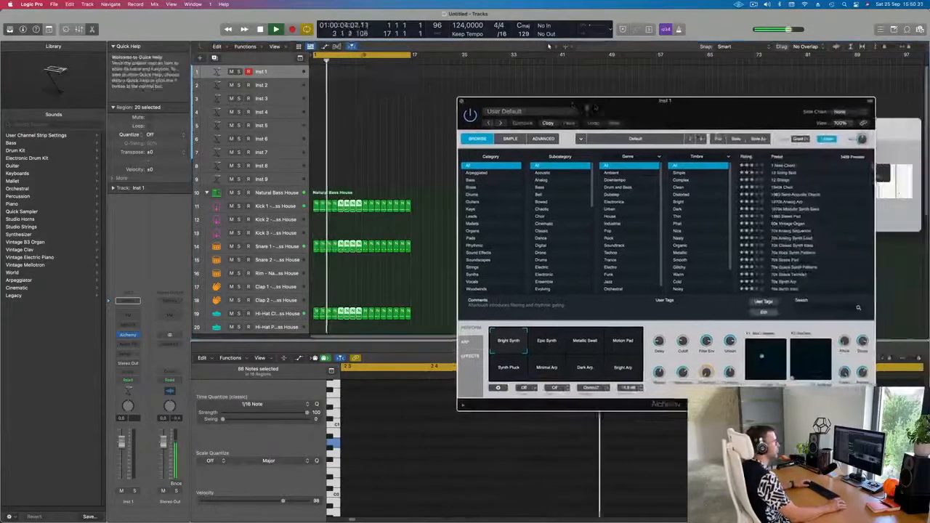
Step: Move the Alchemy window, filter its browser to the Bass category and load the Bamboo Slurp preset
left_click_drag(595, 108, 436, 101)
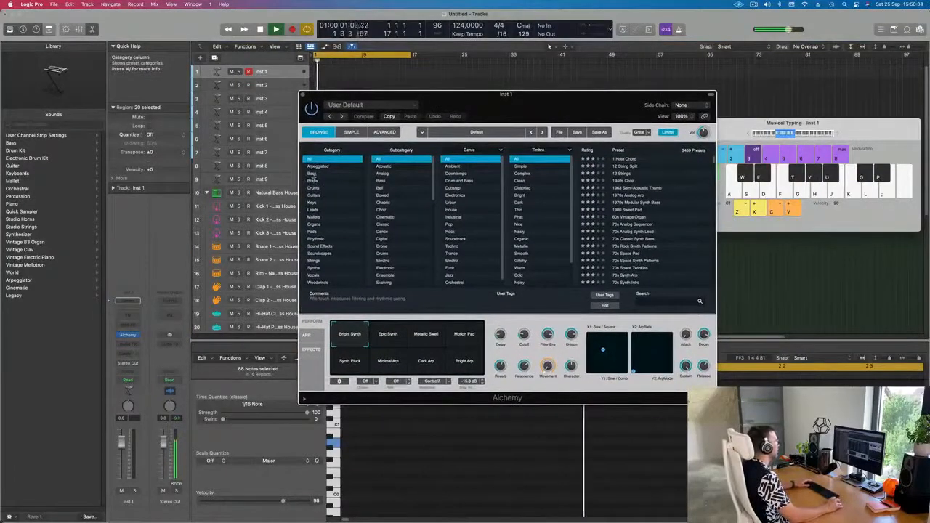
left_click(312, 174)
scroll(652, 204, "down", 5)
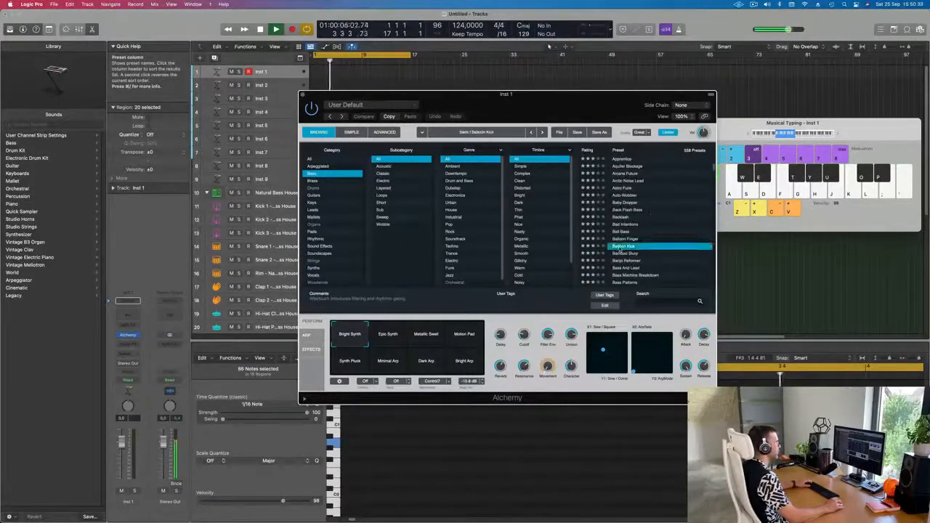
left_click(627, 253)
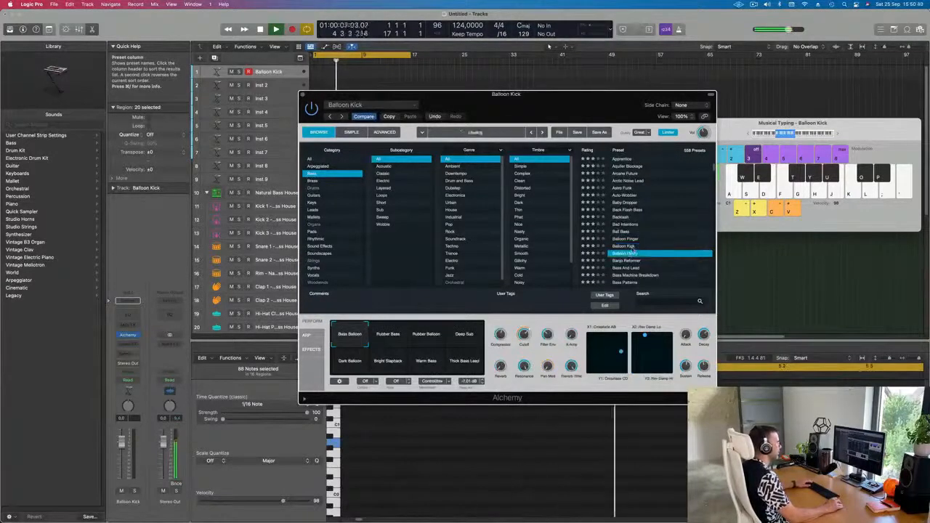
Step: Reposition the Alchemy and Musical Typing windows so both are visible side by side
left_click_drag(519, 118, 529, 171)
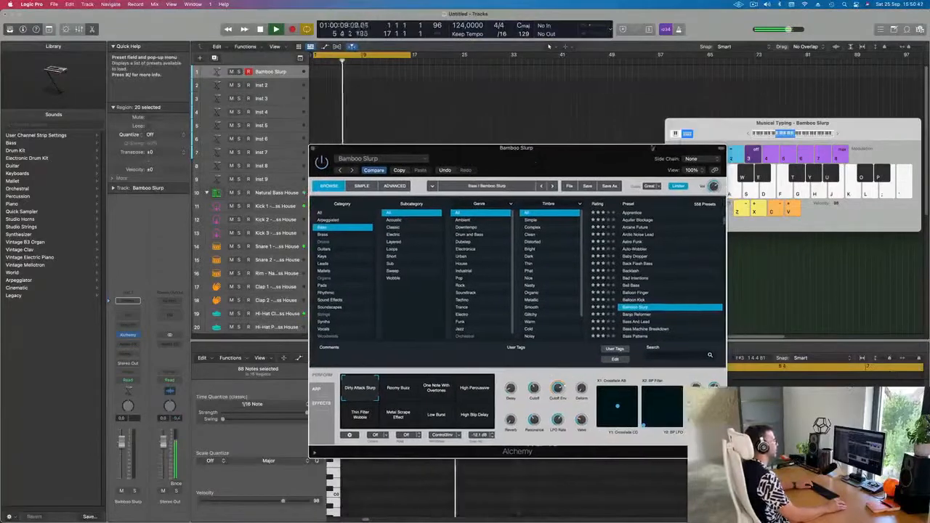
left_click_drag(715, 135, 693, 68)
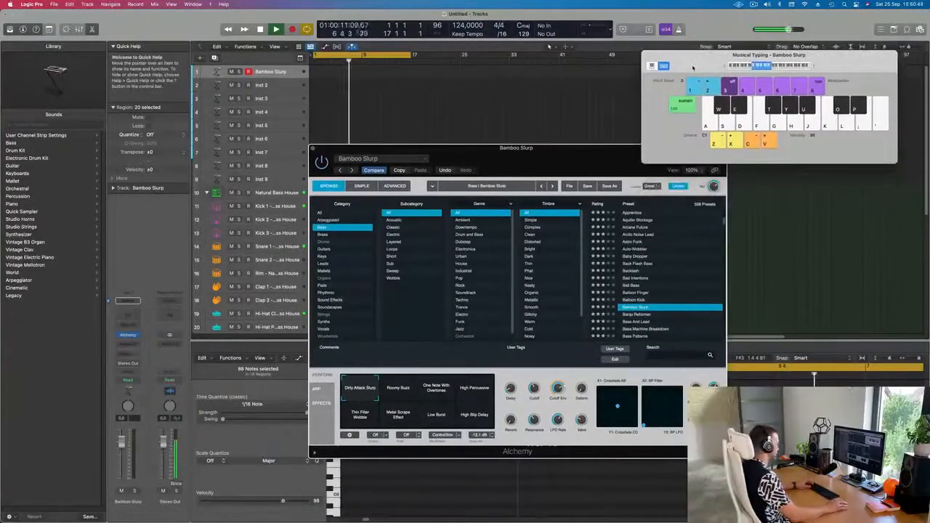
left_click_drag(552, 152, 532, 151)
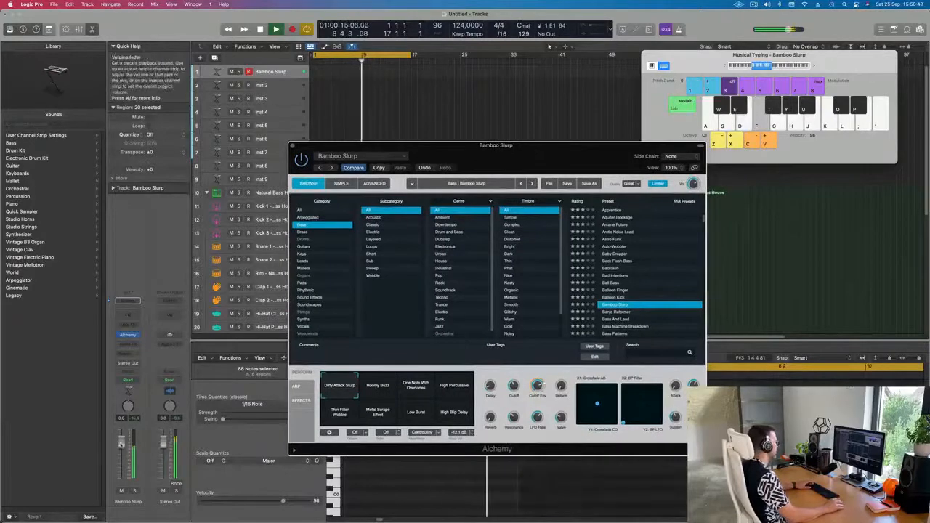
Step: Audition Bamboo Slurp's Roomy Buzz, One Note With Overtones, High Percussive and Thin Filter Wobble performance pads
left_click(381, 390)
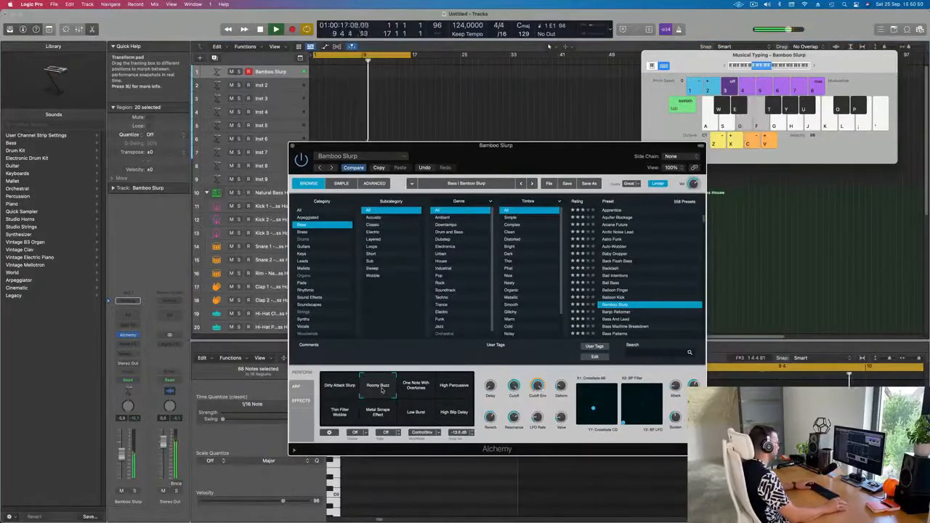
left_click(415, 393)
left_click(451, 393)
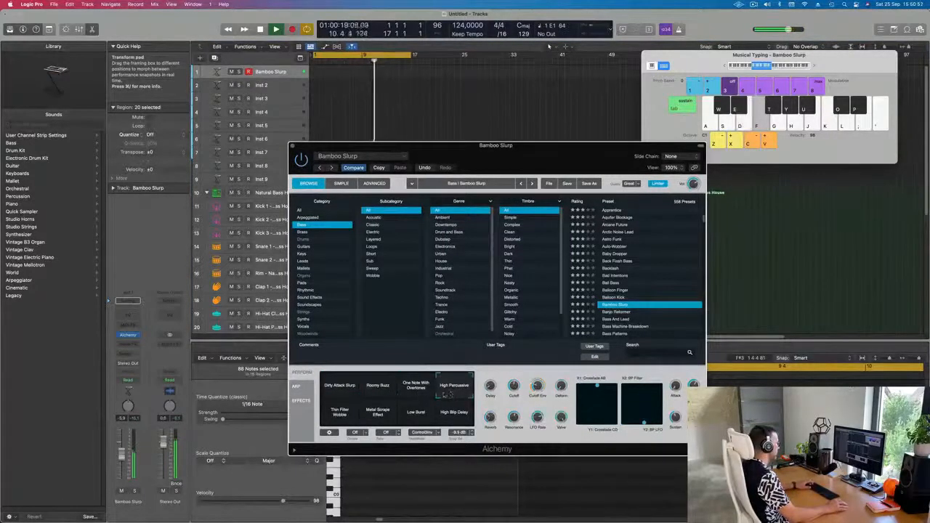
left_click(726, 66)
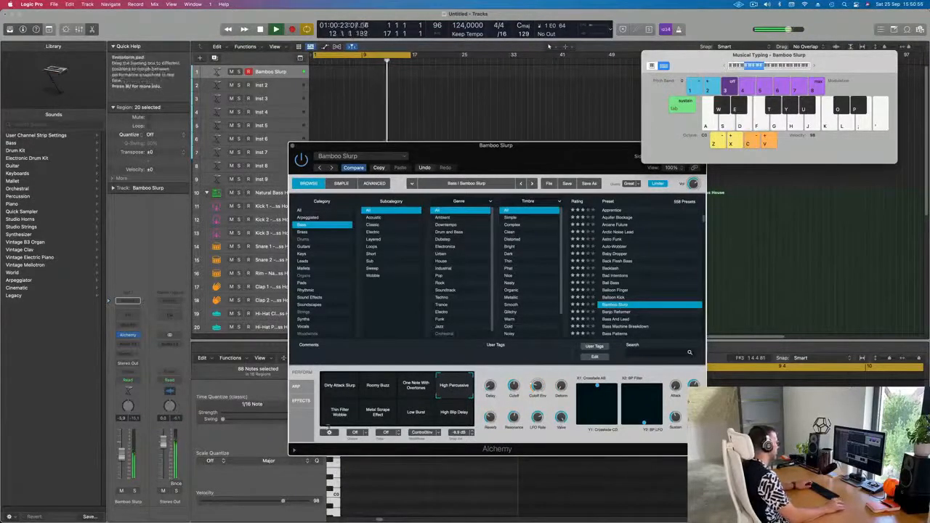
left_click(340, 411)
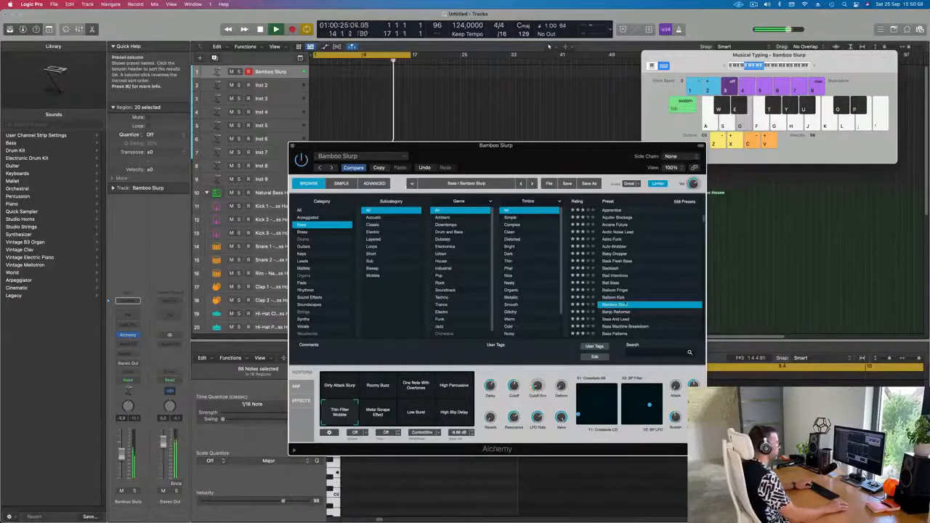
Step: Audition the Battered Bass, Big Boss, Bottom Feeder and Bouncing Bass presets in the bass list
scroll(618, 296, "down", 3)
left_click(618, 294)
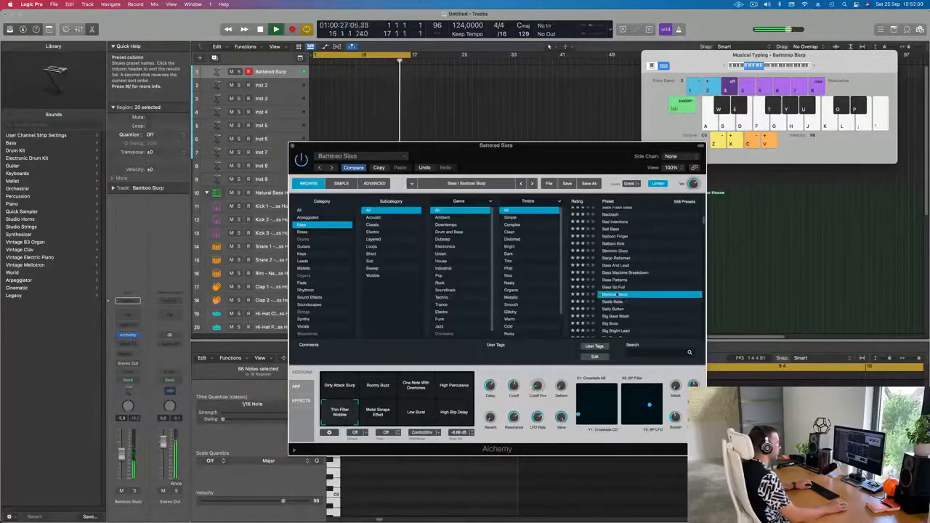
scroll(639, 292, "down", 2)
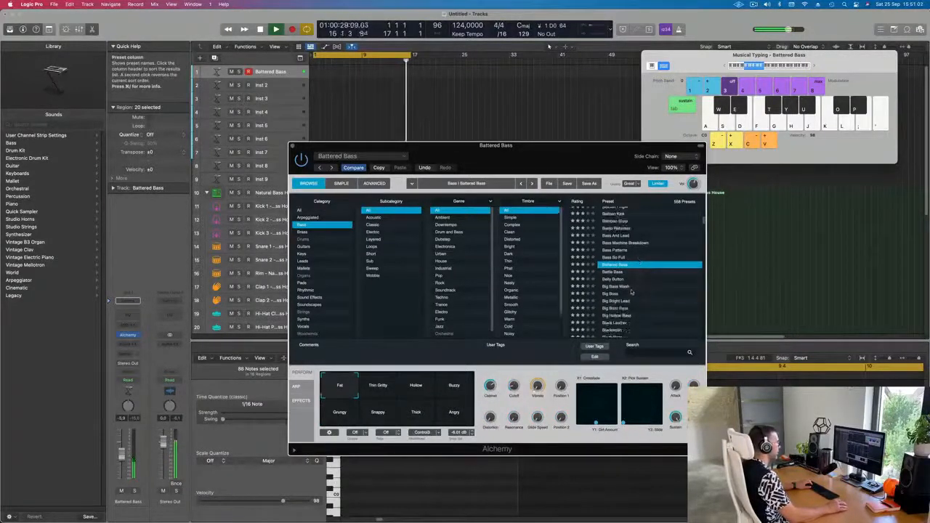
left_click(617, 295)
scroll(657, 293, "down", 5)
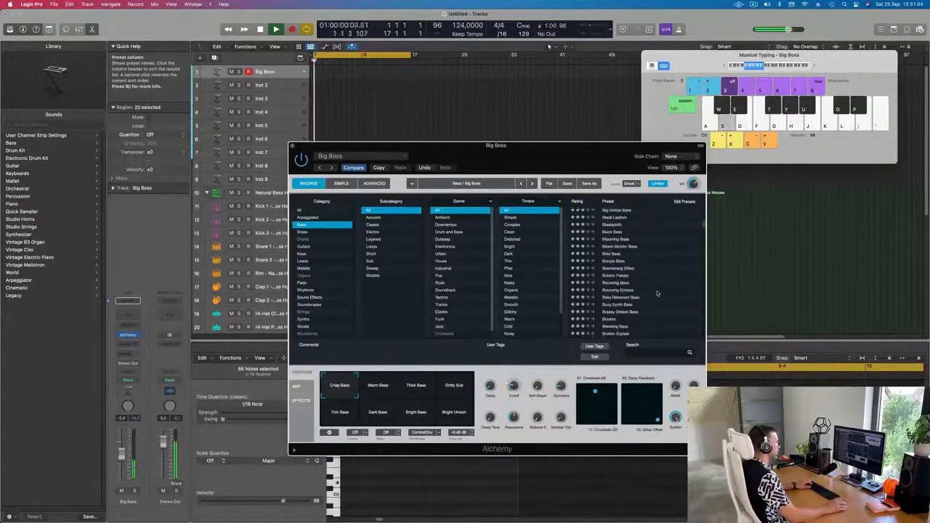
left_click(614, 276)
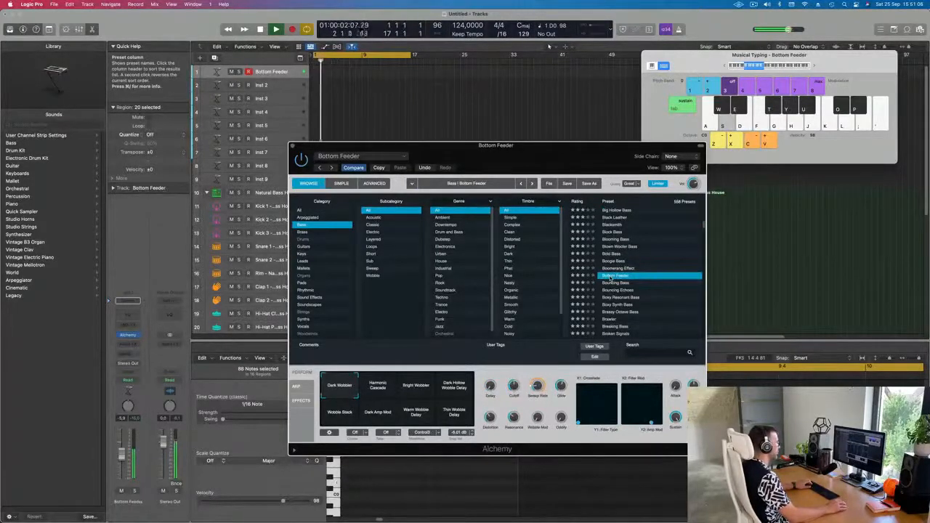
left_click(614, 284)
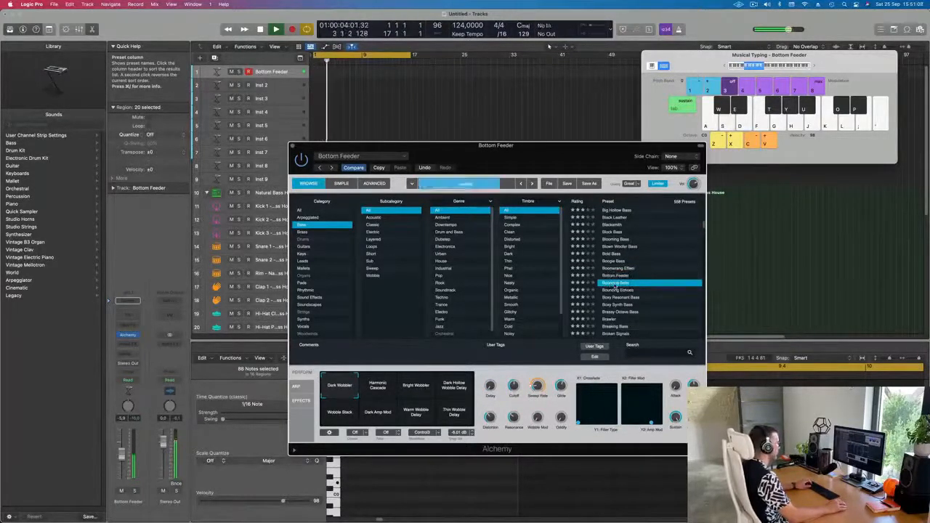
Step: Play Bouncing Bass on the musical keyboard and try its Slow Dark Bass Grains, D and F Layer Noise and Fat Filtered Bass pads
key("d")
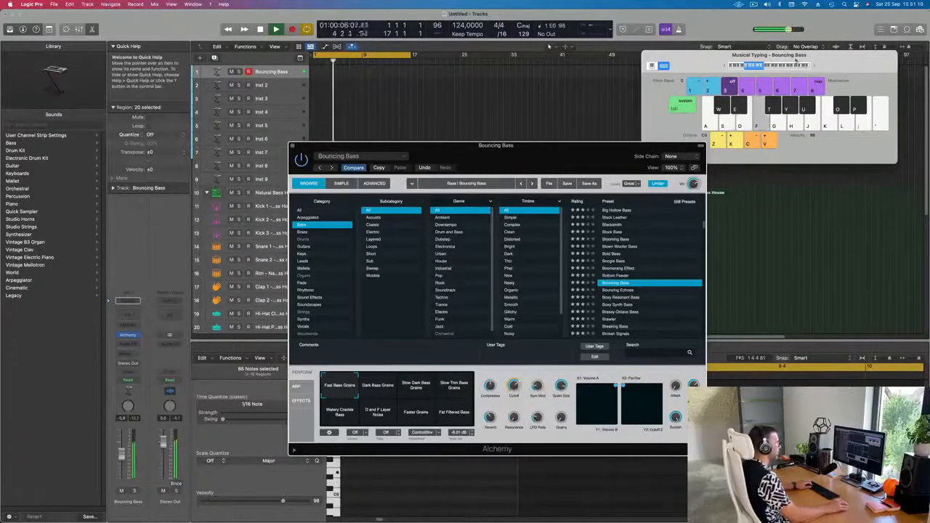
left_click(815, 68)
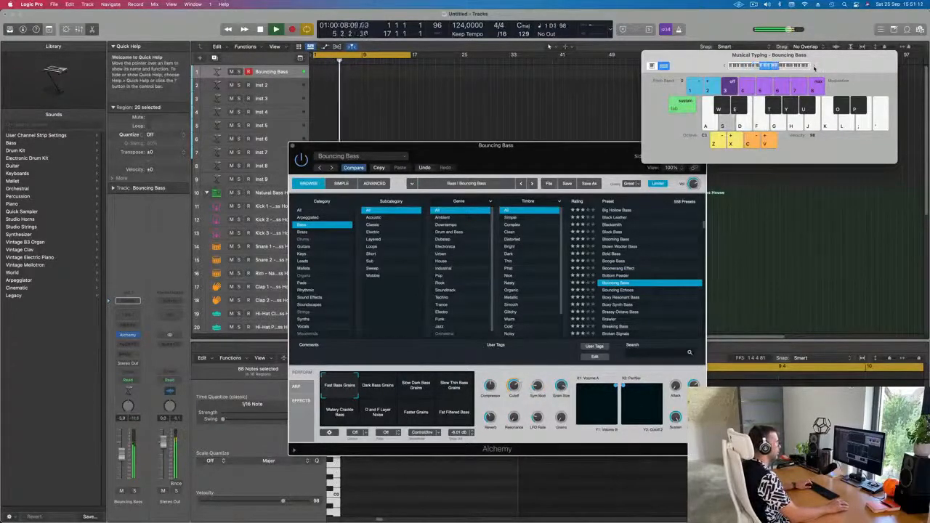
left_click(420, 388)
left_click(377, 415)
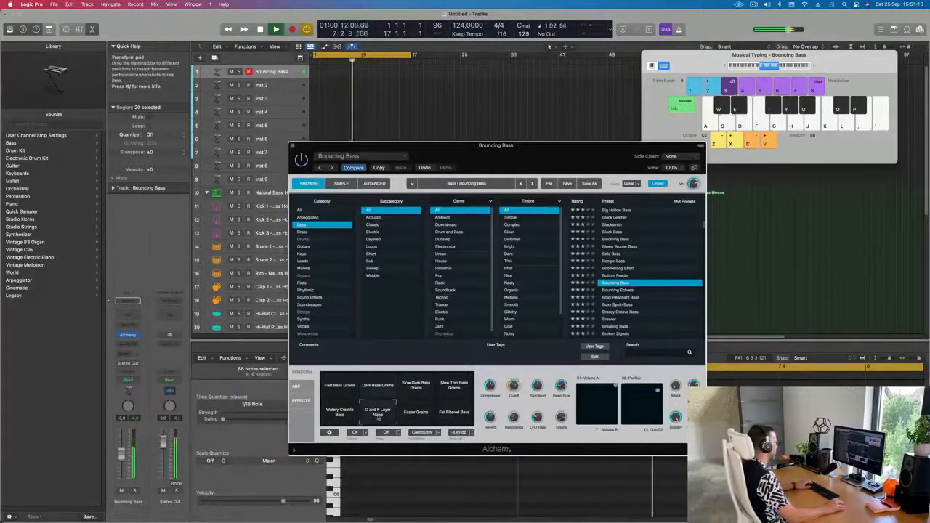
left_click(454, 412)
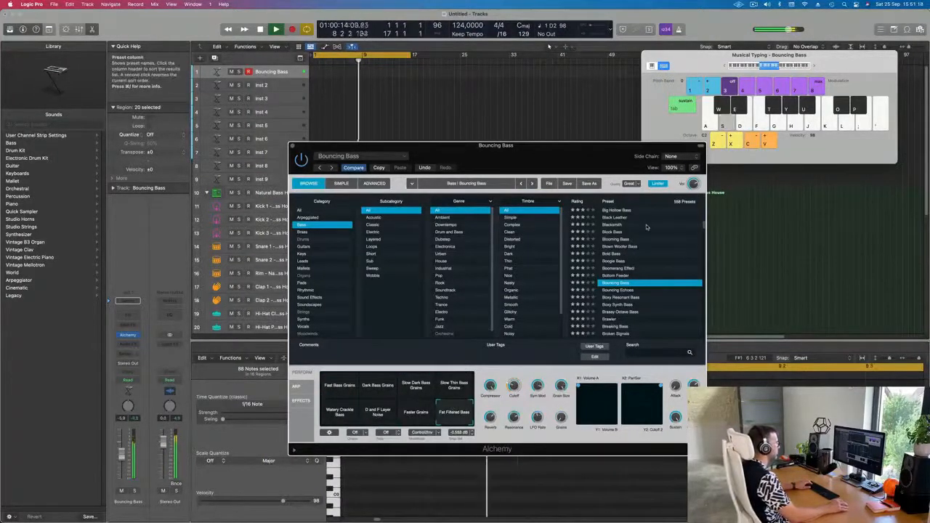
Step: Audition the Boxy Resonant Bass and Brassy Octave Bass presets and lower the musical keyboard by one octave
scroll(648, 234, "down", 3)
left_click(614, 257)
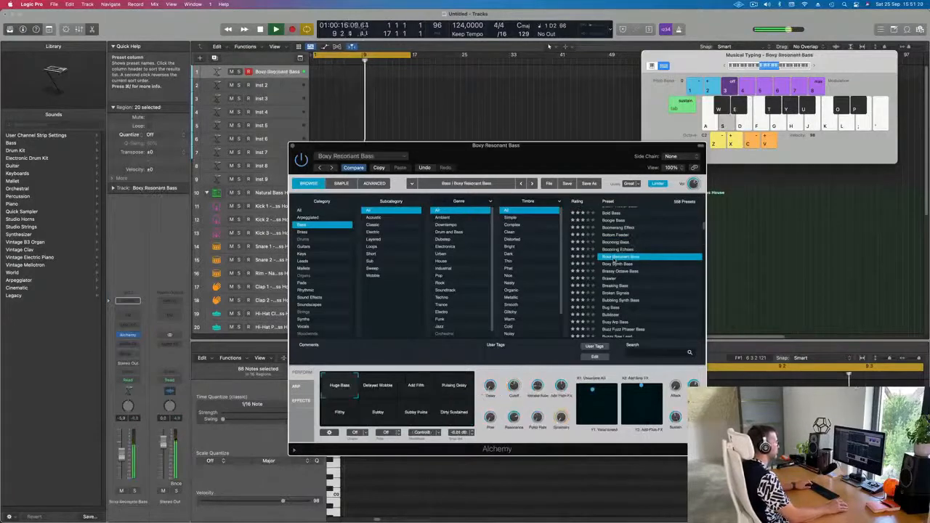
scroll(619, 262, "down", 1)
left_click(616, 257)
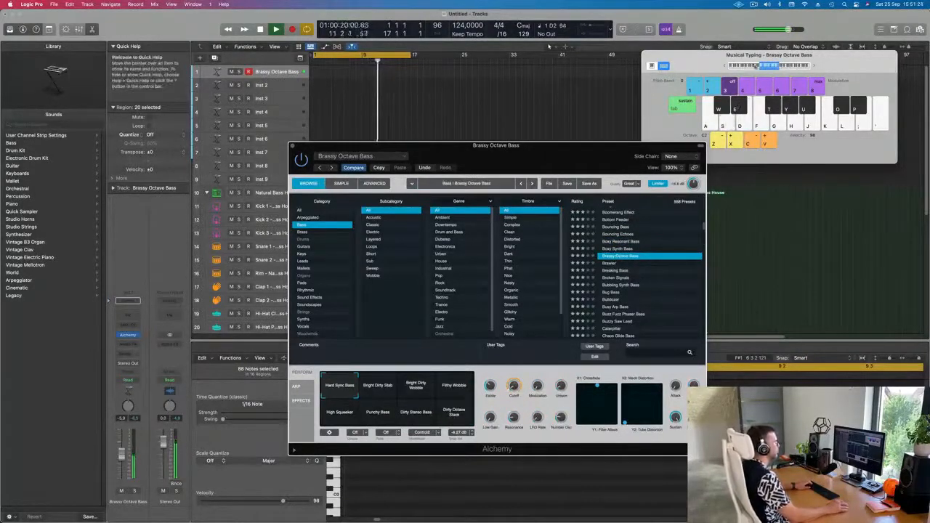
key("z")
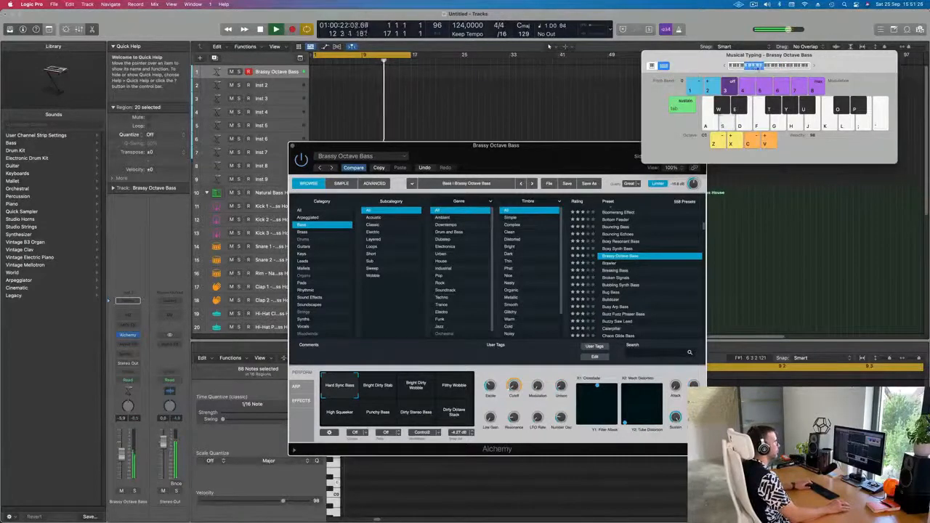
Step: Audition the Bug Bass, Busy Arp Bass and Caterpillar presets further down the bass list
scroll(627, 258, "down", 3)
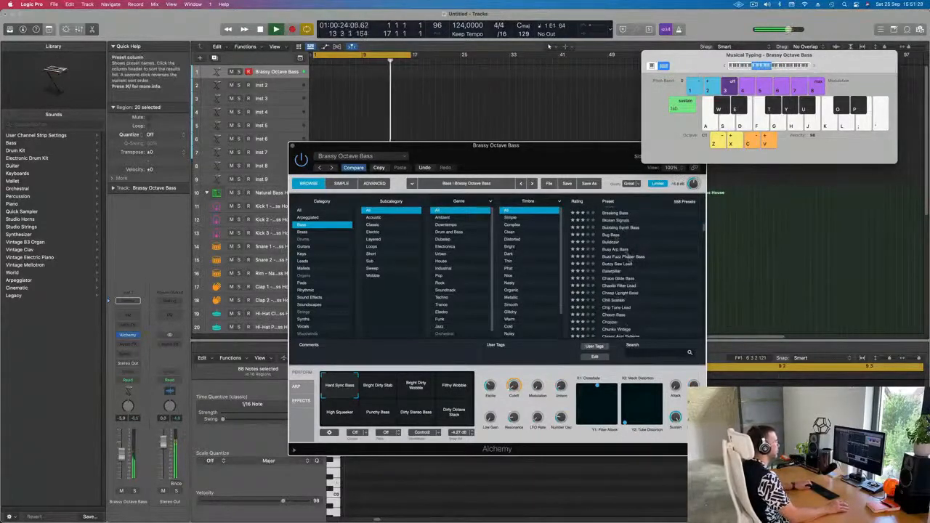
left_click(614, 235)
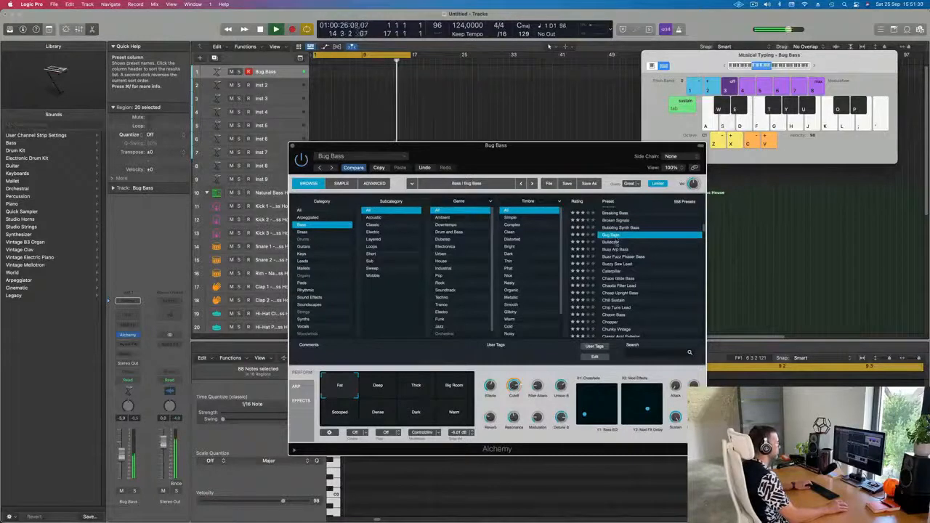
left_click(614, 250)
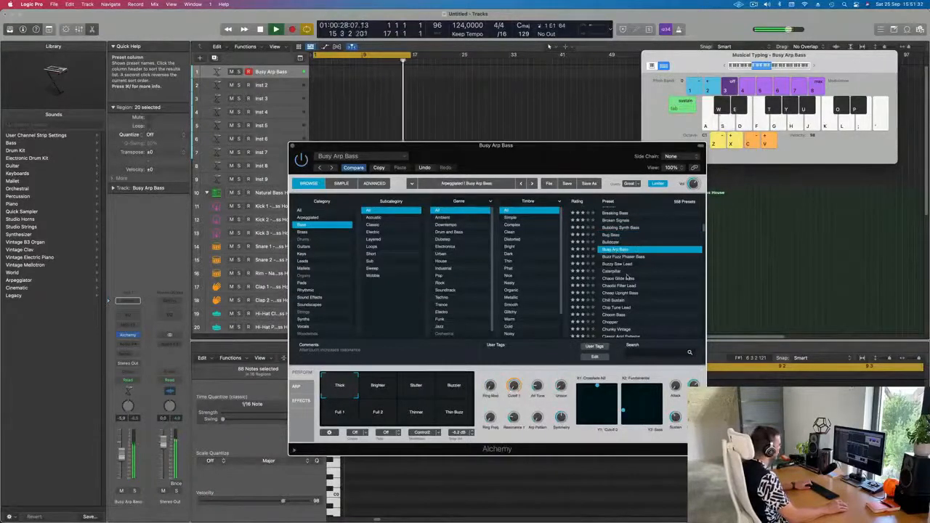
scroll(627, 277, "down", 2)
left_click(616, 253)
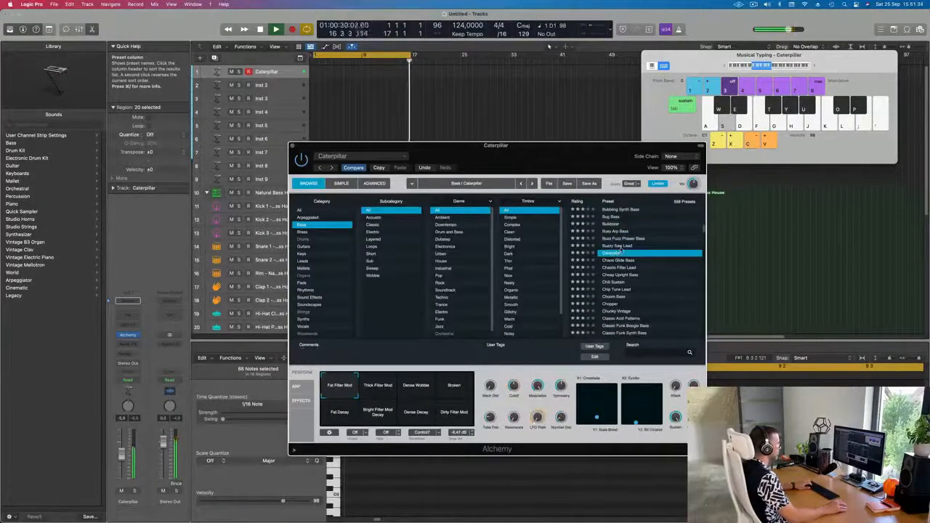
Step: Try Caterpillar's Thick Filter Mod, Dense Wobble and Fat Decay performance pads
left_click(376, 390)
left_click(416, 391)
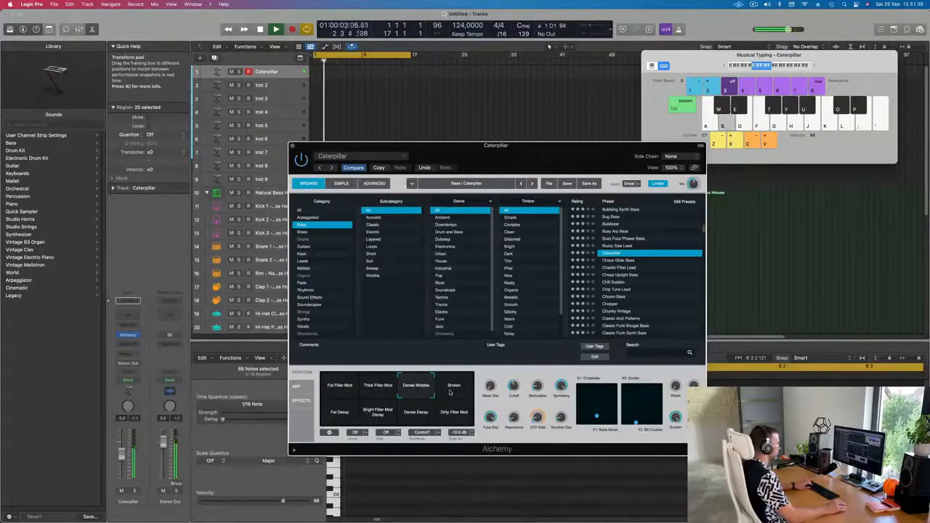
left_click(338, 413)
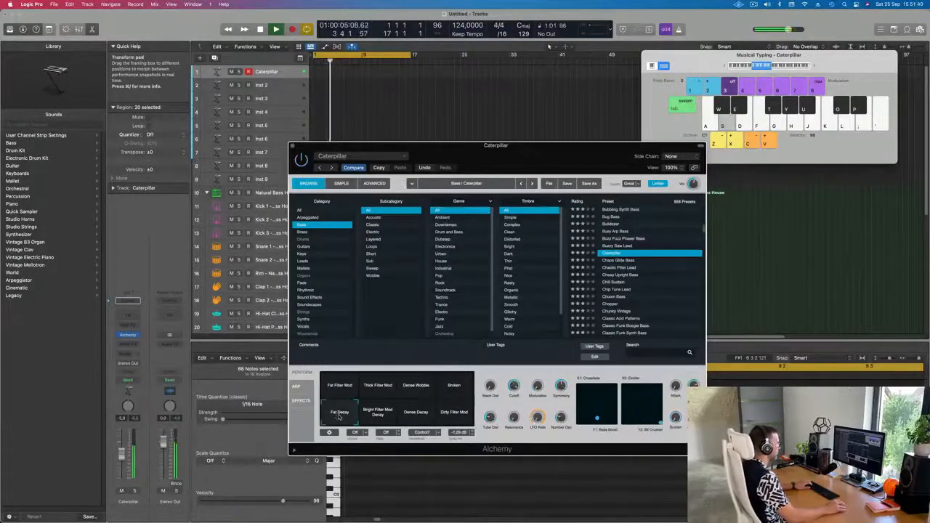
Step: Audition the Chip Tune Lead, Clean 70s Synth Bass and Concussion Bass presets
scroll(640, 276, "down", 2)
left_click(625, 266)
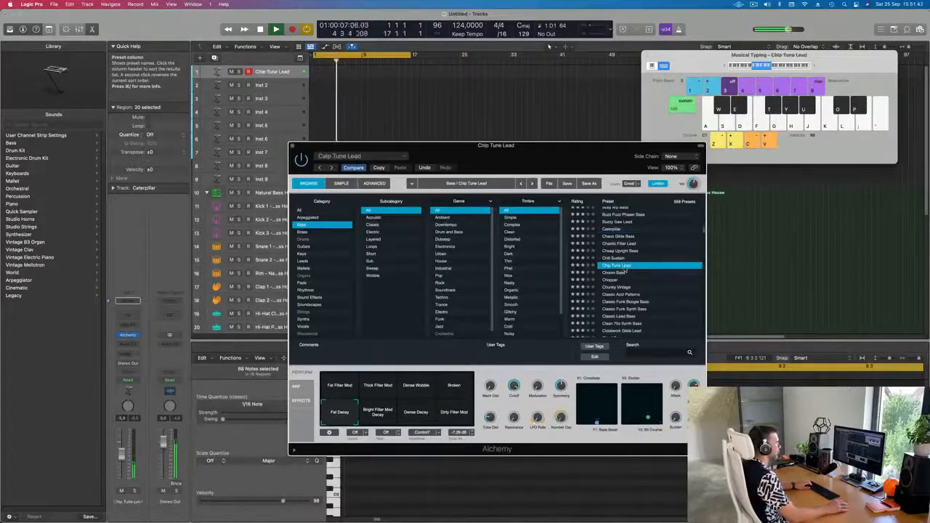
scroll(661, 282, "down", 3)
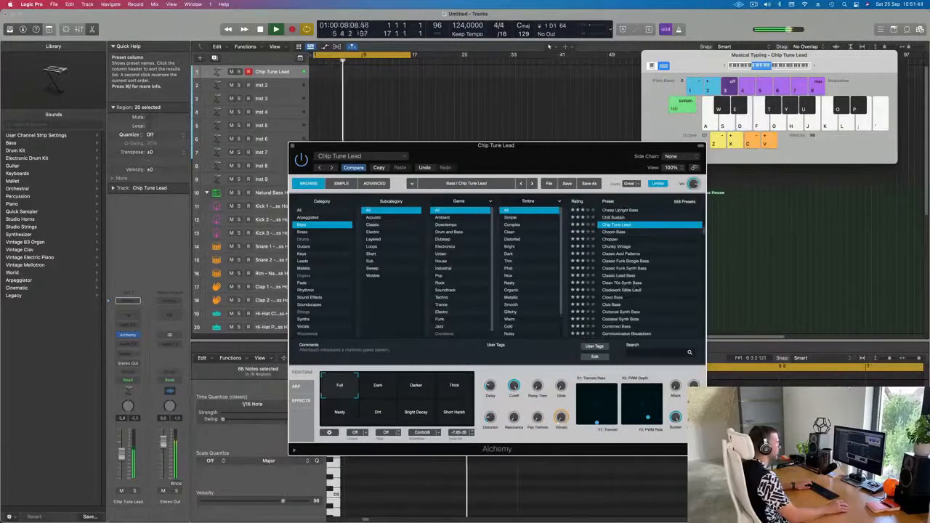
left_click(624, 283)
scroll(642, 285, "down", 1)
scroll(642, 285, "down", 3)
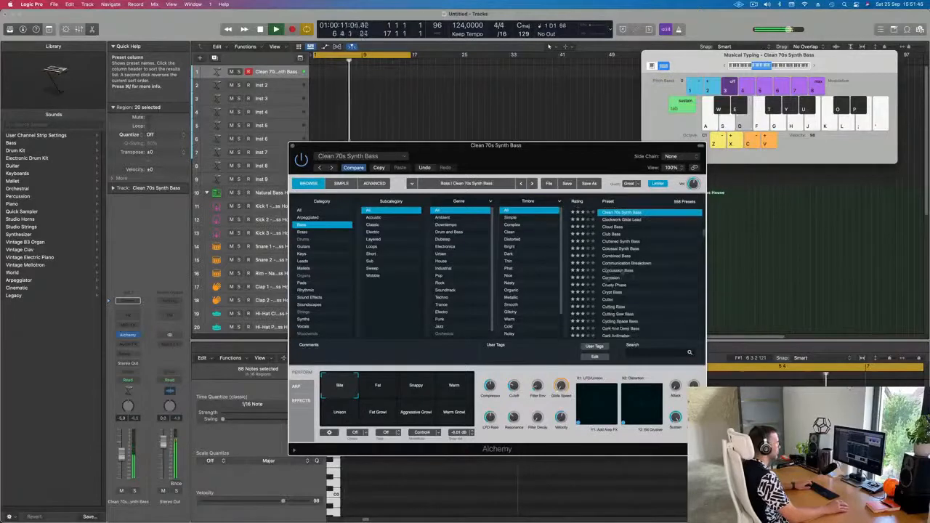
left_click(621, 271)
Step: Audition the Crypt Bass preset with its Shimmer performance pad, then load the Dark And Deep Bass preset
scroll(638, 277, "down", 1)
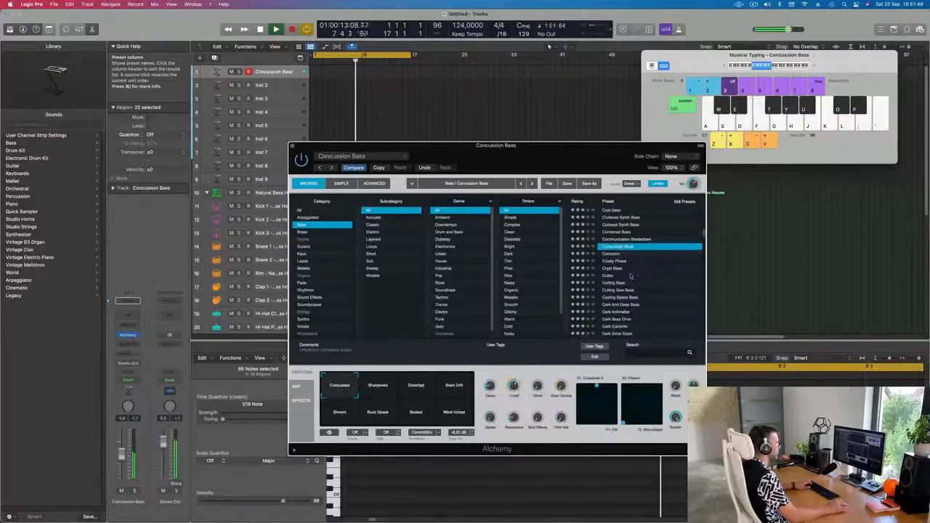
left_click(614, 269)
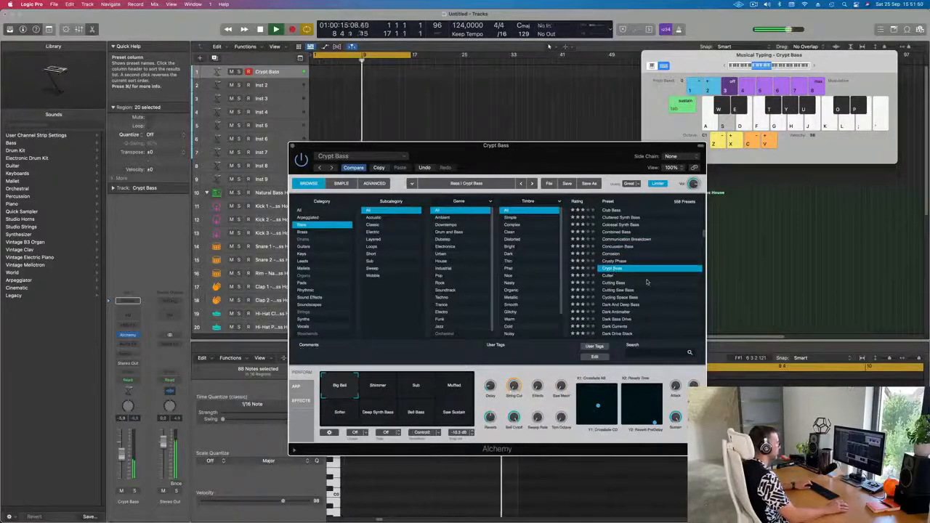
left_click(379, 386)
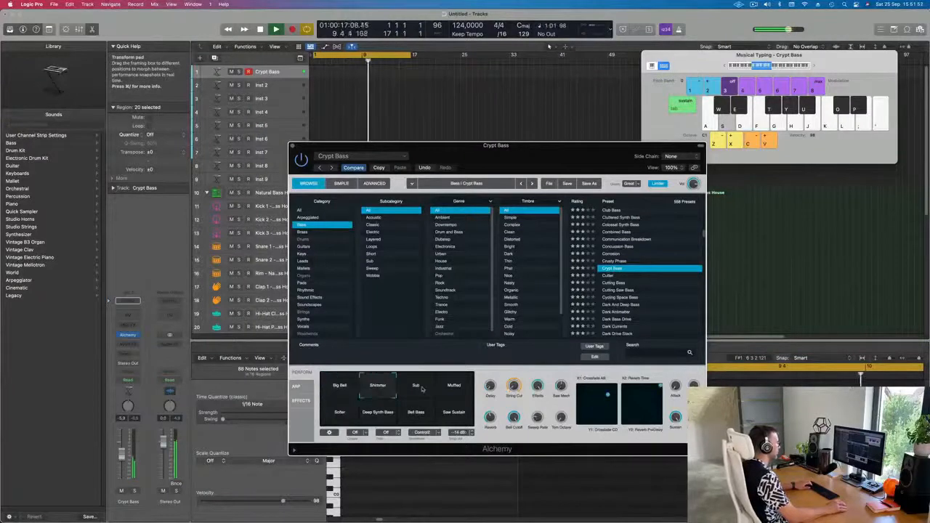
scroll(634, 298, "down", 1)
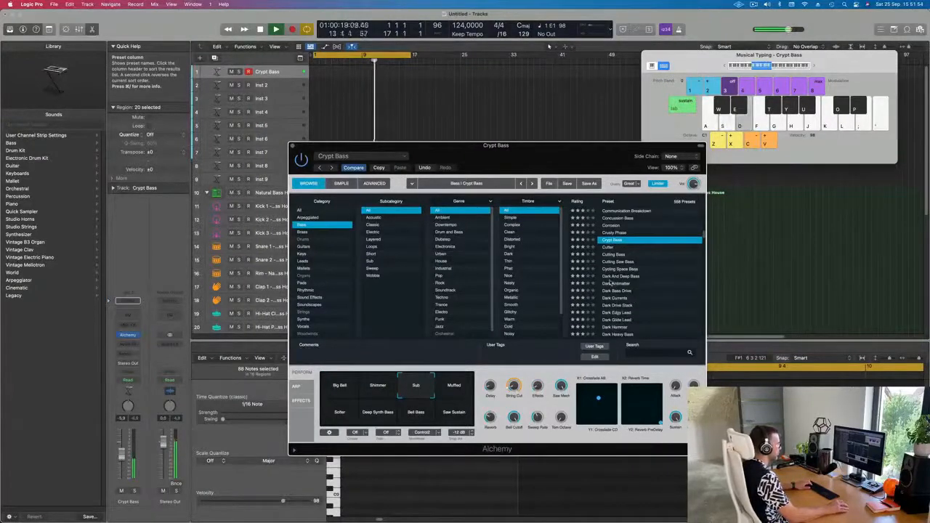
left_click(614, 277)
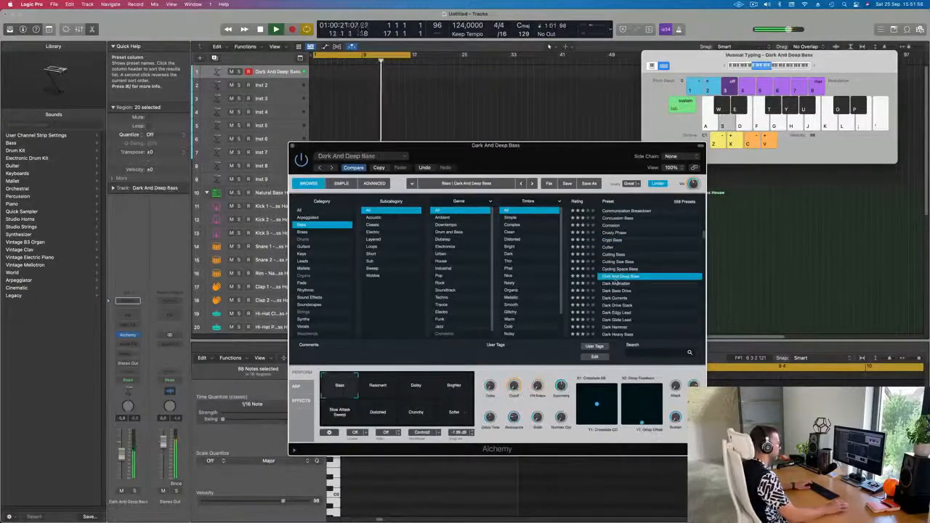
Step: Play and record a bass riff with Dark And Deep Bass using the musical typing keyboard
key("h")
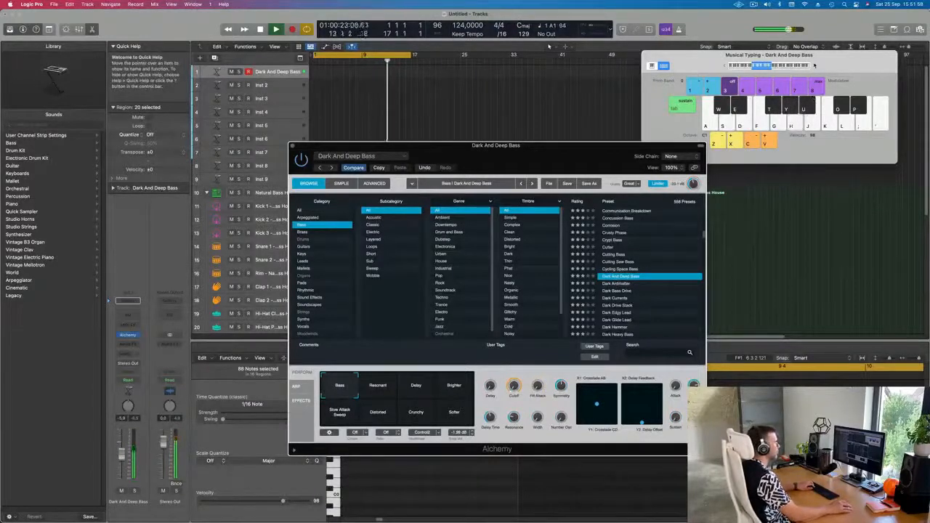
left_click(814, 66)
key("h")
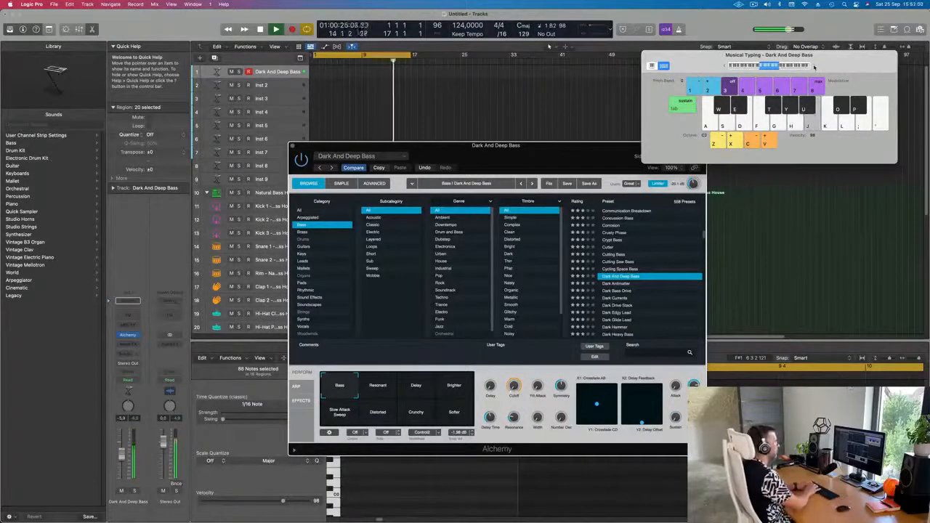
key("f")
key("k")
key("f")
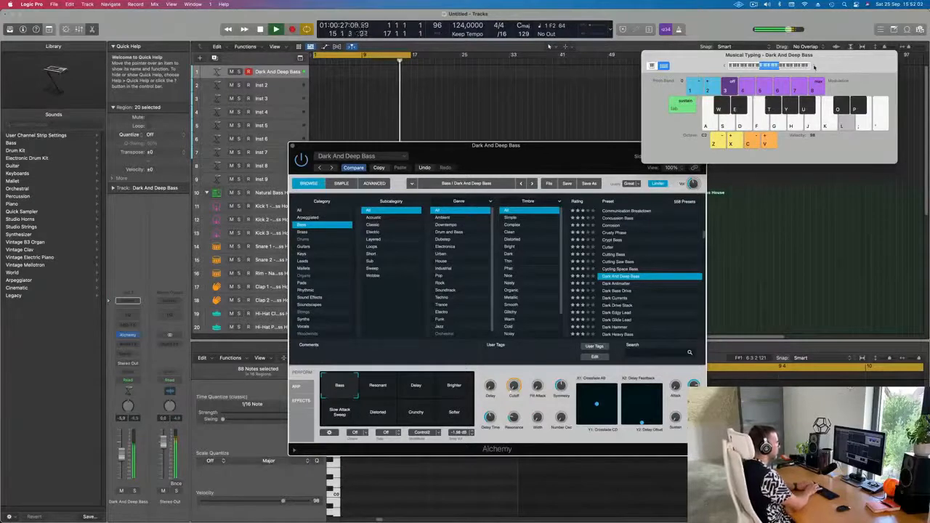
key("k")
key("j")
key("h")
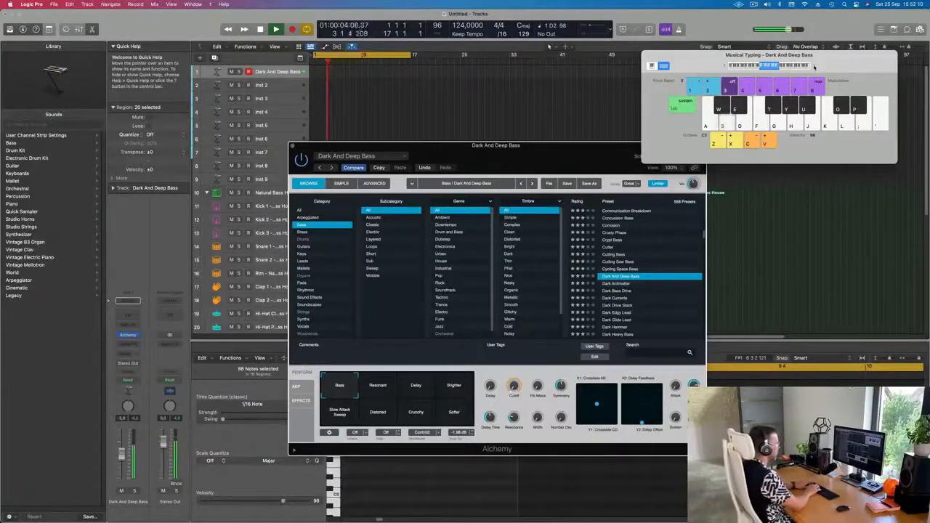
key("s")
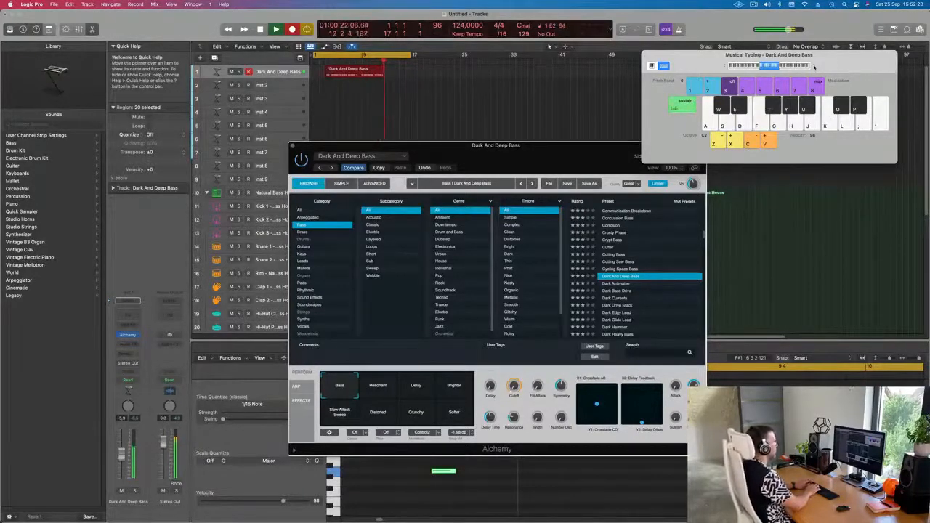
key("space")
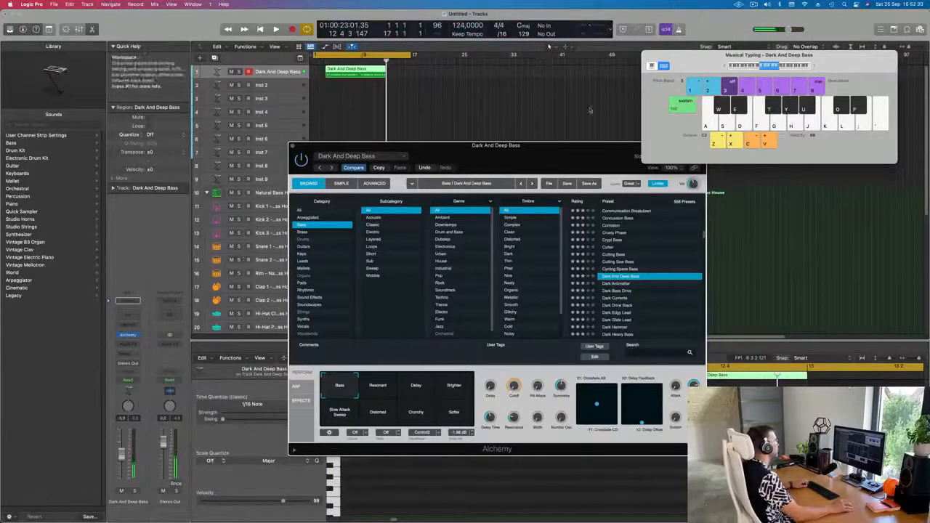
Step: Split off and delete the empty start of the recorded bass region, moving the rest to bar 1
double_click(362, 74, "super")
left_click(346, 72)
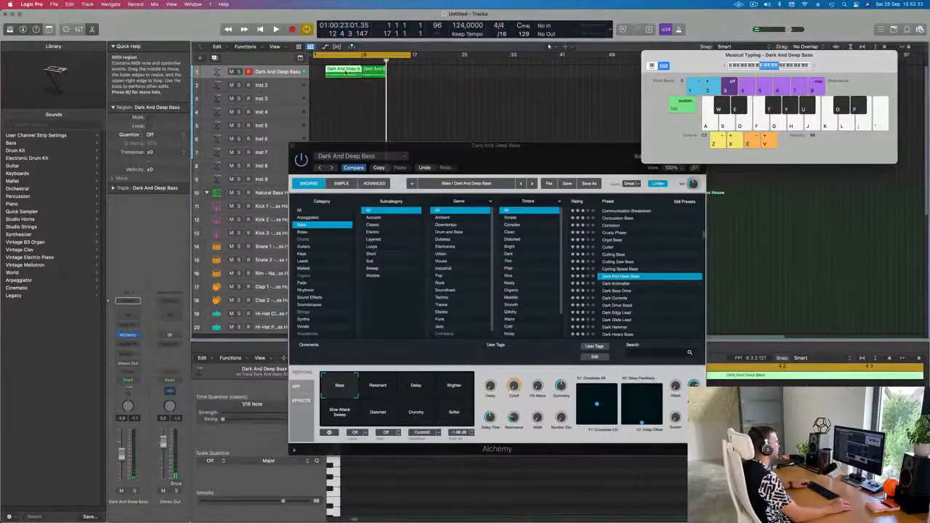
key("Delete")
left_click_drag(371, 74, 323, 79)
scroll(325, 84, "up", 5)
key("space")
scroll(330, 99, "down", 2)
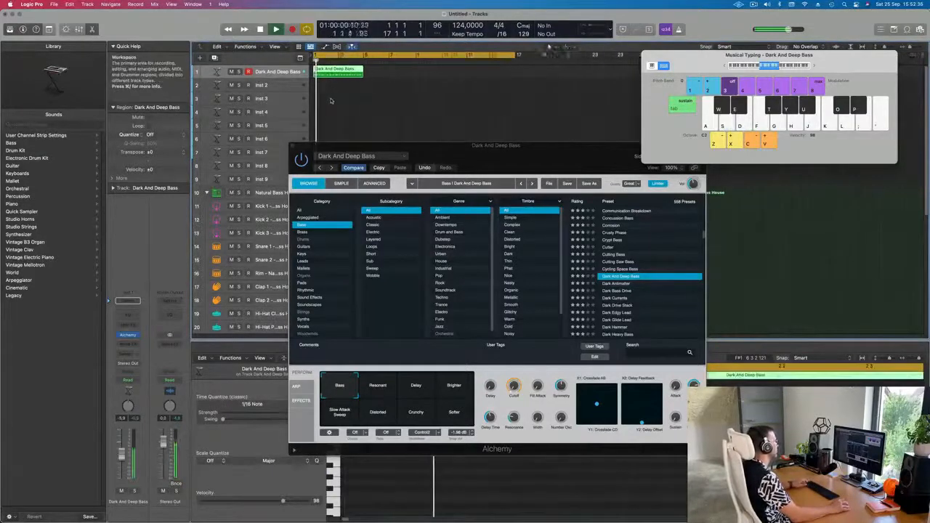
Step: Select all notes in the bass region and quantize them to 1/16 notes
left_click_drag(468, 152, 927, 178)
key("space")
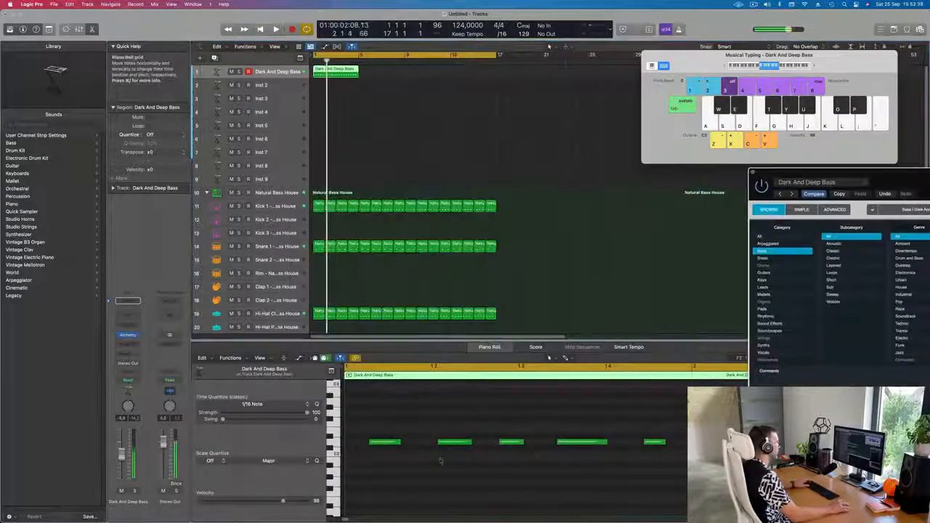
key("super+a")
key("q")
key("space")
scroll(423, 421, "down", 4)
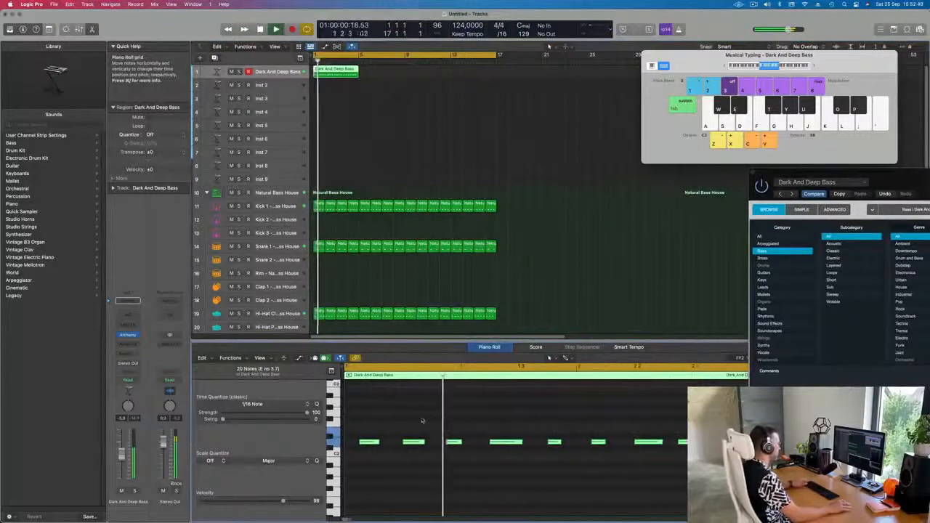
scroll(454, 423, "down", 2)
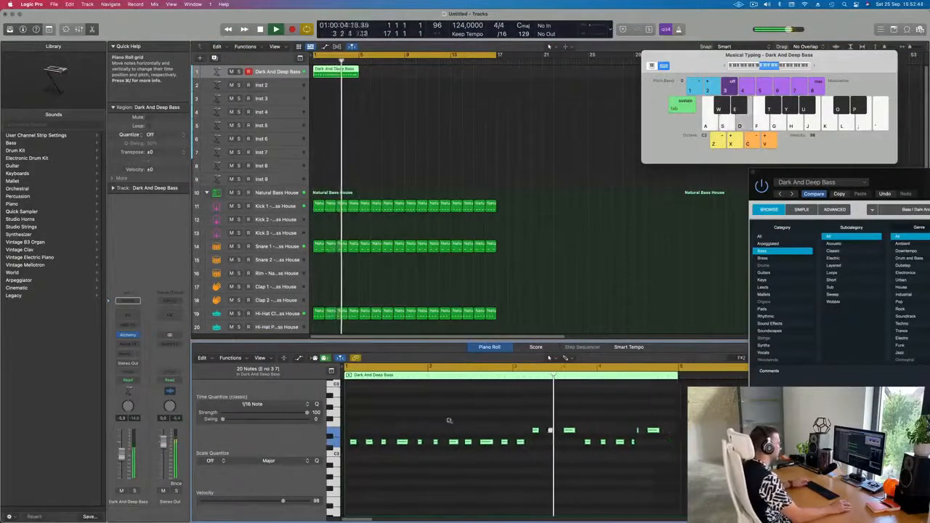
scroll(449, 422, "down", 2)
scroll(465, 422, "down", 2)
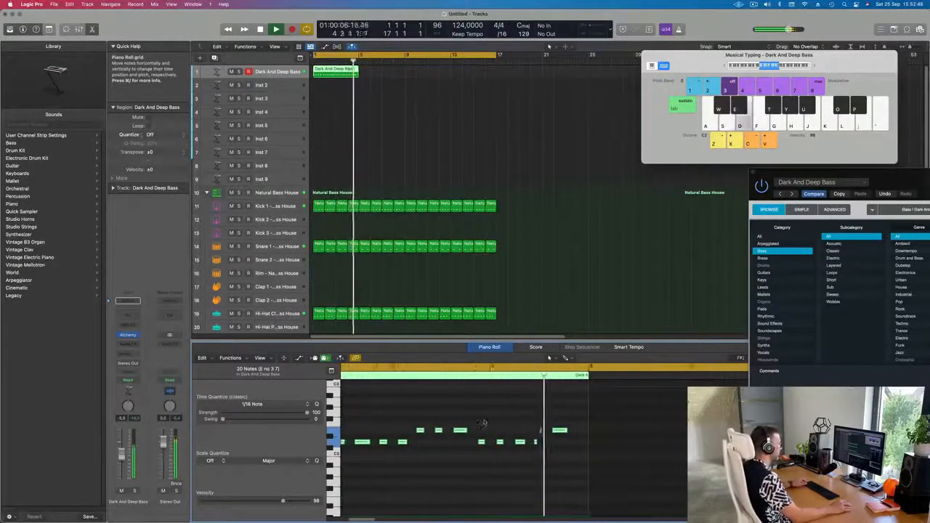
key("space")
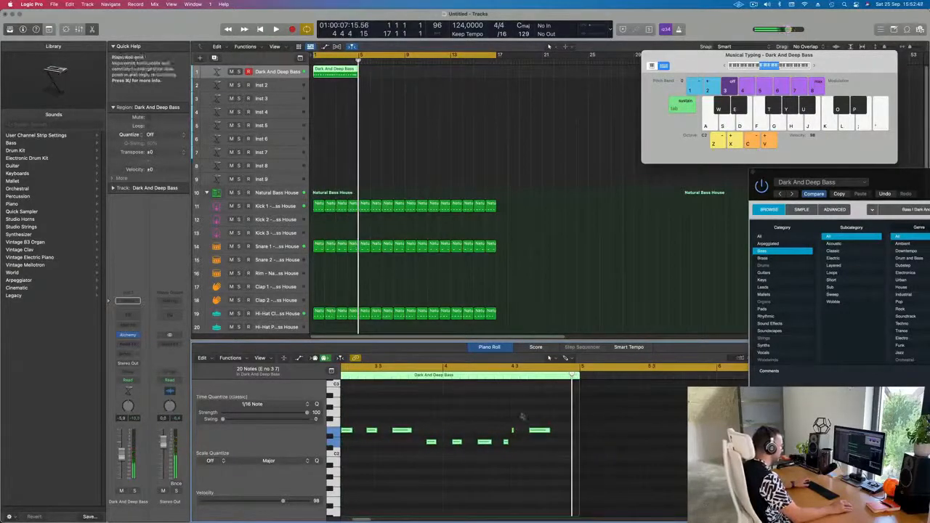
Step: Delete the trailing notes at the end of the bass riff
left_click(522, 416)
left_click(513, 432)
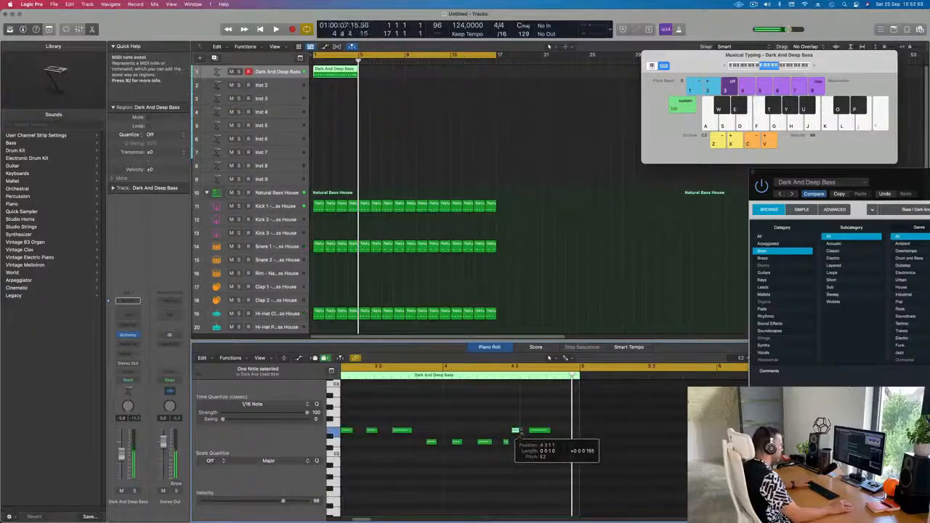
key("space")
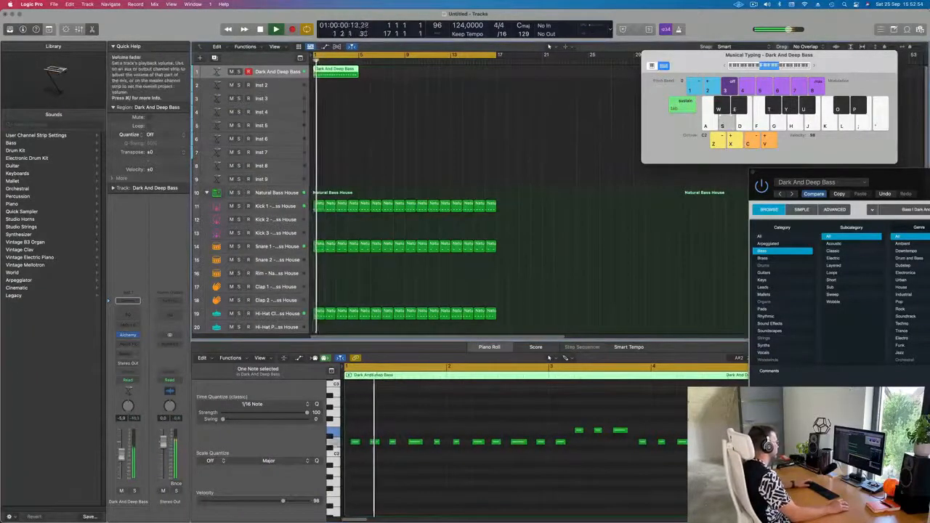
scroll(497, 488, "down", 5)
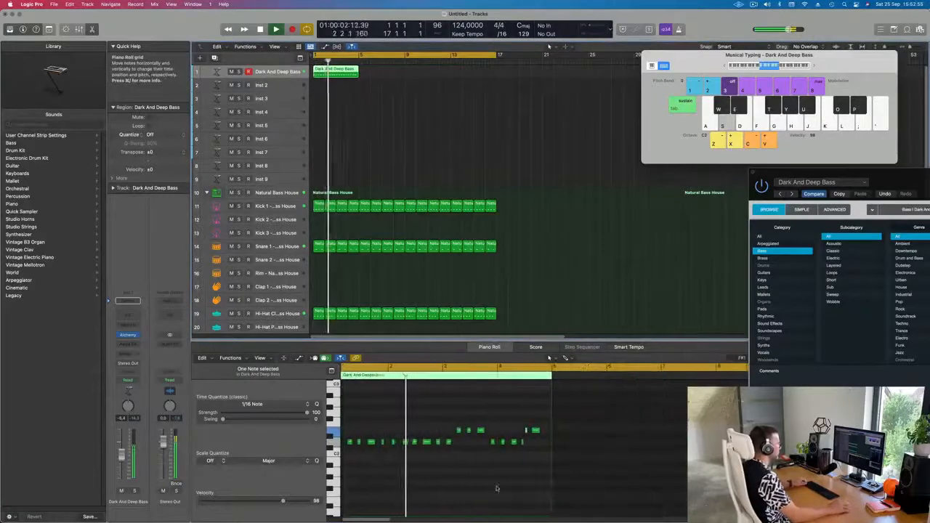
scroll(499, 488, "up", 3)
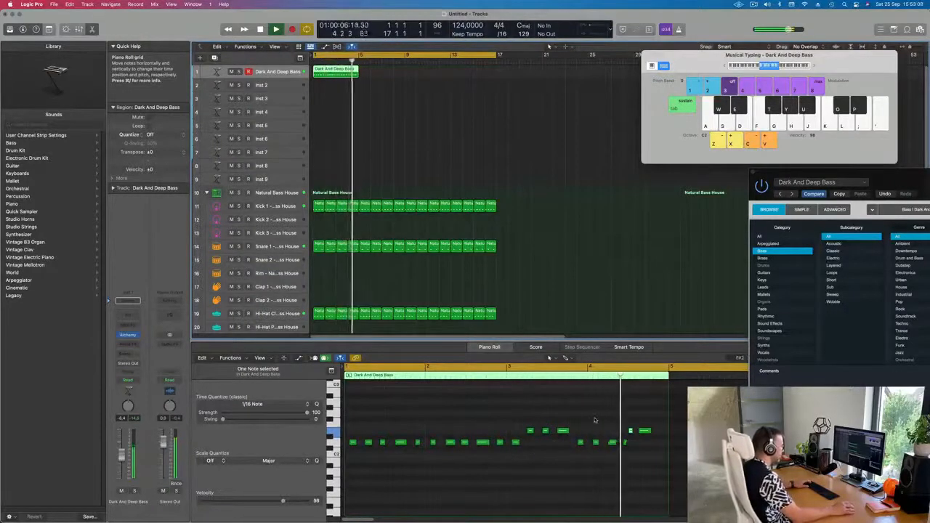
left_click_drag(594, 419, 659, 455)
key("Delete")
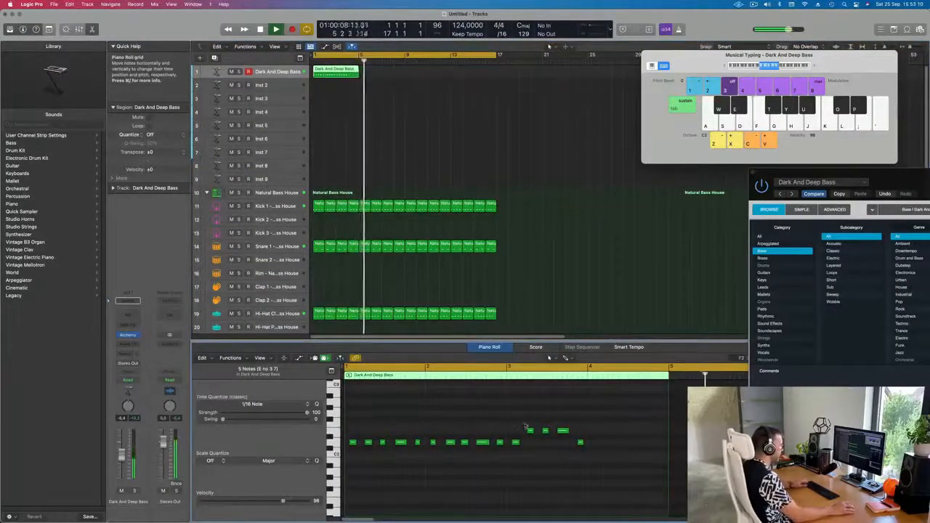
Step: Select the last group of bass notes and move them later to fill the end of the region
left_click_drag(526, 428, 603, 461)
key("space")
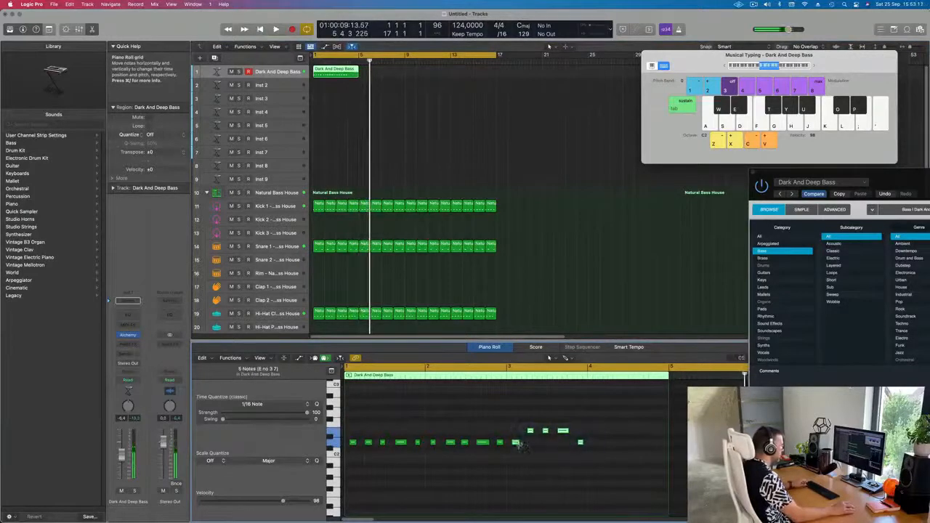
left_click_drag(516, 442, 596, 445)
key("space")
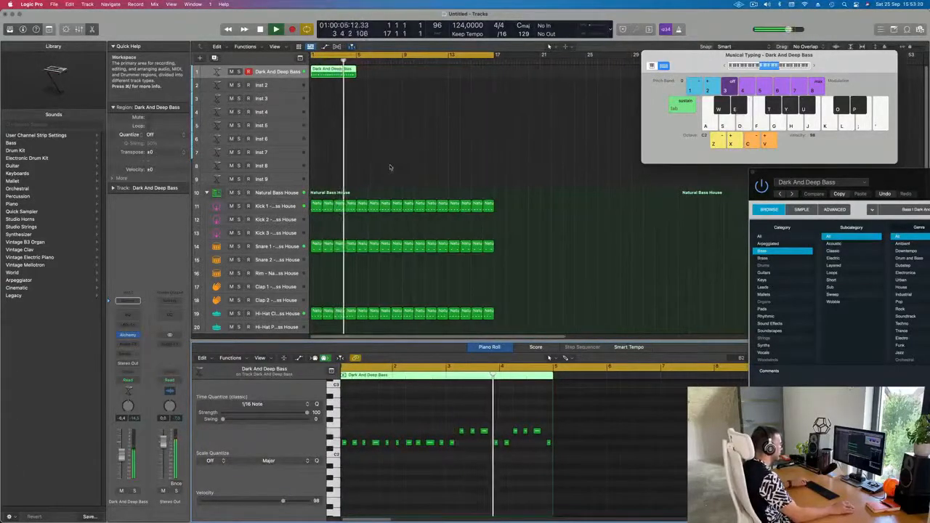
Step: Repeat the bass region three times and select all the bass regions
scroll(391, 168, "up", 2)
scroll(407, 167, "right", 1)
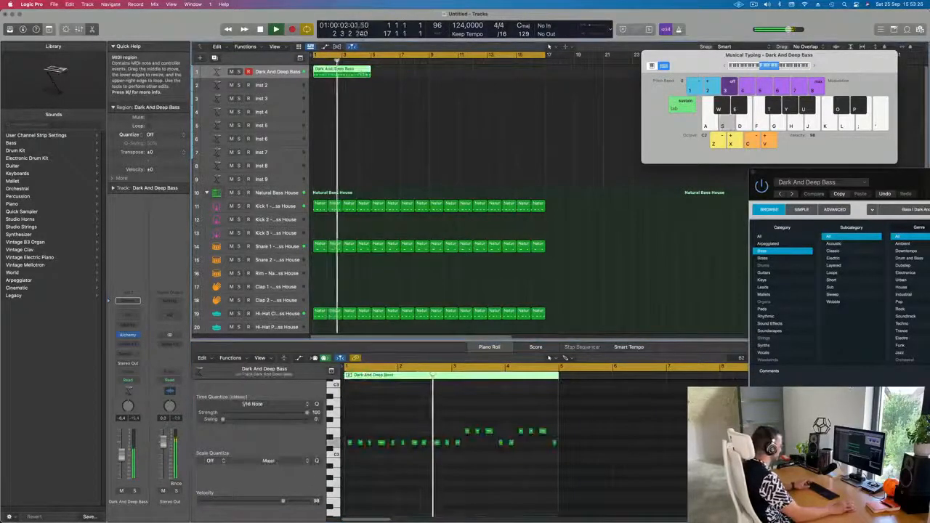
key("super+r")
key("super+r")
key("super+r")
left_click(358, 107)
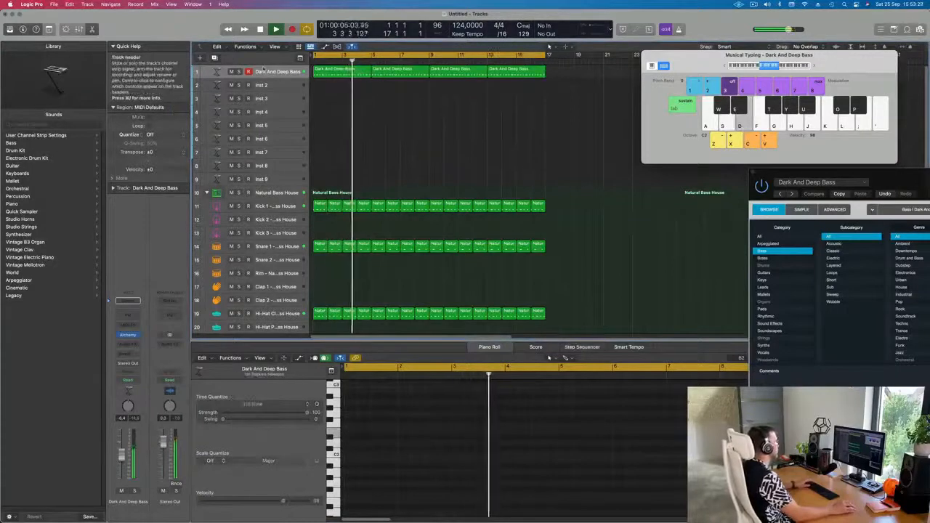
left_click(277, 76)
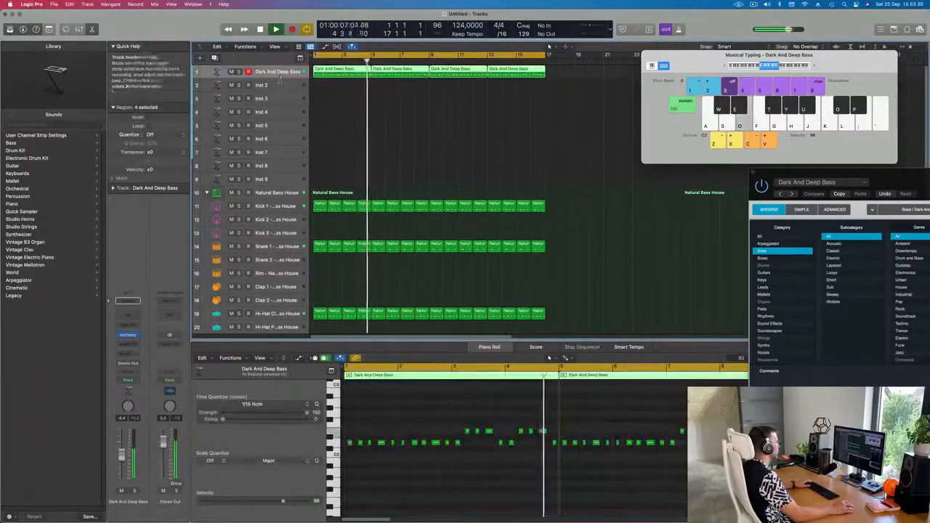
Step: Open the Alchemy plug-in window for the bass track
left_click(128, 335)
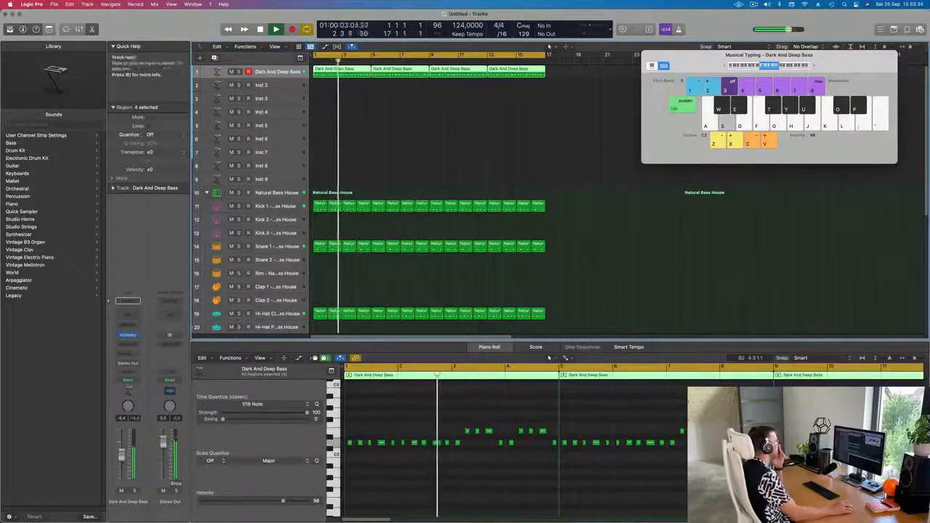
left_click(128, 335)
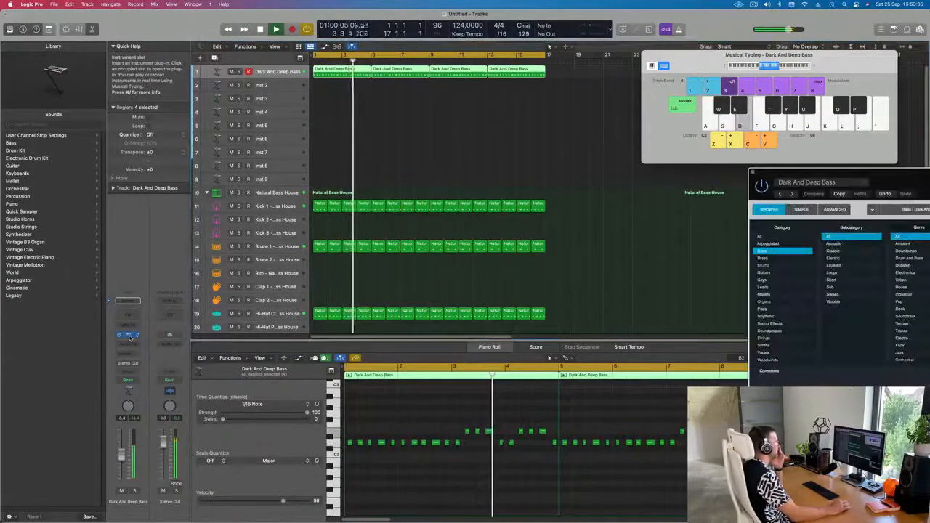
left_click_drag(853, 176, 393, 120)
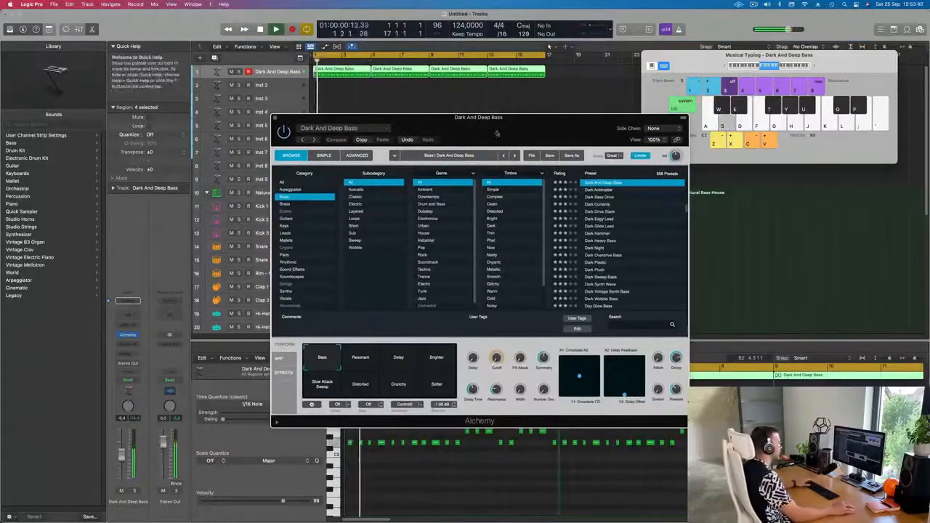
Step: Try the Dark And Deep Bass performance pads, ending on the Brighter pad
left_click(374, 363)
left_click(399, 366)
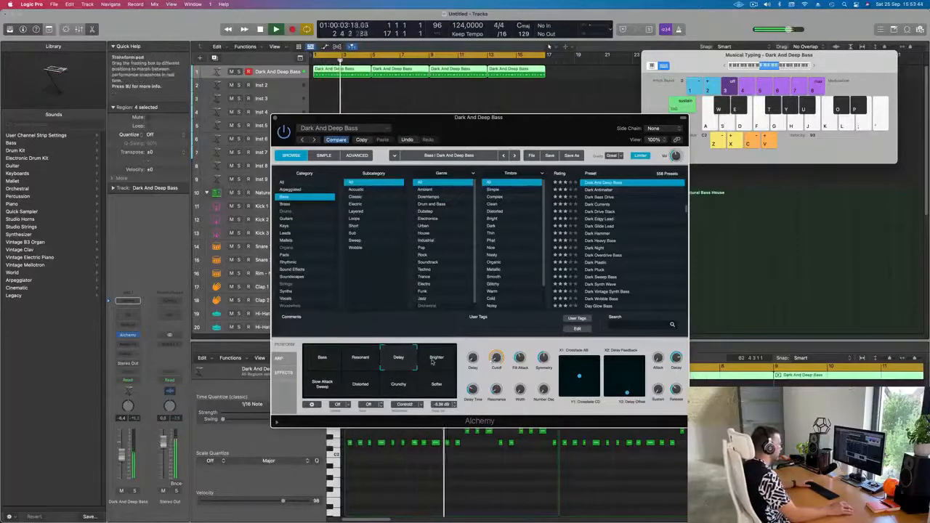
left_click(433, 367)
left_click(328, 385)
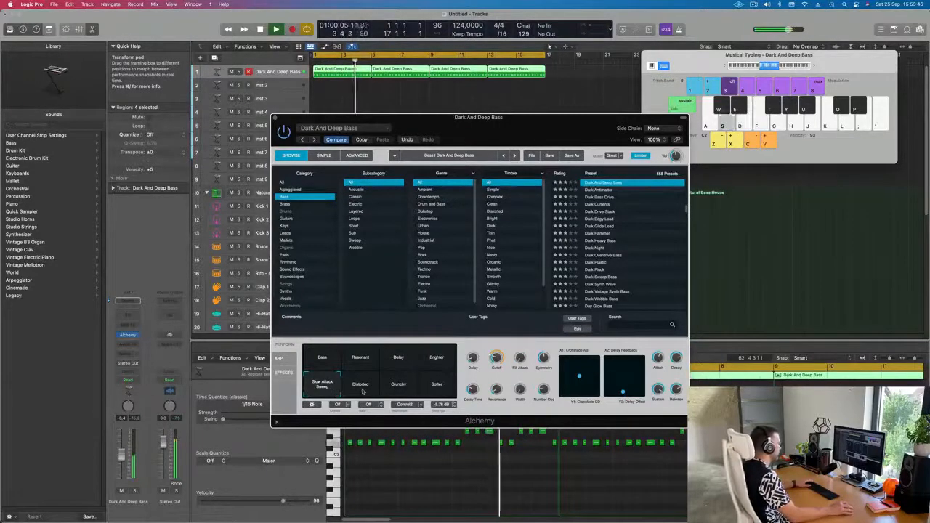
left_click(437, 385)
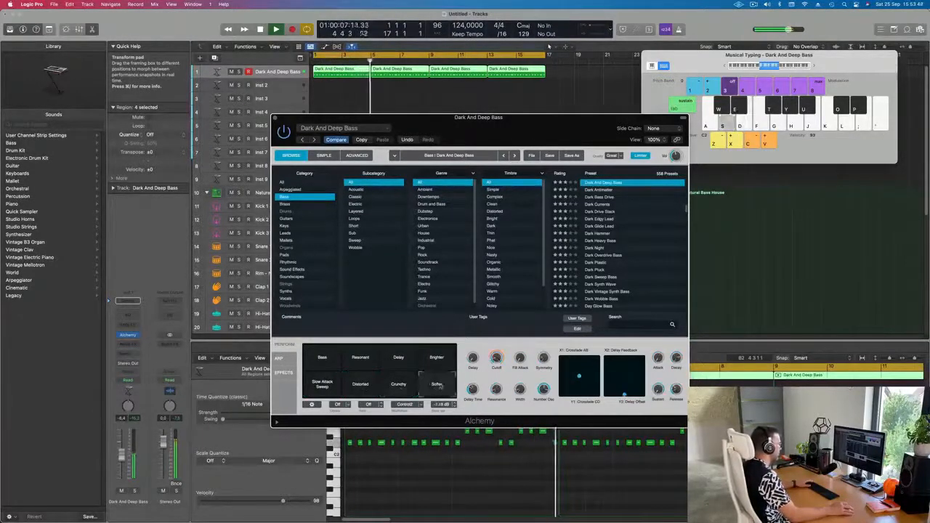
left_click(440, 359)
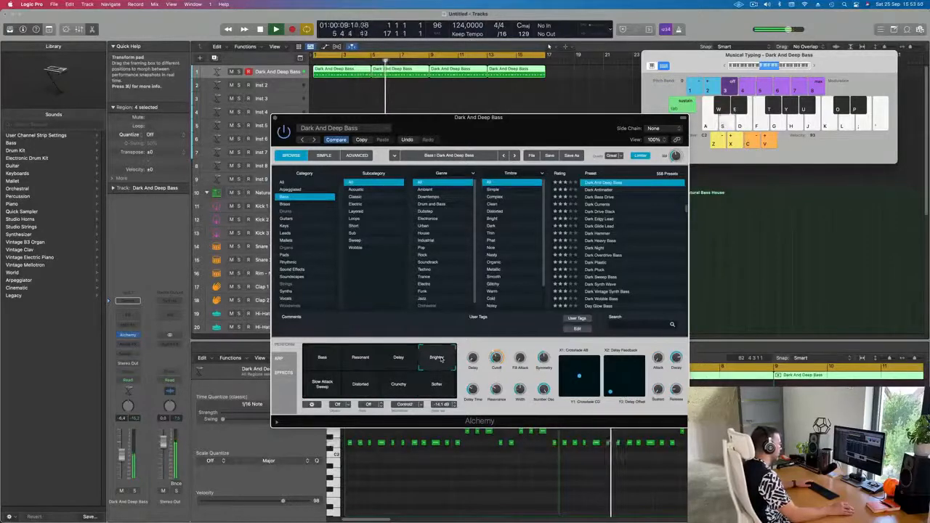
Step: Switch the bass to the Delay performance pad and adjust the bass track's volume fader
left_click(398, 359)
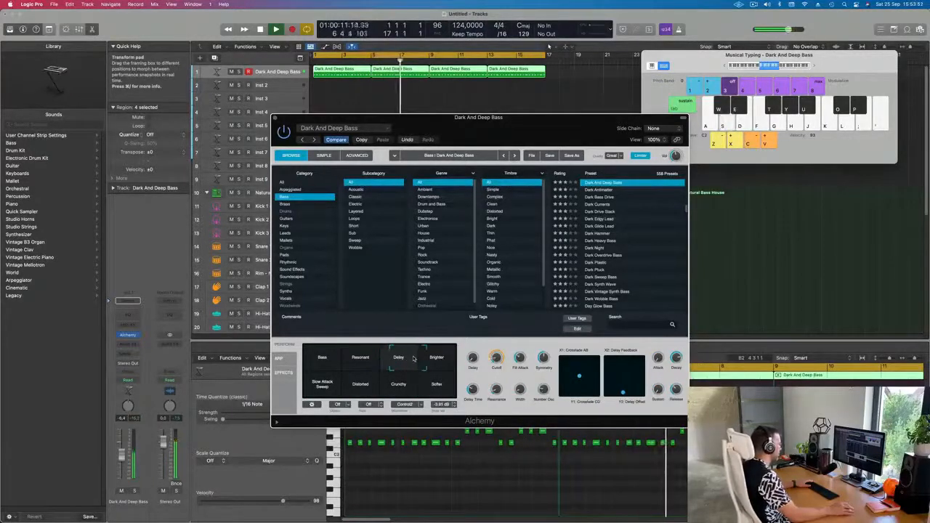
left_click(414, 369)
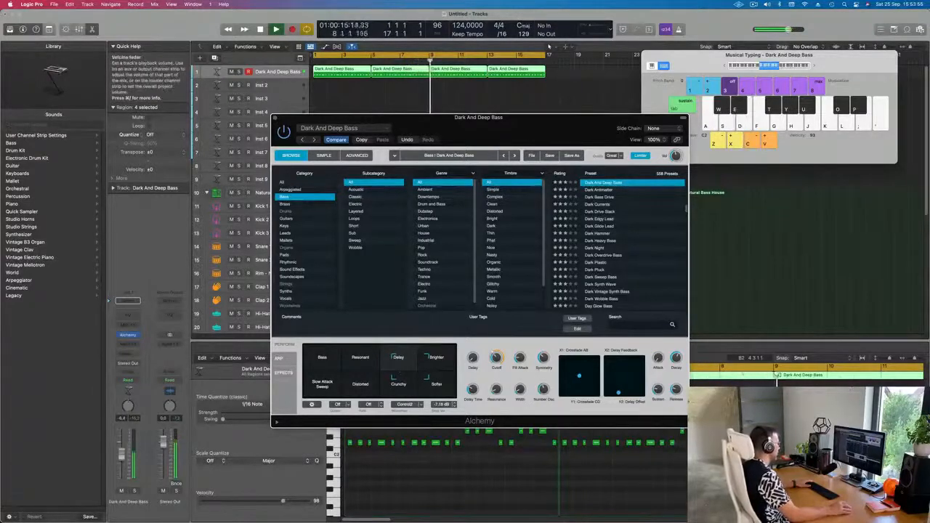
left_click(123, 457)
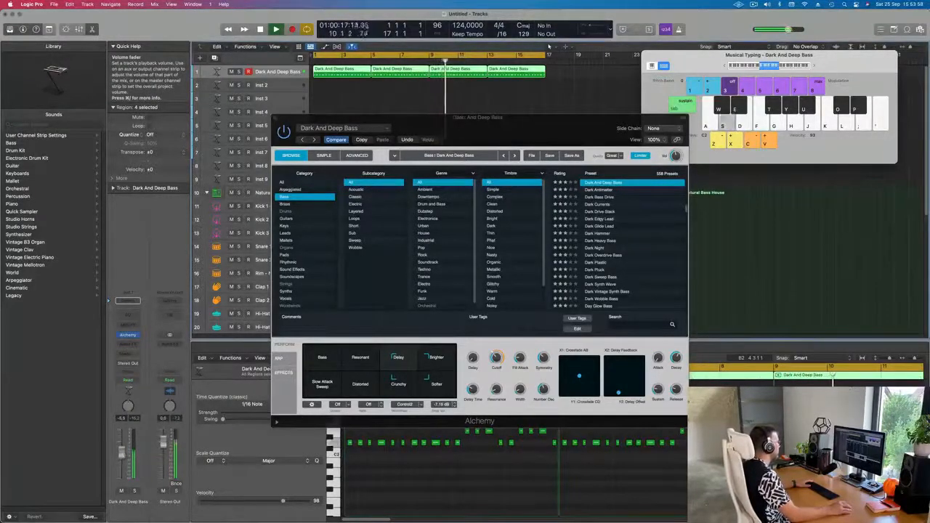
Step: Move the bass Alchemy window aside, select the Inst 2 track and open its Alchemy instrument plug-in
left_click_drag(407, 117, 620, 167)
left_click(273, 85)
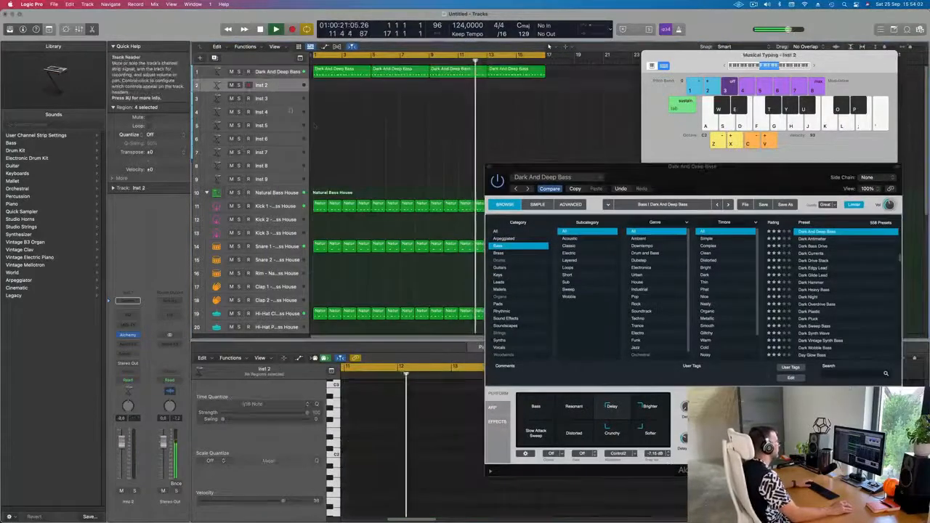
key("Return")
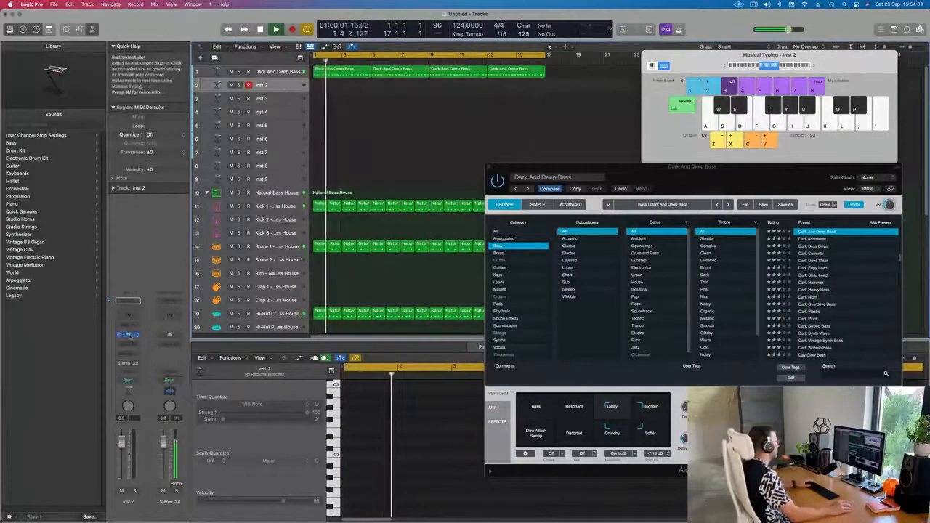
left_click(130, 335)
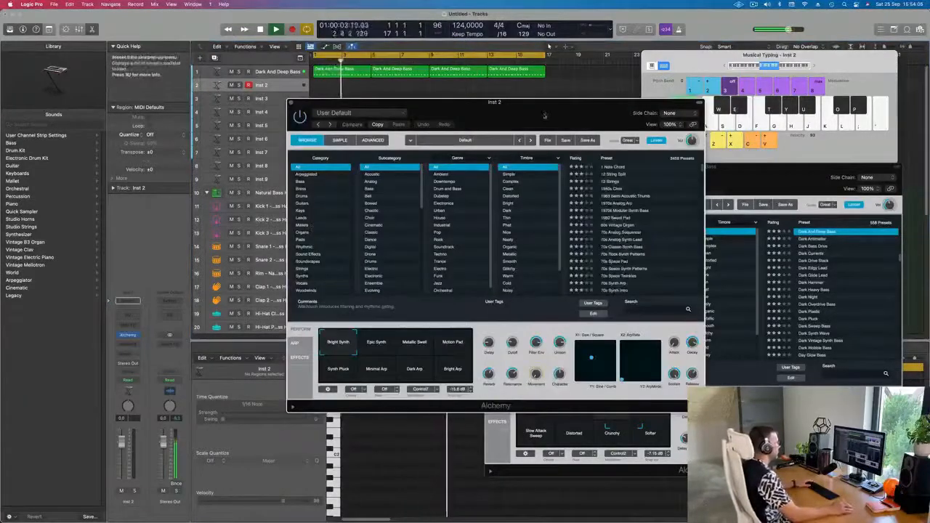
Step: Browse Alchemy's Organs category and load the 60s Vintage Organ preset on Inst 2
left_click(267, 264)
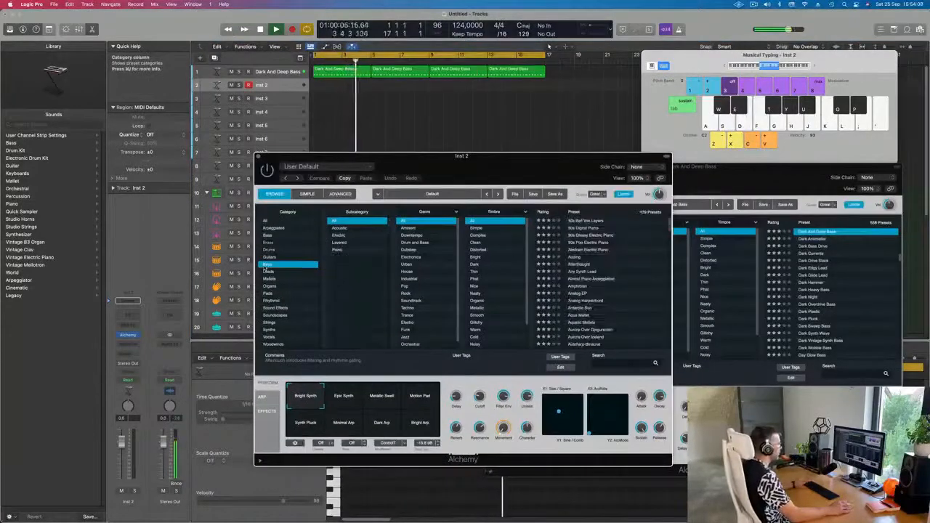
left_click_drag(542, 163, 616, 154)
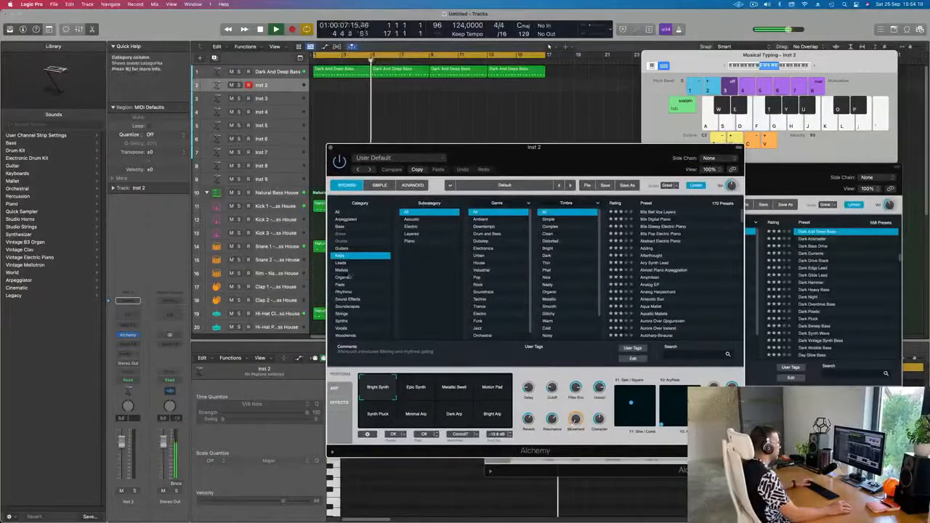
left_click(343, 277)
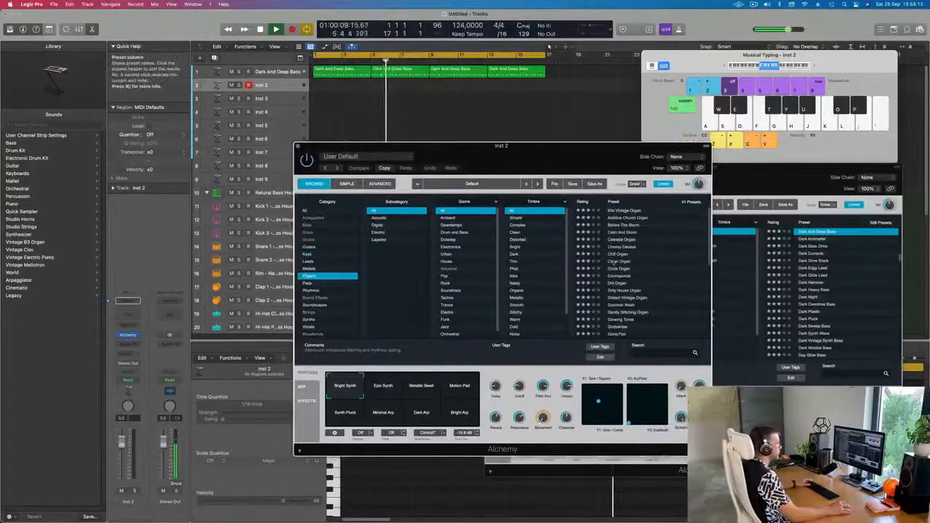
left_click(625, 210)
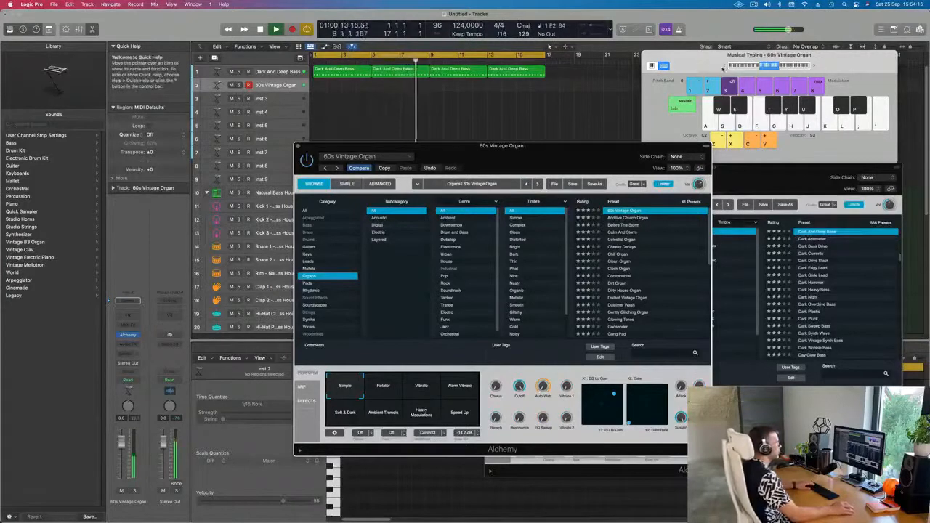
Step: Play a few notes with Musical Typing to audition the organ sound
left_click(725, 67)
key("f")
key("g")
key("g")
key("h")
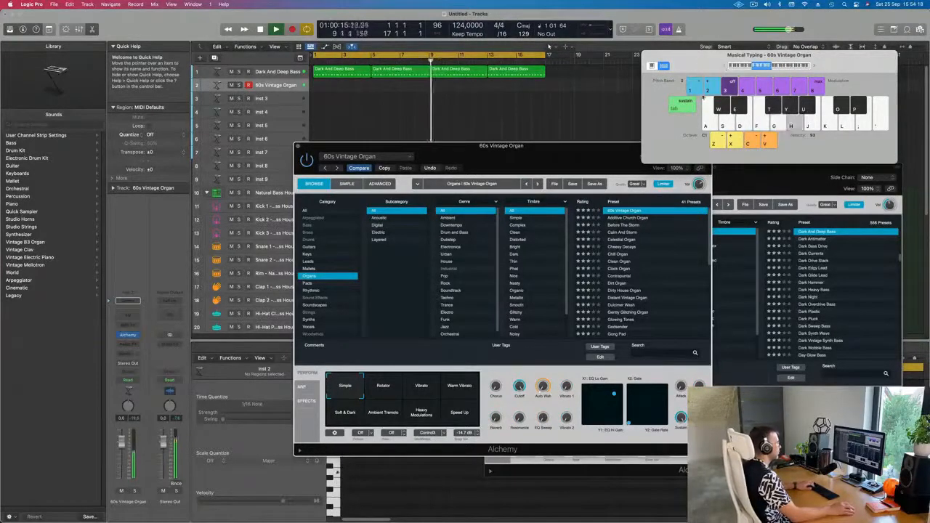
Step: Load the Cheesy Decays preset and audition it with Musical Typing
left_click(616, 247)
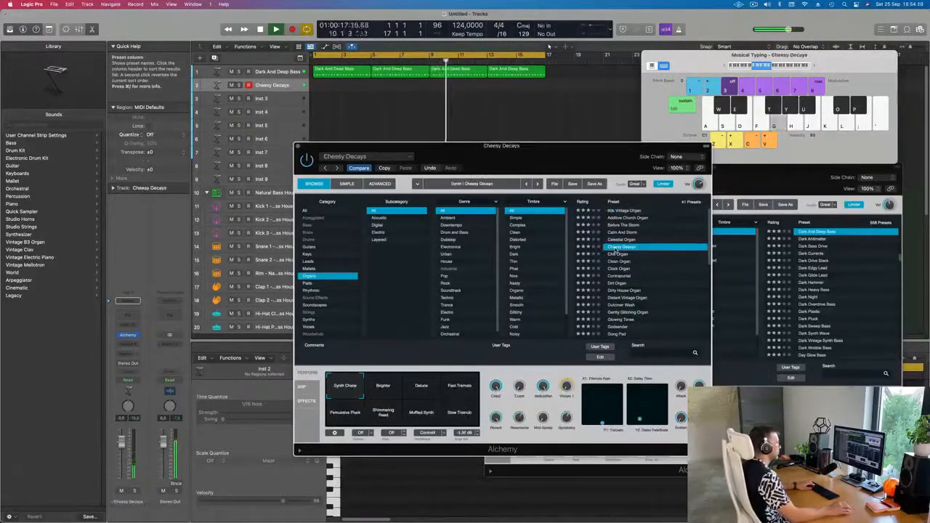
key("f")
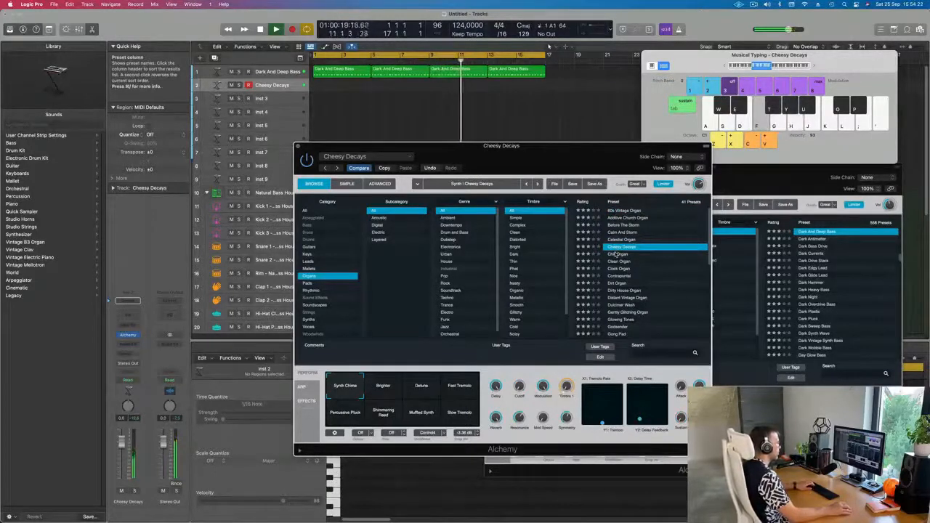
key("g")
key("h")
key("k")
key("f")
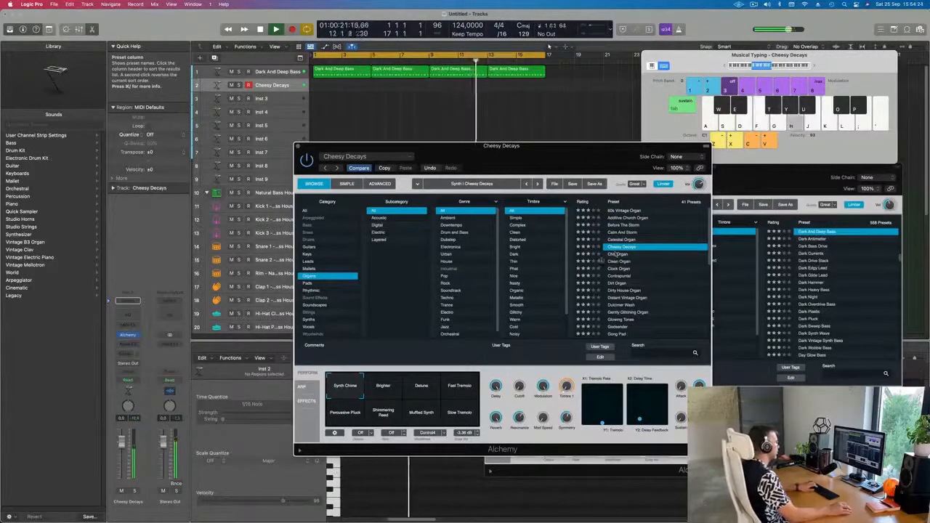
key("j")
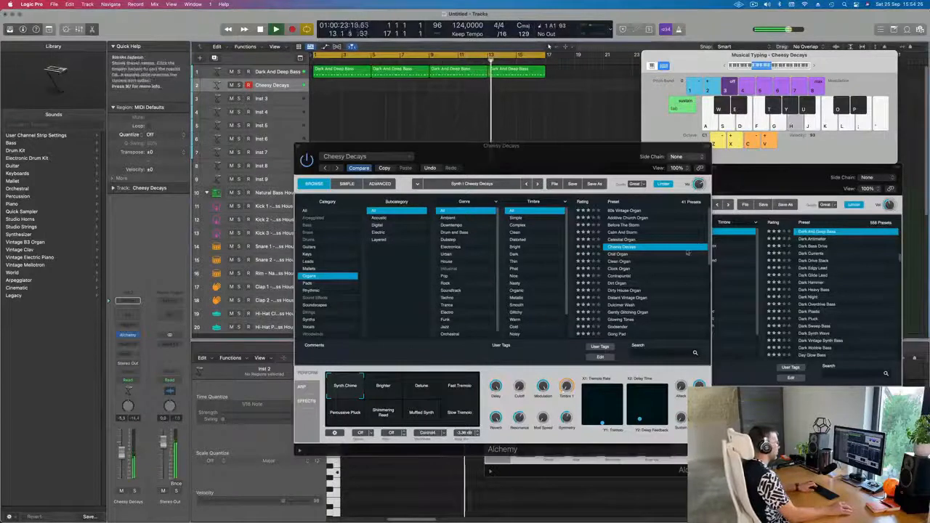
key("j")
Step: Load the Chill Organ preset and audition it with Musical Typing
left_click(619, 254)
key("h")
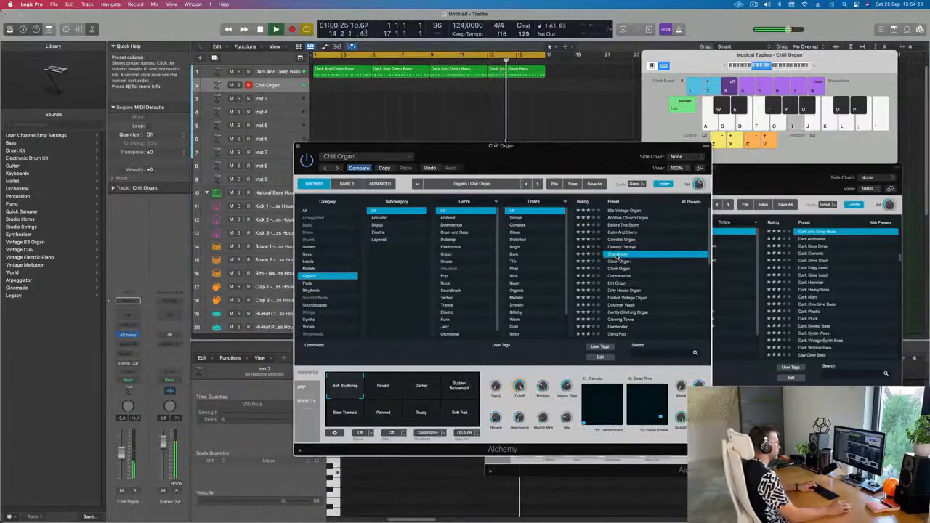
key("j")
key("f")
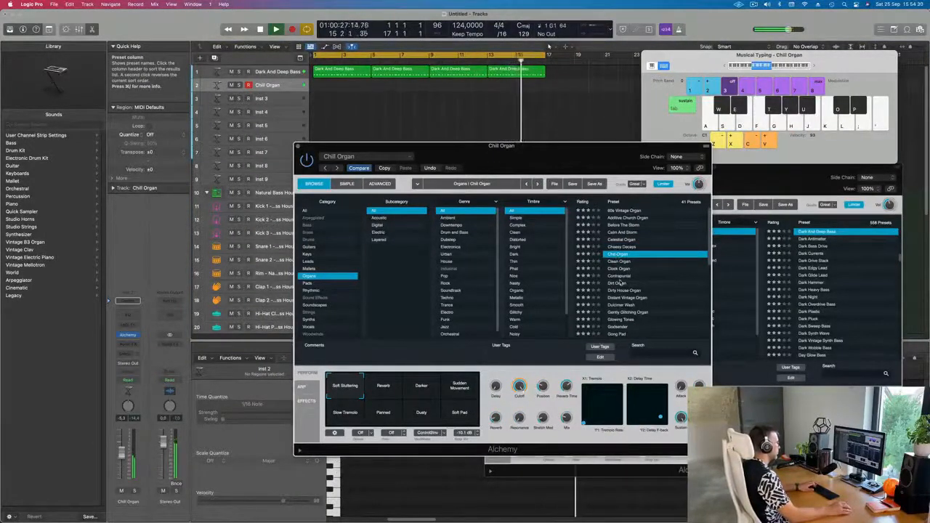
Step: Try the Dirt Organ, Dirty House Organ and Gently Glitching Organ presets, ending on Godsender
left_click(631, 284)
scroll(633, 281, "down", 2)
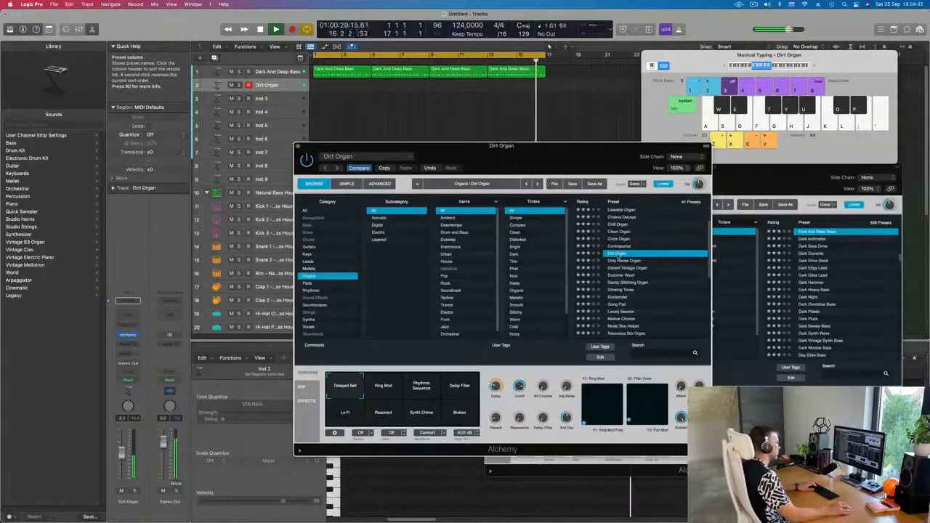
left_click(618, 261)
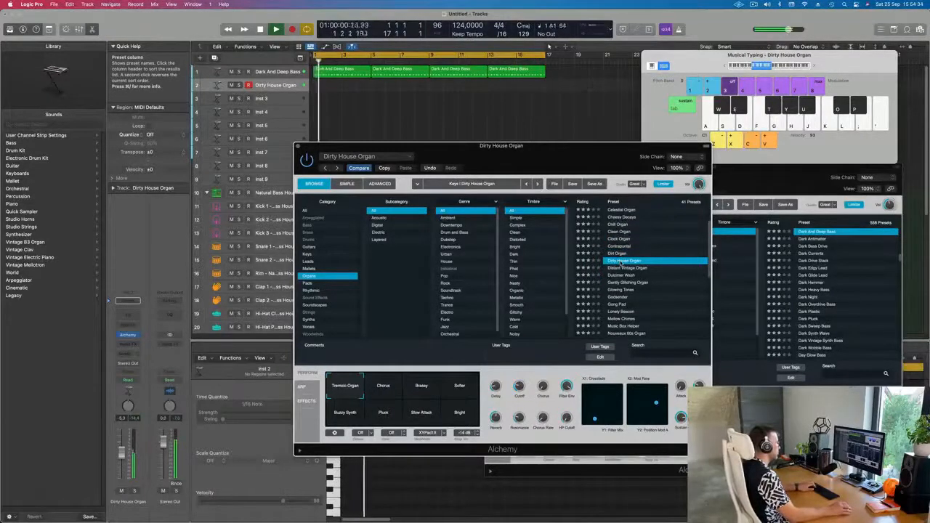
scroll(621, 265, "down", 1)
left_click(622, 261)
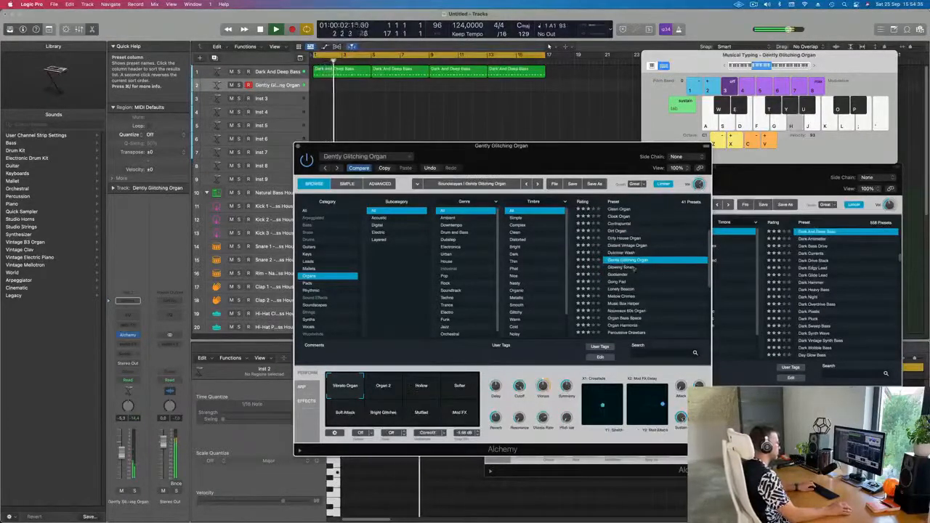
scroll(635, 269, "down", 3)
left_click(618, 238)
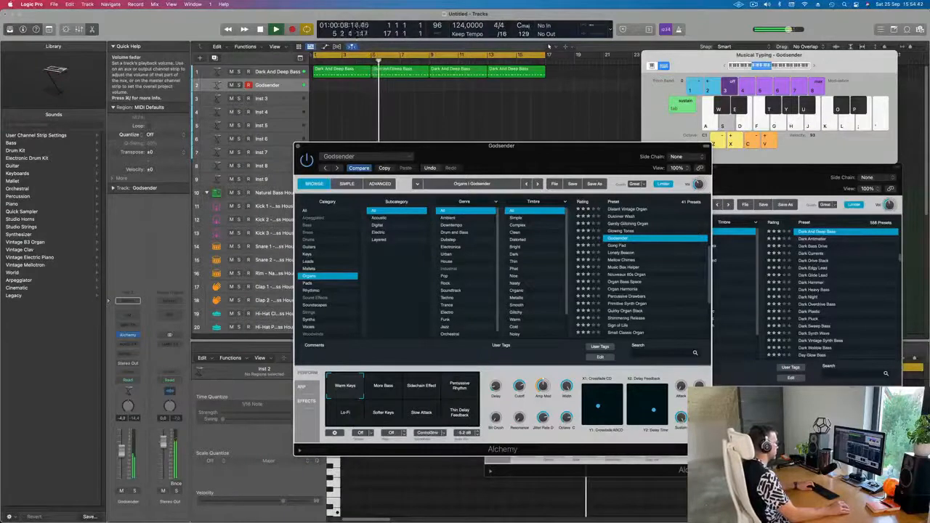
Step: Adjust the Godsender track's volume fader and audition the organ with Musical Typing
left_click(121, 449)
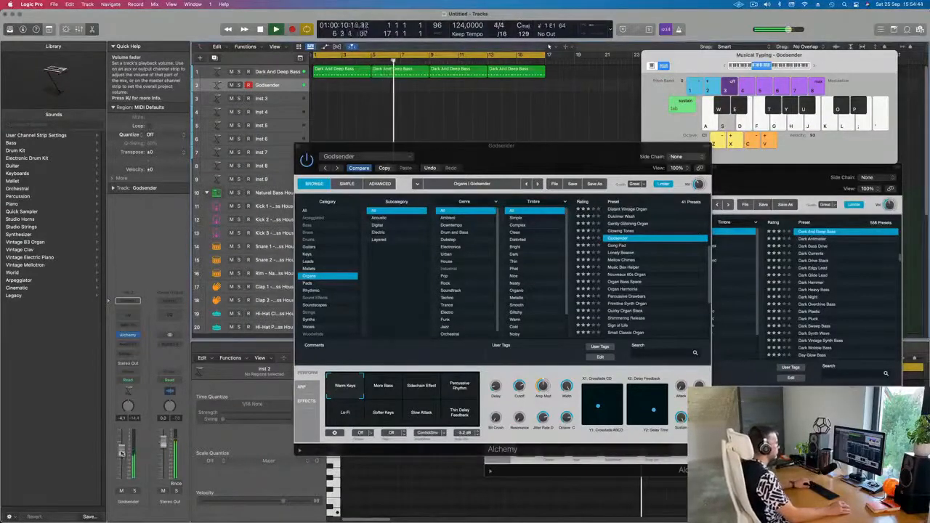
left_click(725, 66)
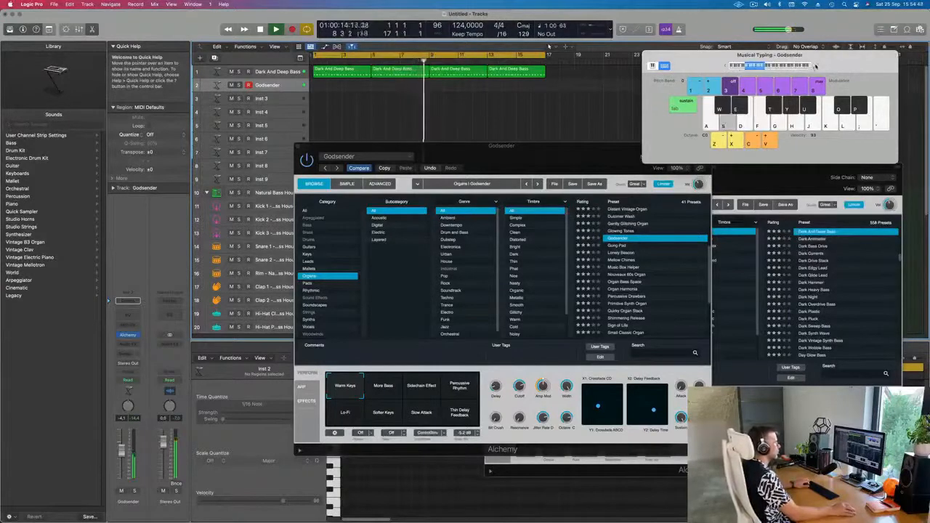
key("s")
key("a")
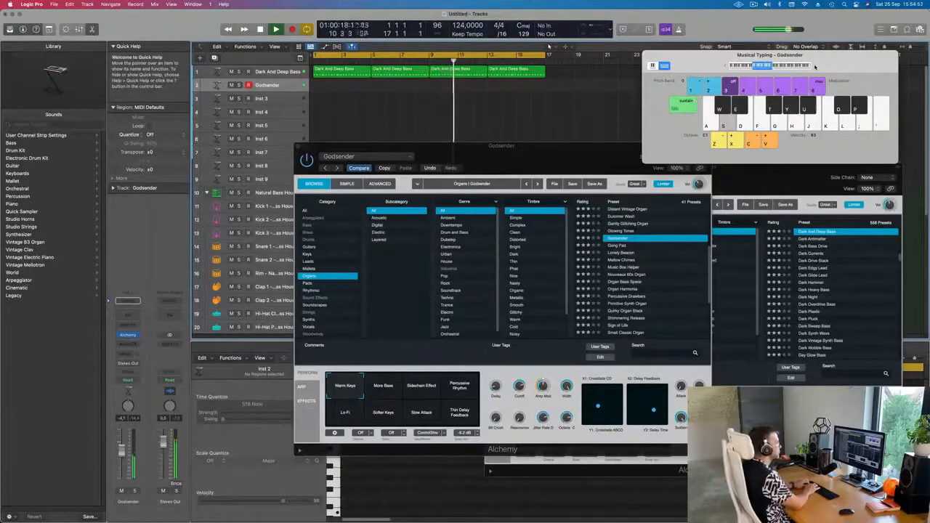
key("s")
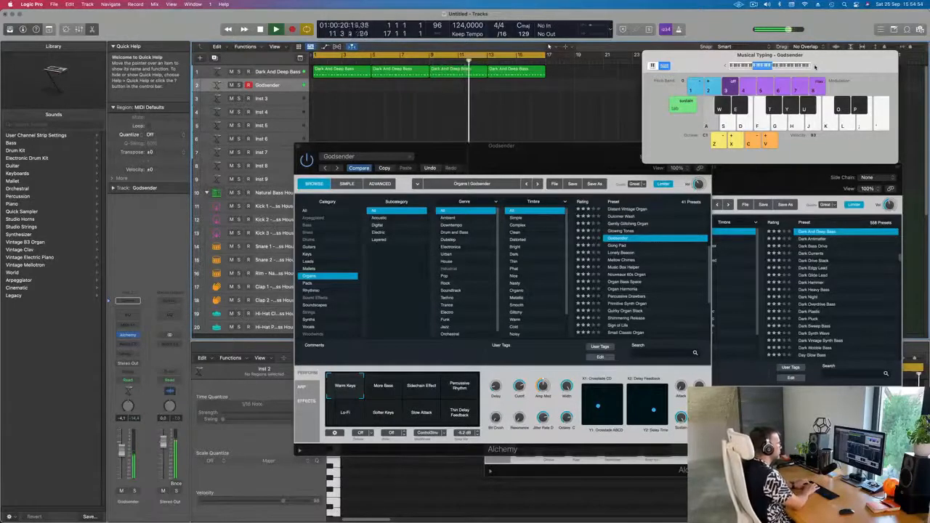
key("y")
key("t")
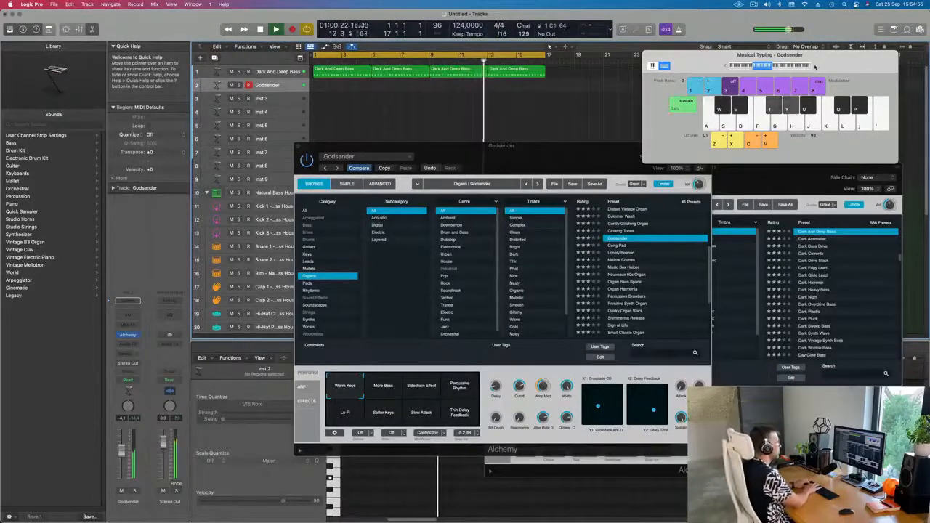
key("a")
key("s")
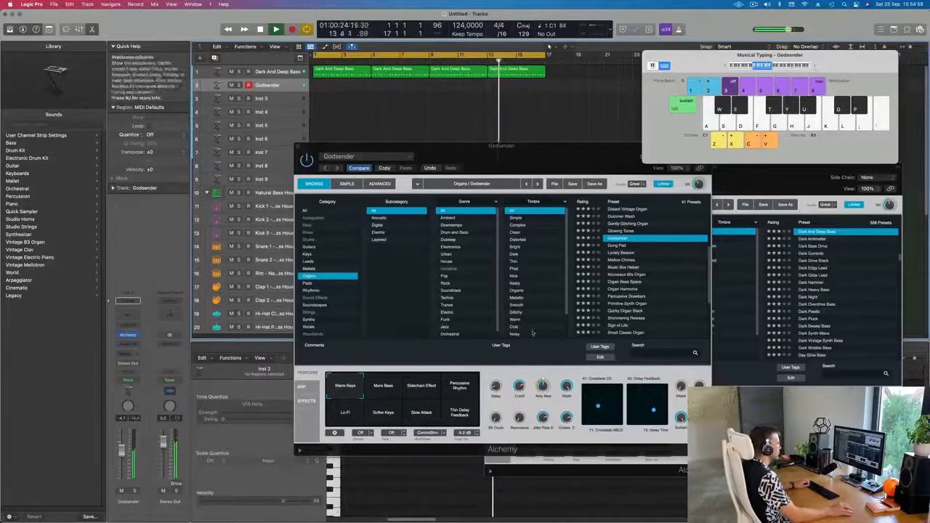
Step: Try the Godsender performance pads while playing notes, ending on the Softer Keys pad
left_click(393, 385)
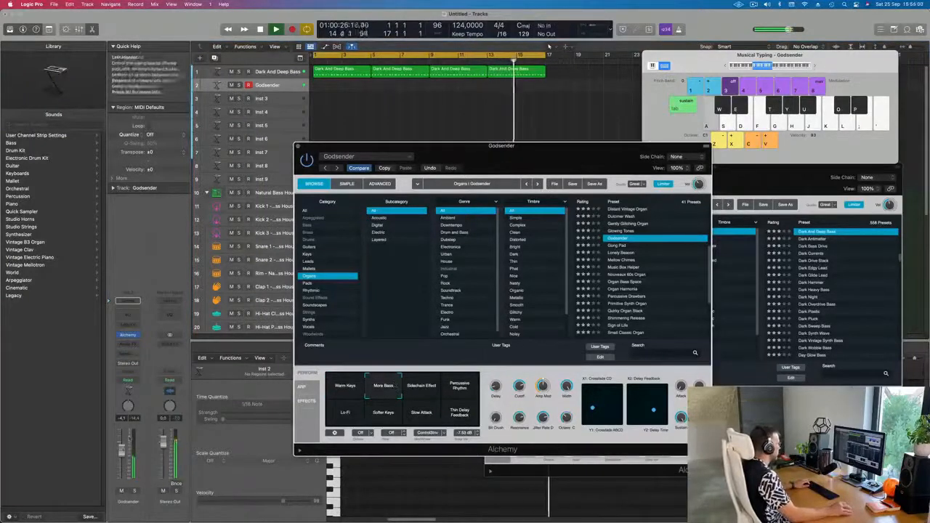
left_click(421, 386)
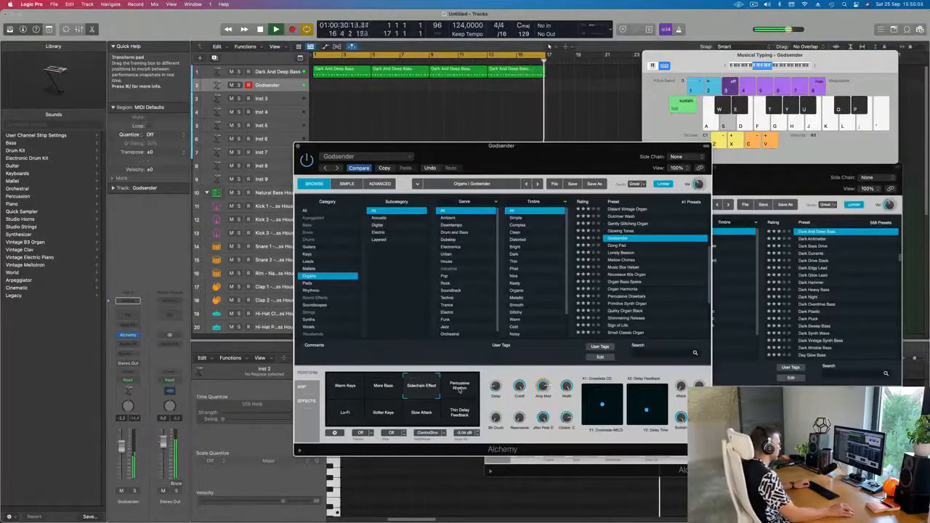
left_click(459, 388)
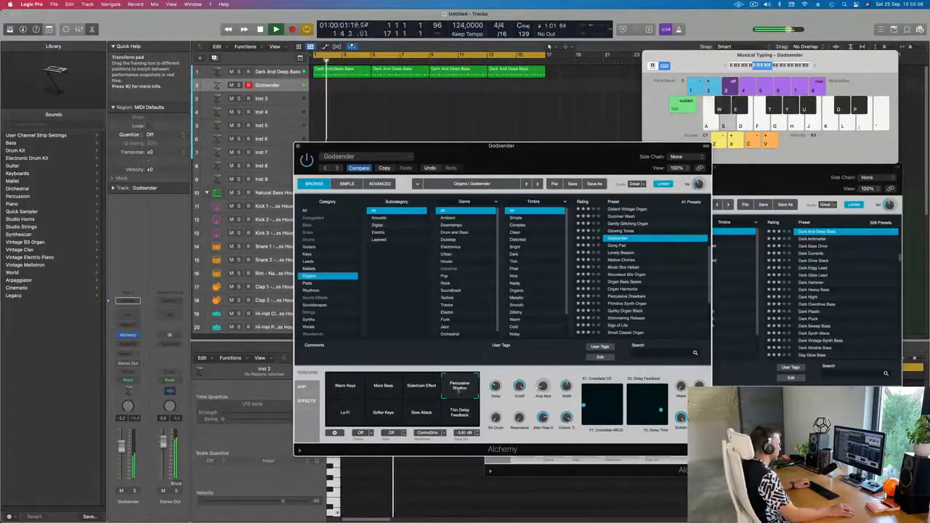
left_click(347, 413)
key("a")
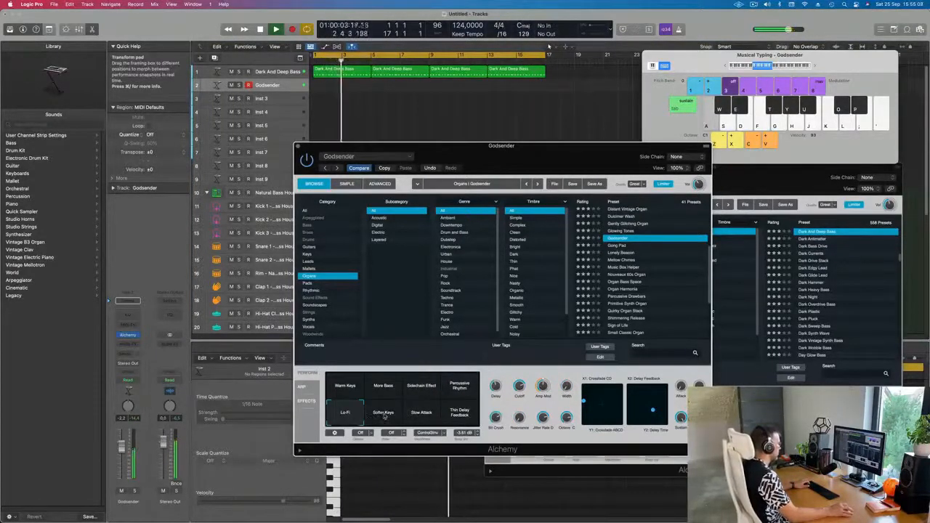
left_click(384, 414)
left_click(422, 413)
key("a")
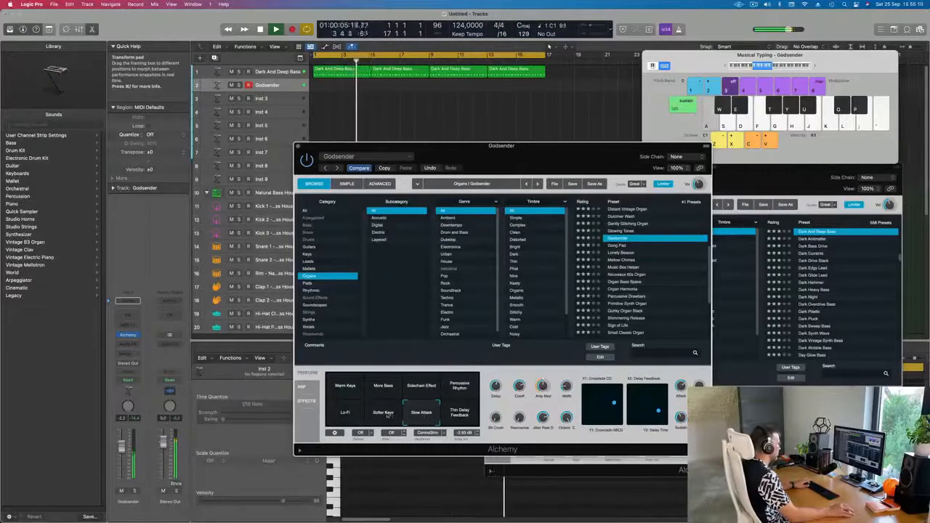
left_click(384, 413)
Step: Record a short organ phrase on the Godsender track using Musical Typing
key("a")
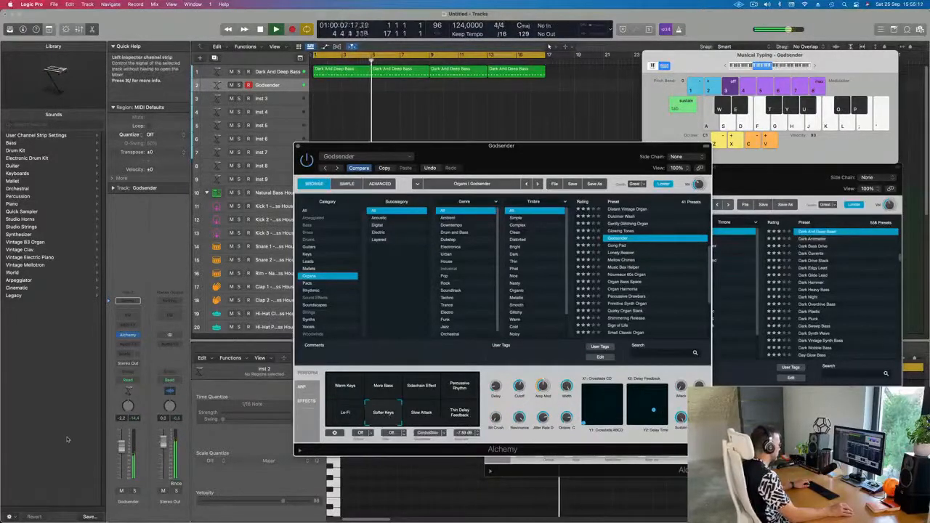
key("s")
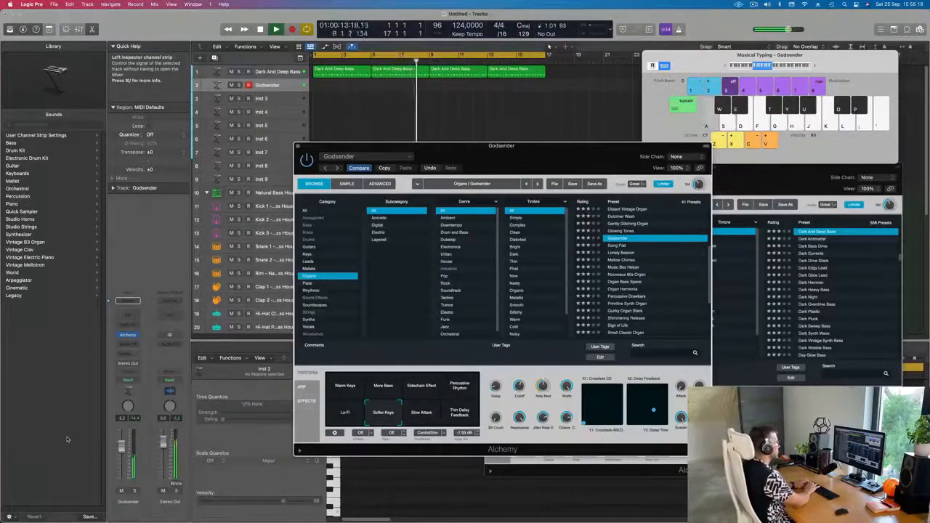
key("r")
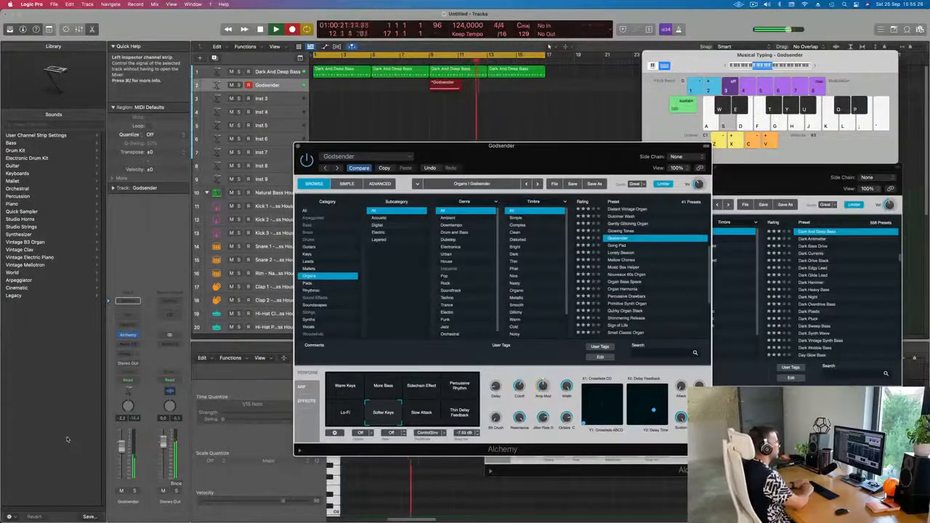
key("r")
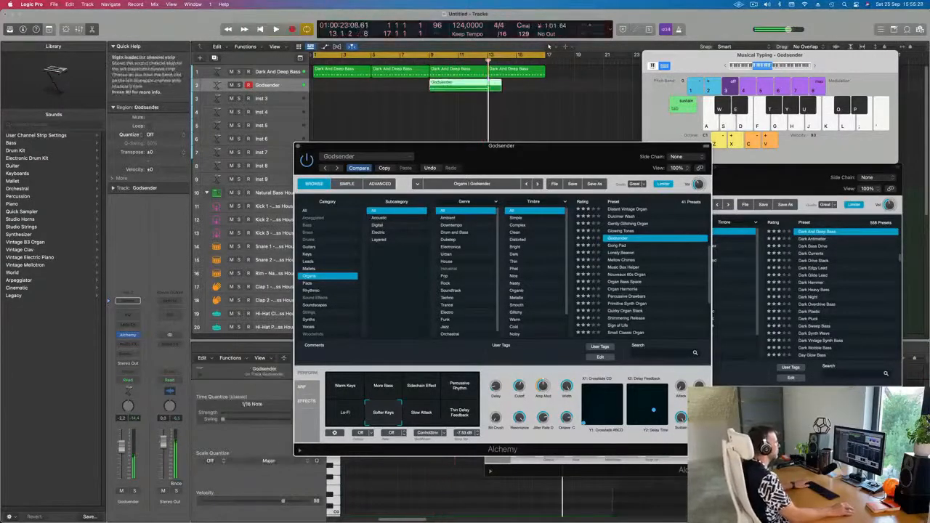
Step: Move the recorded Godsender region to the start of the project and open it
left_click_drag(457, 83, 341, 83)
key("e")
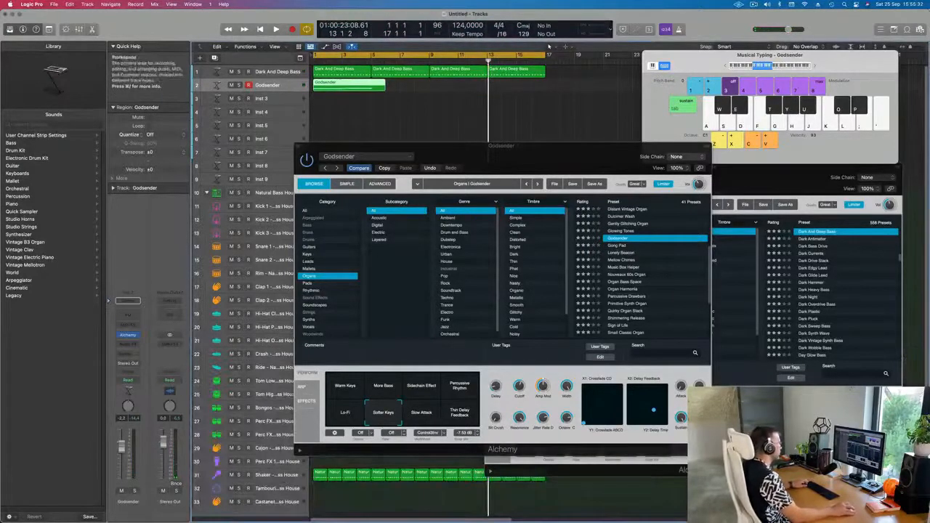
double_click(360, 87)
double_click(360, 87)
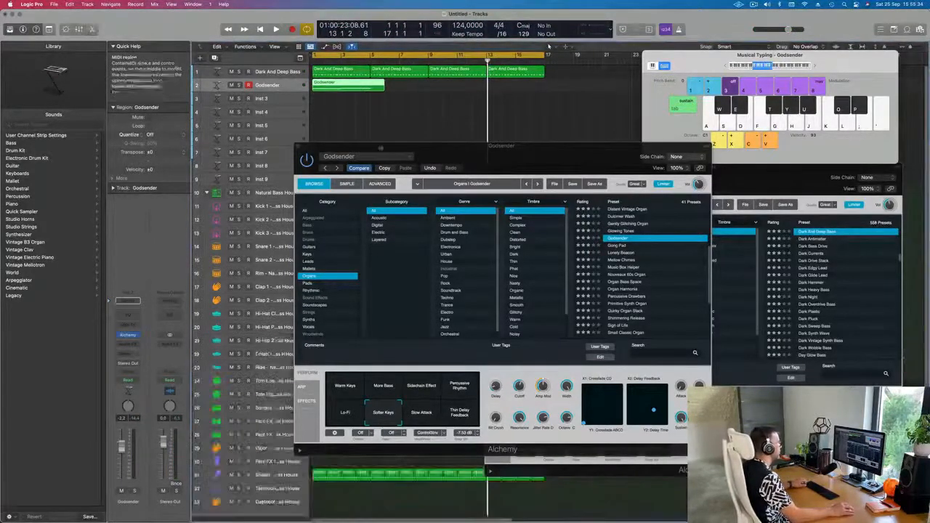
Step: Inspect the recorded organ notes in the Piano Roll
left_click_drag(482, 159, 720, 6)
double_click(374, 86)
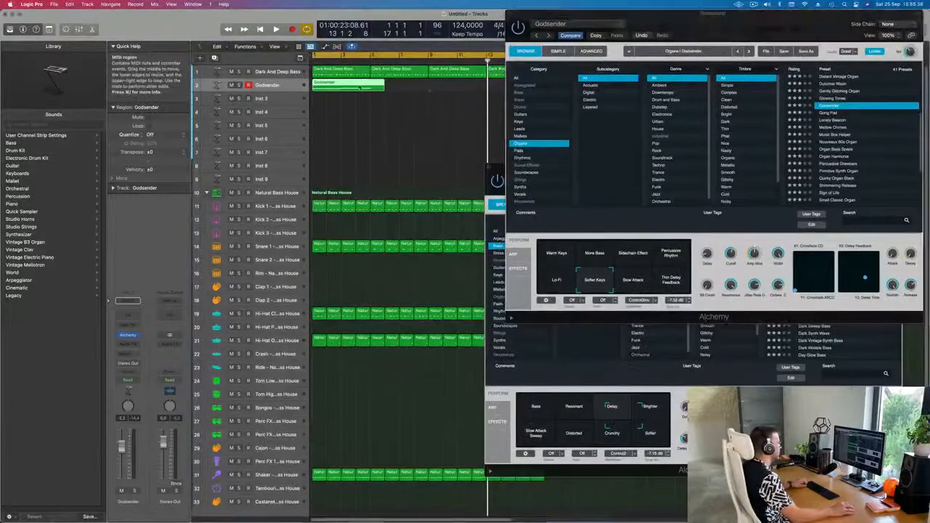
key("super+a")
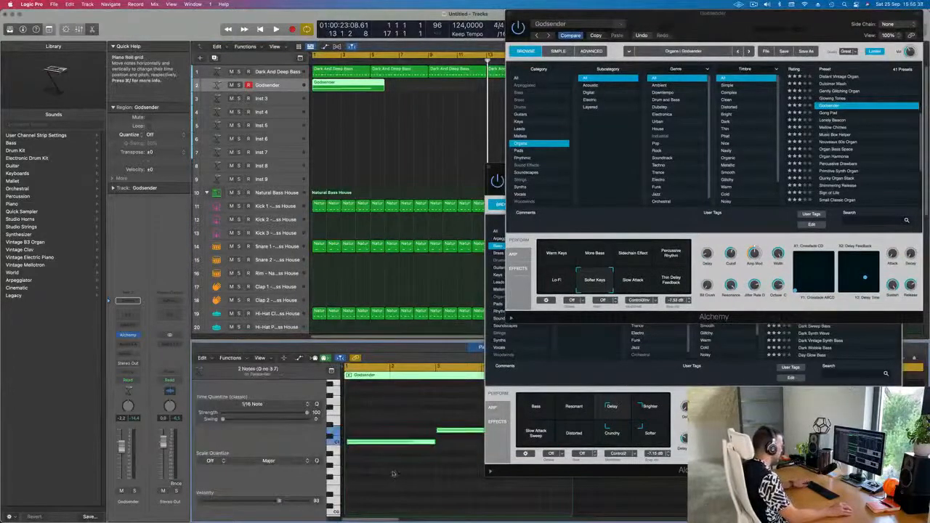
left_click(393, 440)
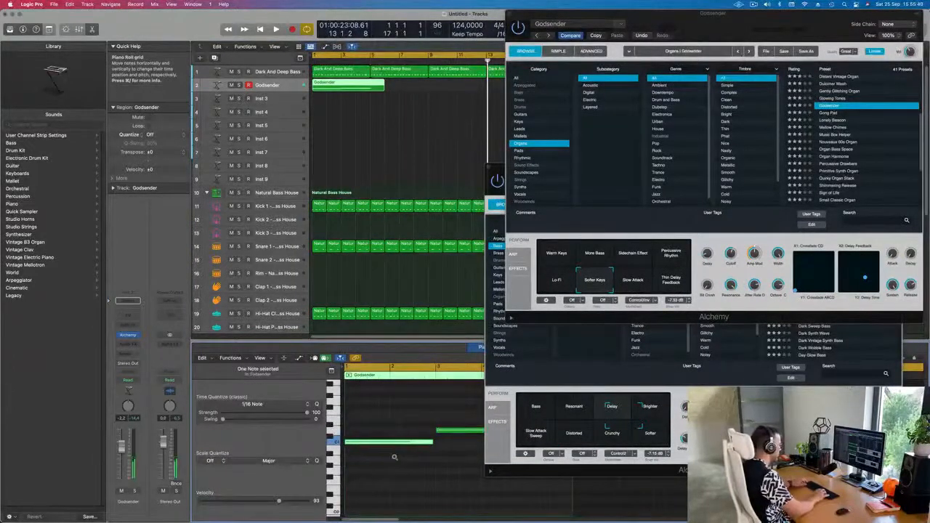
scroll(394, 459, "right", 5)
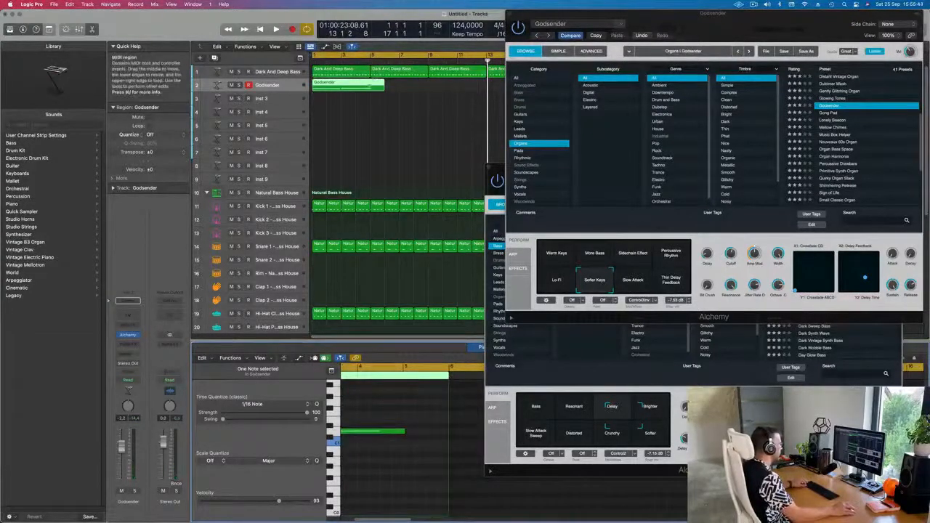
Step: Split the Godsender region at bar 3, splitting crossing notes, and start playback
left_click(371, 86)
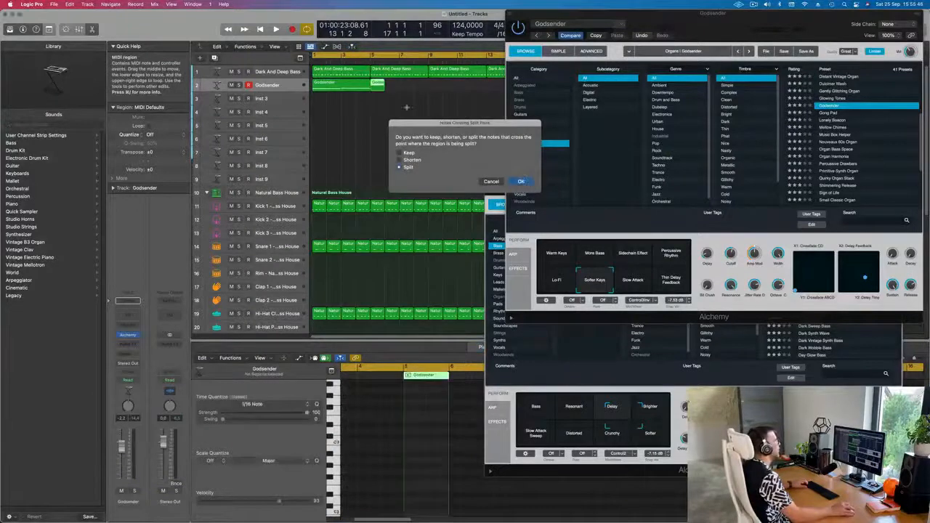
left_click(526, 182)
key("space")
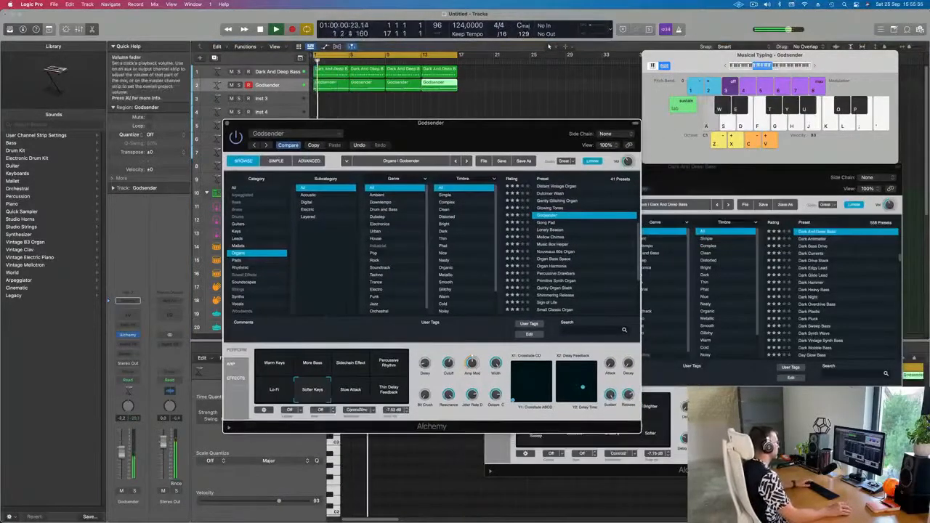
Step: Try the Thin Delay Feedback, Percussive Rhythm, Sidechain Effect and Warm Keys performance pads during playback, ending on Warm Keys
left_click(390, 390)
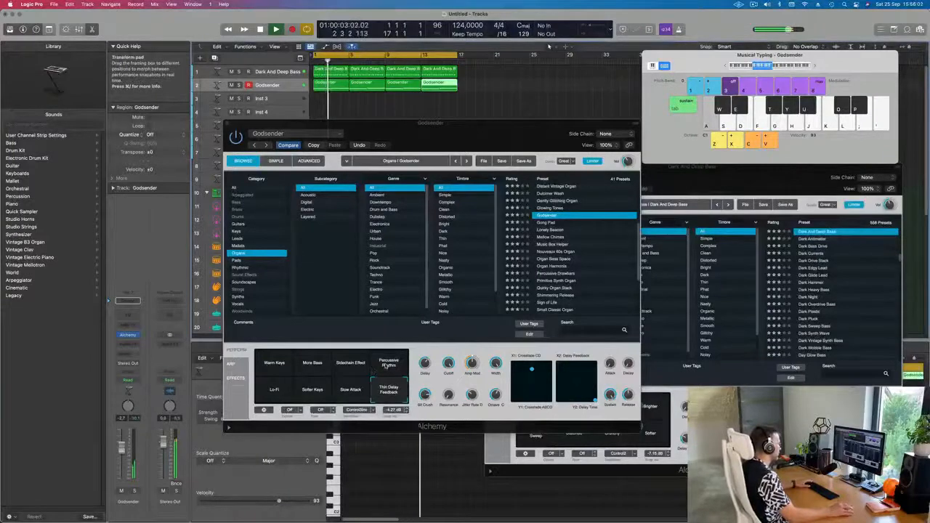
left_click(387, 363)
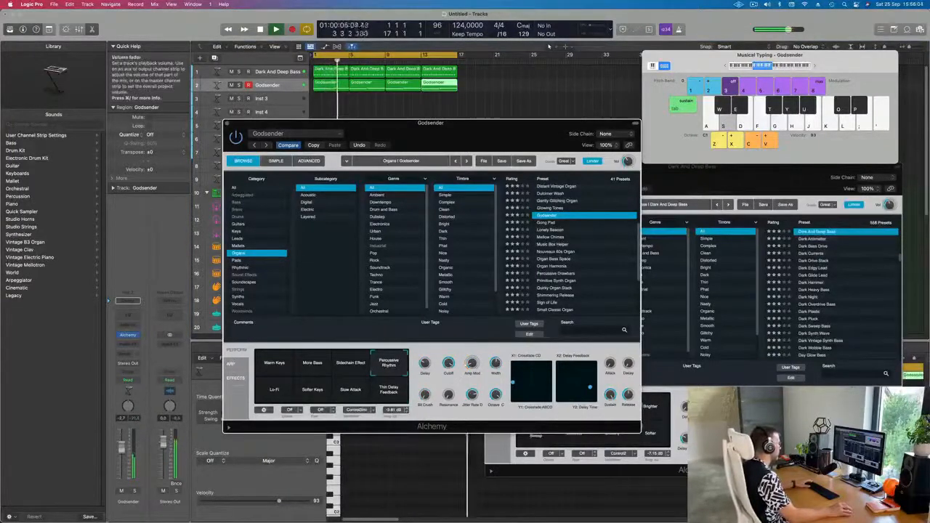
left_click_drag(122, 447, 122, 449)
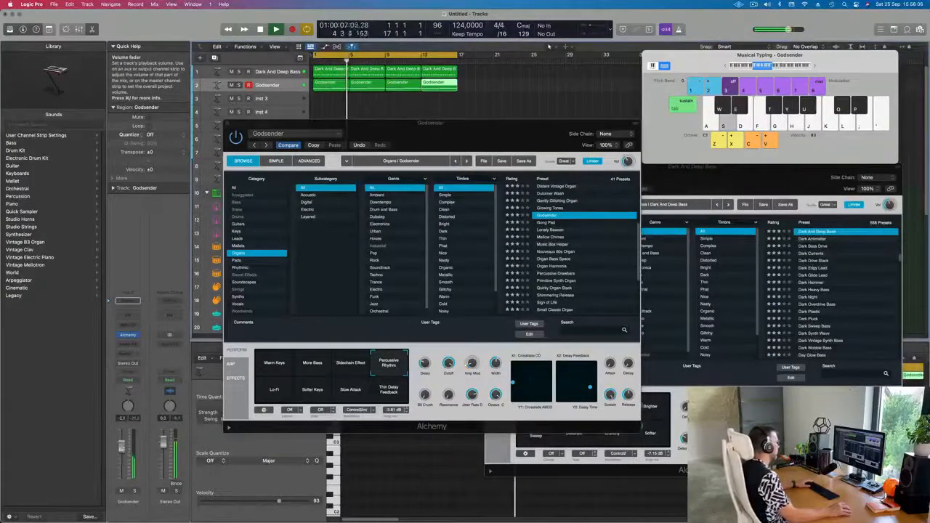
left_click(338, 376)
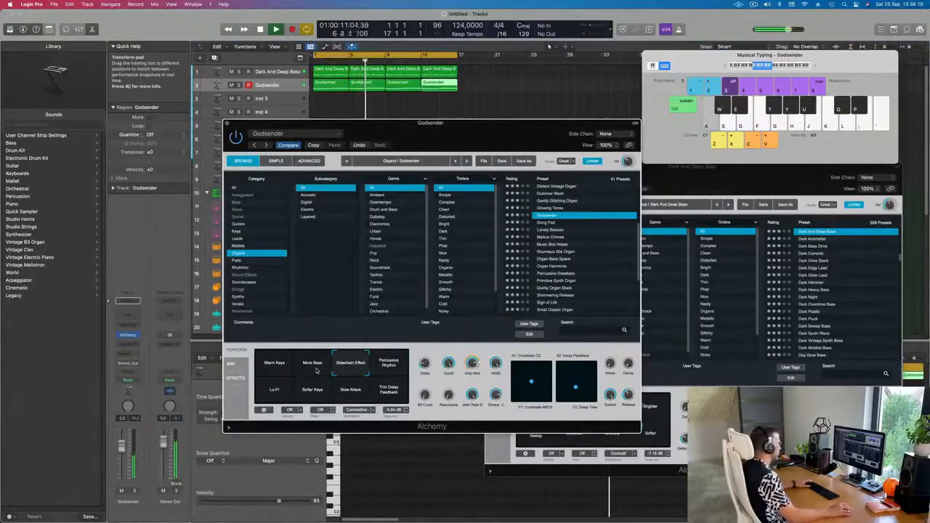
left_click(274, 367)
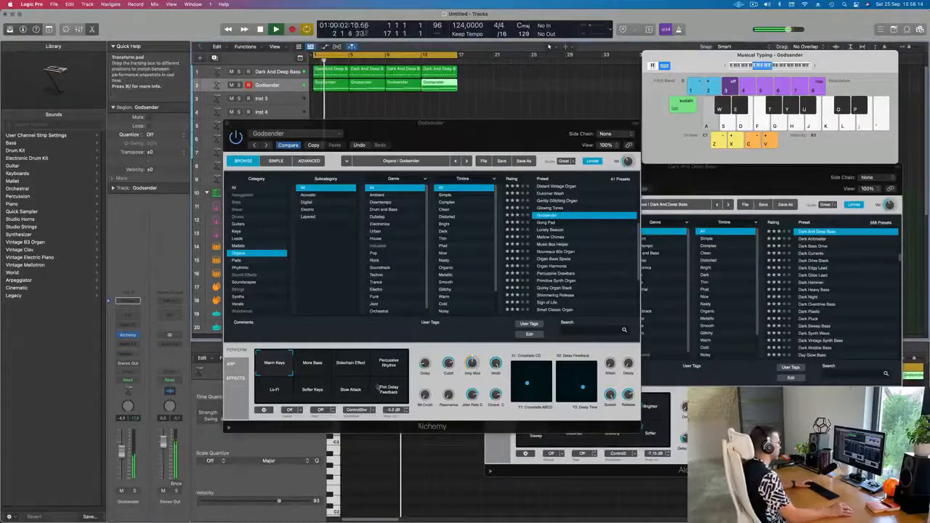
Step: Lower the organ's Cutoff knob, raise its Amp Mod knob and restart playback
left_click_drag(451, 351, 451, 371)
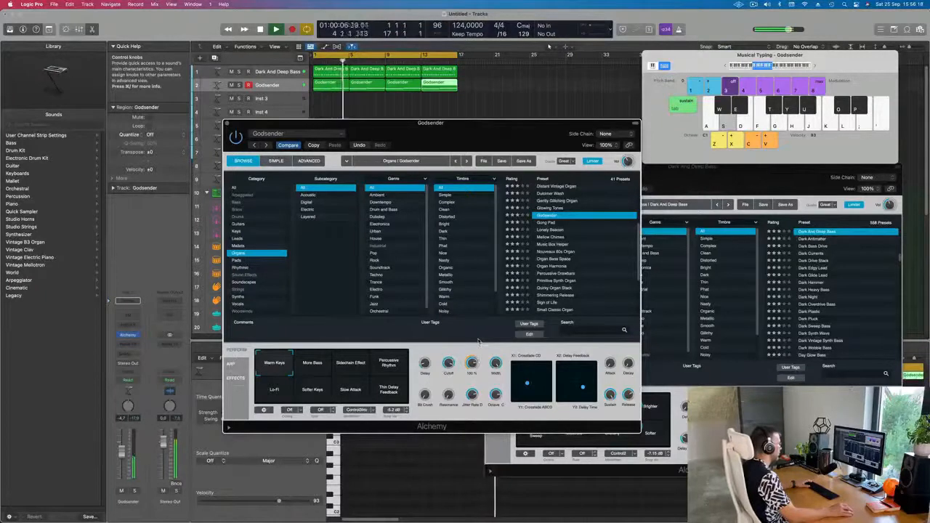
left_click_drag(475, 375, 478, 357)
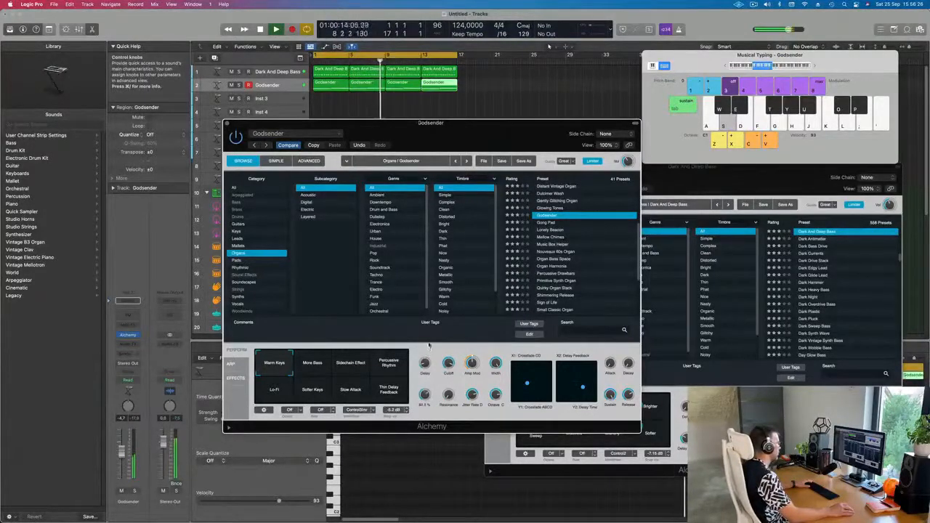
key("space")
key("space")
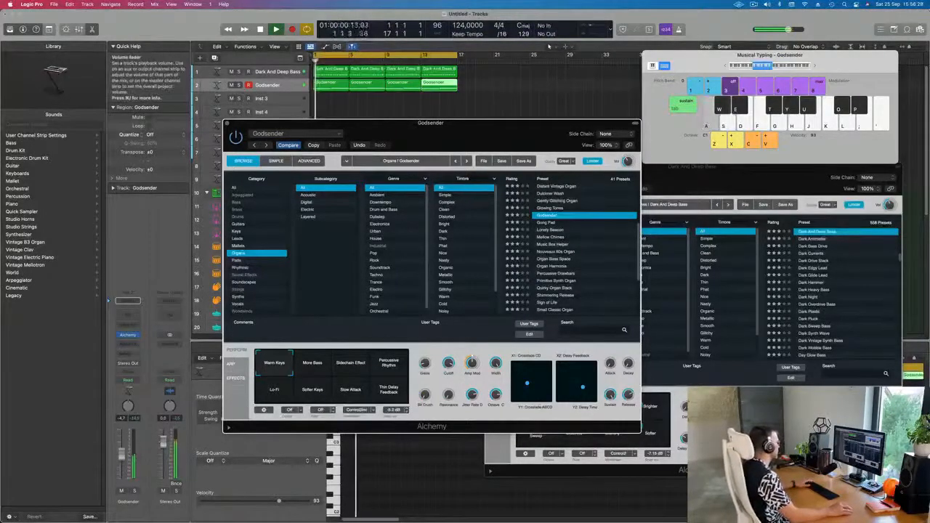
Step: Close the Godsender plugin window and enlarge the Inst 3 track
left_click_drag(249, 125, 229, 159)
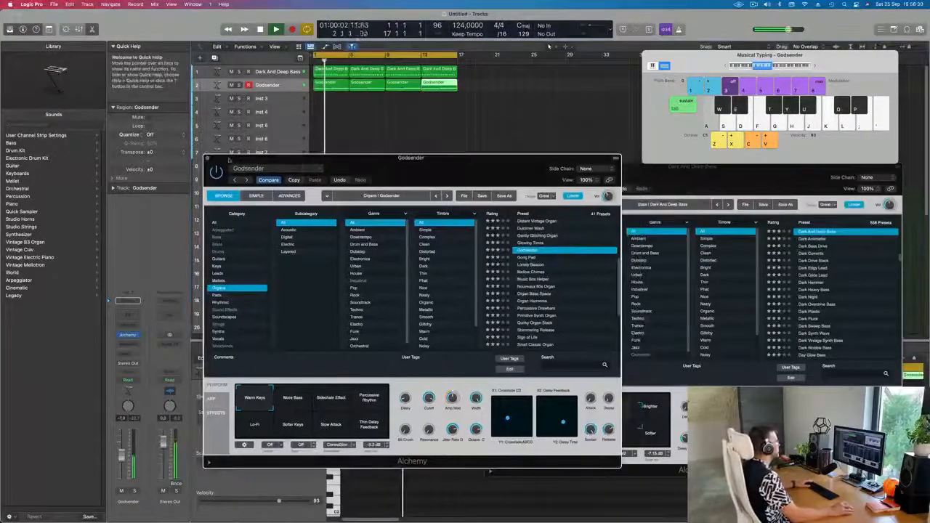
left_click(208, 158)
left_click(282, 102)
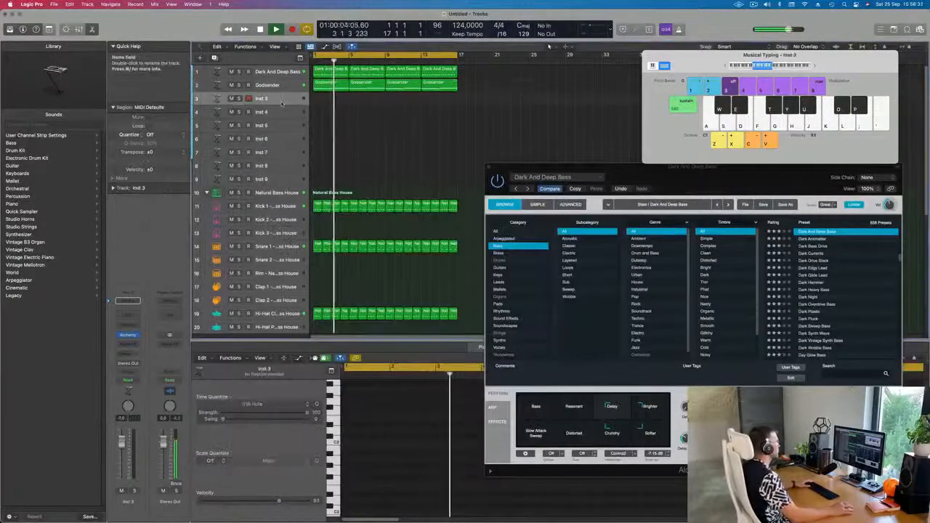
left_click_drag(234, 104, 233, 142)
key("space")
key("space")
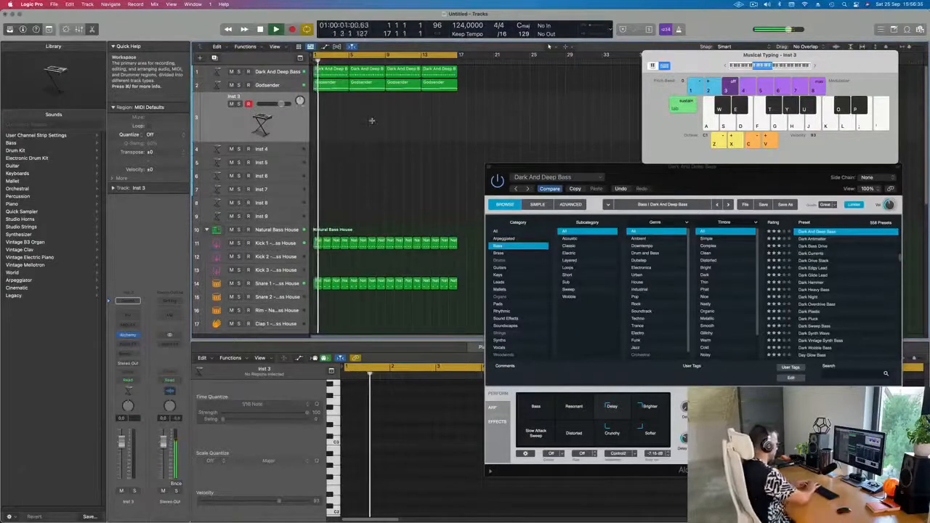
Step: Select all regions and repeat them to extend the arrangement to bar 33
key("super+a")
key("super+r")
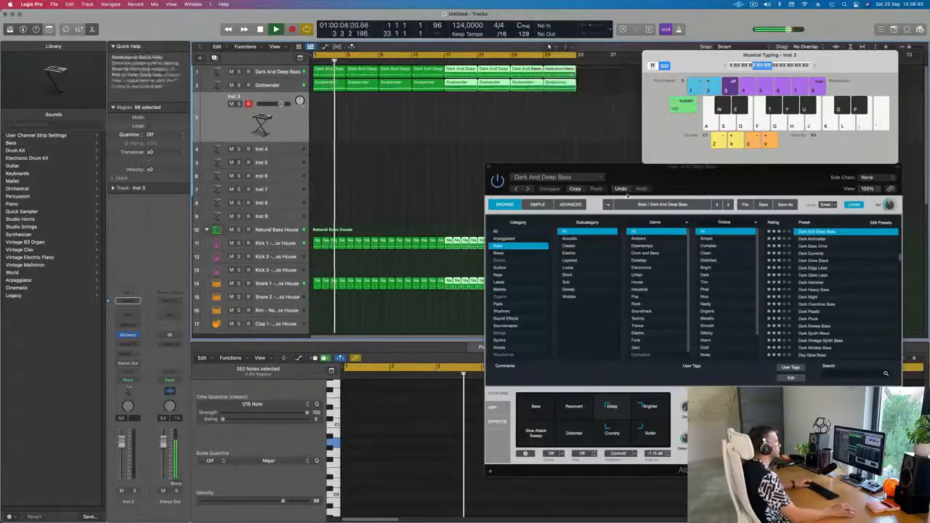
Step: Close the Dark And Deep Bass plugin window and open the Inst 3 Alchemy instrument
left_click_drag(627, 195, 459, 187)
left_click(277, 129)
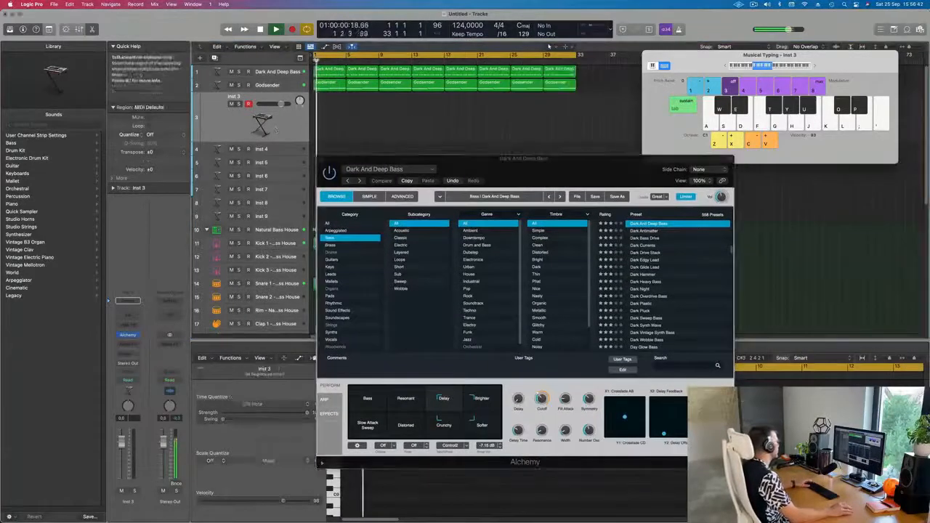
left_click(129, 336)
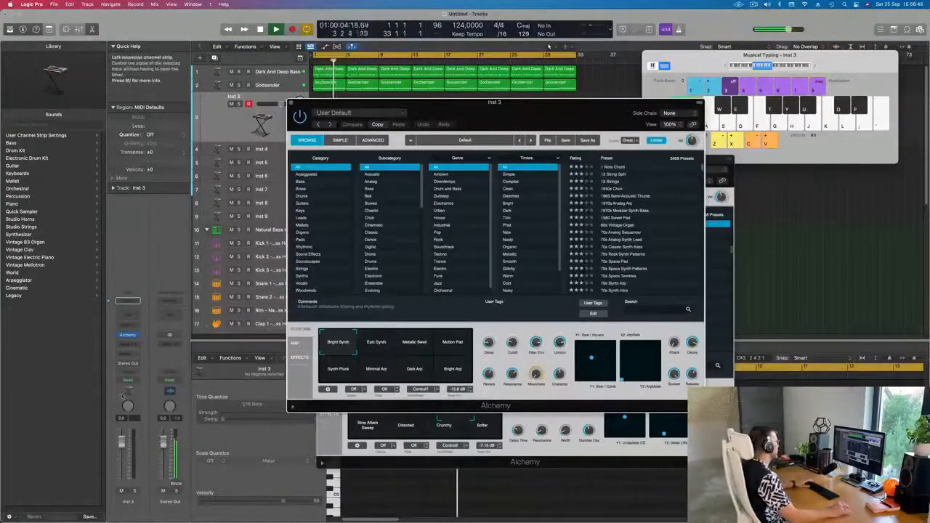
Step: Add a send from Inst 3 to Bus 4
left_click(128, 301)
mouse_move(169, 367)
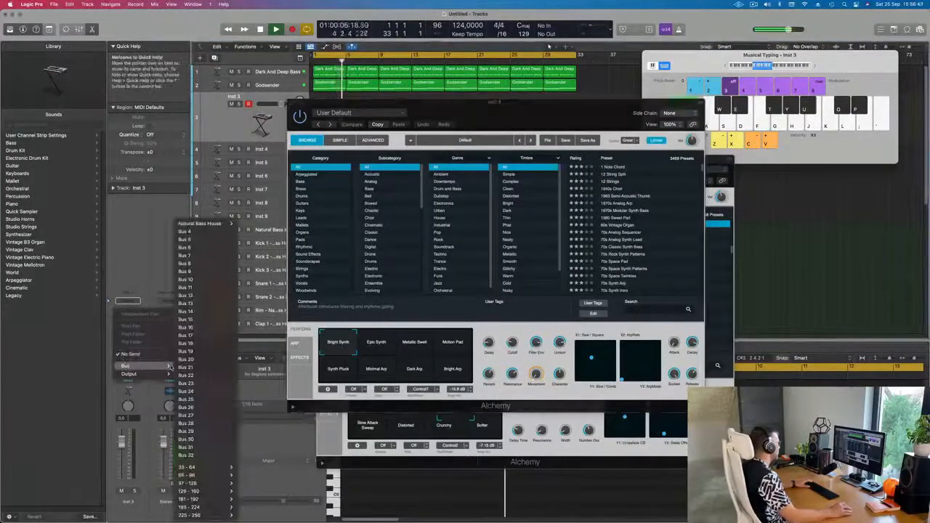
left_click(126, 354)
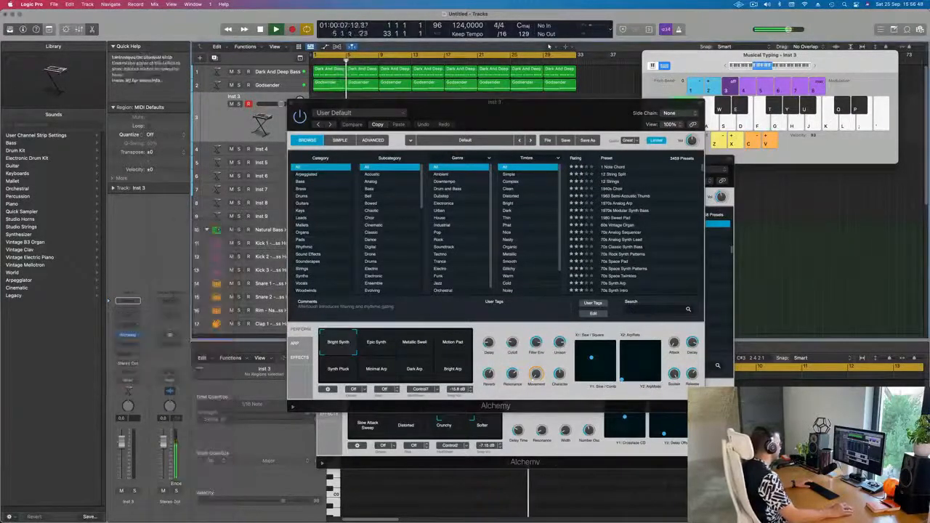
left_click(125, 353)
mouse_move(145, 365)
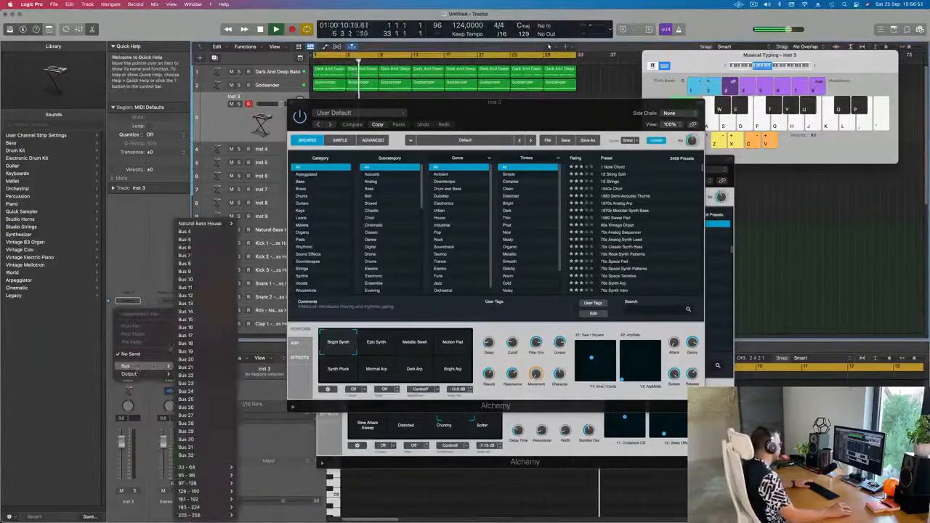
left_click(190, 231)
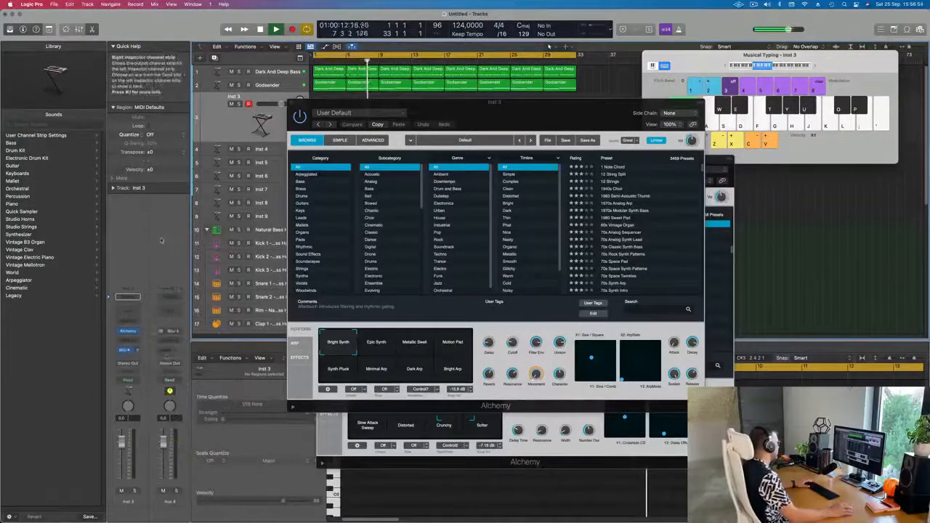
Step: Insert a Channel EQ and a stereo SilverVerb as effects on the Aux 4 channel strip
left_click(171, 310)
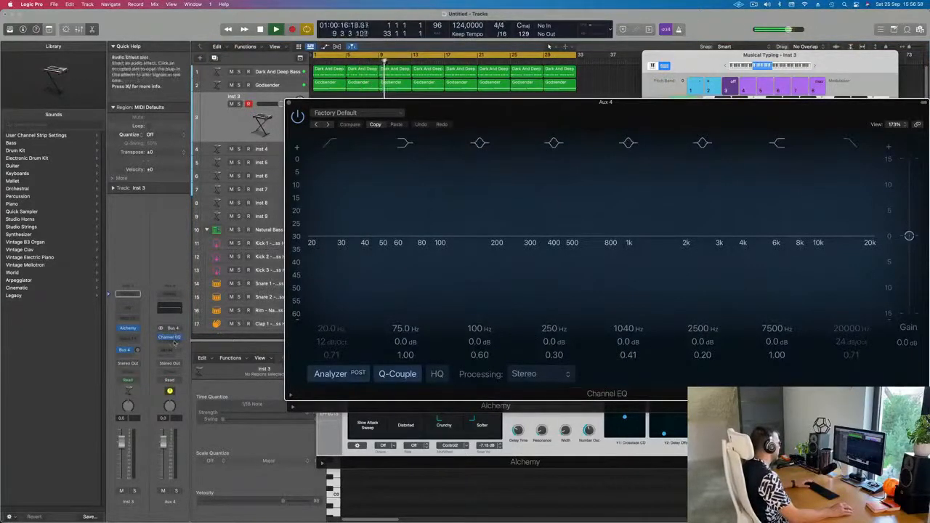
left_click(175, 343)
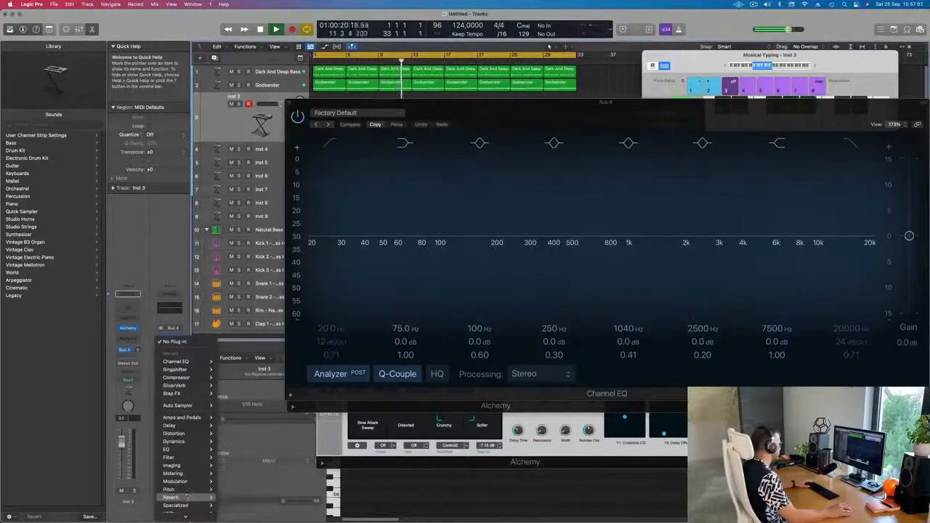
mouse_move(187, 497)
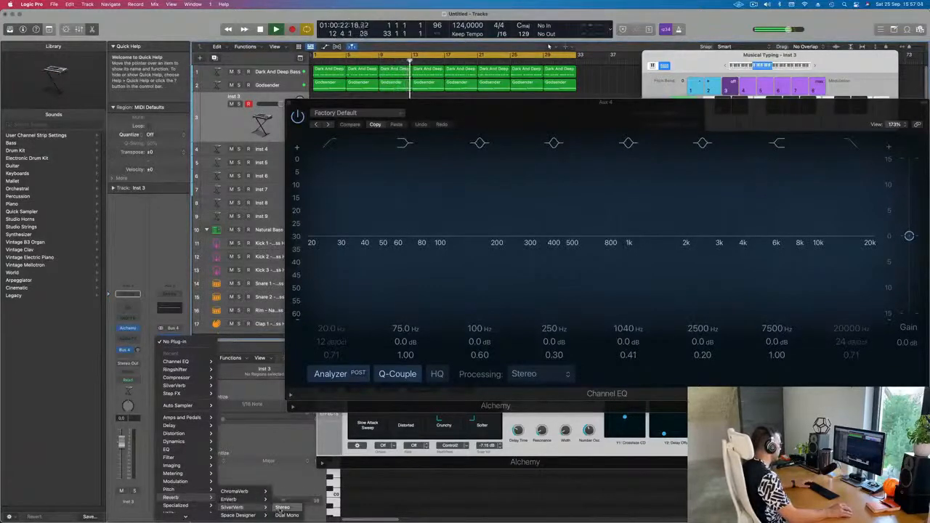
left_click(282, 507)
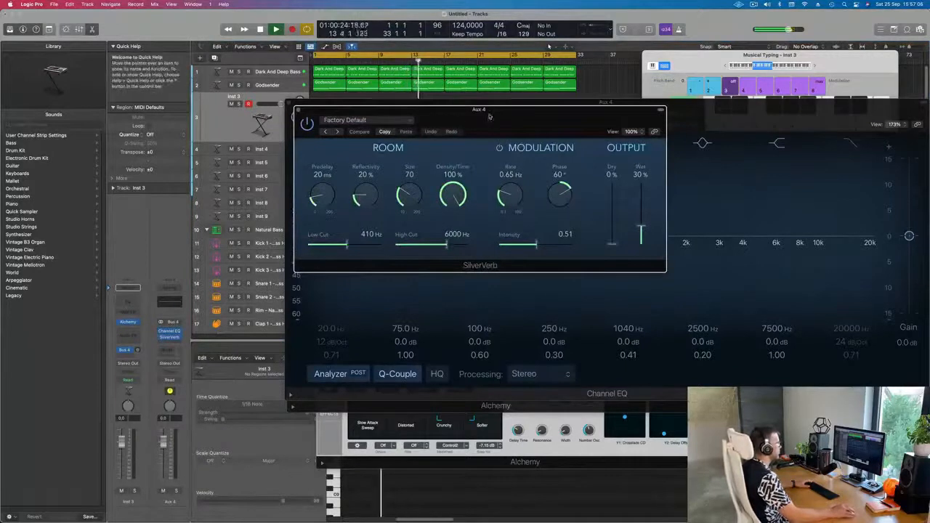
Step: Load the grandiose preset into SilverVerb, close its window, and move the remaining plugin windows aside
left_click(386, 119)
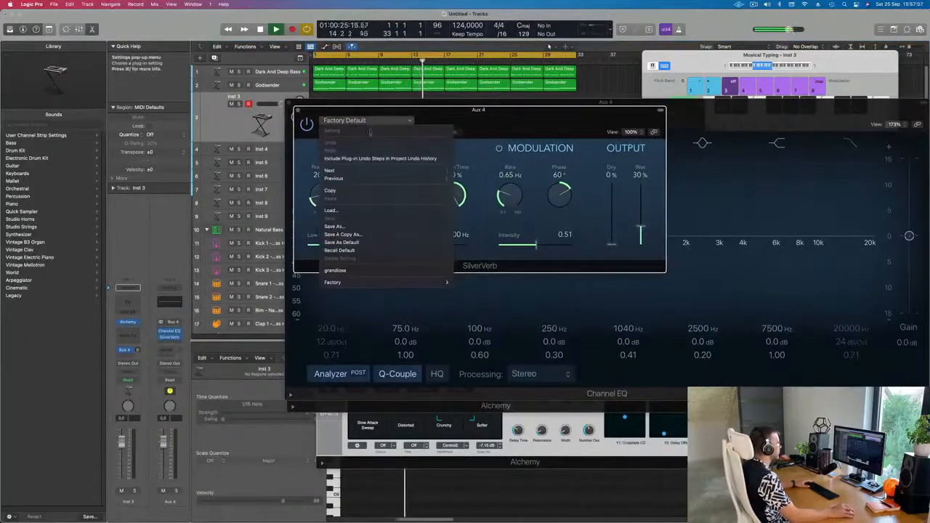
left_click(341, 269)
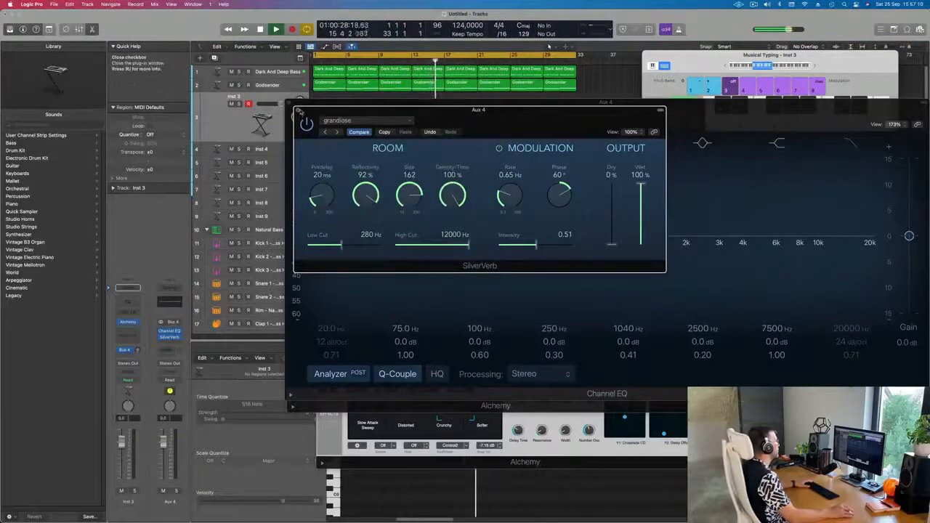
left_click(367, 106)
left_click_drag(367, 106, 486, 235)
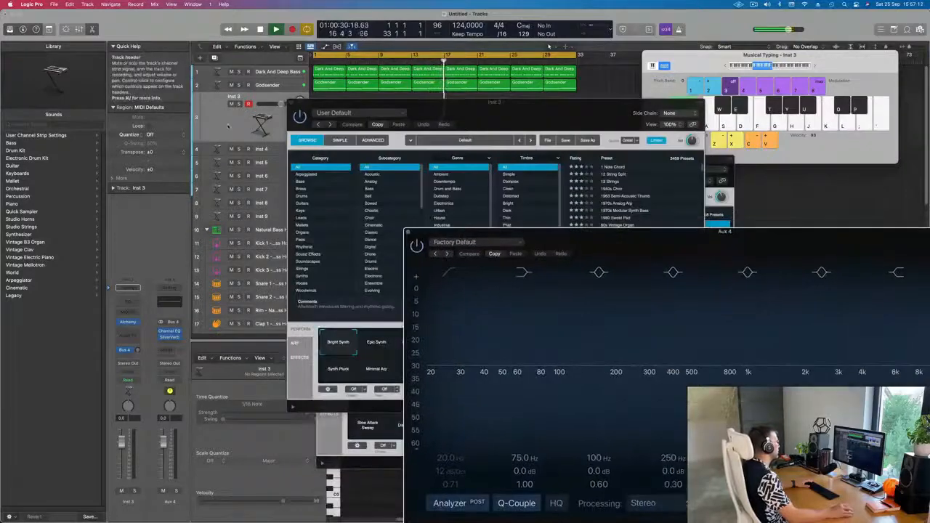
left_click_drag(422, 107, 390, 131)
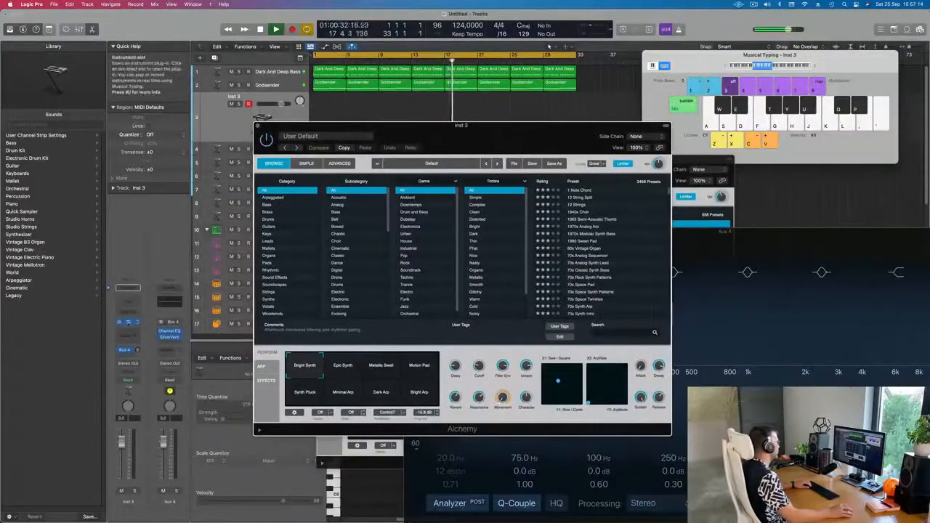
Step: Open the Inst 3 Alchemy instrument and load the Brass preset 80s Slow Pop Sweep
left_click(128, 323)
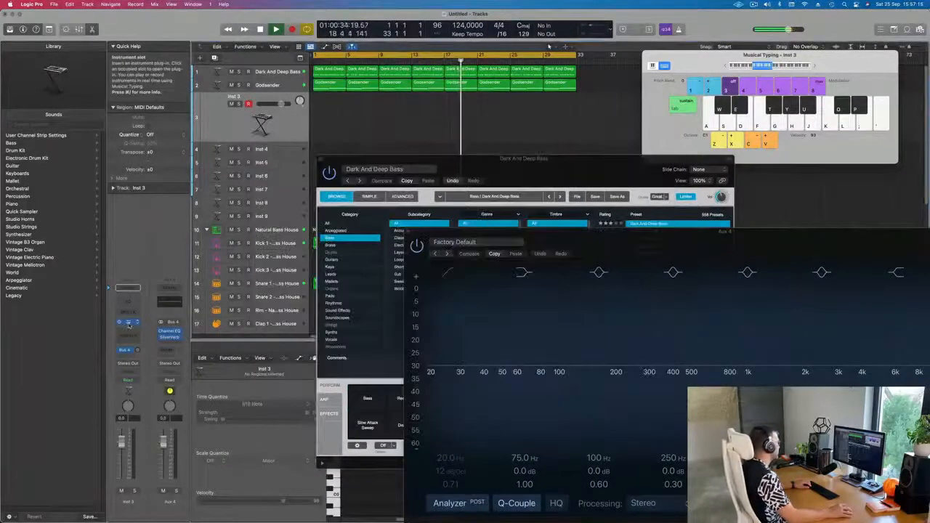
left_click(128, 323)
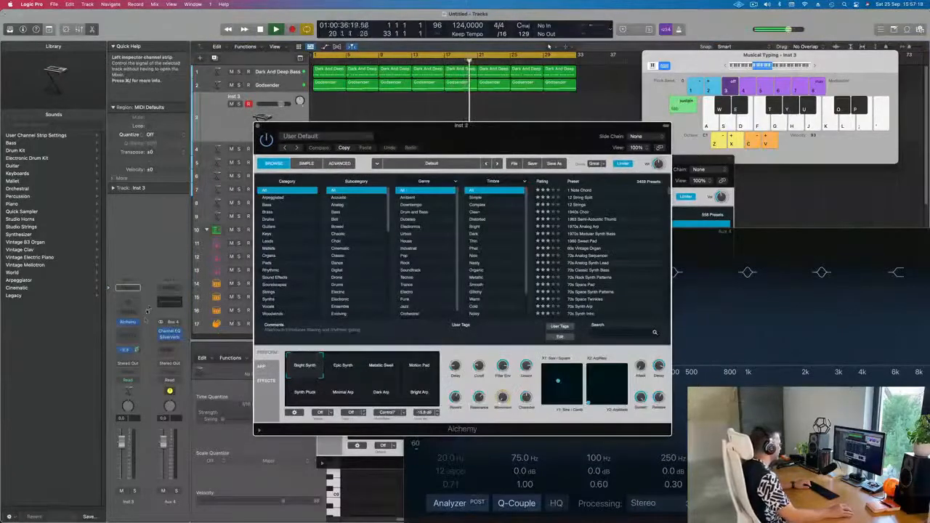
left_click_drag(501, 131, 479, 149)
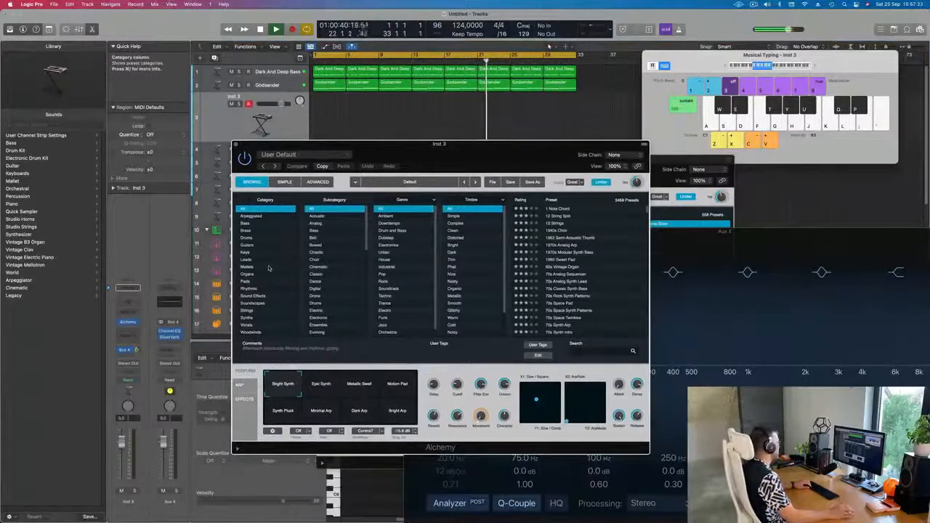
left_click(247, 231)
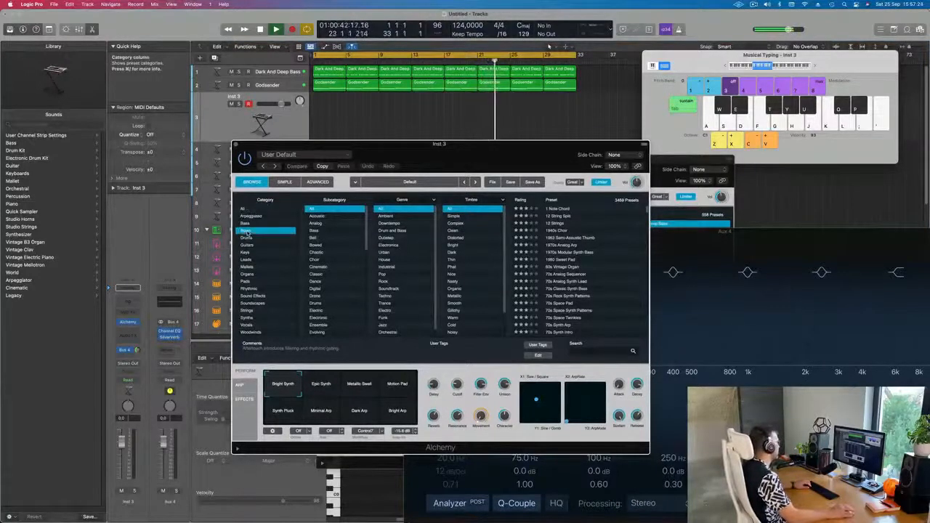
left_click_drag(494, 157, 566, 153)
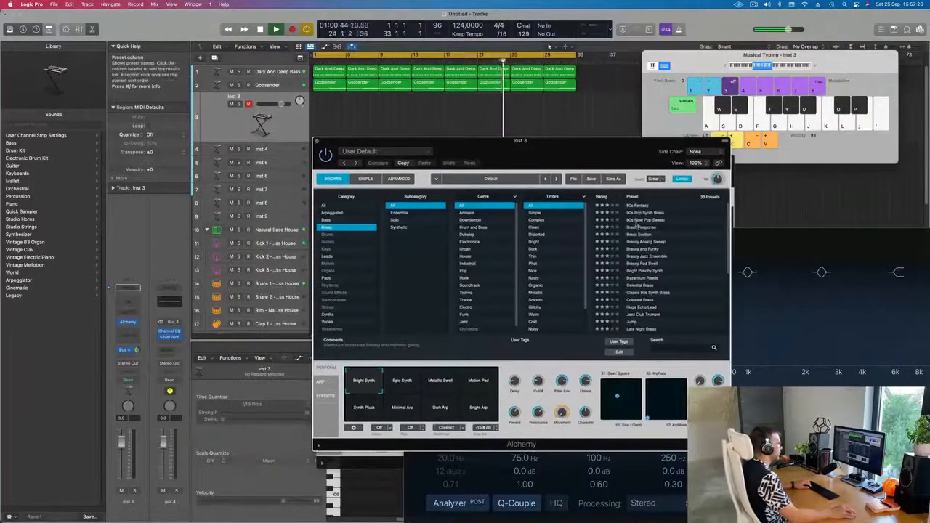
left_click(643, 219)
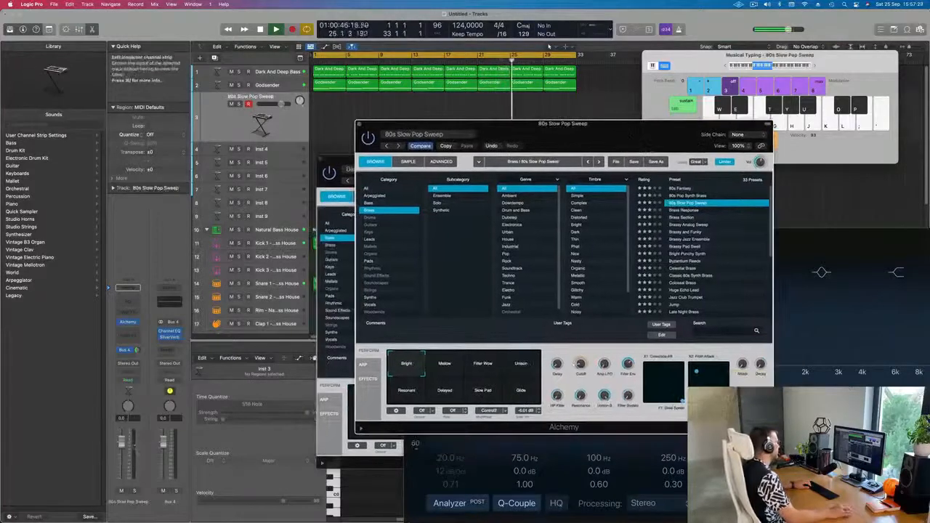
Step: Lower the Inst 3 volume fader slightly and audition the sound with a few musical typing notes
left_click_drag(122, 456, 121, 458)
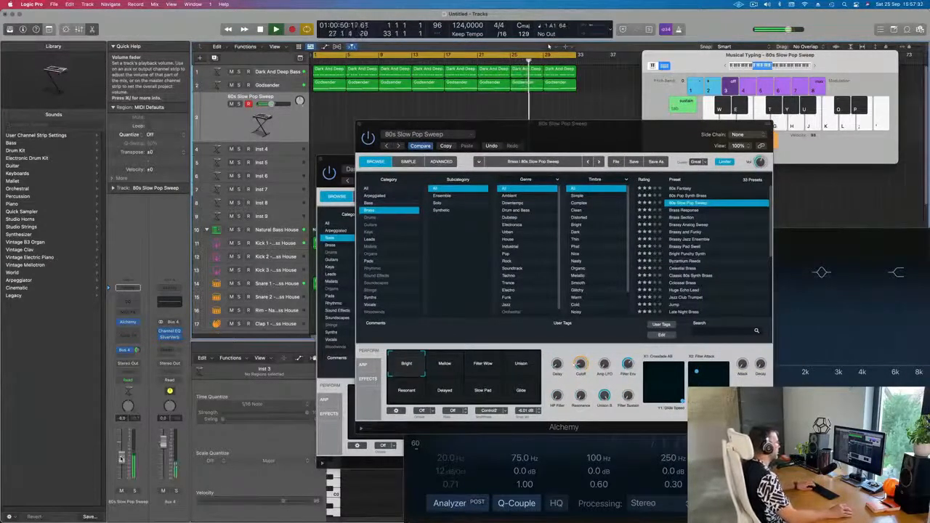
left_click(815, 66)
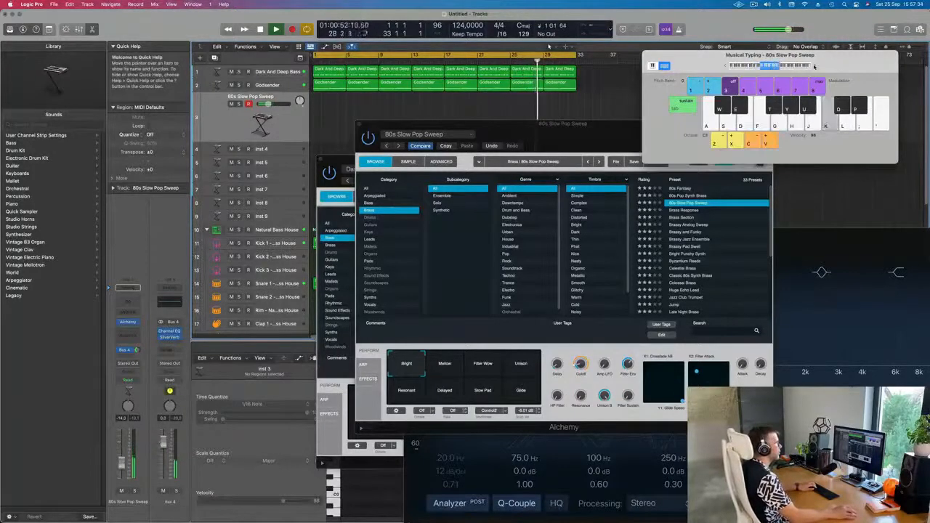
key("h")
key("f")
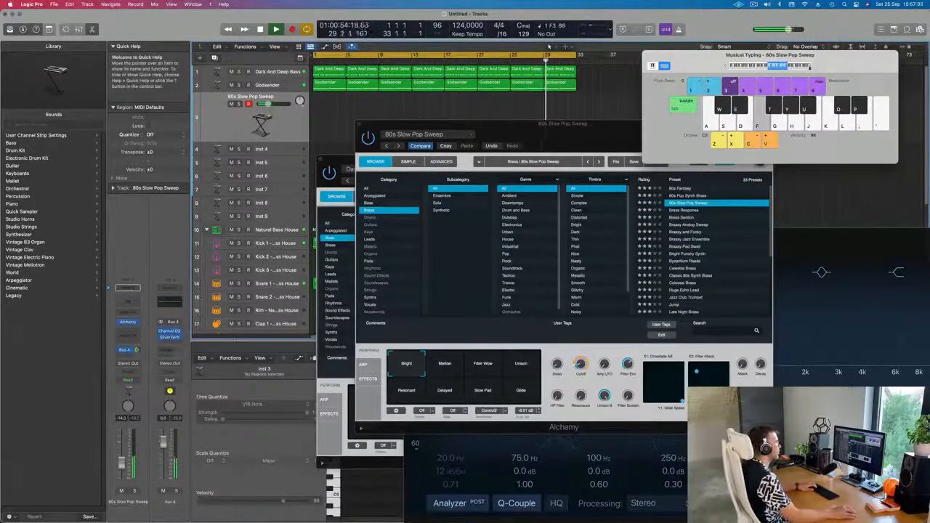
key("h")
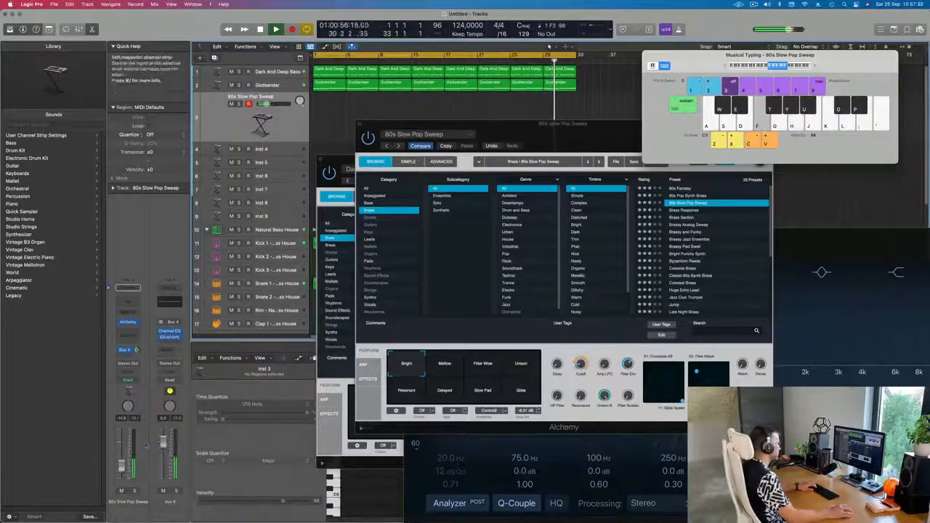
Step: Try Alchemy's performance snapshots, nudge the Inst 3 fader, and settle on the Mellow snapshot
left_click(445, 367)
left_click(480, 371)
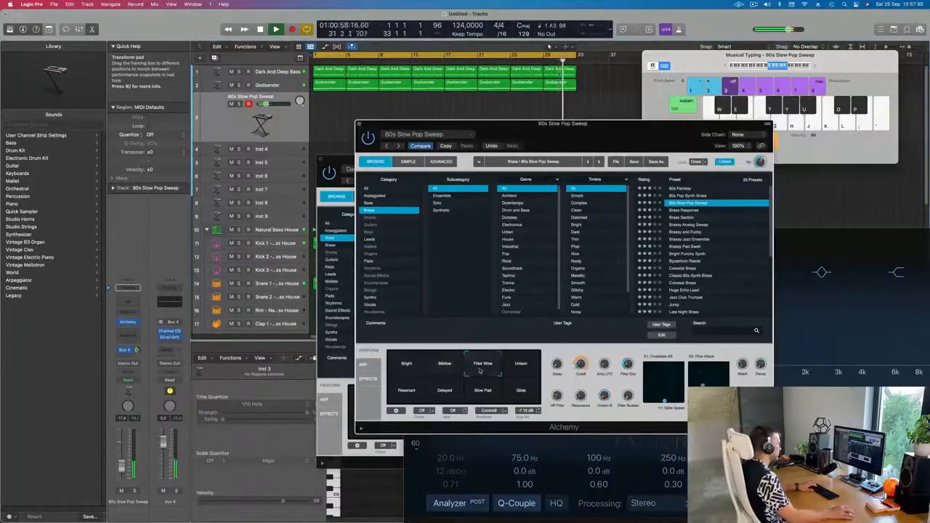
left_click_drag(121, 465, 122, 458)
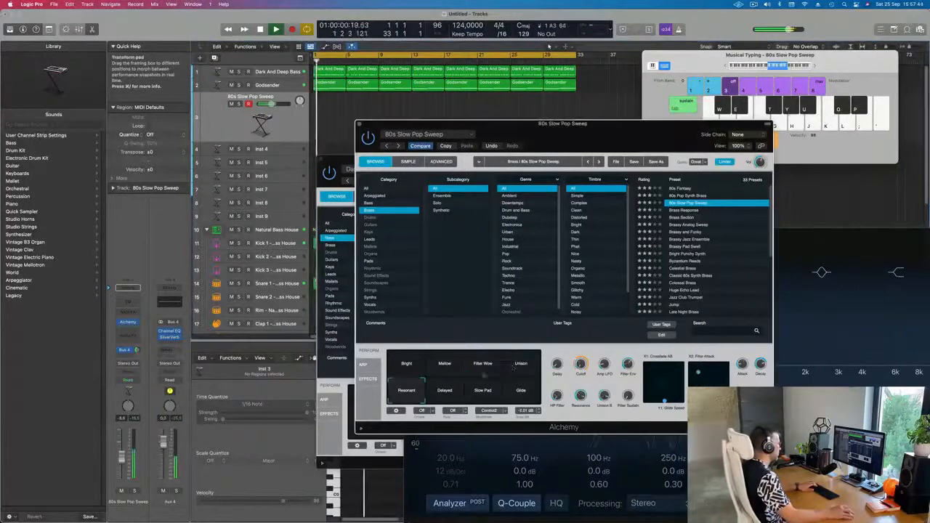
left_click(523, 369)
left_click(526, 390)
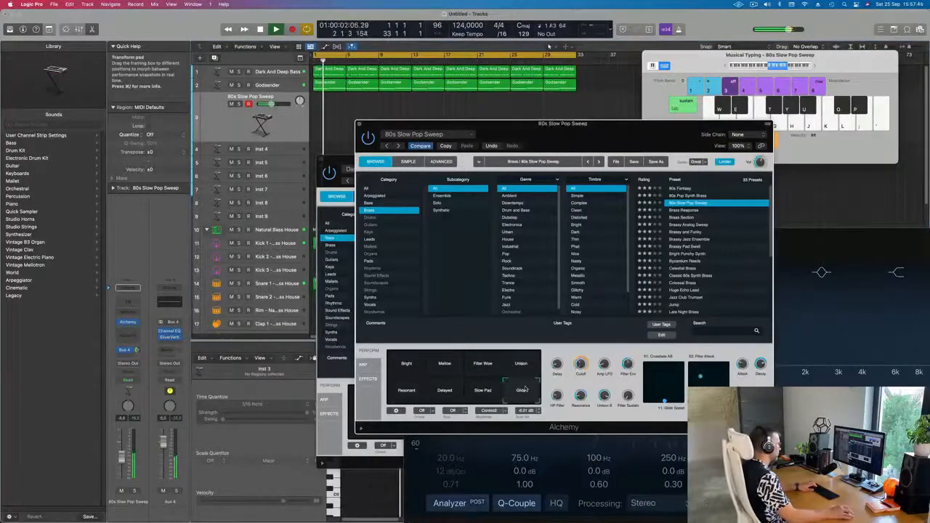
left_click(482, 390)
left_click(445, 393)
left_click(446, 369)
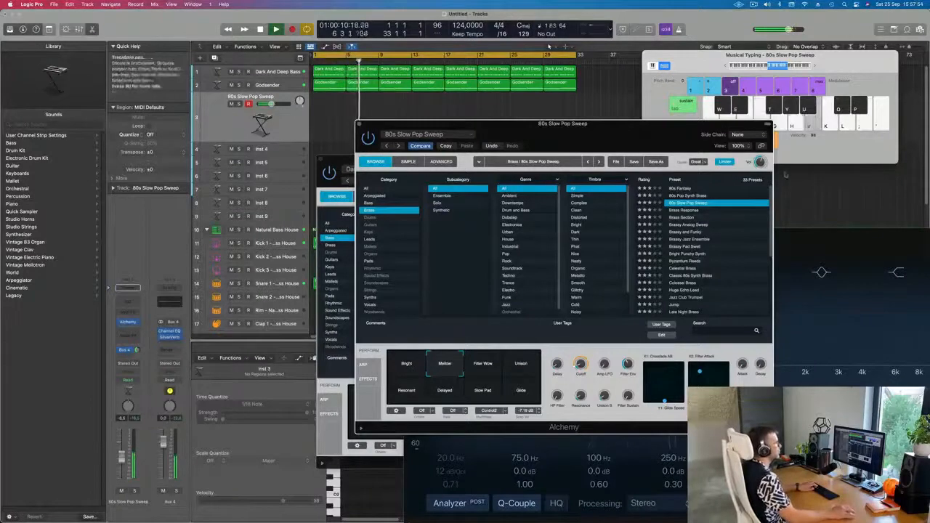
Step: Shift musical typing down an octave and record a short brass part on Inst 3
left_click(814, 66)
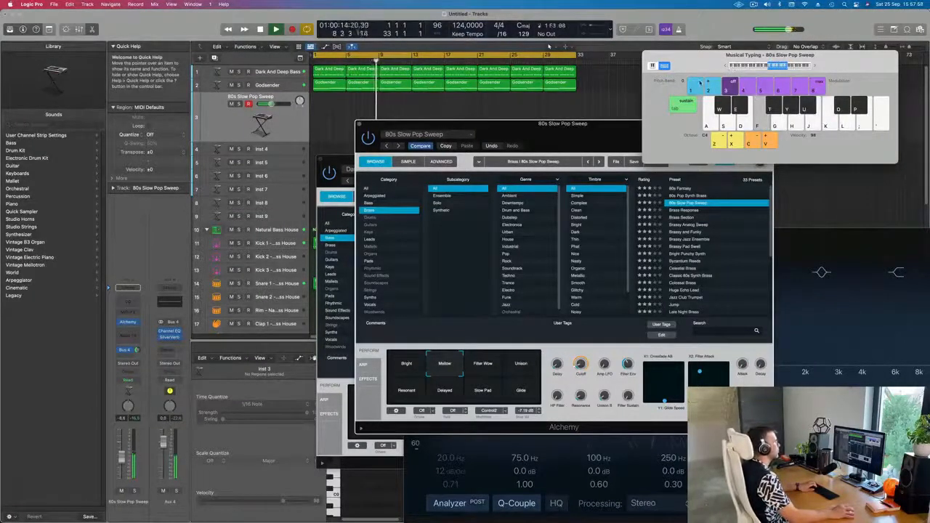
key("z")
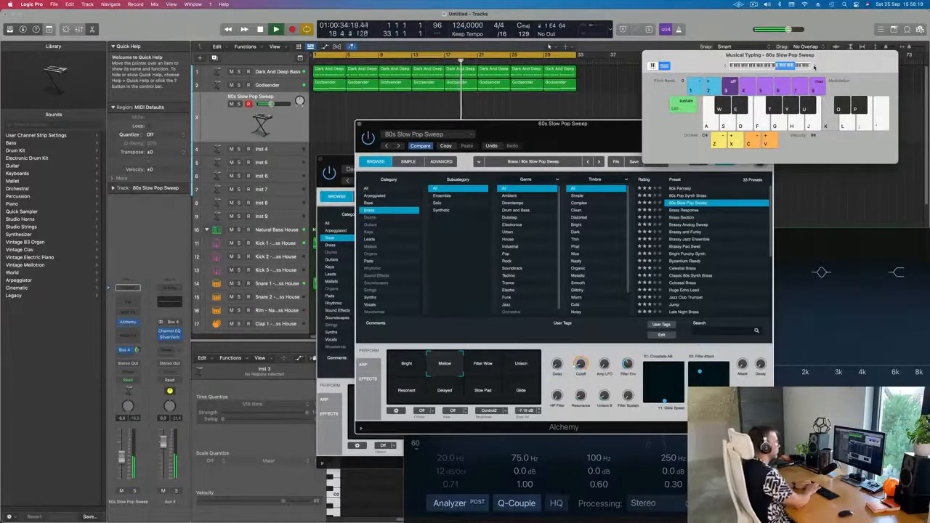
key("r")
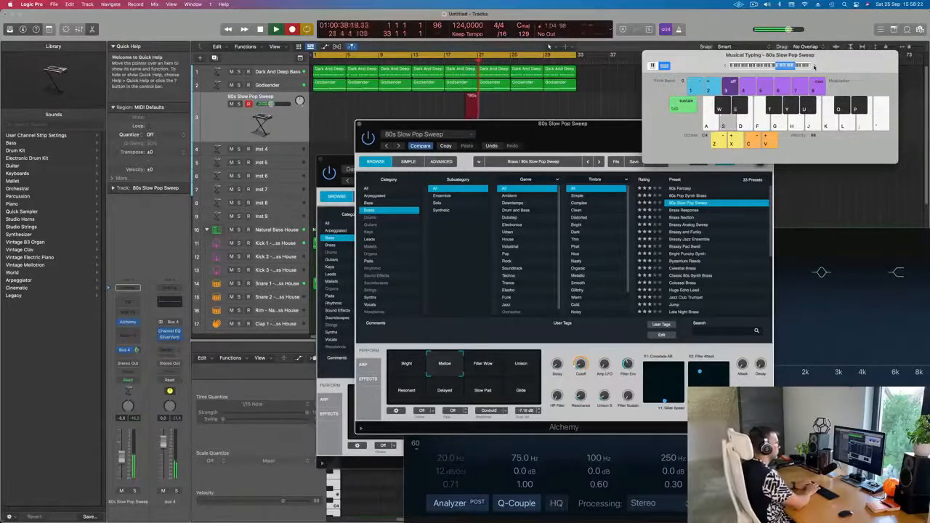
key("f")
key("j")
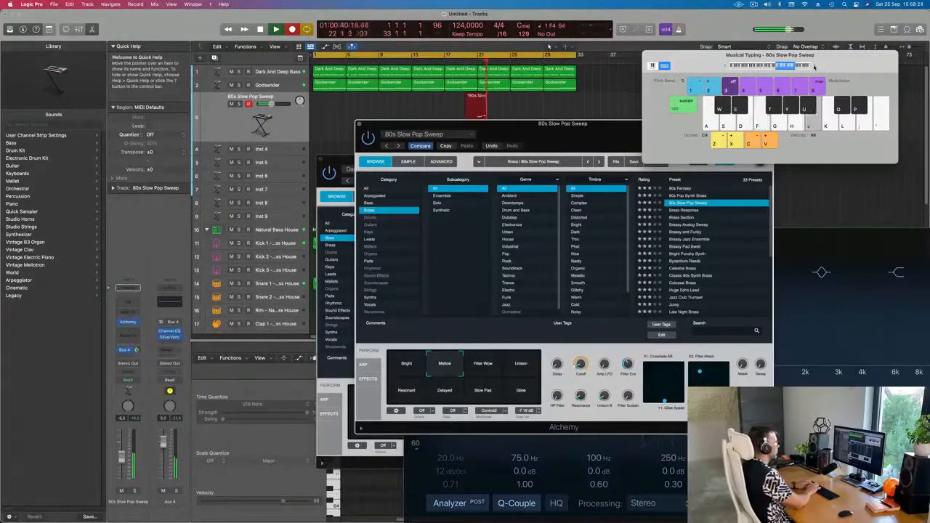
key("k")
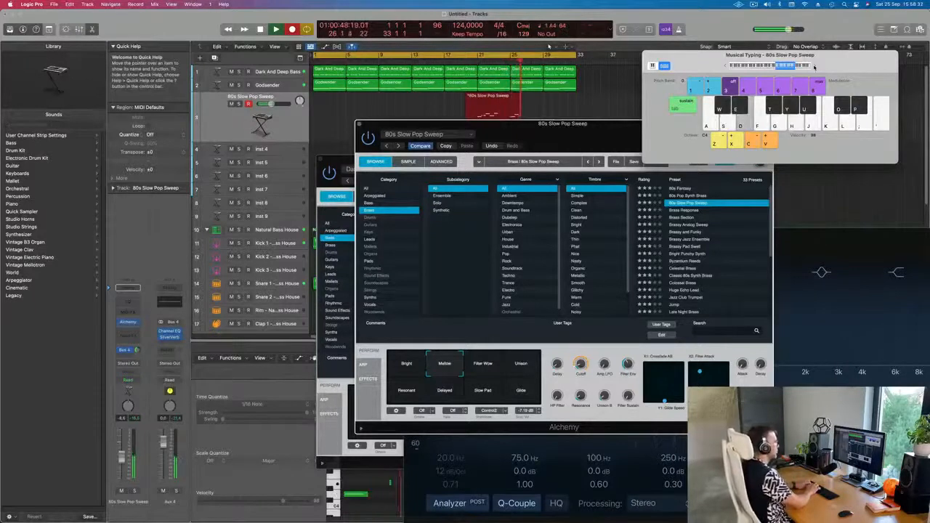
key("f")
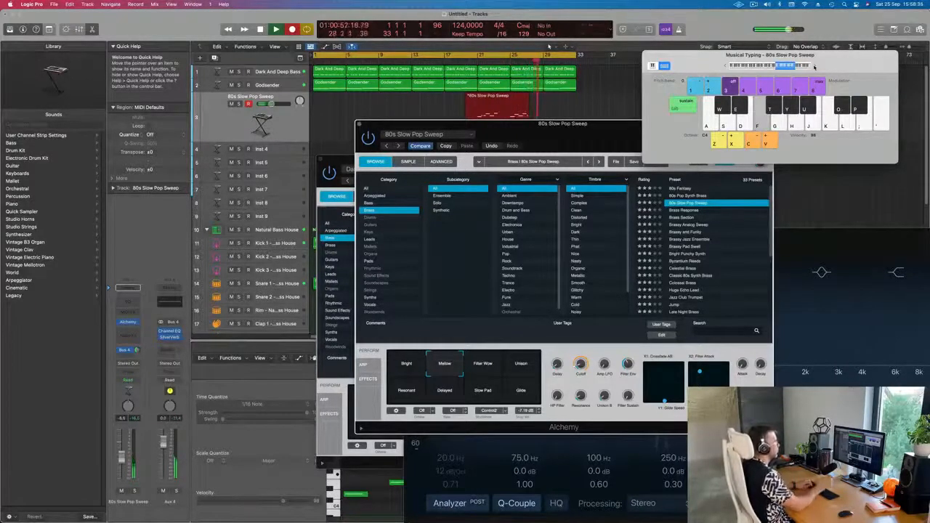
key("space")
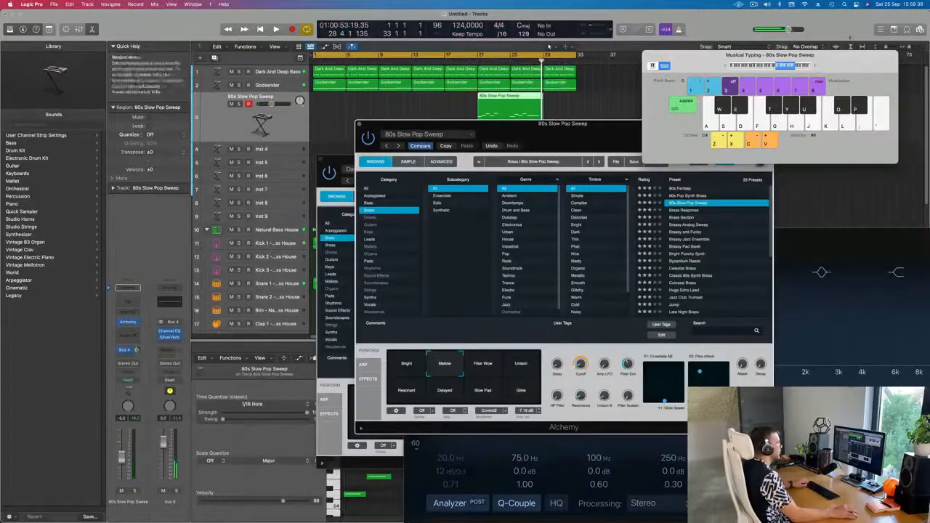
Step: Split the recorded brass region, keeping split notes, and delete the unwanted part
double_click(509, 97, "super")
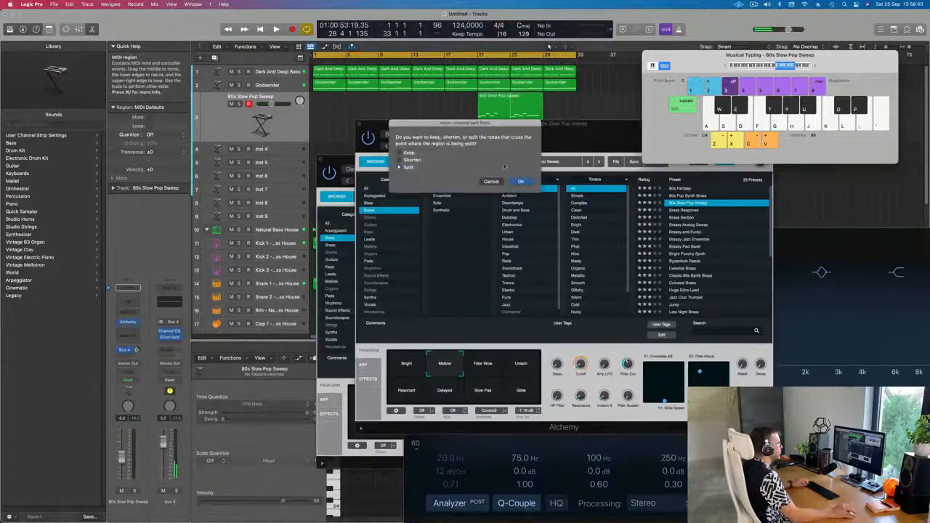
left_click(521, 182)
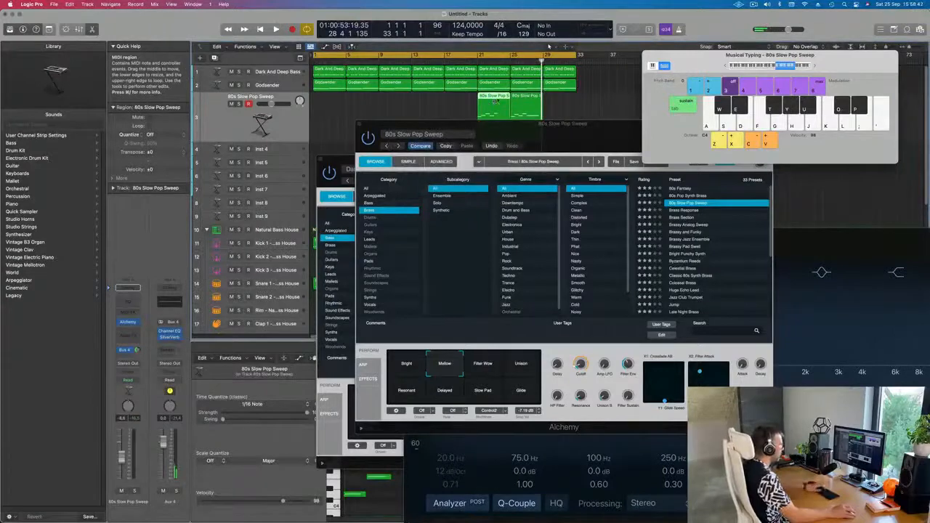
key("Delete")
Step: Move the remaining brass region to bar 1 and play the arrangement back
left_click_drag(522, 103, 314, 109)
key("space")
left_click_drag(502, 123, 597, 95)
key("space")
Step: Open the brass region in the Piano Roll editor and play it back
double_click(328, 95)
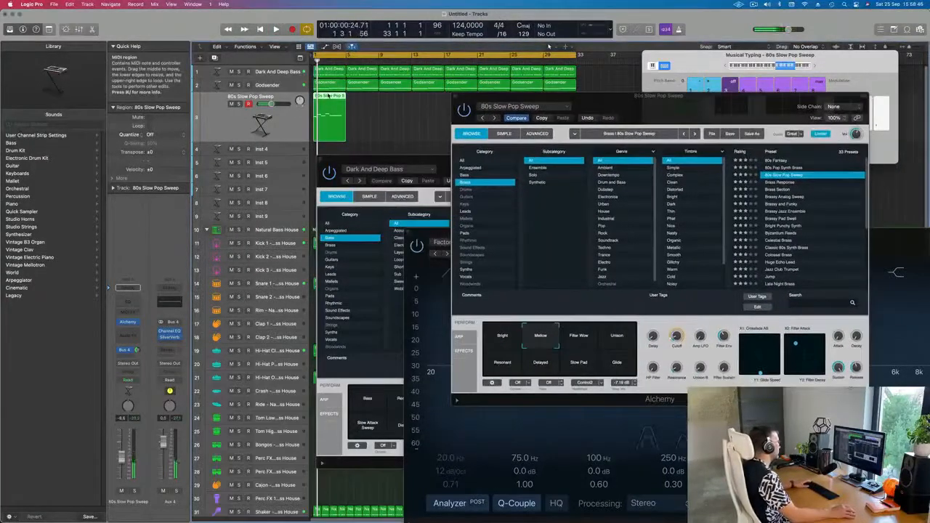
double_click(328, 95)
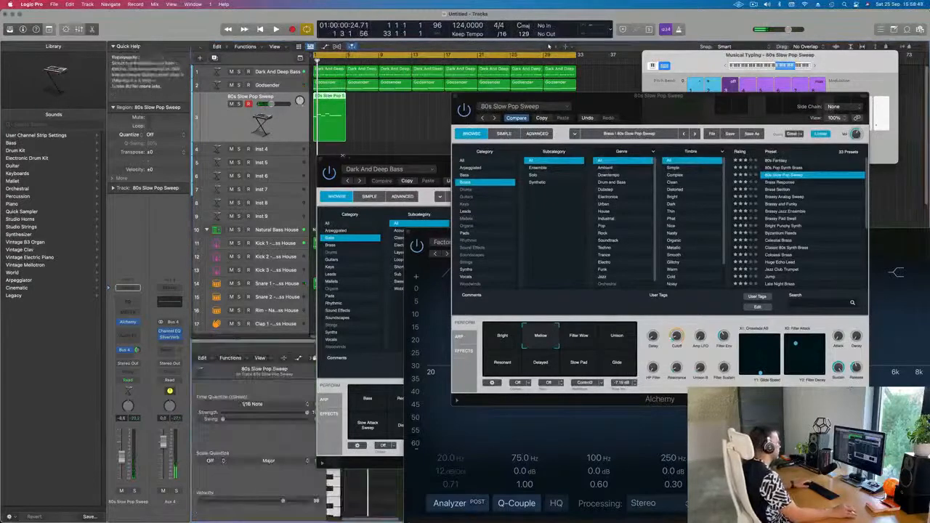
left_click_drag(348, 168, 648, 115)
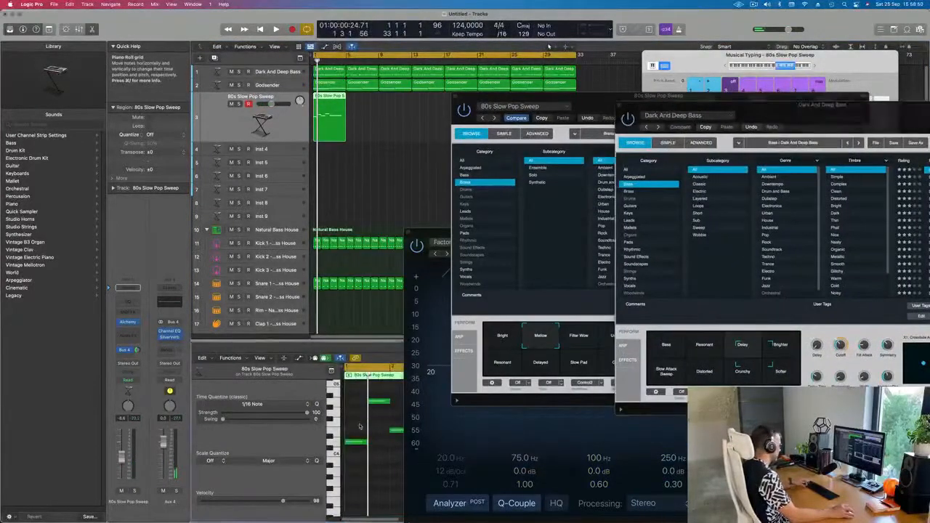
key("space")
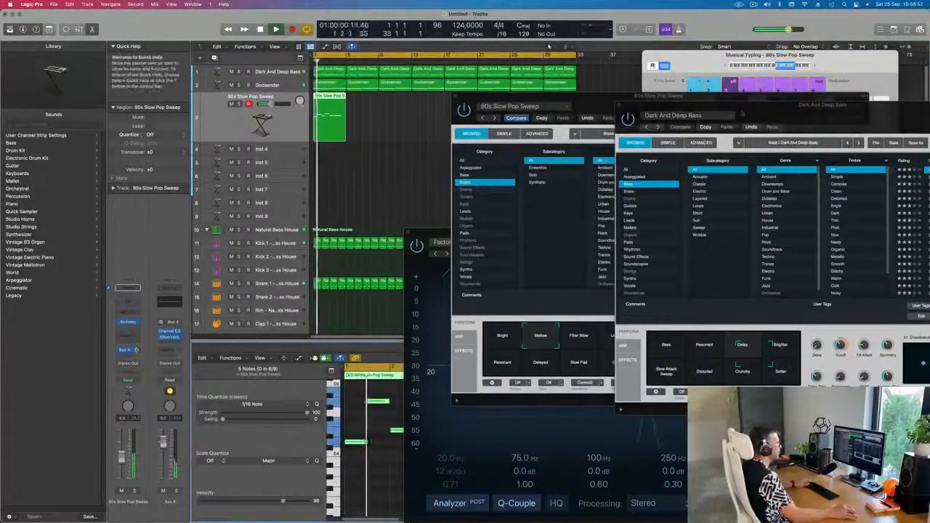
Step: Insert Alchemy on the Inst 4 track and open its Keys preset category
left_click_drag(760, 116, 729, 226)
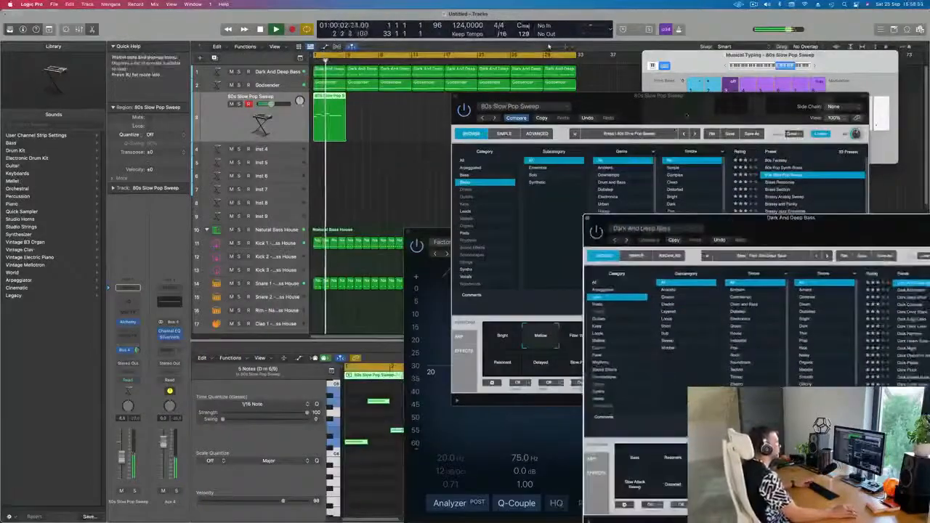
left_click_drag(682, 110, 680, 159)
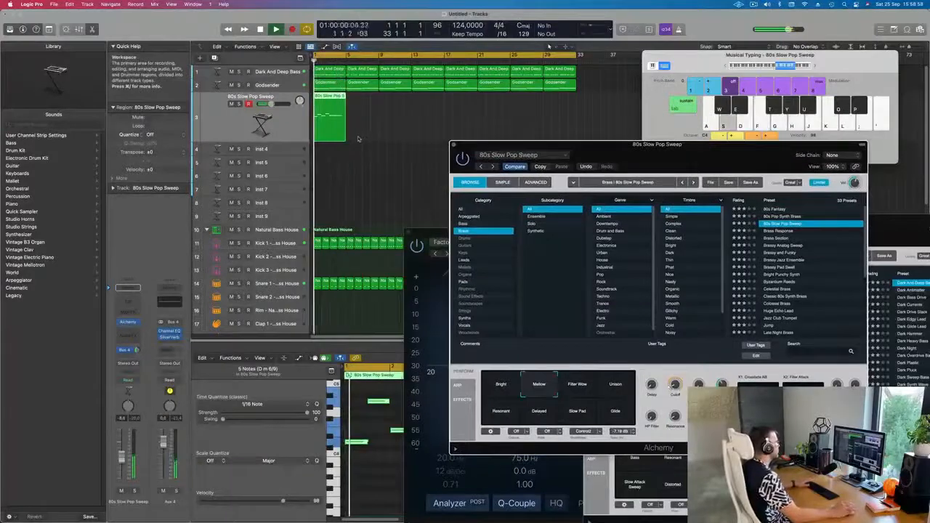
left_click(272, 150)
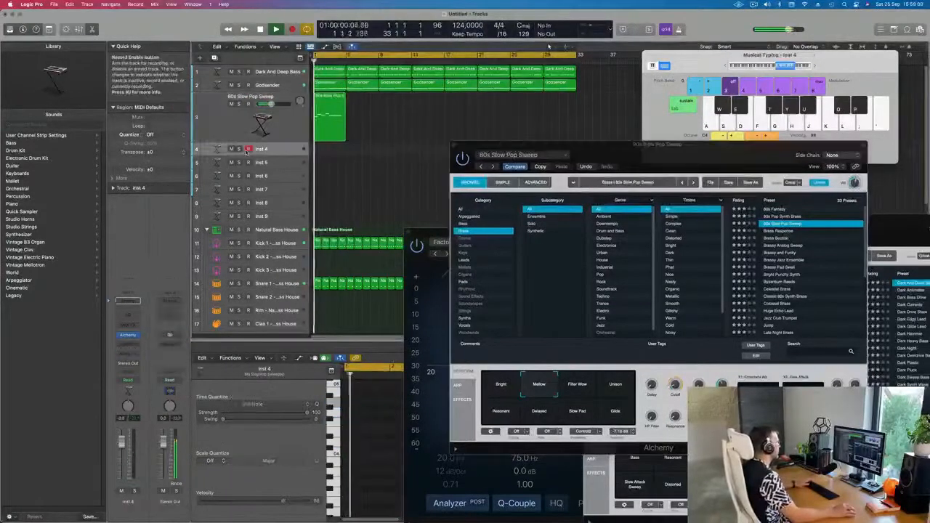
left_click(127, 335)
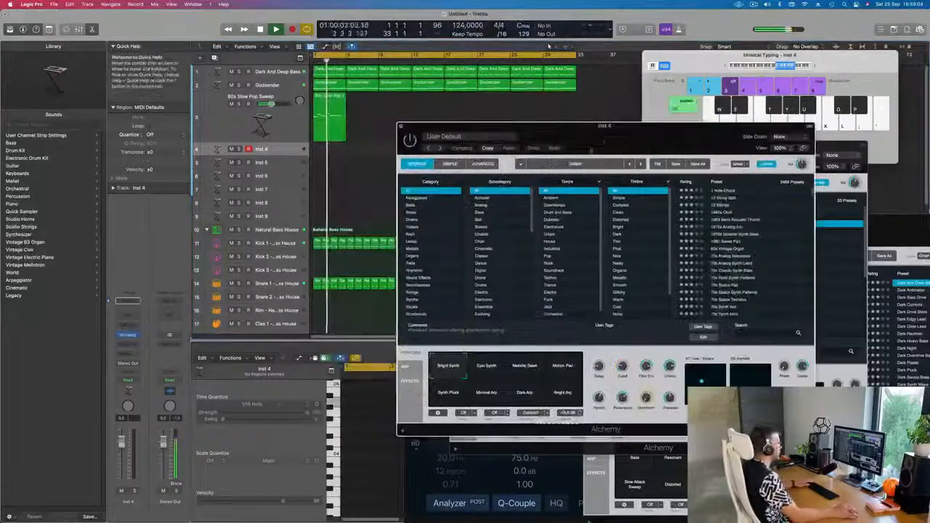
left_click(411, 234)
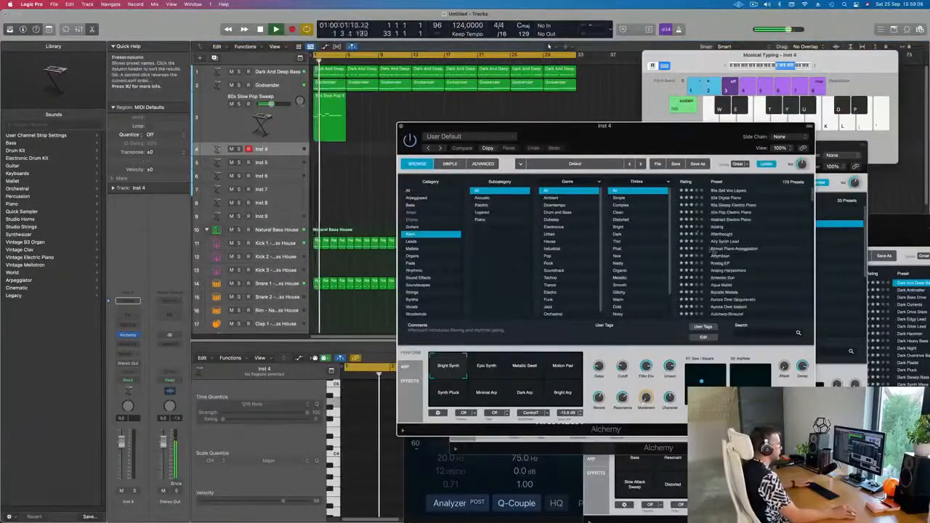
Step: Audition Keys presets on Inst 4, lowering its fader slightly, and settle on the Airy Synth Lead preset
left_click(725, 212)
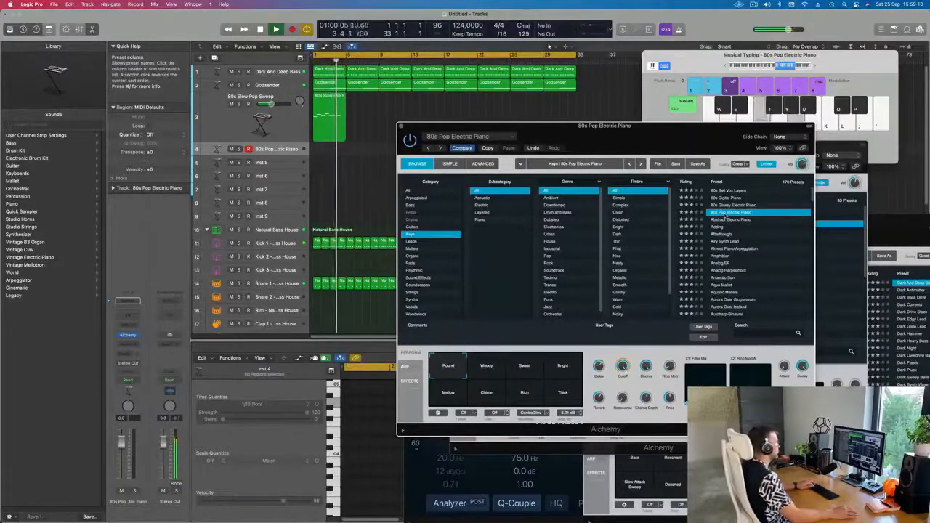
left_click_drag(121, 444, 121, 461)
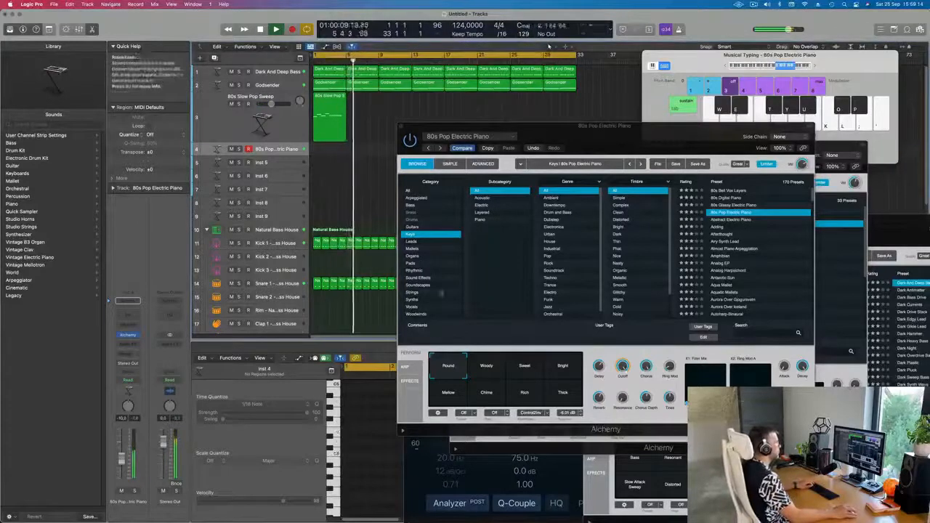
left_click(732, 206)
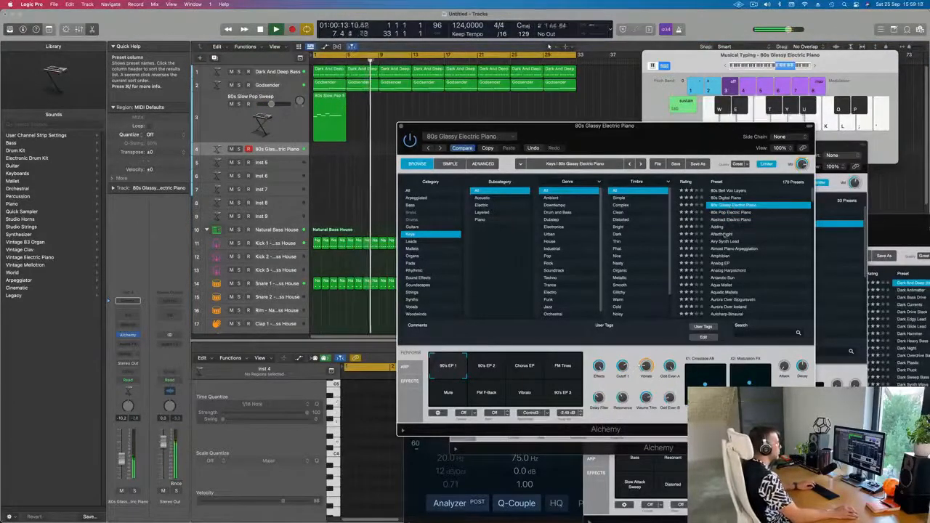
left_click(723, 235)
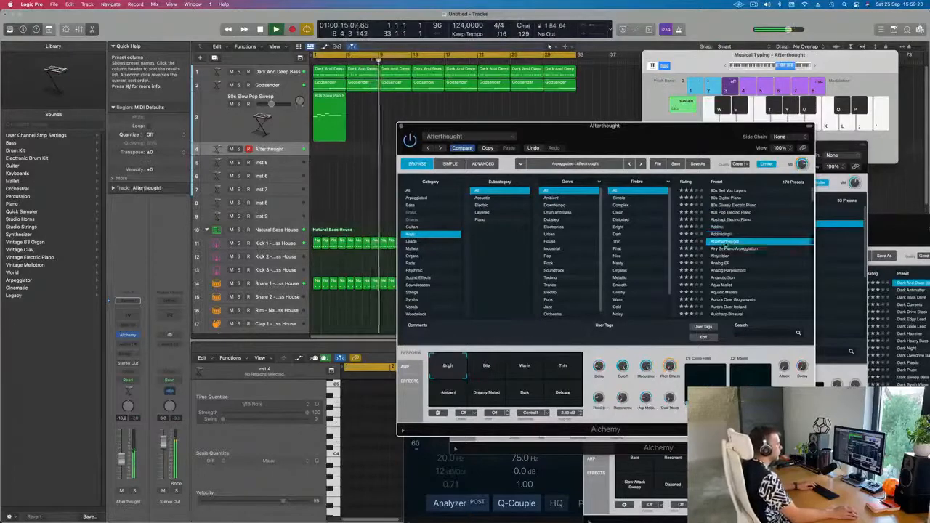
left_click(724, 242)
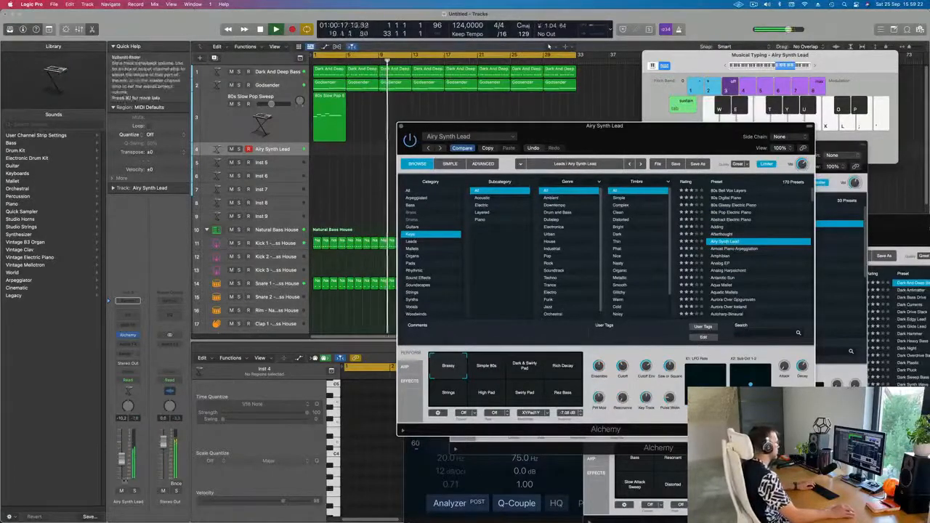
Step: Shift the musical typing keyboard range and play a few notes to try the Airy Synth Lead sound
left_click(612, 98)
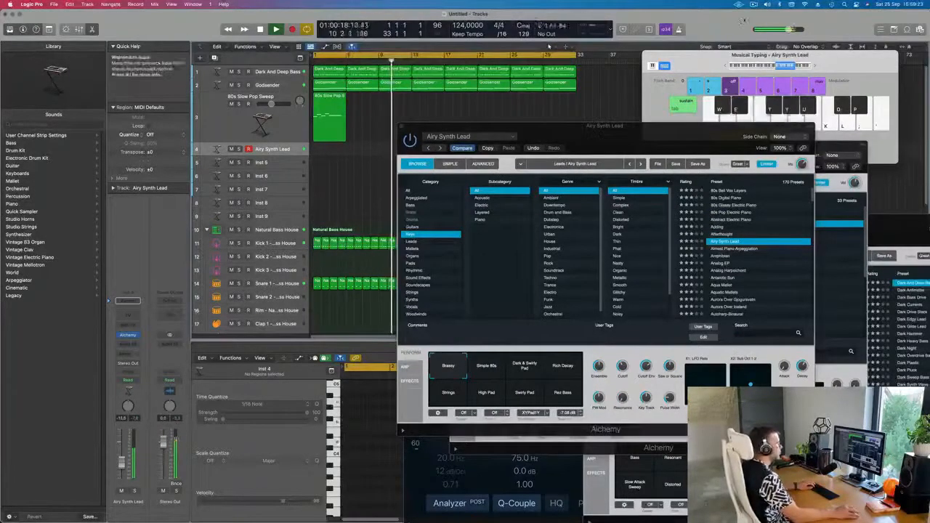
left_click(726, 66)
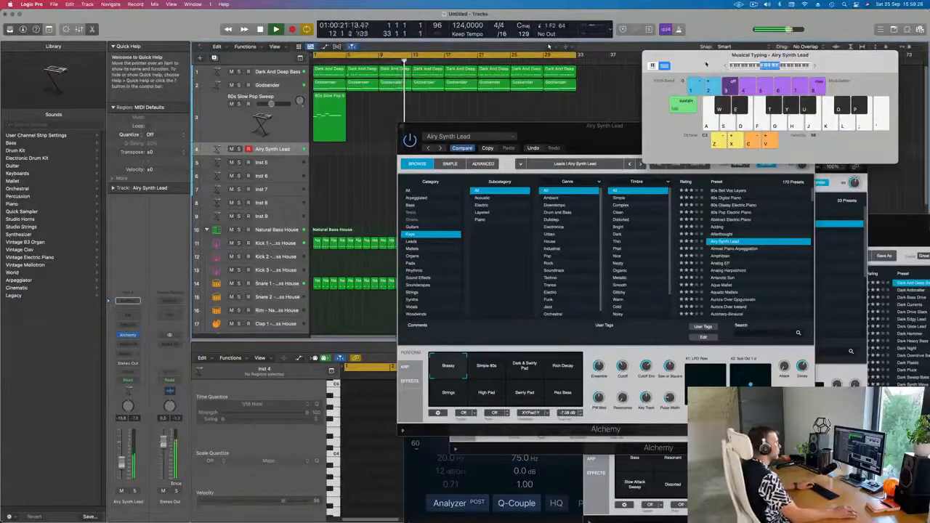
left_click_drag(707, 65, 727, 70)
key("s")
key("s")
key("f")
left_click(467, 135)
key("Return")
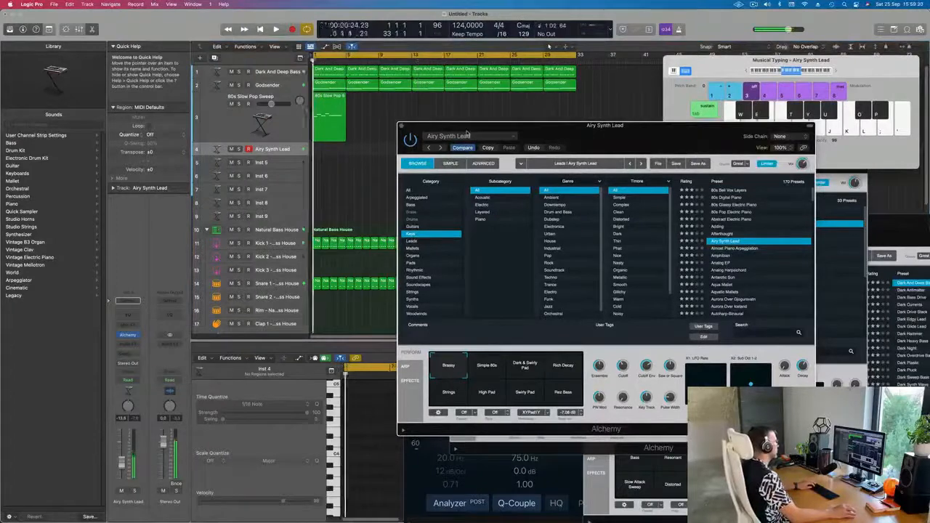
Step: Add a send on Inst 4 routed to Bus 3 → Reverb
left_click(128, 300)
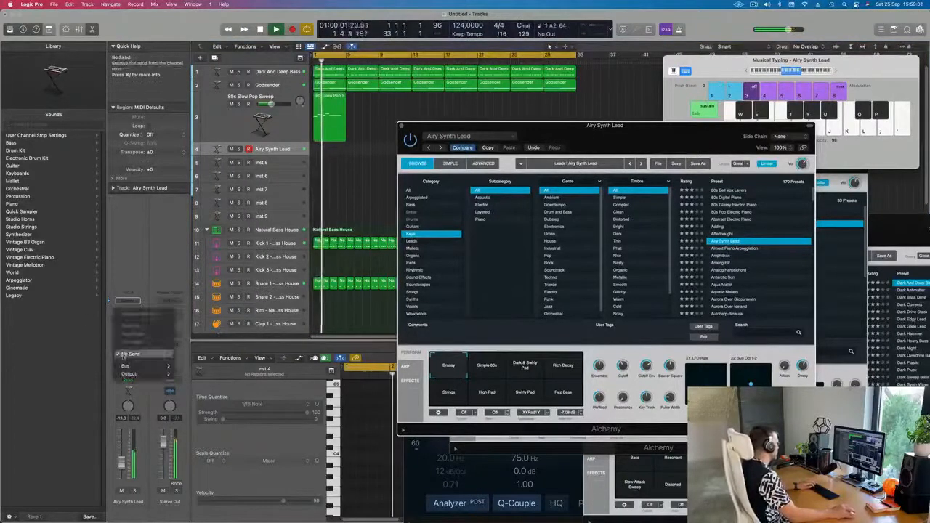
mouse_move(138, 366)
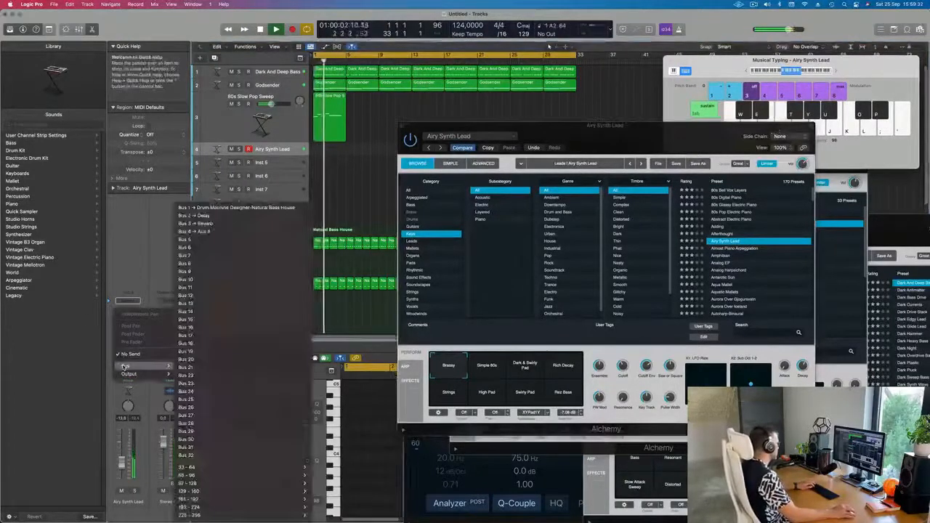
left_click(218, 224)
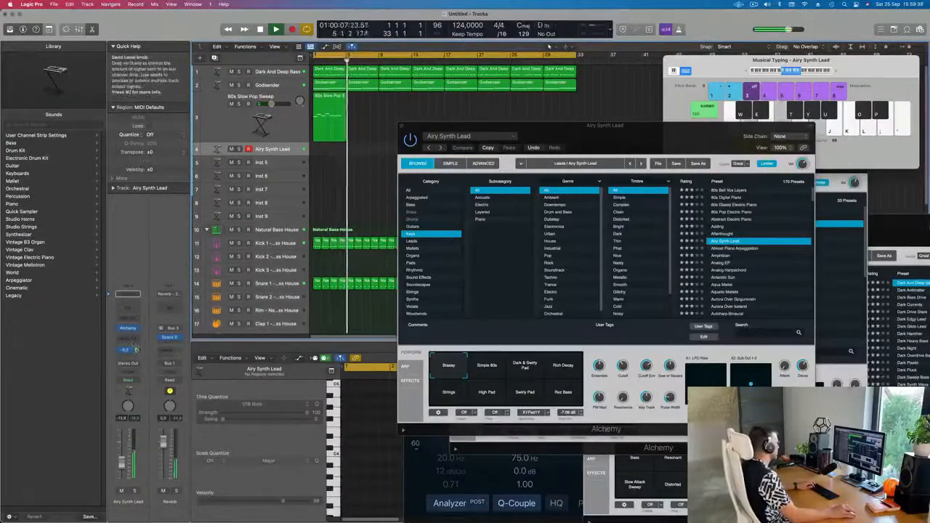
Step: Change the Inst 4 send destination to Bus 4 → Aux 4
left_click(133, 350)
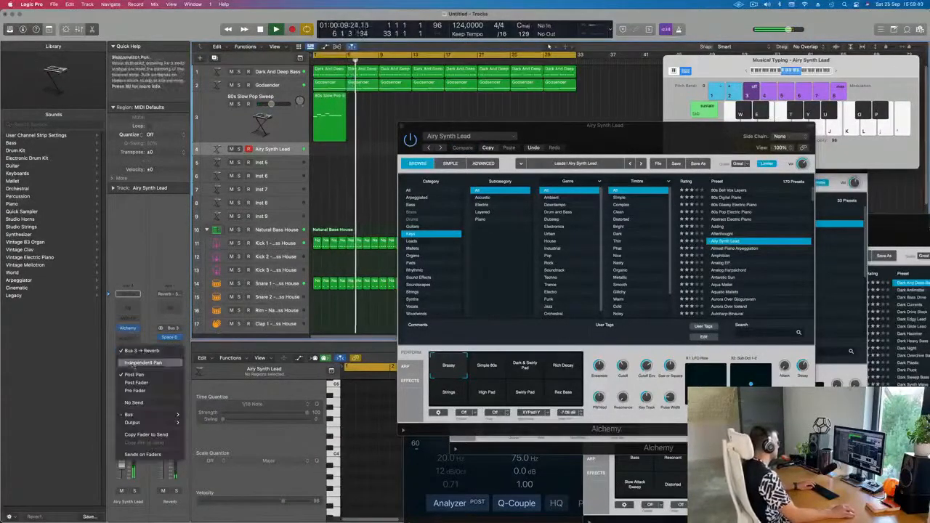
mouse_move(151, 415)
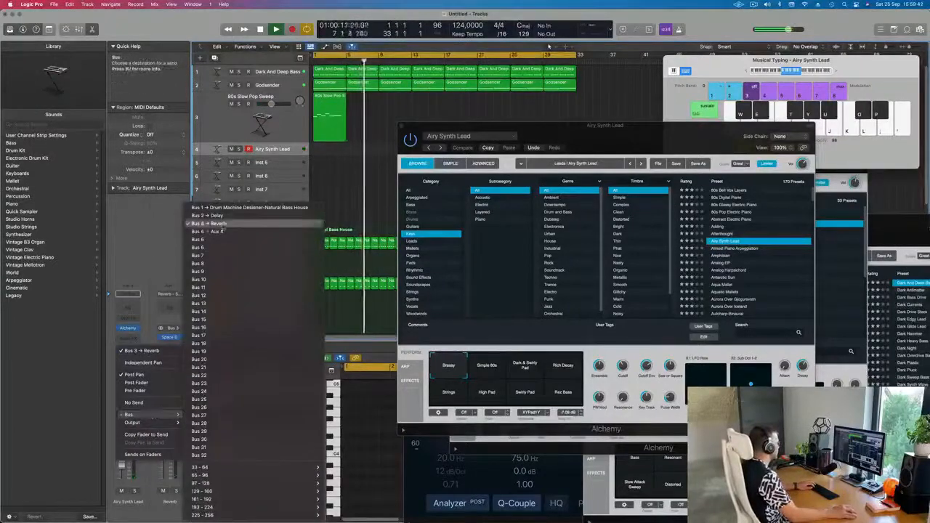
left_click(208, 232)
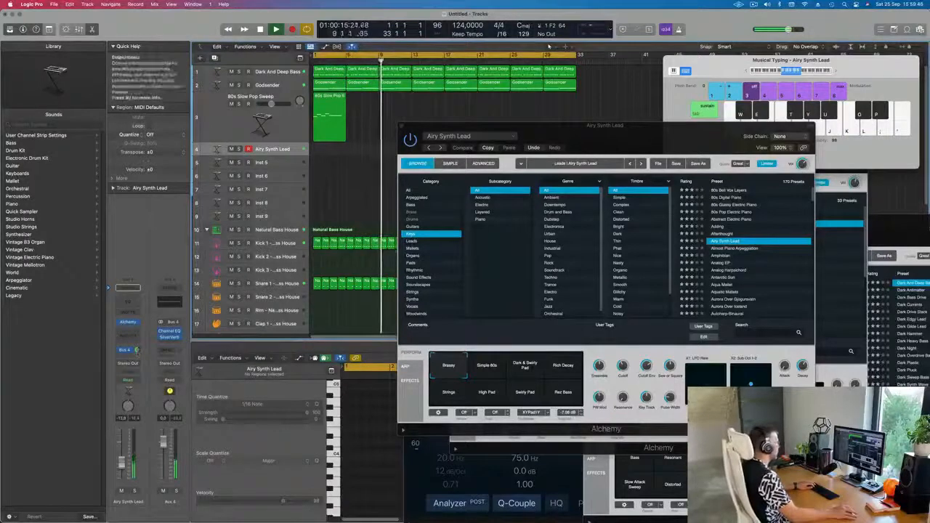
Step: Record a short Airy Synth Lead part on Inst 4
left_click_drag(609, 132, 649, 142)
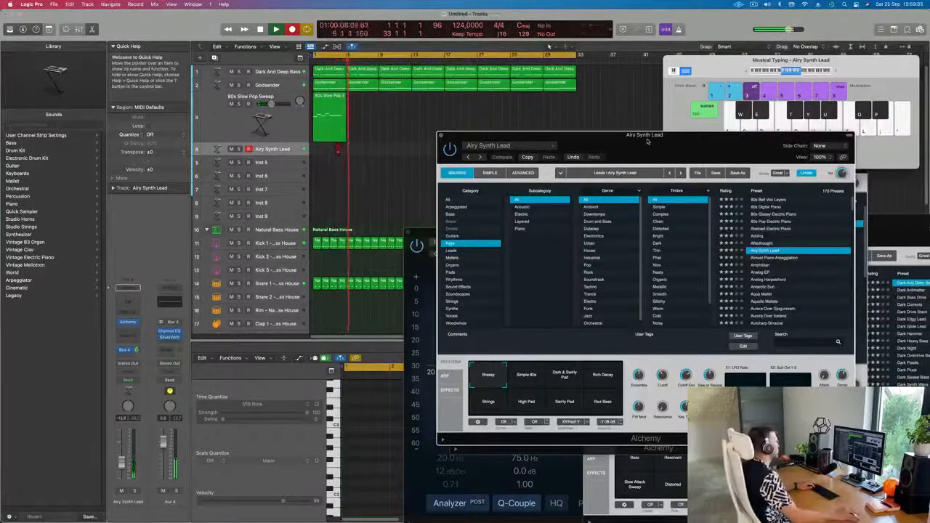
key("space")
key("space")
Step: Open the recorded synth lead region in the Piano Roll and select its notes
double_click(342, 148)
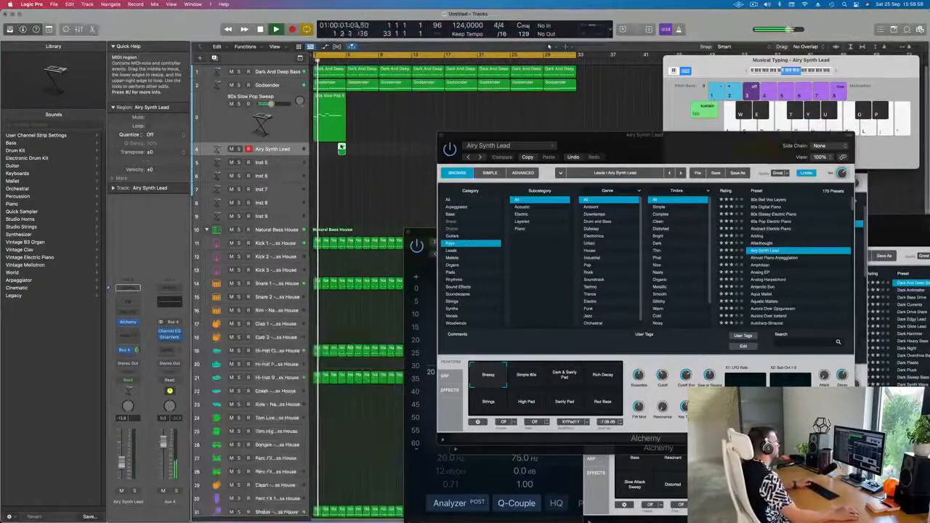
double_click(341, 147)
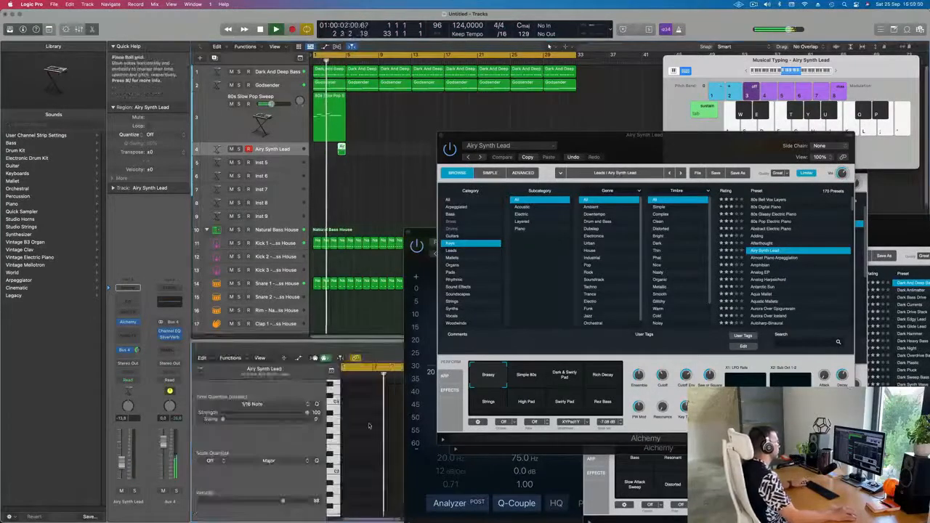
left_click_drag(361, 415, 393, 477)
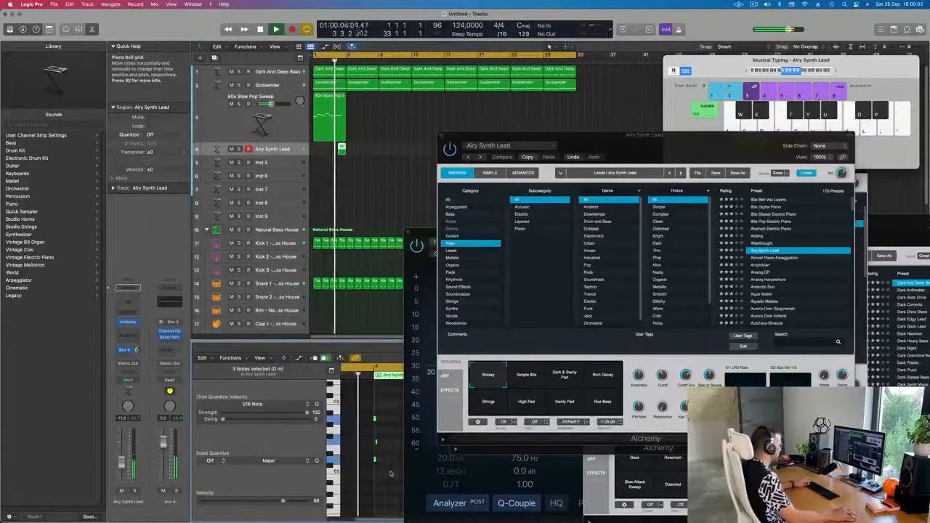
scroll(370, 455, "up", 3)
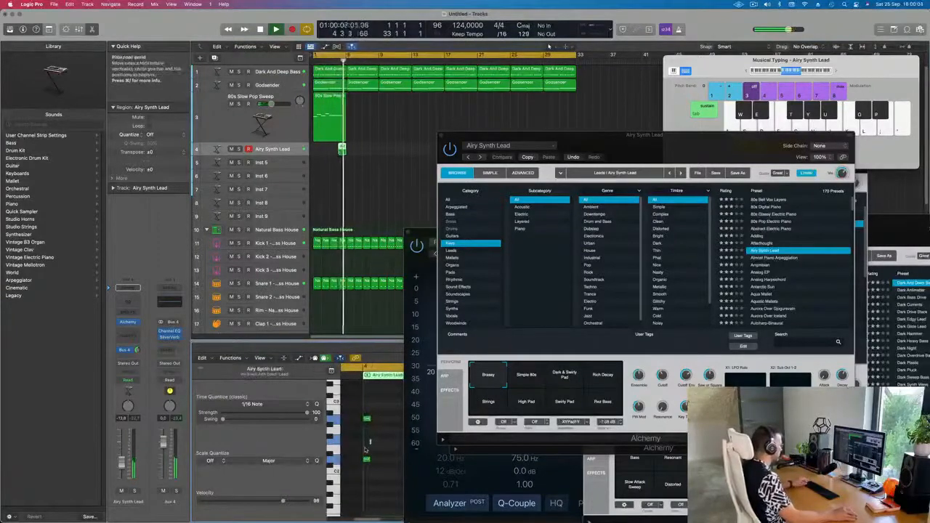
left_click(366, 446)
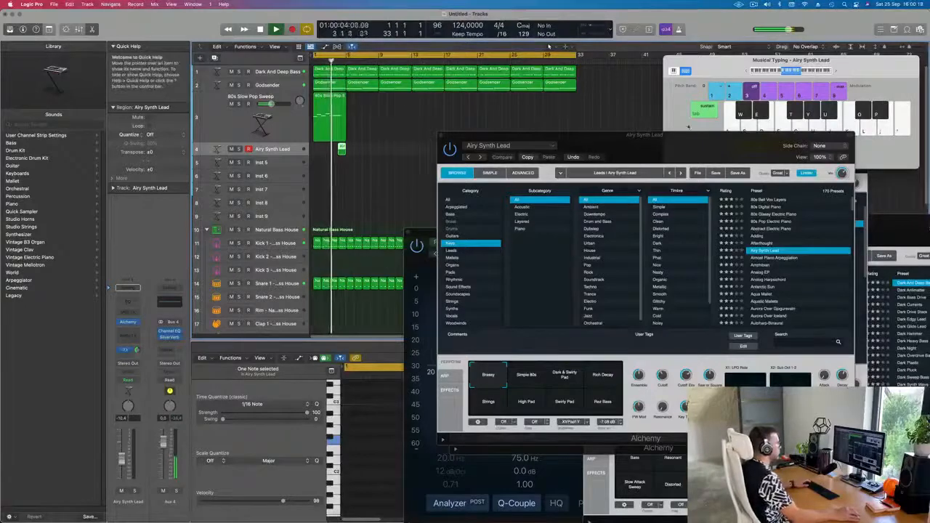
Step: Switch Alchemy's performance snapshot to Rich Decay
left_click_drag(691, 145, 681, 107)
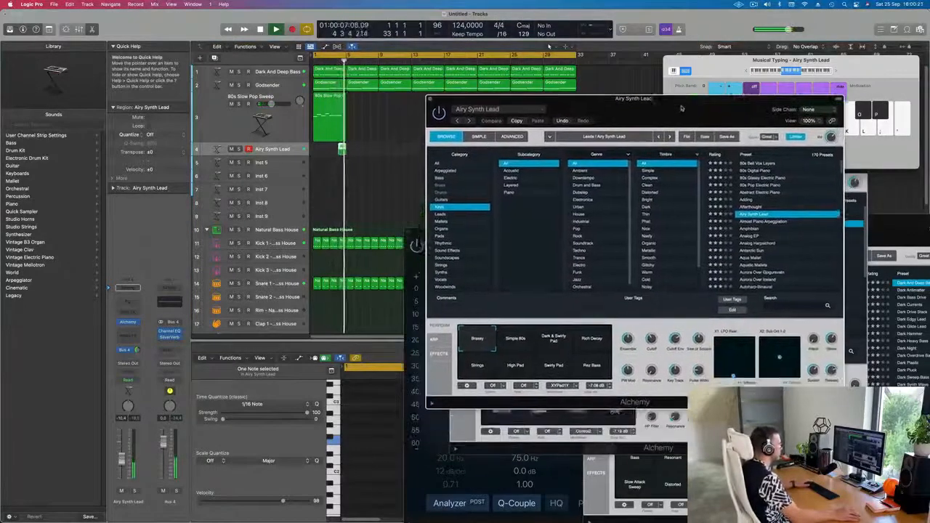
left_click(594, 338)
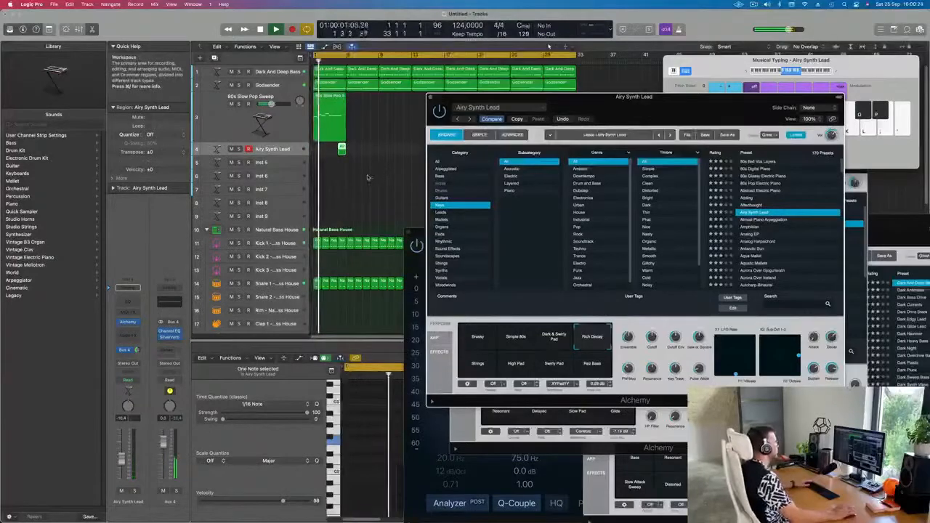
Step: Select the brass and synth lead regions and repeat them three times along the timeline
left_click_drag(620, 101, 641, 150)
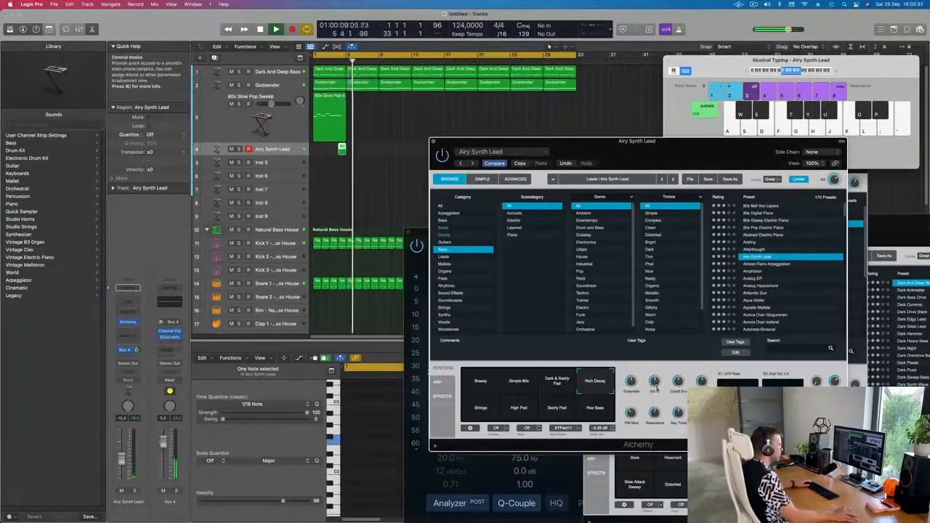
key("Return")
left_click_drag(365, 122, 327, 163)
key("super+r")
key("super+r")
key("super+r")
key("super+r")
key("super+r")
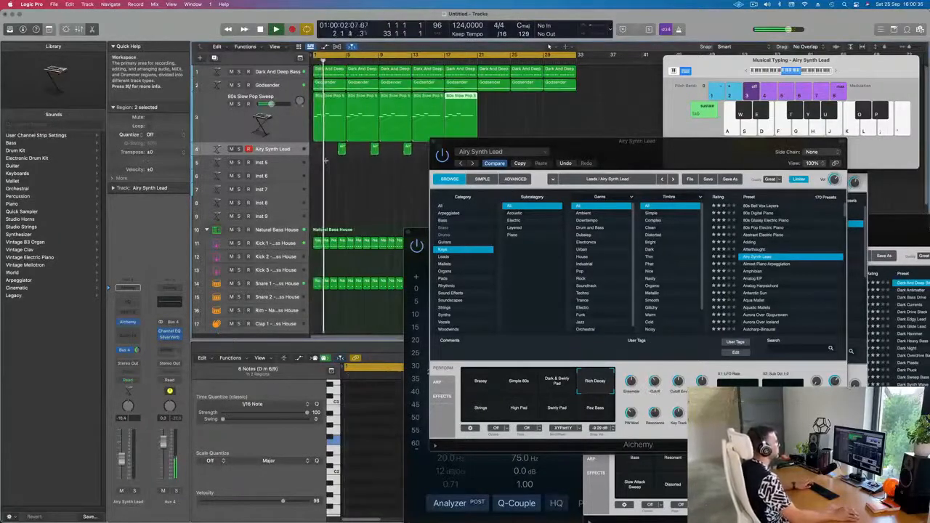
Step: Audition Alchemy's performance snapshots for the synth lead, ending on Brassy
mouse_move(606, 149)
left_mouse_down()
mouse_move(545, 152)
mouse_move(585, 147)
mouse_move(602, 155)
mouse_move(571, 156)
mouse_move(598, 148)
left_mouse_up()
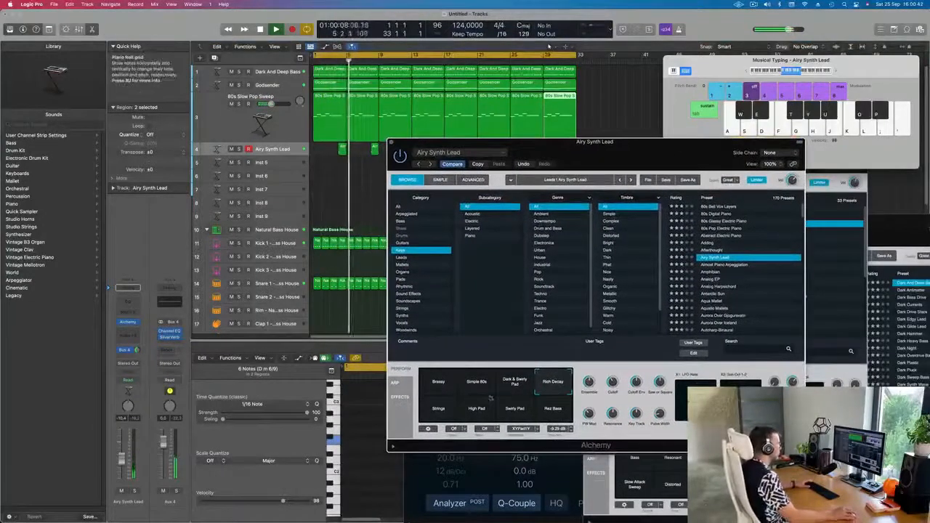
left_click(442, 387)
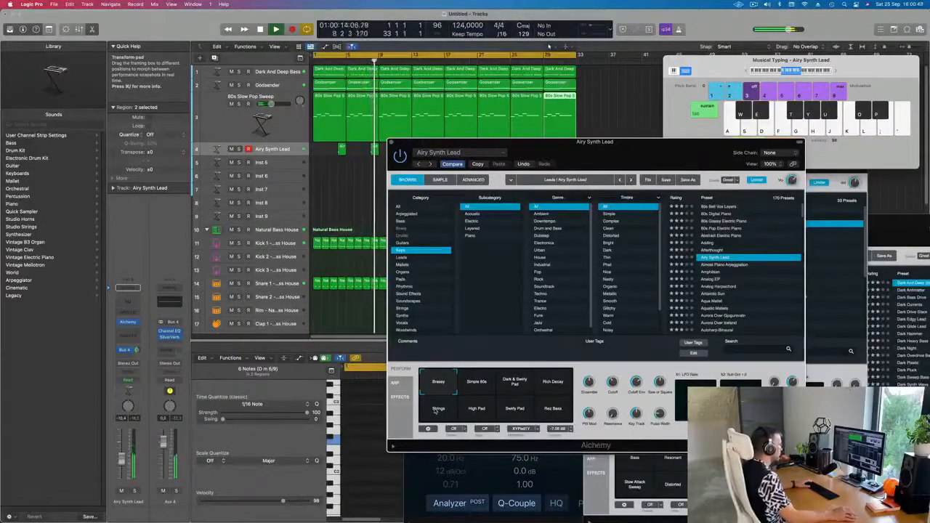
left_click(436, 411)
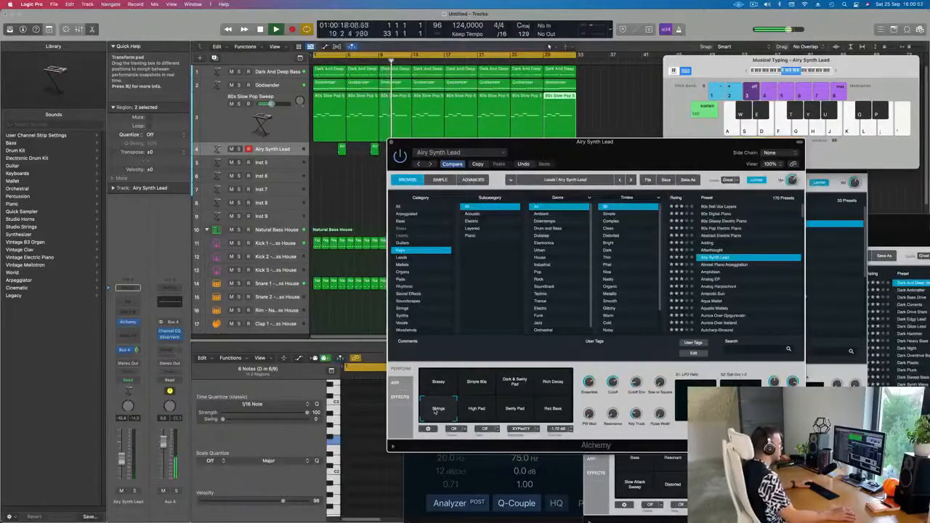
left_click_drag(654, 146, 662, 191)
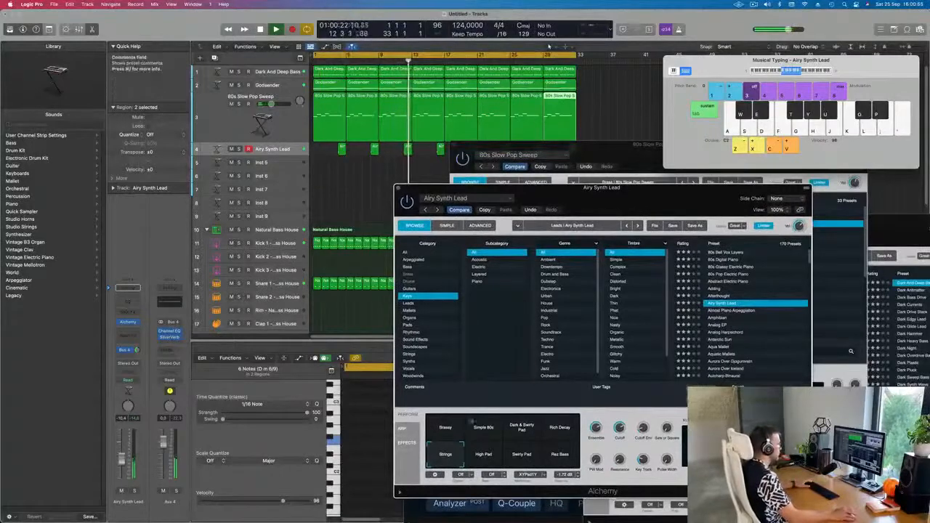
left_click(447, 429)
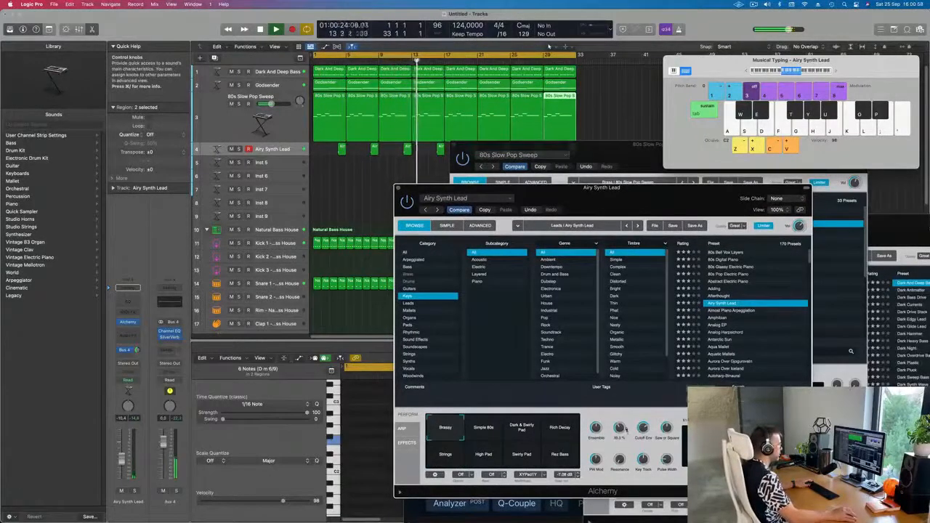
Step: Select the brass track and play the arrangement back
key("space")
key("space")
left_click(274, 124)
key("space")
key("space")
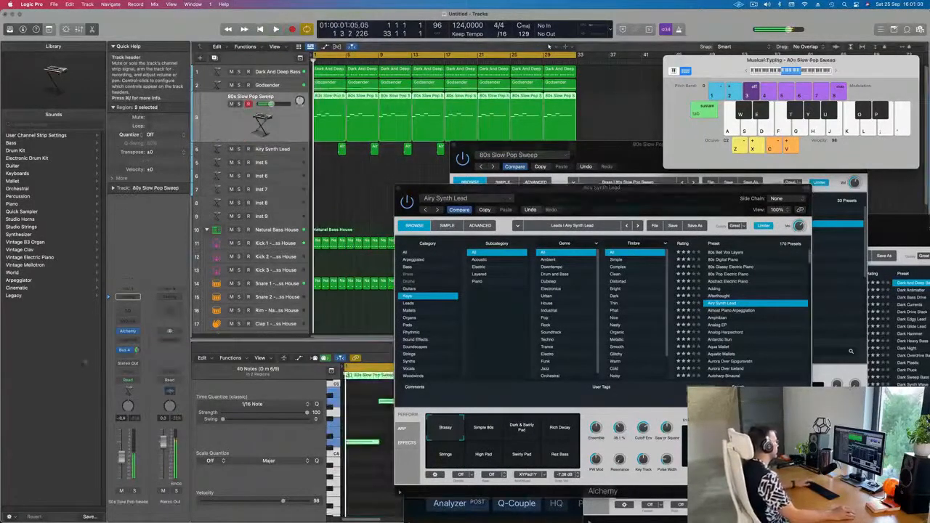
Step: Open the Alchemy instrument window for the 80s Slow Pop Sweep brass track
key("space")
left_click(129, 331)
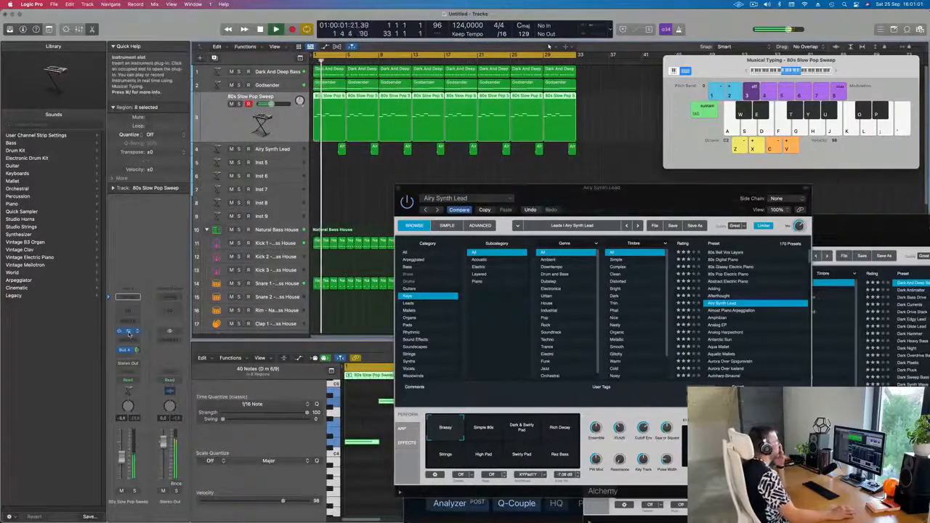
left_click(129, 332)
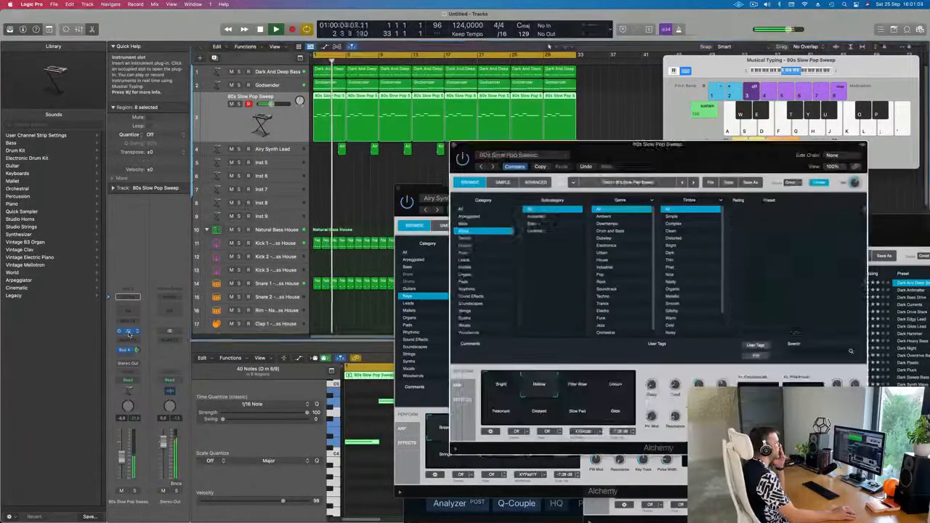
left_click_drag(647, 161, 552, 161)
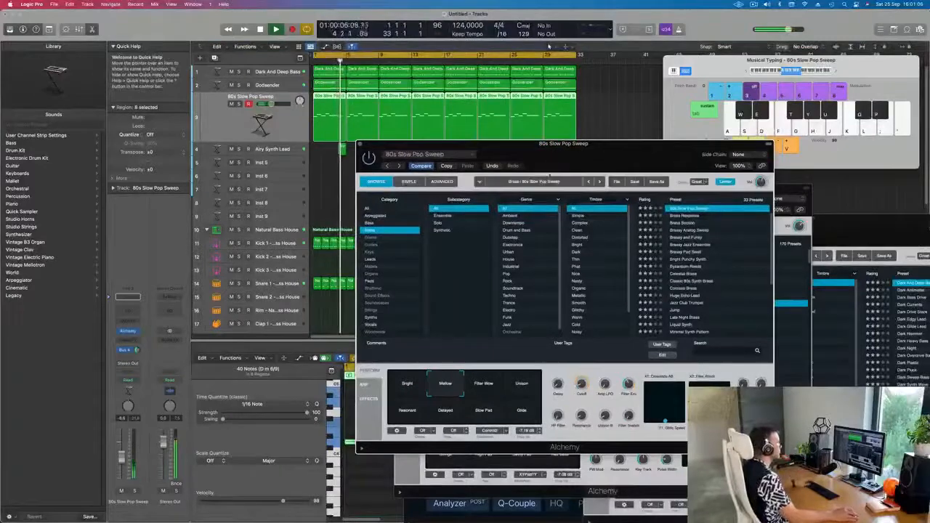
key("space")
key("space")
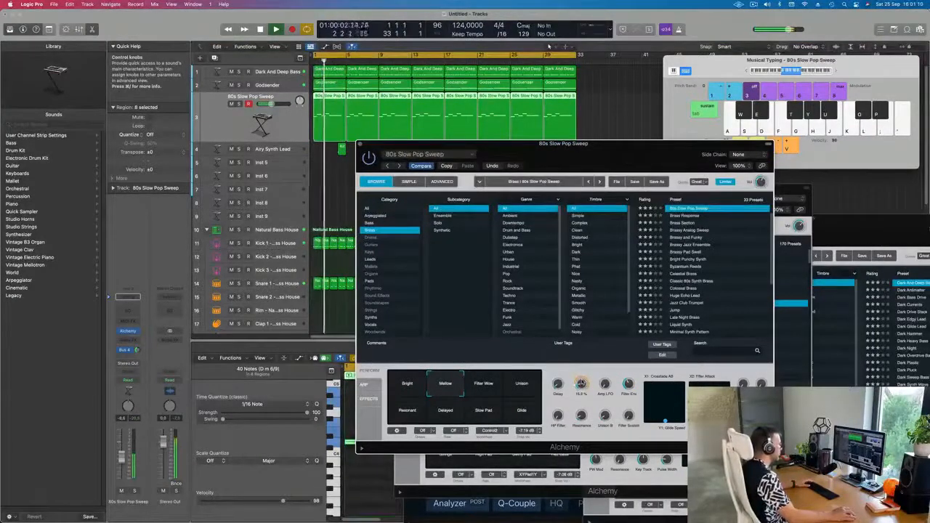
Step: Audition the brass Alchemy's performance snapshots during playback, ending on Mellow
left_click(527, 386)
left_click(489, 386)
key("space")
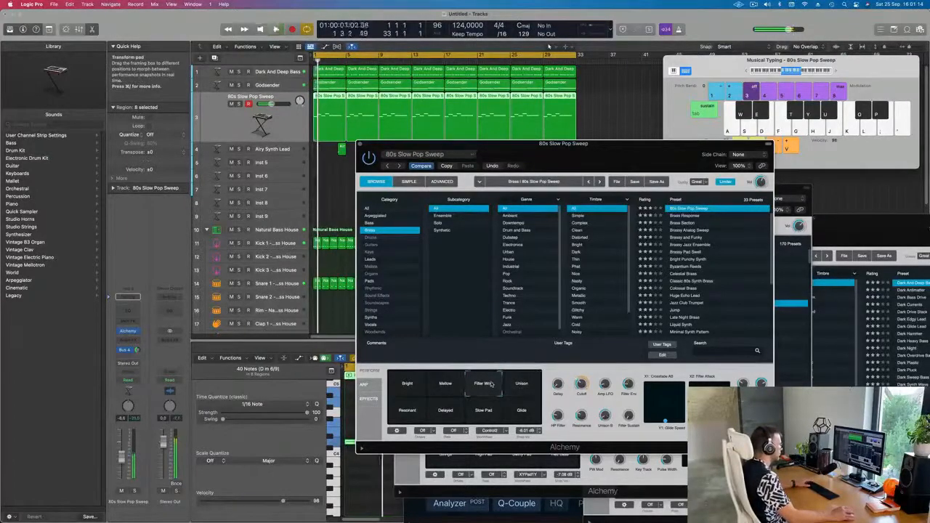
key("space")
left_click(448, 387)
key("space")
left_click(407, 388)
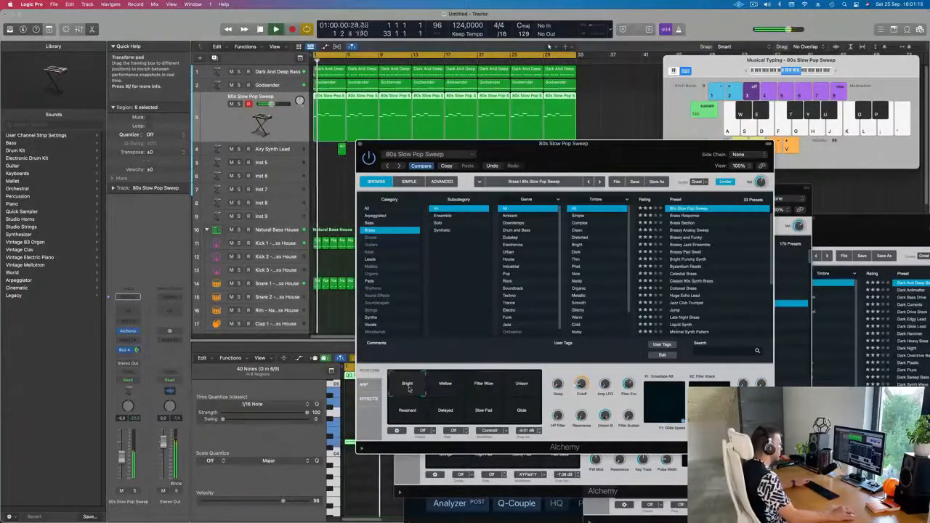
left_click(407, 411)
key("space")
left_click(445, 412)
left_click(484, 412)
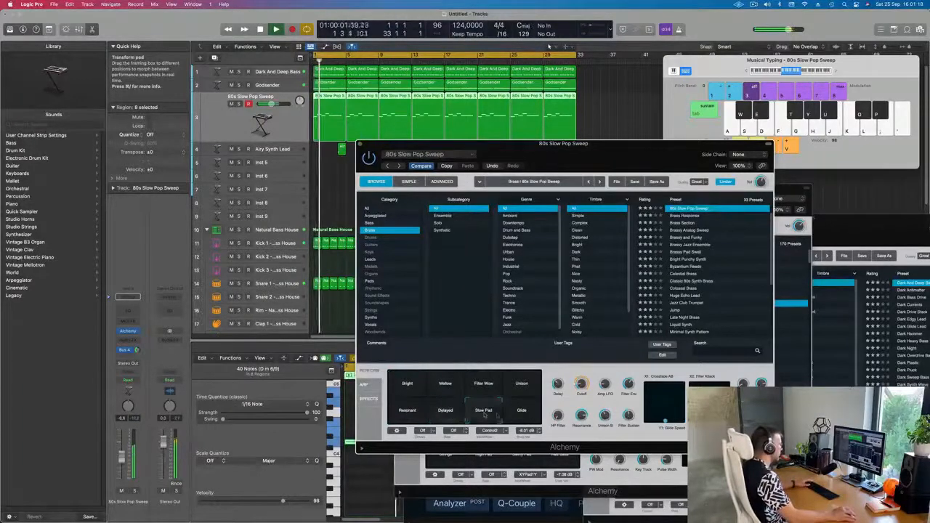
left_click(523, 413)
left_click(447, 387)
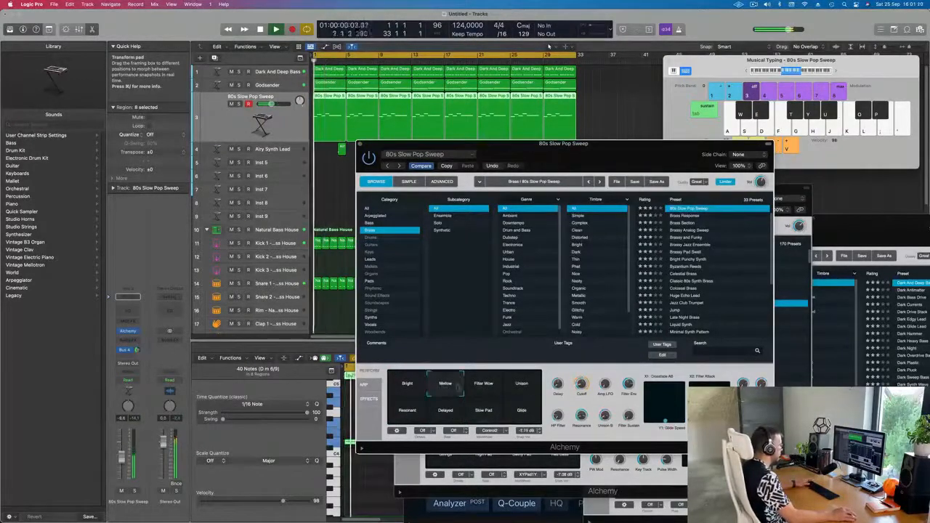
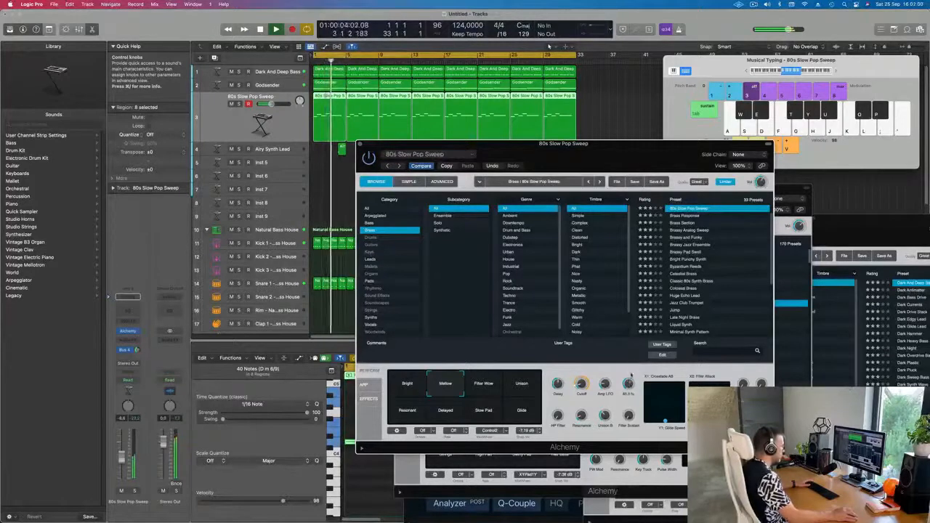
key("Return")
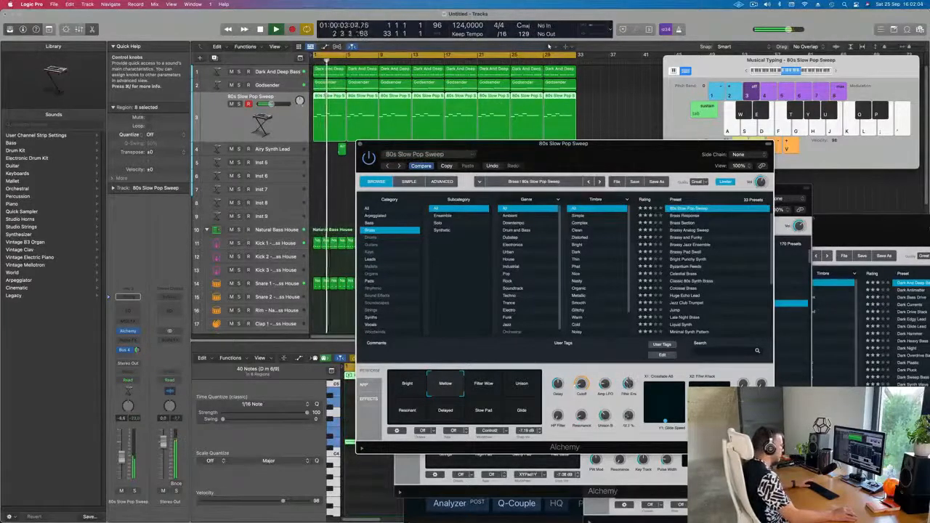
key("Return")
key("space")
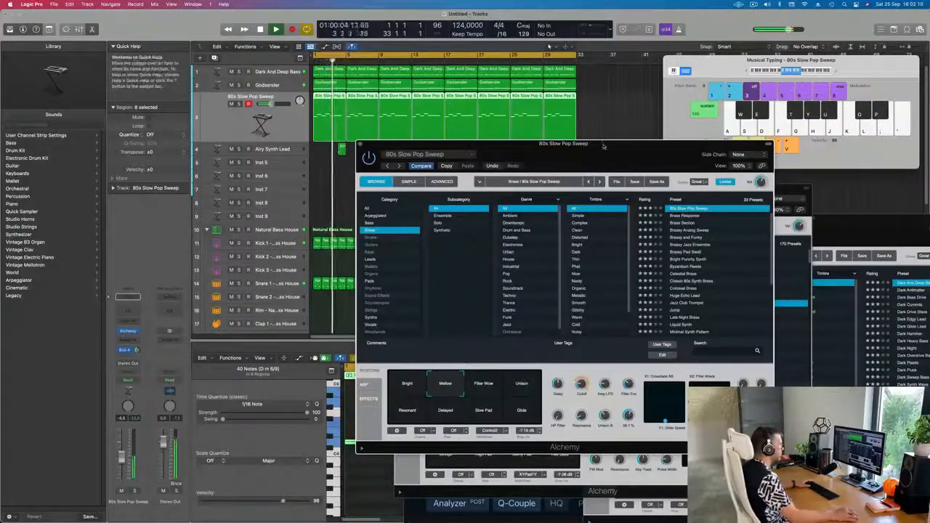
left_click_drag(603, 146, 659, 108)
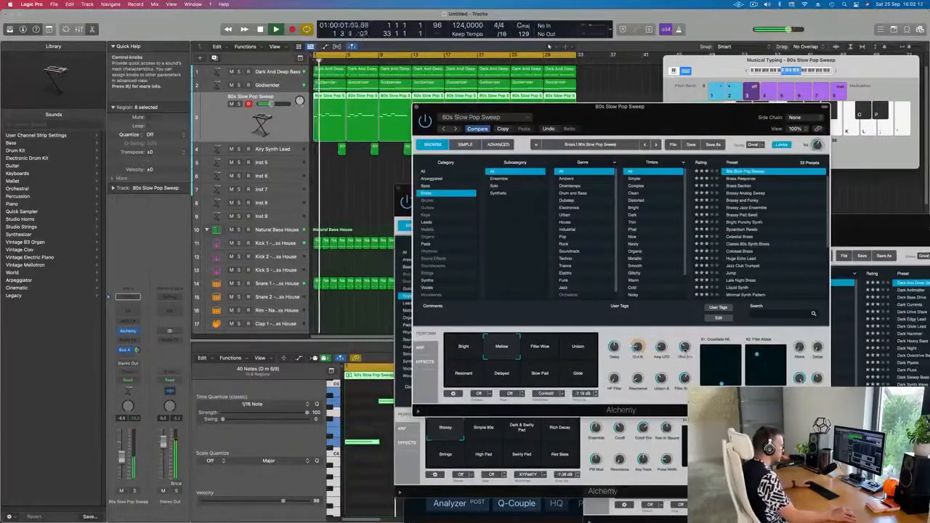
key("Return")
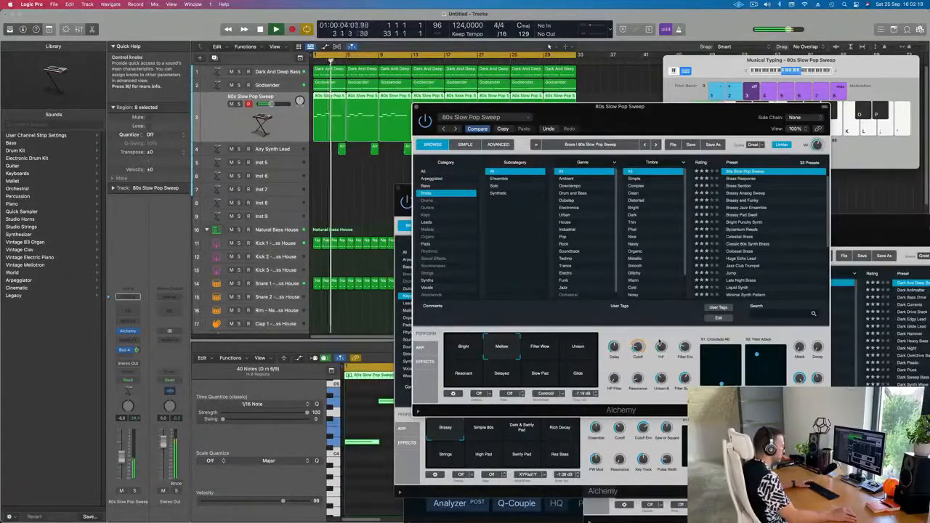
key("Return")
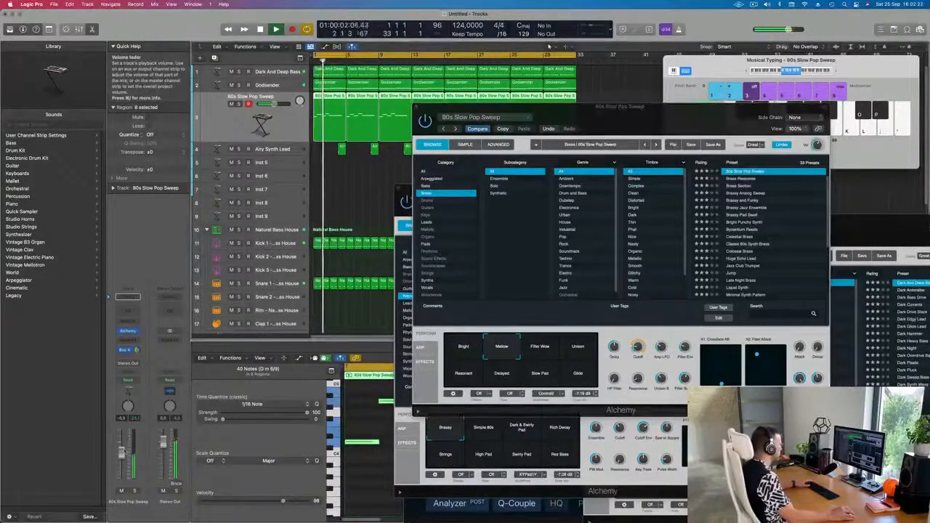
Step: Insert a Compressor in an audio effect slot of the 80s Slow Pop Sweep brass track
left_click(128, 340)
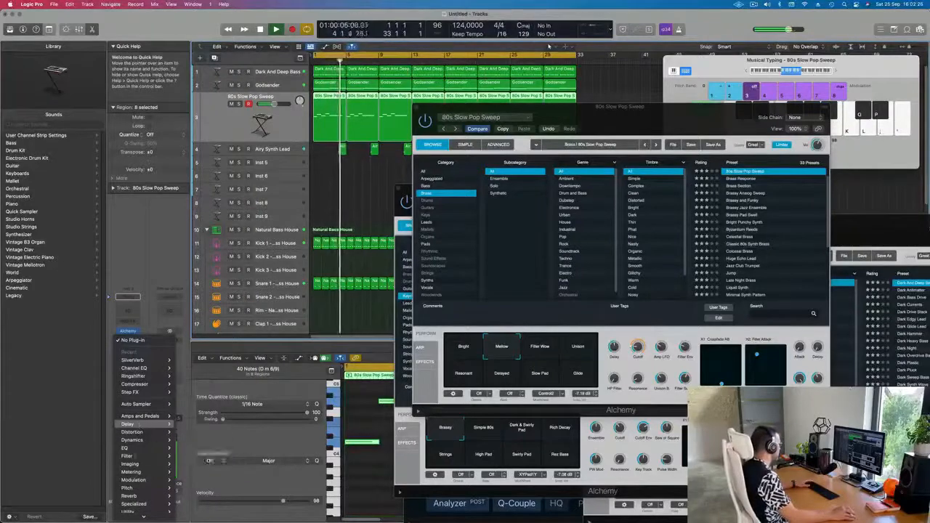
mouse_move(140, 456)
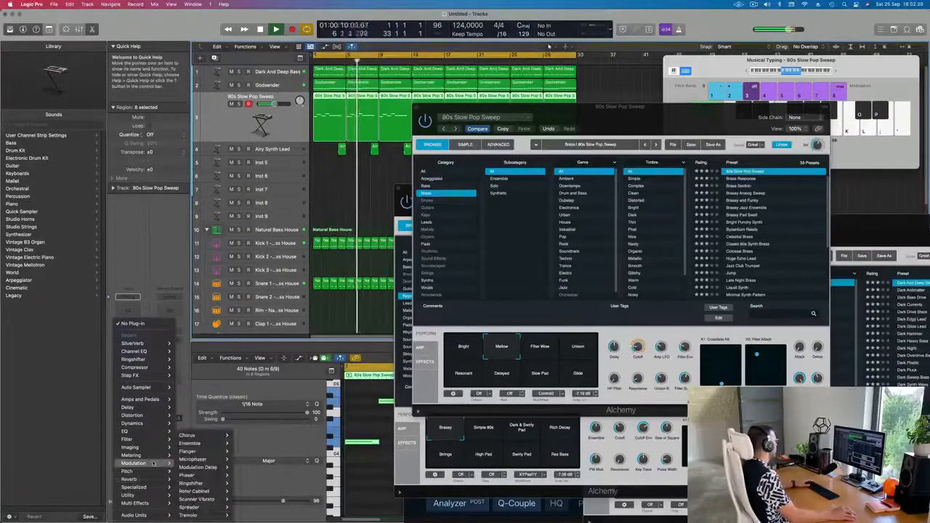
mouse_move(145, 423)
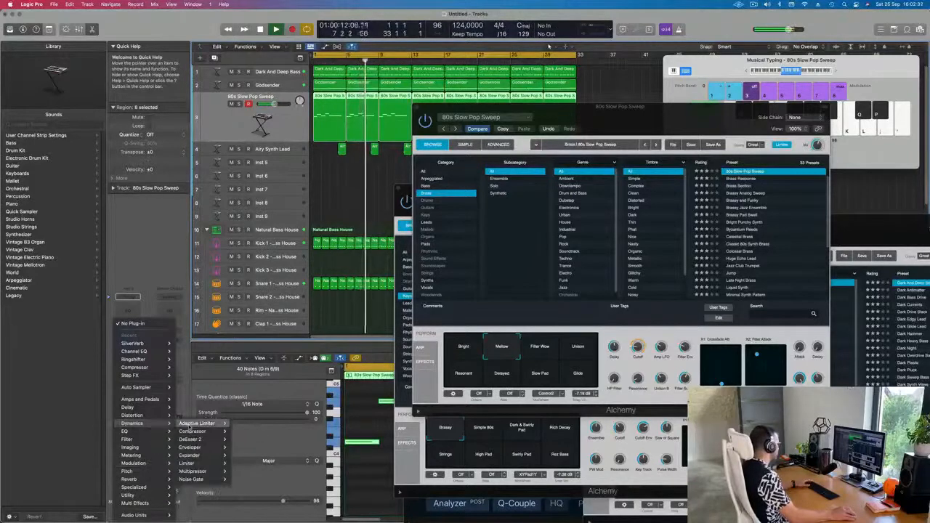
left_click(242, 432)
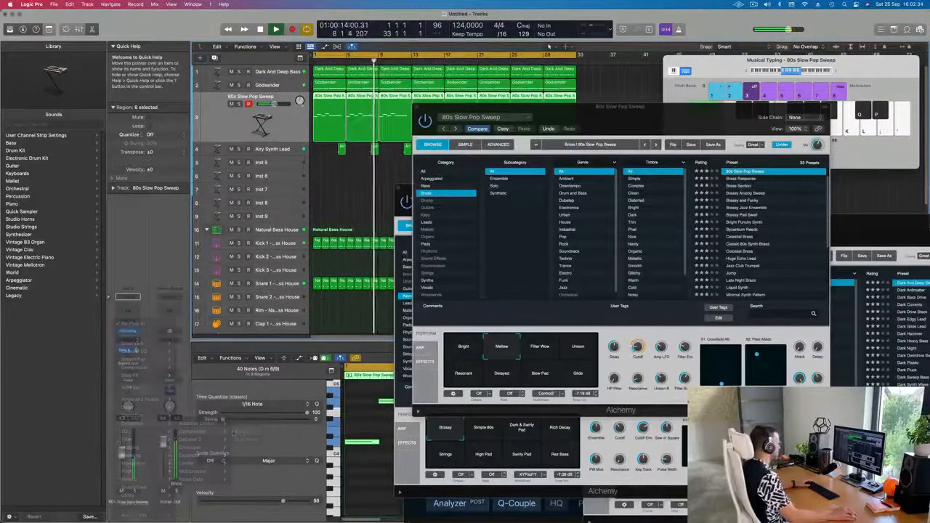
Step: Set the compressor's side chain input to Kick 1 – Natural Bass House (Inst 10)
left_click_drag(435, 121, 418, 121)
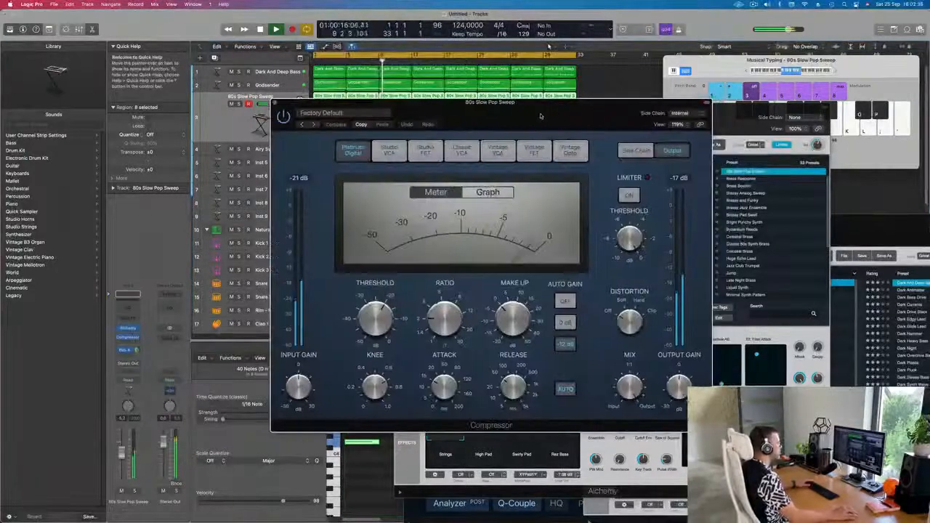
left_click(683, 114)
mouse_move(688, 144)
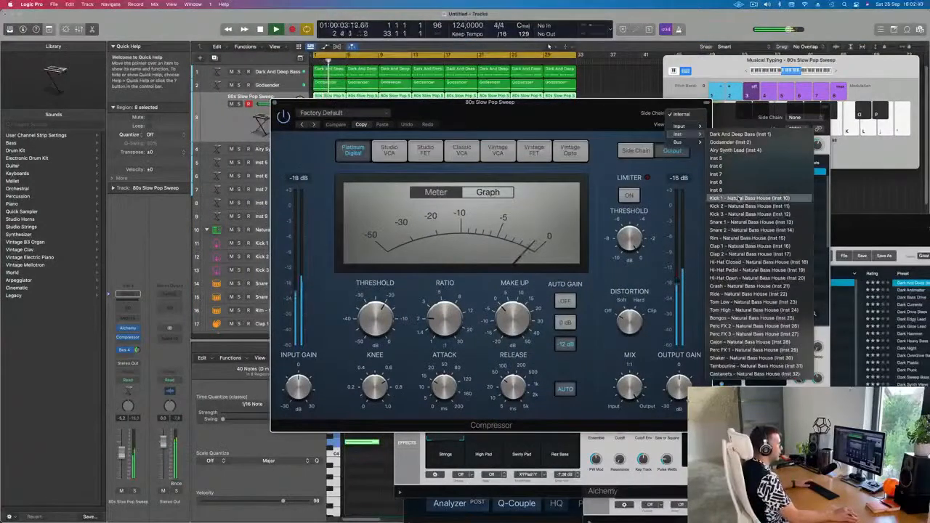
left_click(741, 198)
Step: Nudge the brass compressor's ratio slightly during playback
left_click_drag(597, 120, 669, 119)
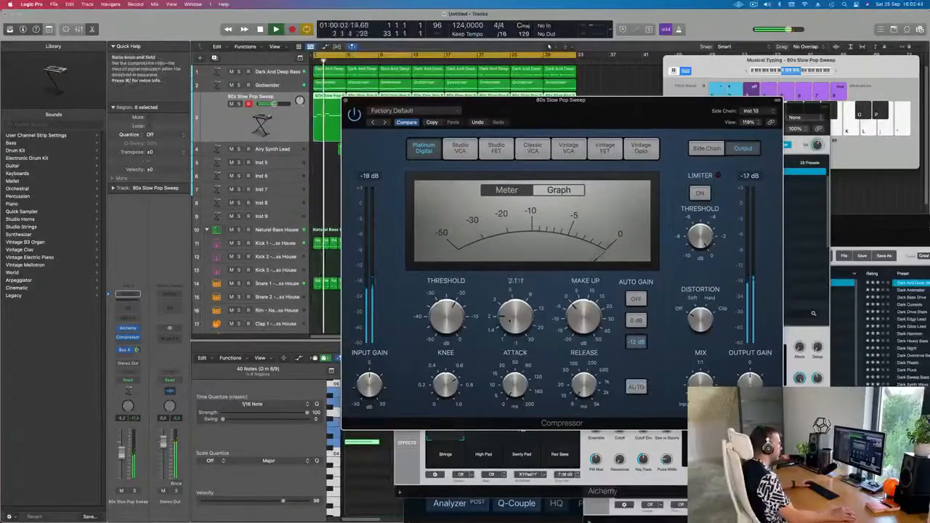
left_click_drag(507, 306, 510, 302)
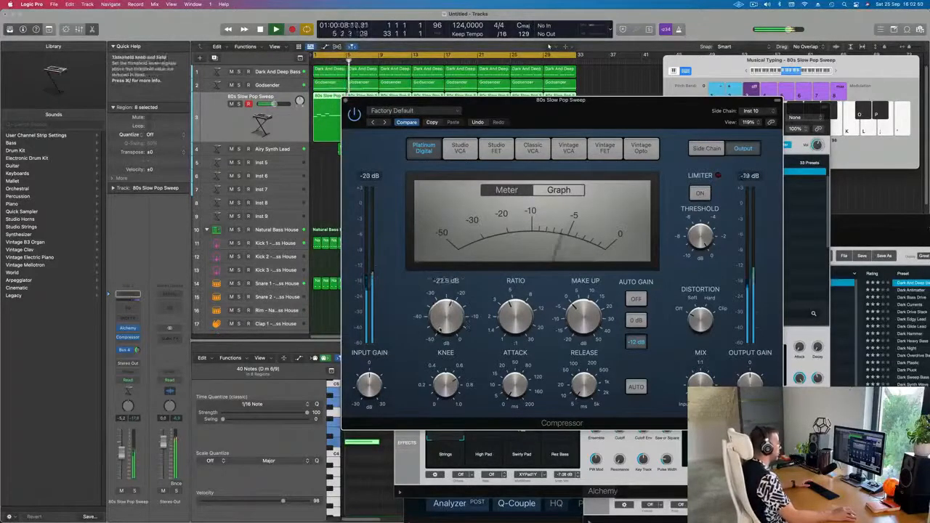
left_click_drag(611, 114, 651, 100)
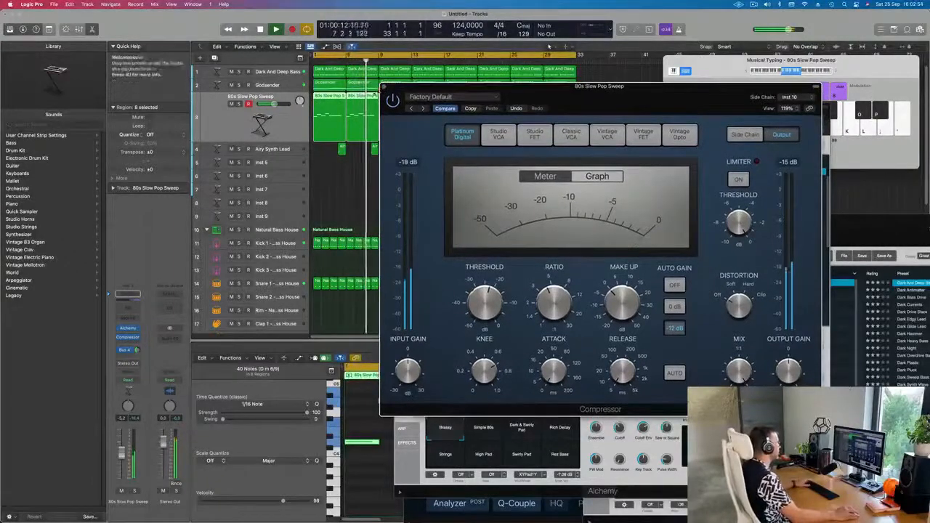
Step: Select the Dark And Deep Bass track, close the open plugin windows and open the Mixer
left_click(289, 72)
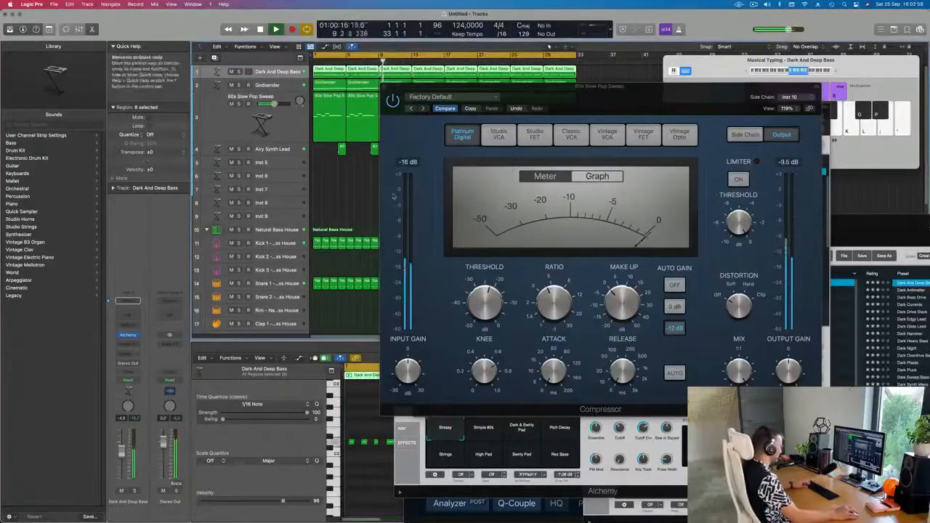
key("super+k")
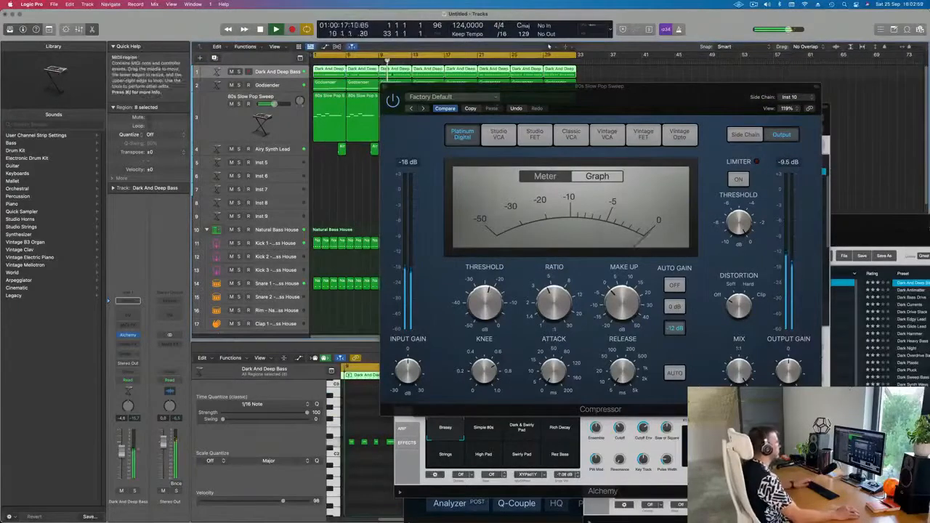
left_click(385, 86)
key("x")
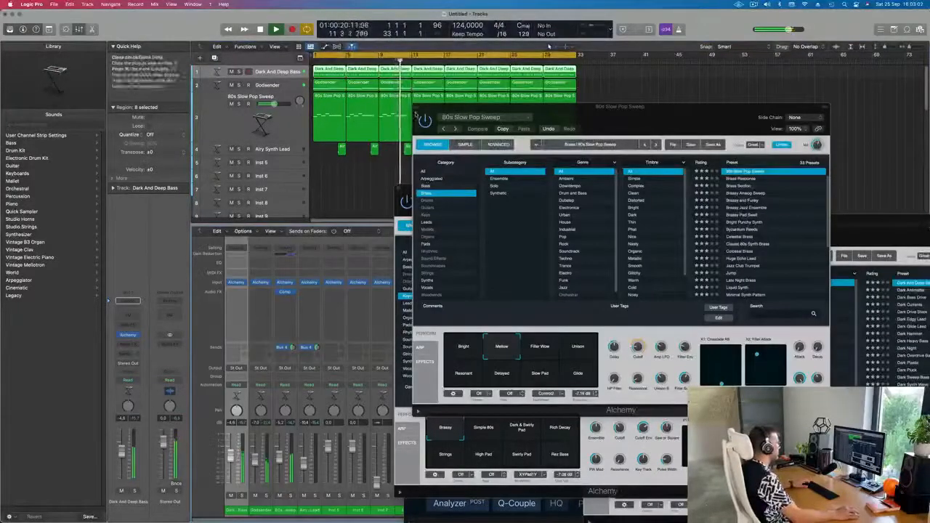
left_click(418, 107)
left_click(400, 189)
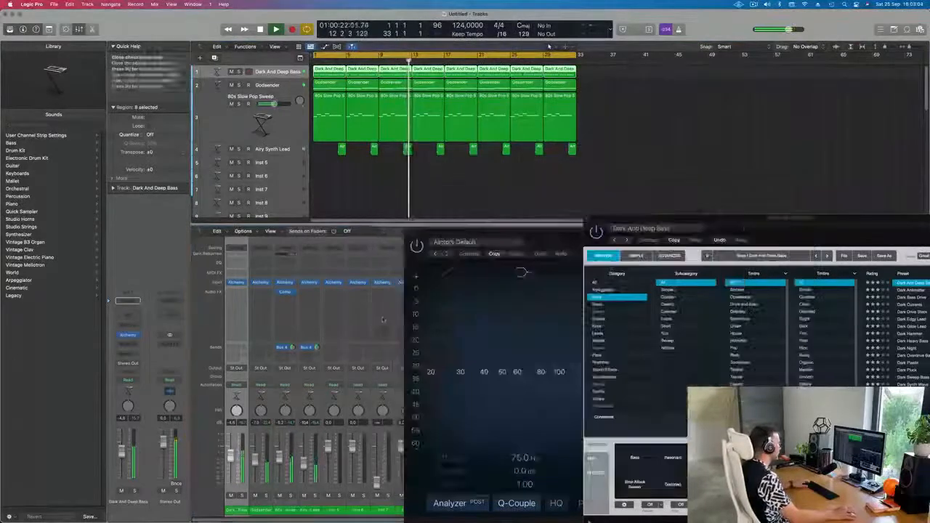
left_click(410, 237)
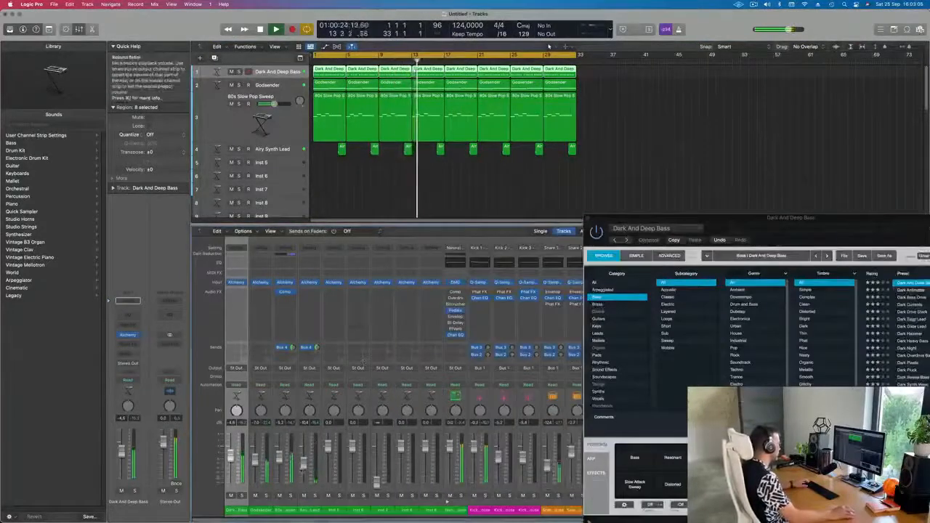
key("Return")
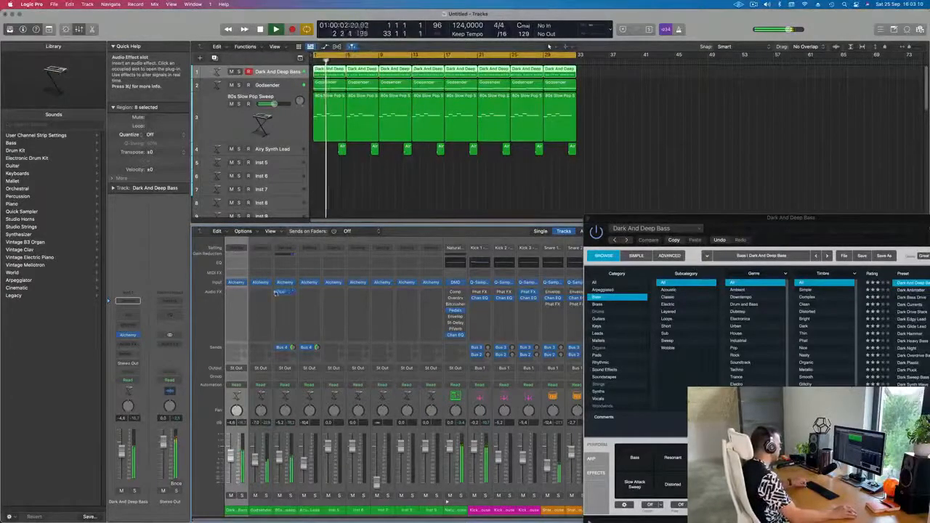
Step: Copy the brass track's compressor onto the Dark And Deep Bass channel, enable its Auto release and play it back
left_click_drag(276, 292, 242, 293)
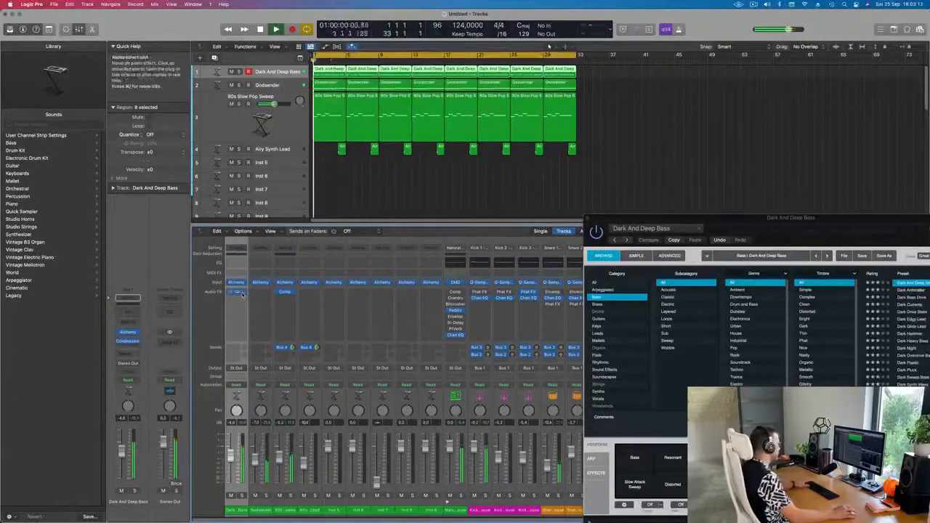
left_click(238, 293)
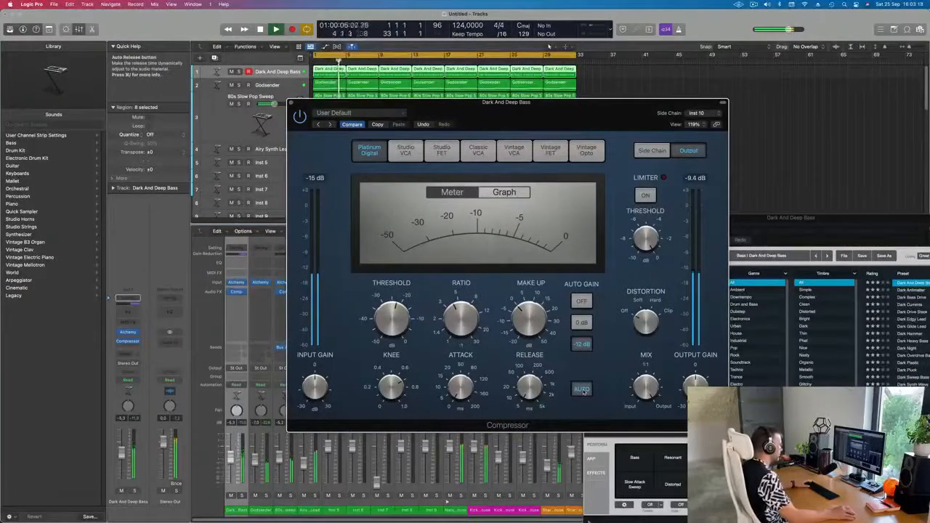
left_click(583, 390)
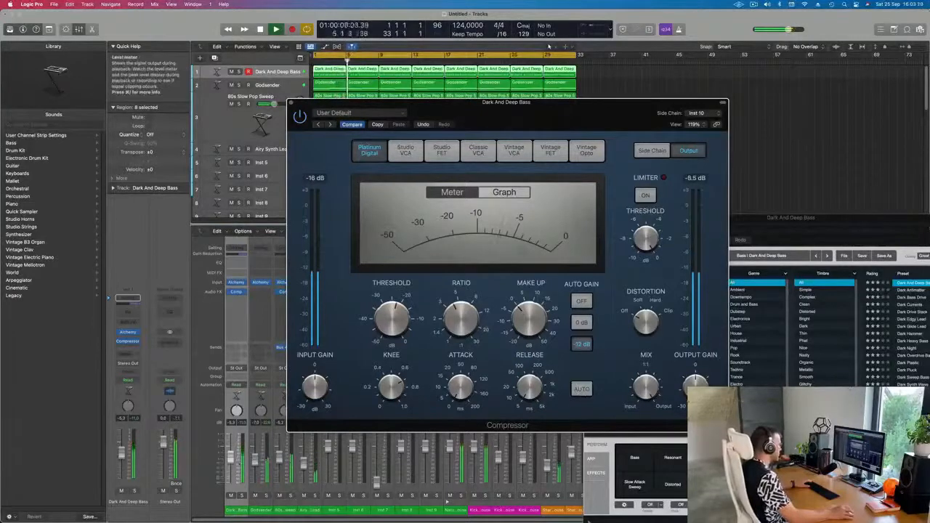
left_click_drag(230, 458, 230, 460)
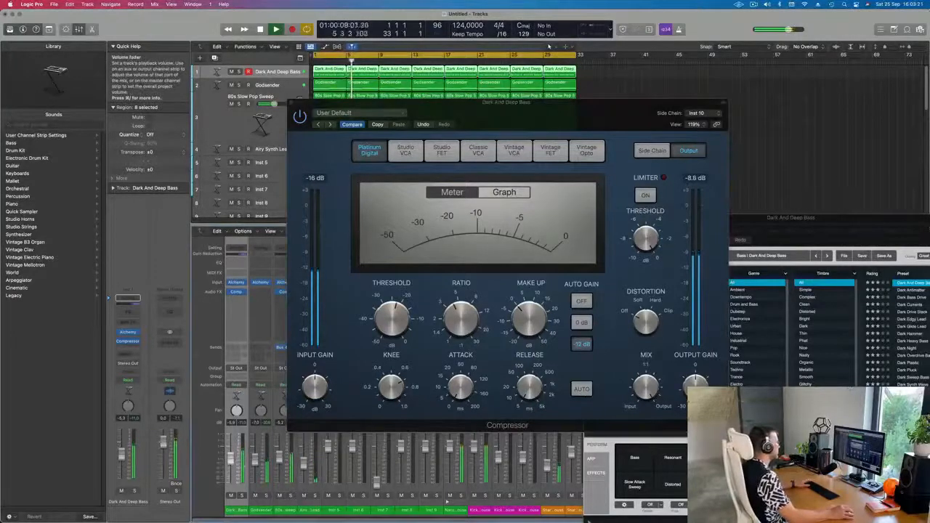
left_click(292, 102)
key("space")
key("space")
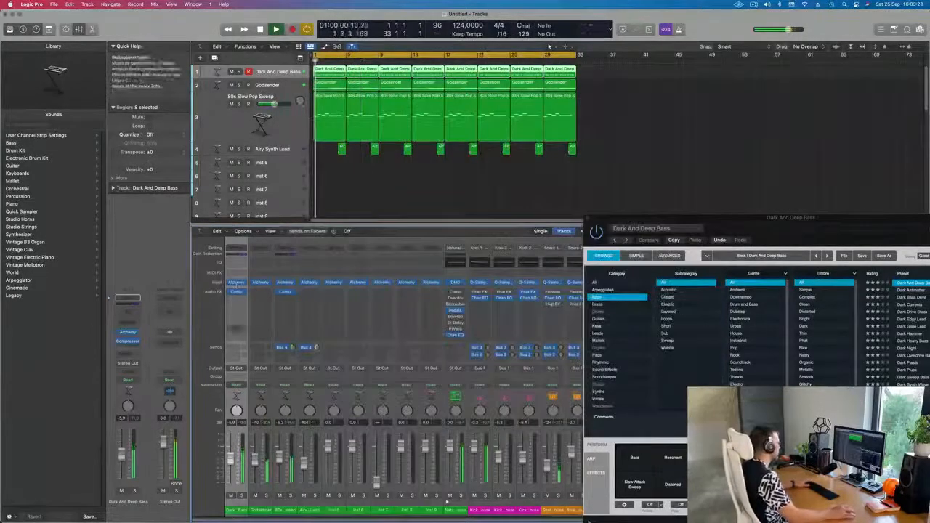
Step: Open the Dark And Deep Bass Alchemy instrument window to inspect it, then close it
left_click(239, 283)
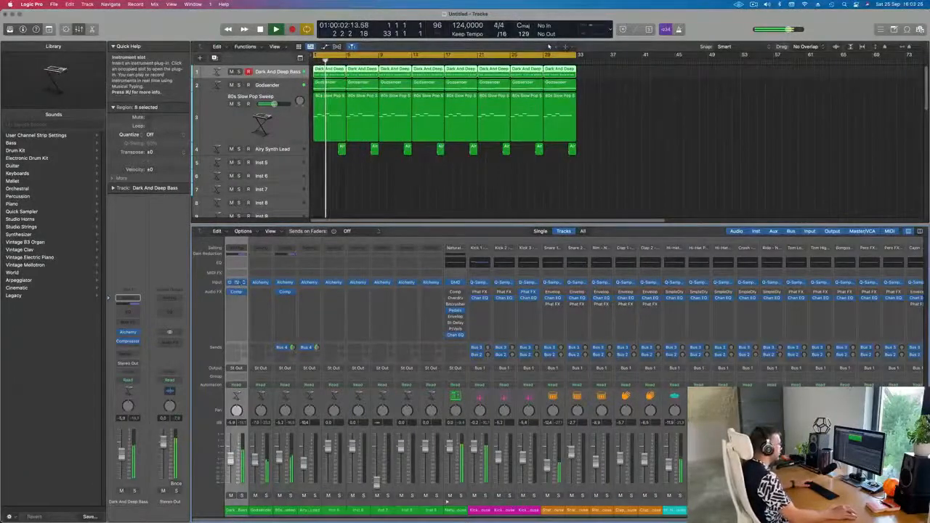
left_click(238, 283)
left_click_drag(807, 221, 543, 136)
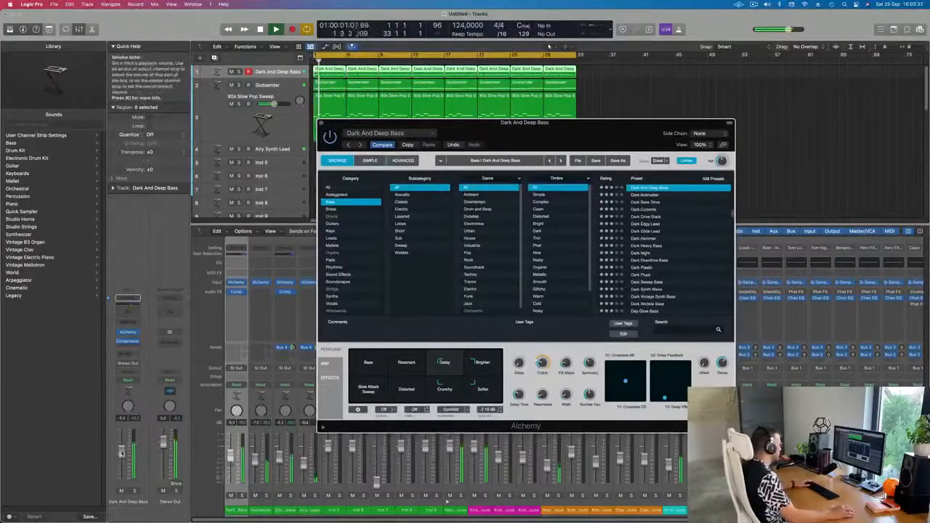
left_click_drag(121, 452, 121, 453)
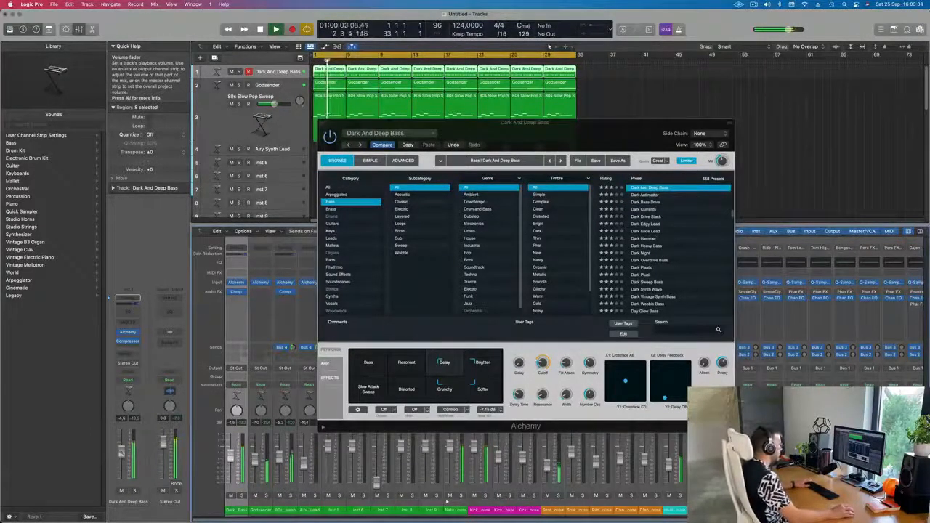
left_click(322, 124)
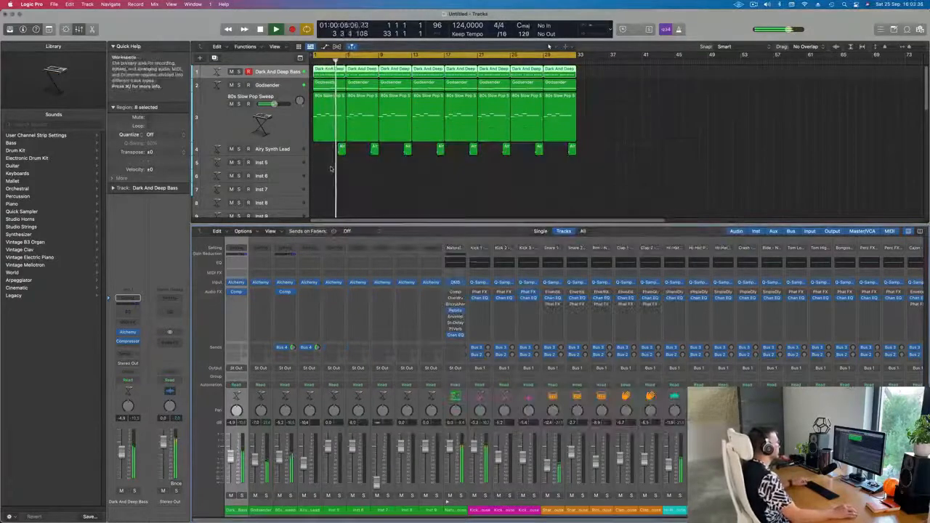
Step: Open the Alchemy windows of the Inst 5 track and the 80s Slow Pop Sweep brass track
scroll(336, 180, "down", 2)
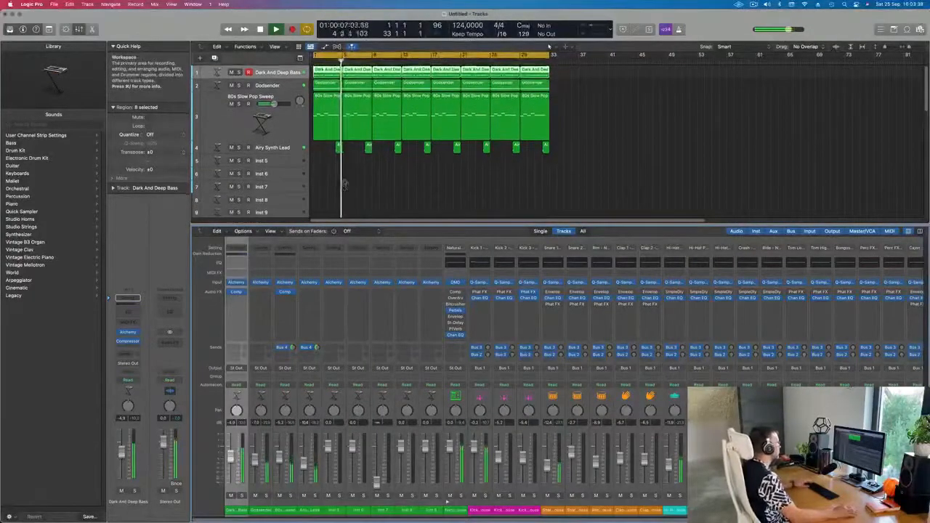
left_click(318, 114)
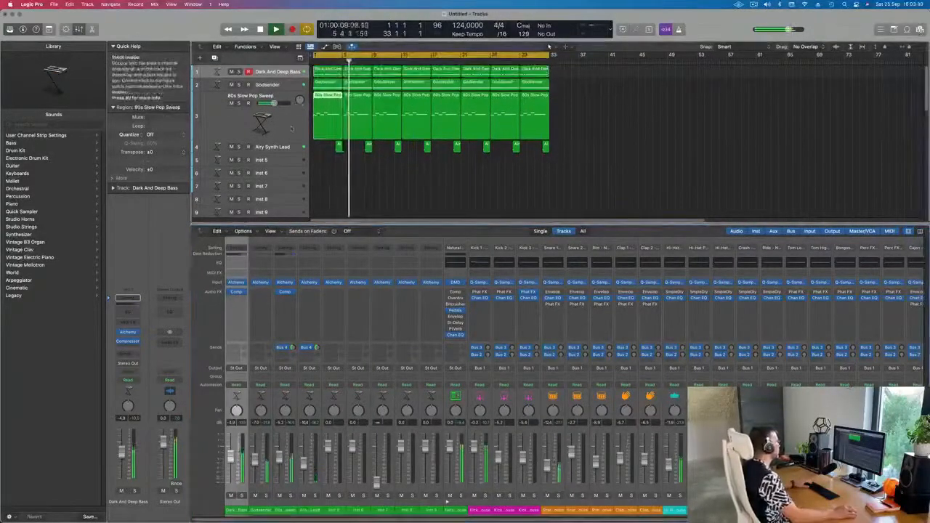
left_click(281, 161)
key("space")
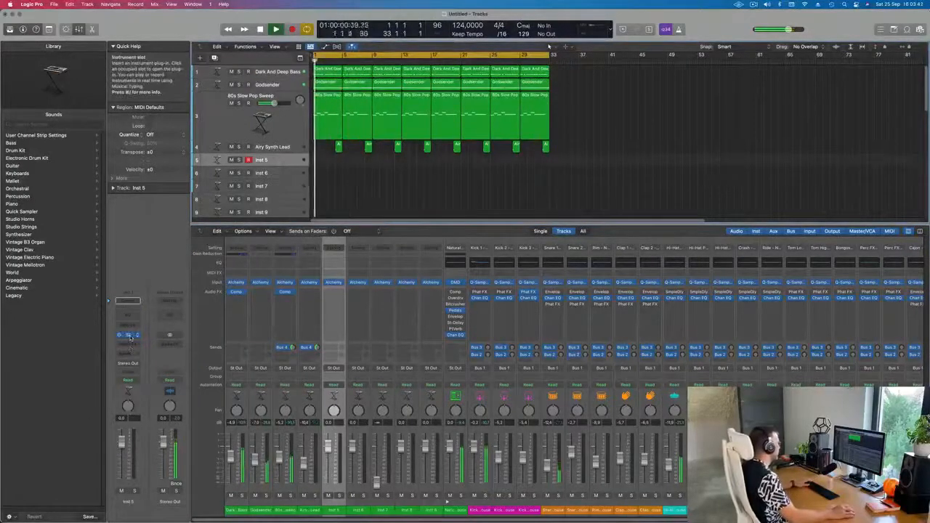
left_click(129, 335)
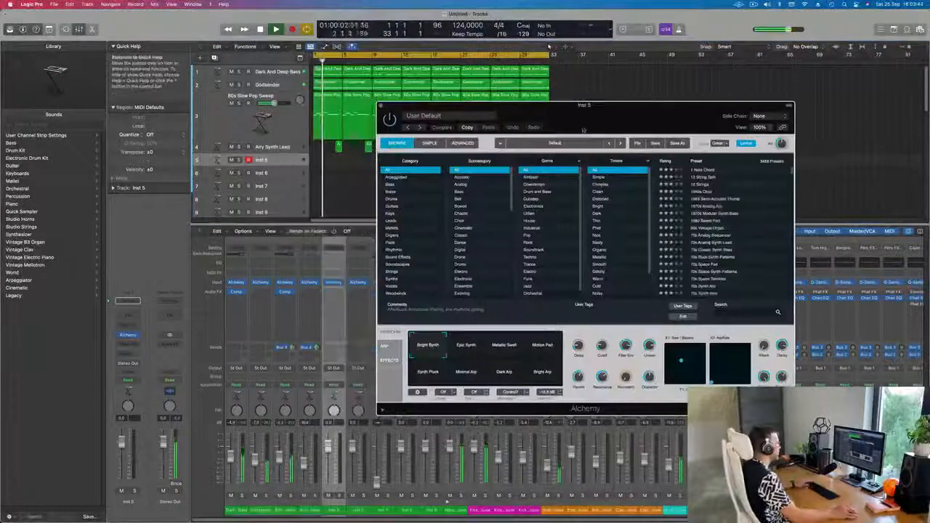
left_click(289, 119)
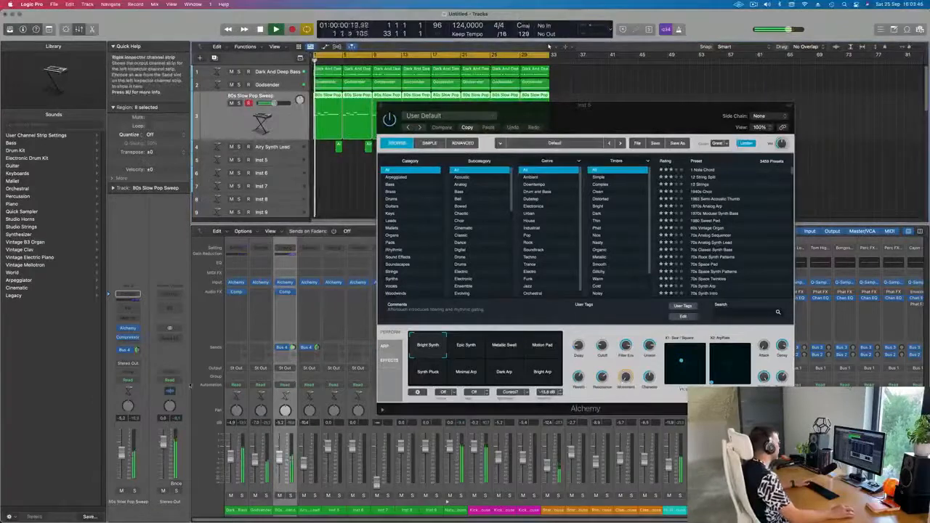
left_click(128, 329)
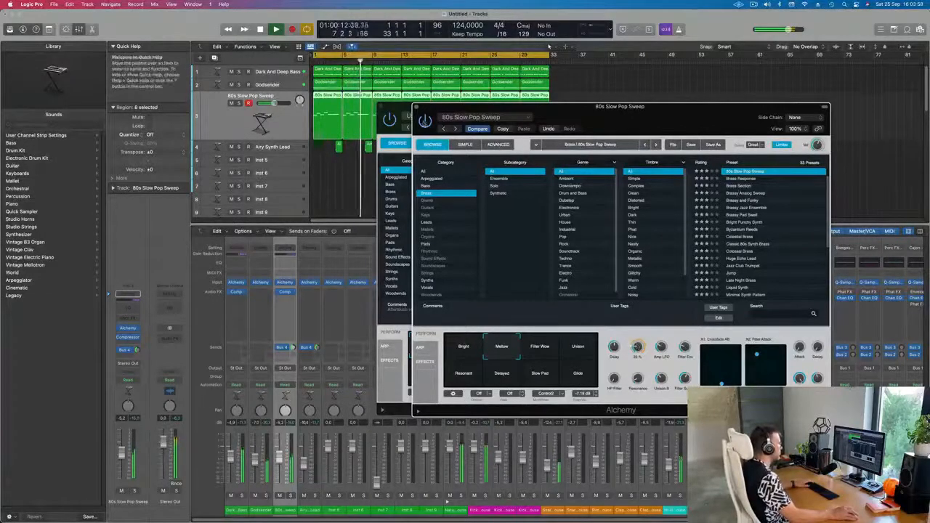
Step: Close the brass Alchemy window and load the 70s Space Pad preset from the Pads category on Inst 5
key("Return")
left_click(416, 107)
left_click_drag(473, 109, 414, 109)
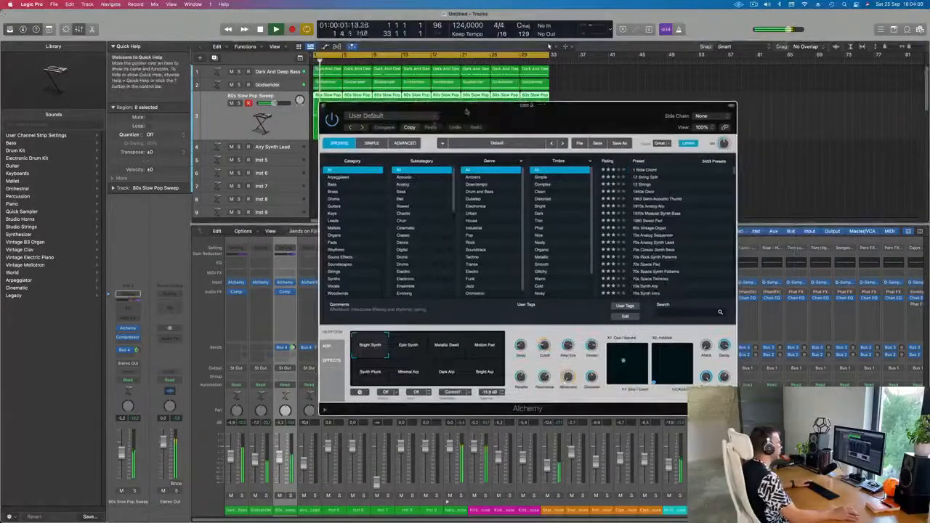
left_click(336, 243)
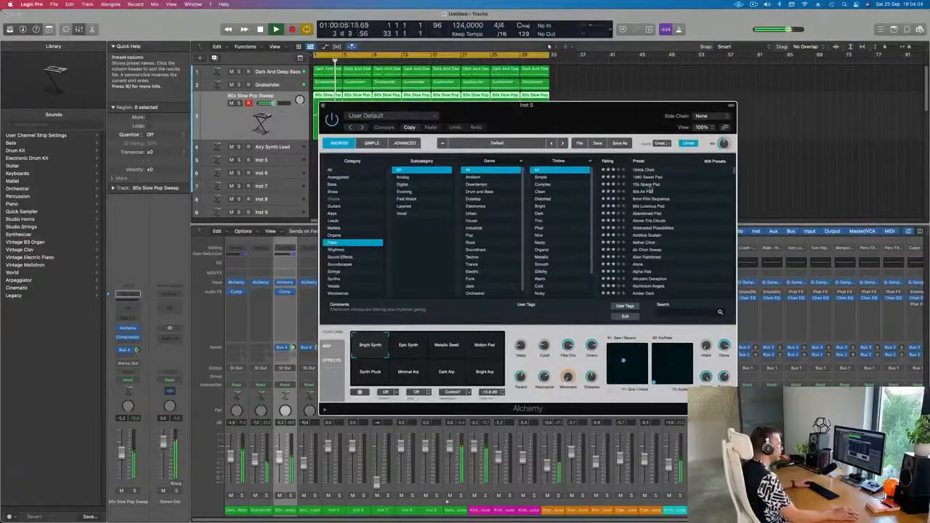
left_click(638, 186)
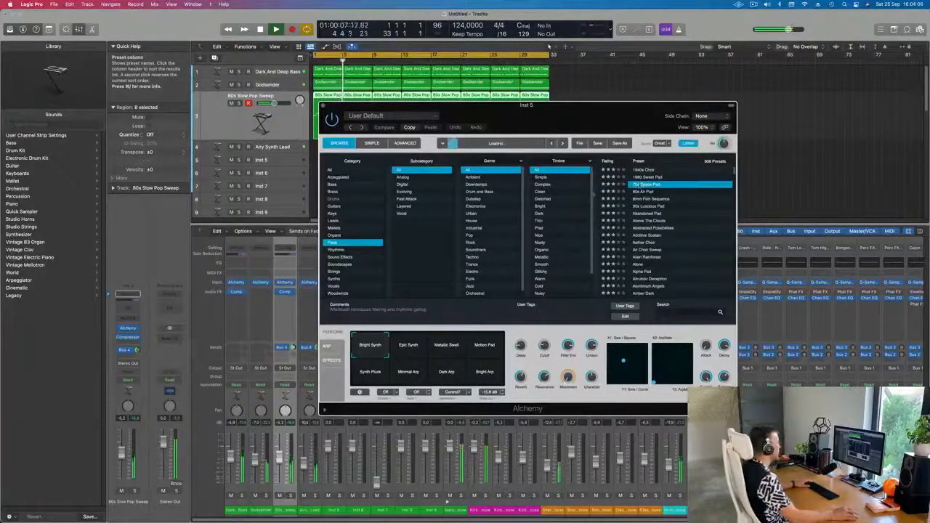
left_click_drag(616, 117, 612, 116)
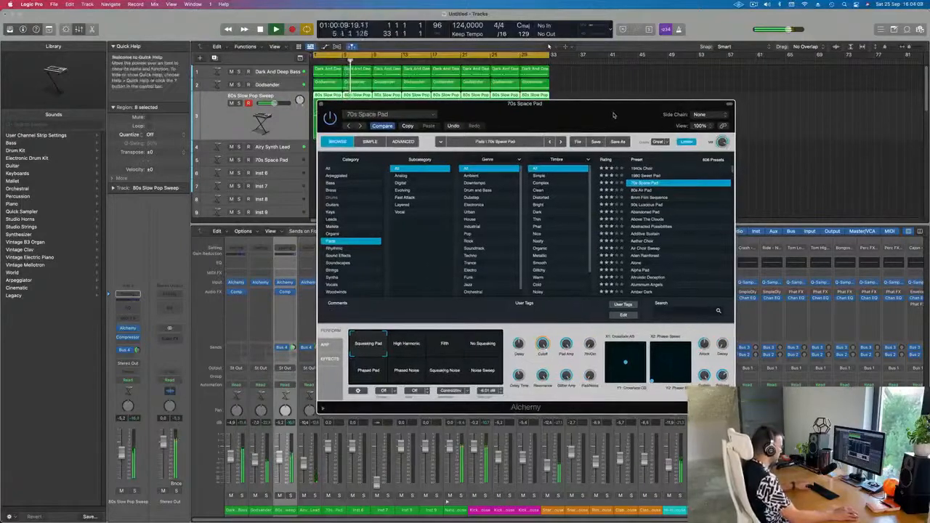
Step: Open Musical Typing, rearrange the Alchemy window and select the 70s Space Pad track
key("super+k")
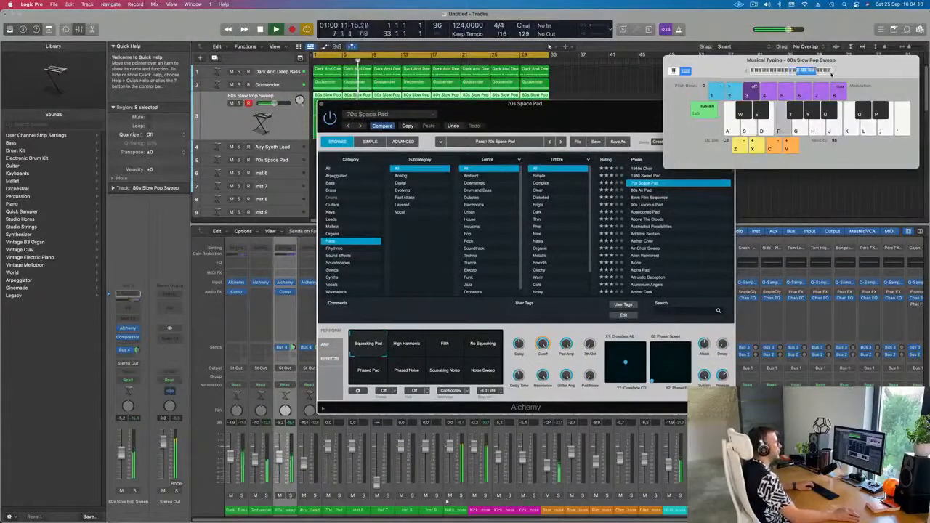
left_click_drag(602, 114, 568, 131)
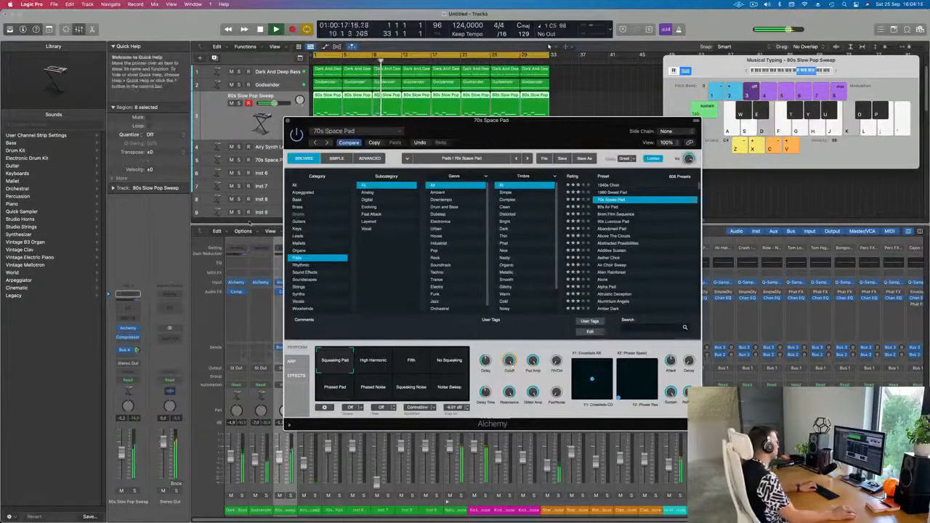
left_click_drag(484, 138, 650, 201)
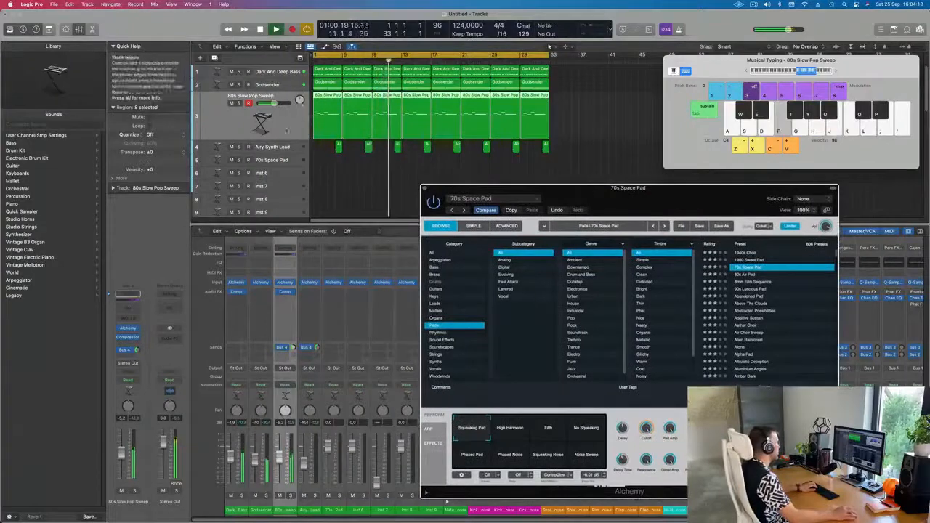
left_click(285, 165)
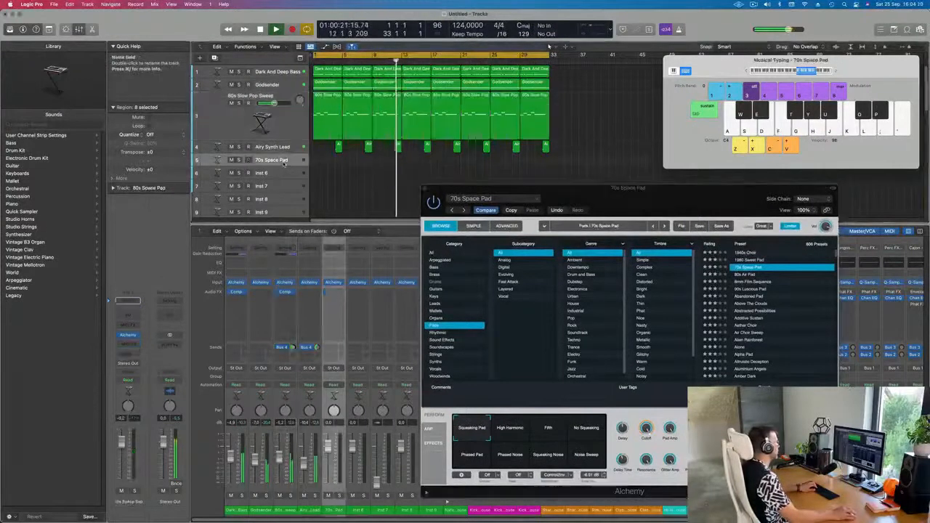
left_click_drag(638, 191, 499, 133)
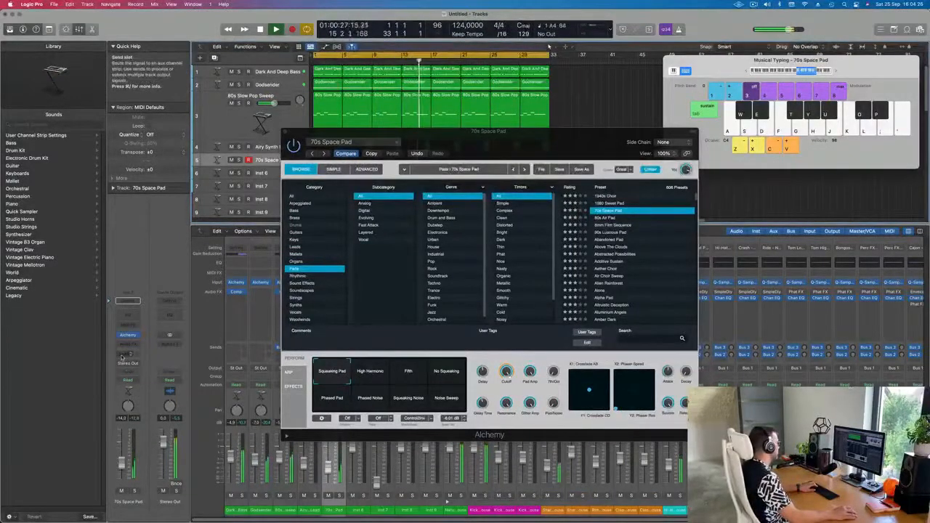
Step: Add a send from the 70s Space Pad channel to Bus 3 → Reverb
left_click(128, 300)
mouse_move(126, 366)
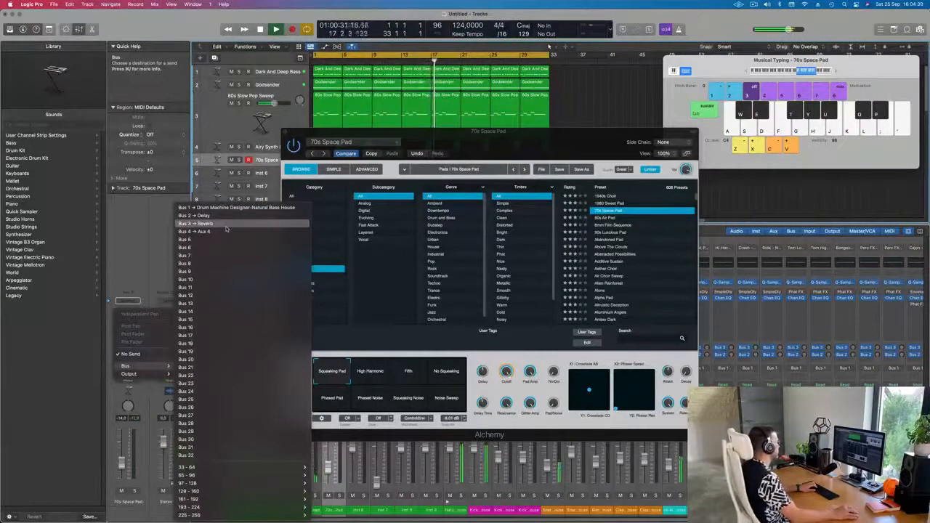
left_click(226, 225)
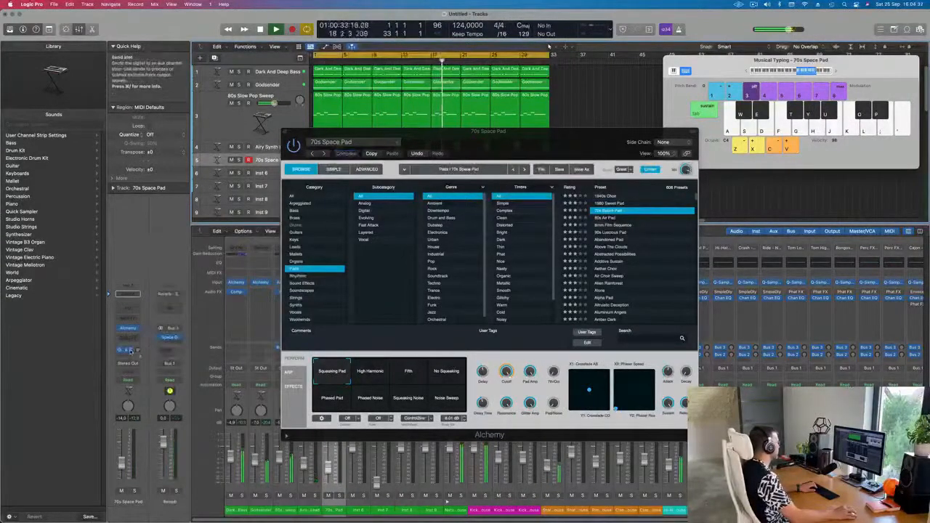
Step: Change the pad channel's send destination to Bus 4
left_click(131, 351)
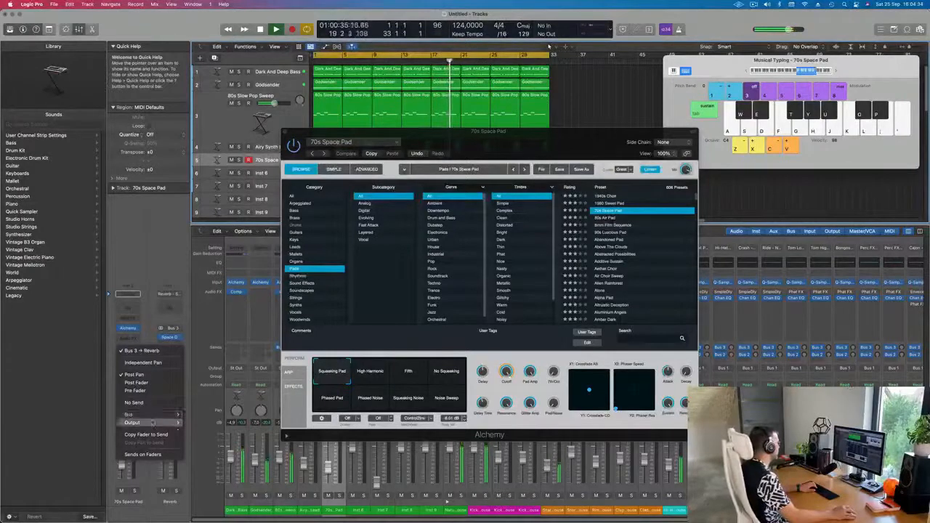
mouse_move(134, 414)
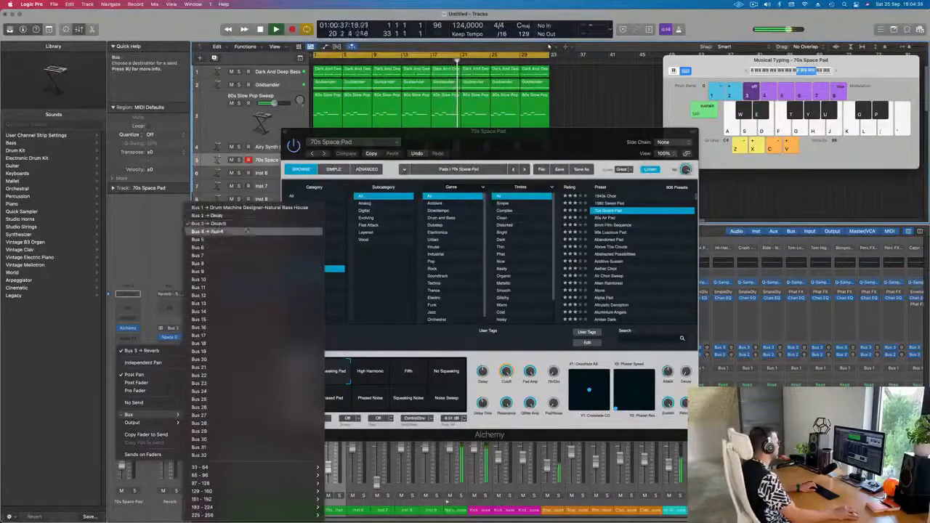
left_click(220, 232)
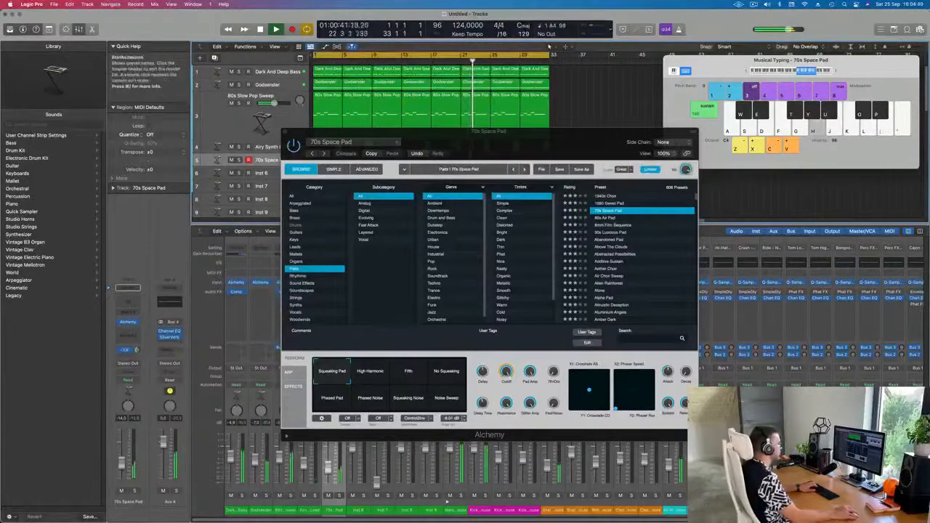
Step: Switch the pad's Alchemy preset to 80s Air Pad and play notes with Musical Typing to audition it
left_click(446, 371)
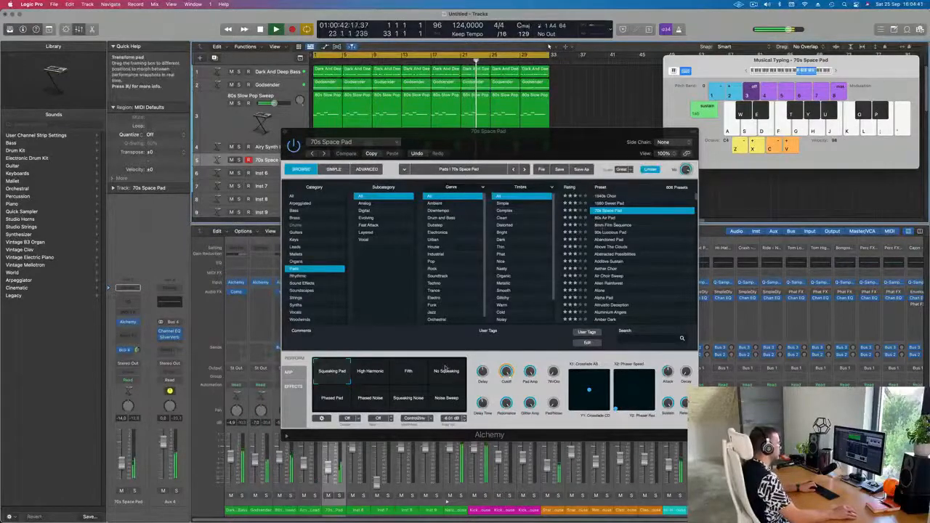
left_click(610, 218)
key("k")
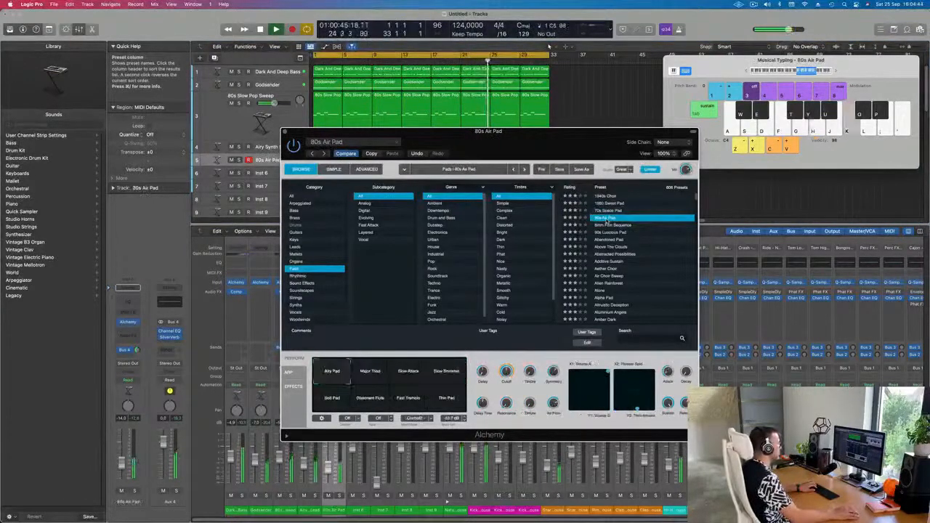
key("g")
key("f")
key("f")
key("d")
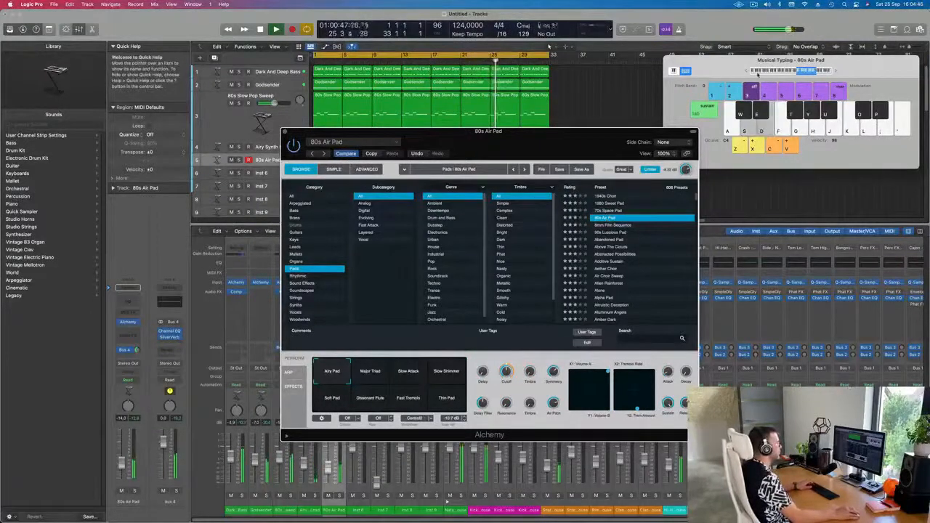
key("a")
key("s")
key("d")
key("a")
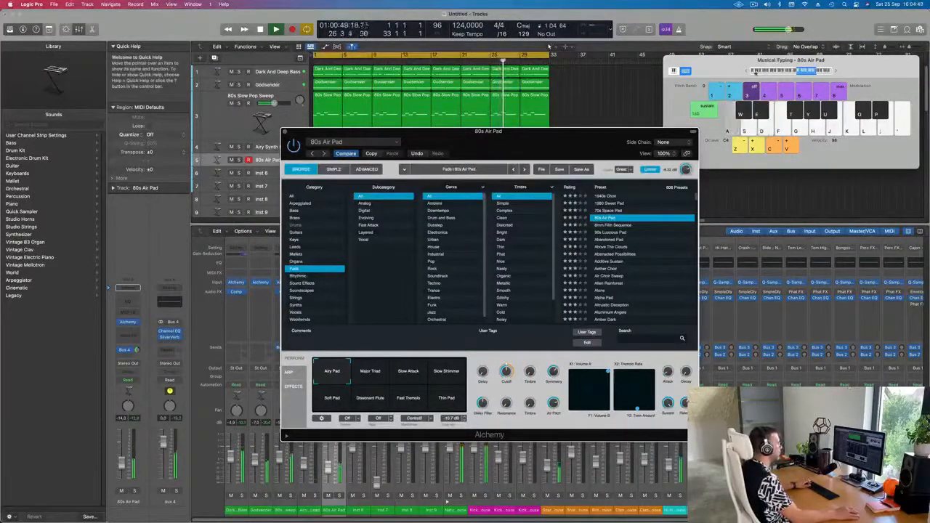
Step: Shift the Musical Typing keyboard range and audition the Slow Attack performance pad while playing notes
left_click(748, 72)
key("d")
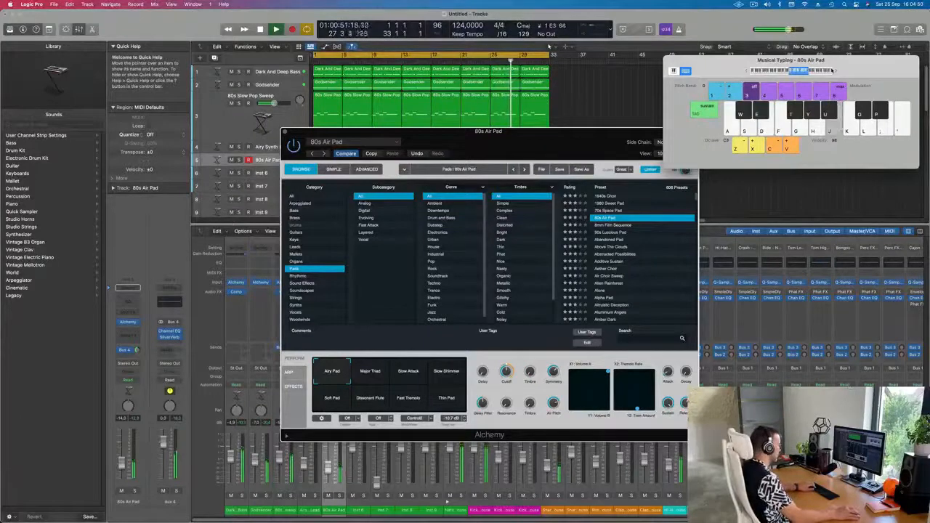
key("k")
key("k")
key("k")
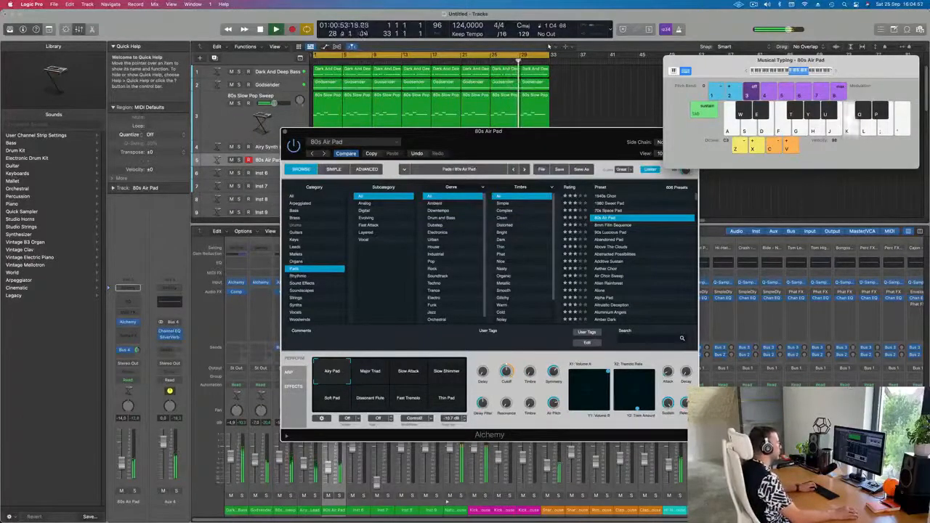
key("h")
key("j")
left_click(416, 379)
key("h")
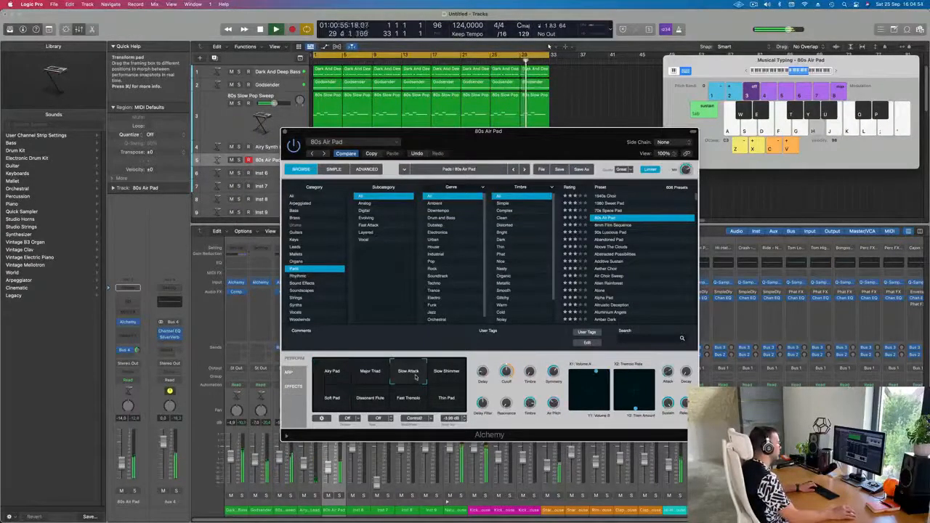
Step: Raise the pad channel's volume fader and audition the Slow Shimmer performance pad
left_click(123, 452)
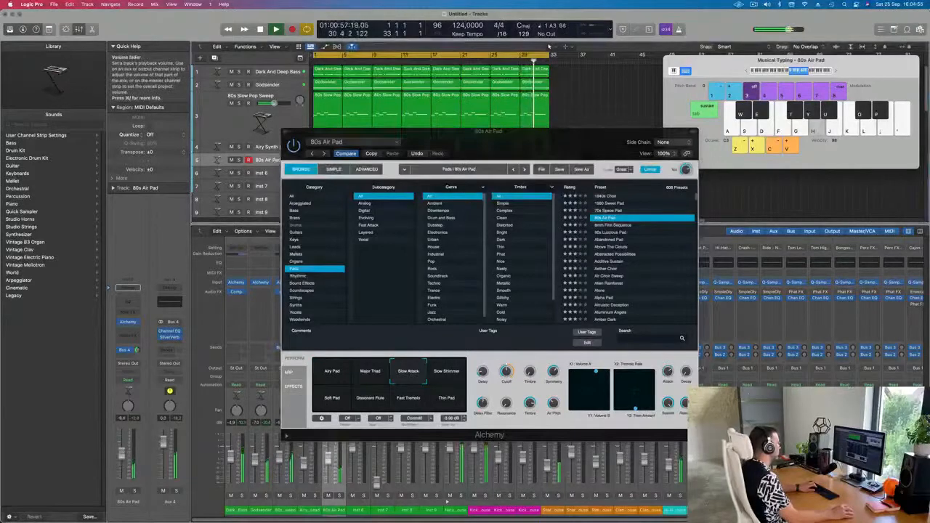
key("j")
key("h")
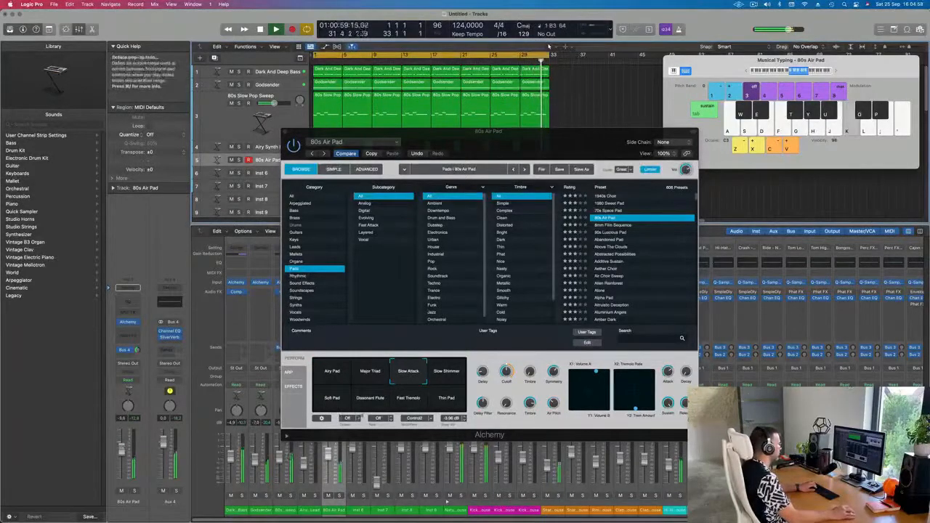
left_click(441, 385)
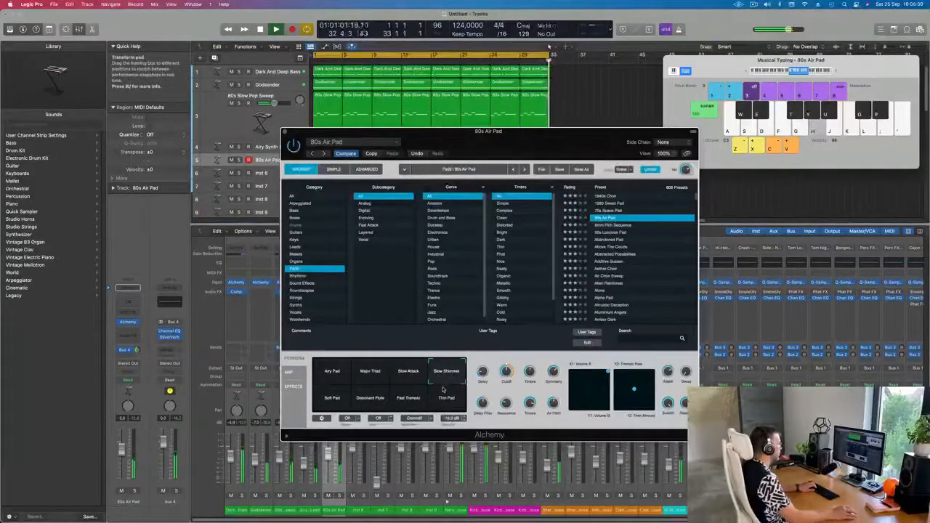
key("h")
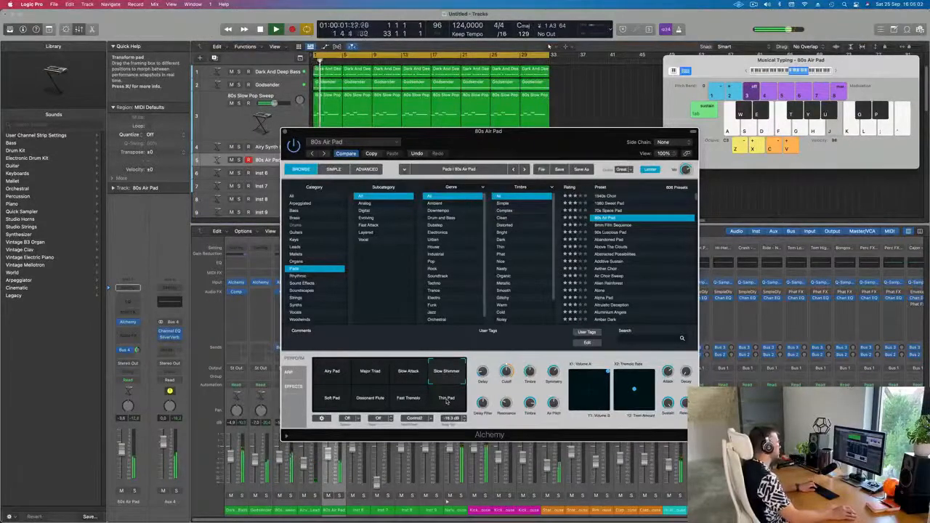
key("j")
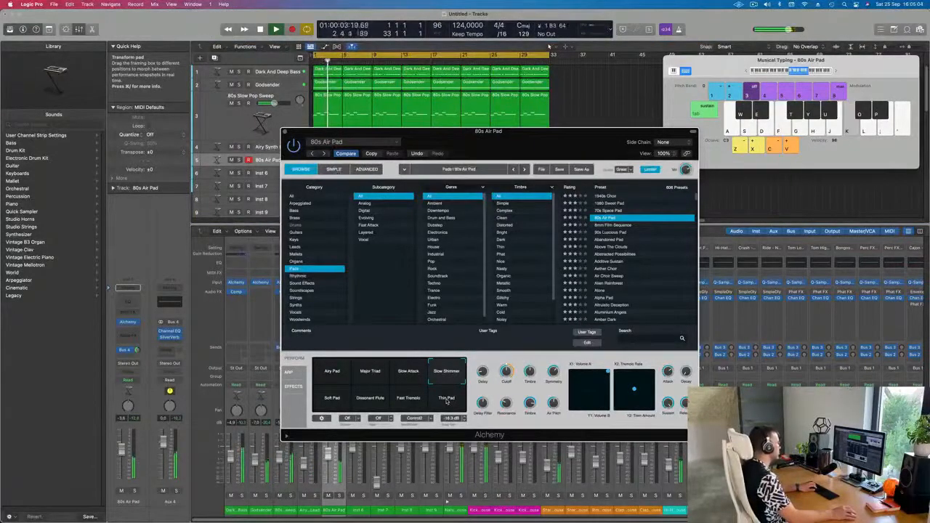
key("k")
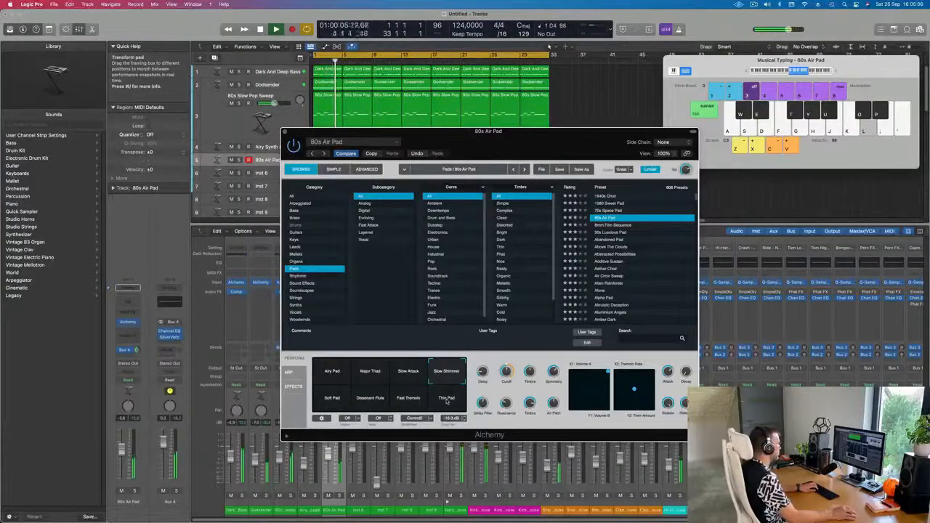
Step: Try the Soft Pad, Fast Tremolo and Thin Pad performance pads while playing notes
left_click(332, 398)
key("u")
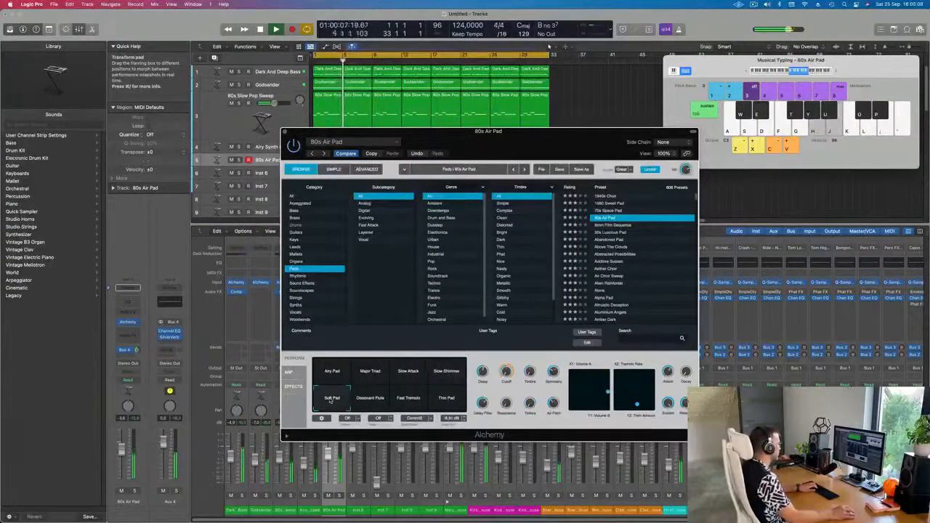
key("h")
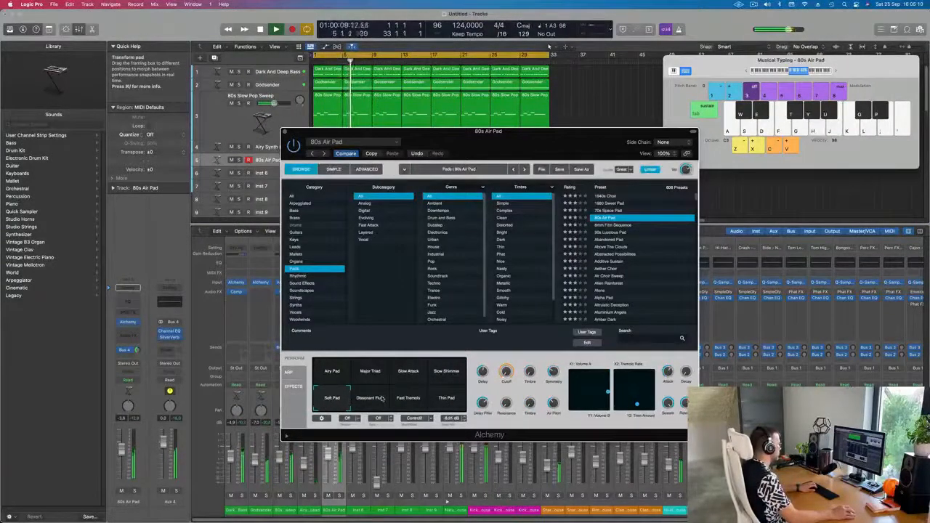
key("j")
key("k")
left_click(410, 399)
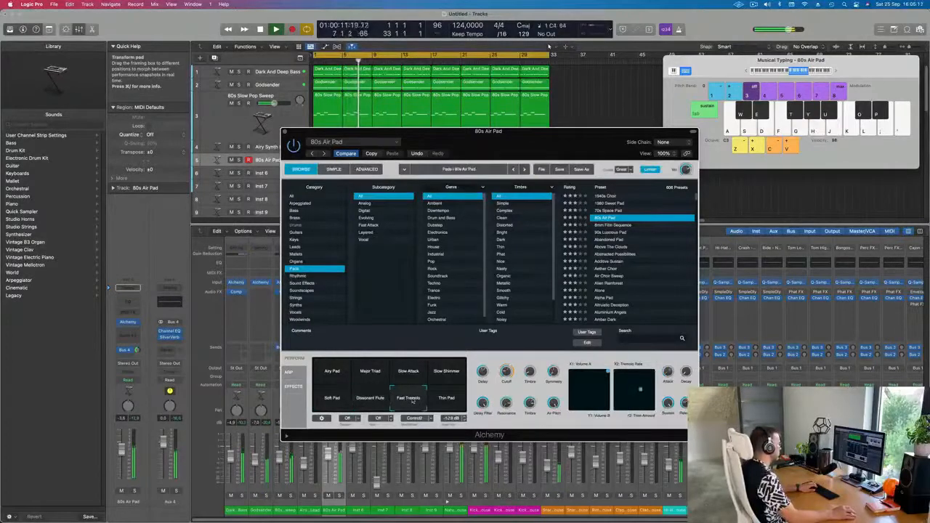
left_click(445, 399)
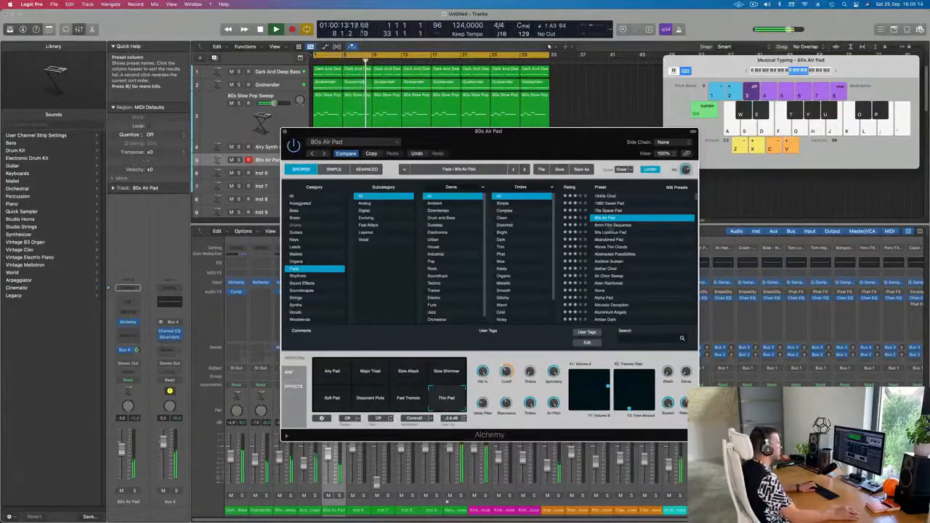
Step: Load the 90s Luscious Pad preset, play notes and lower the pad channel's volume fader
left_click(618, 232)
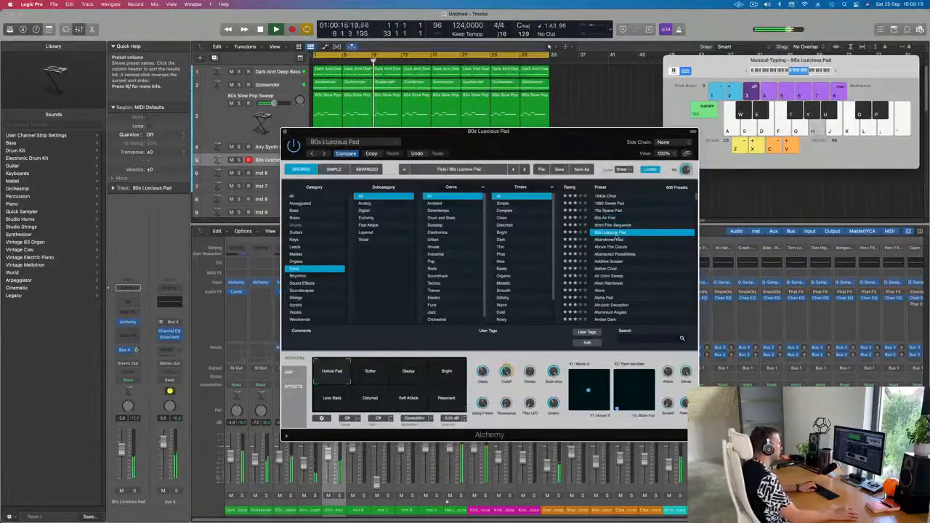
key("d")
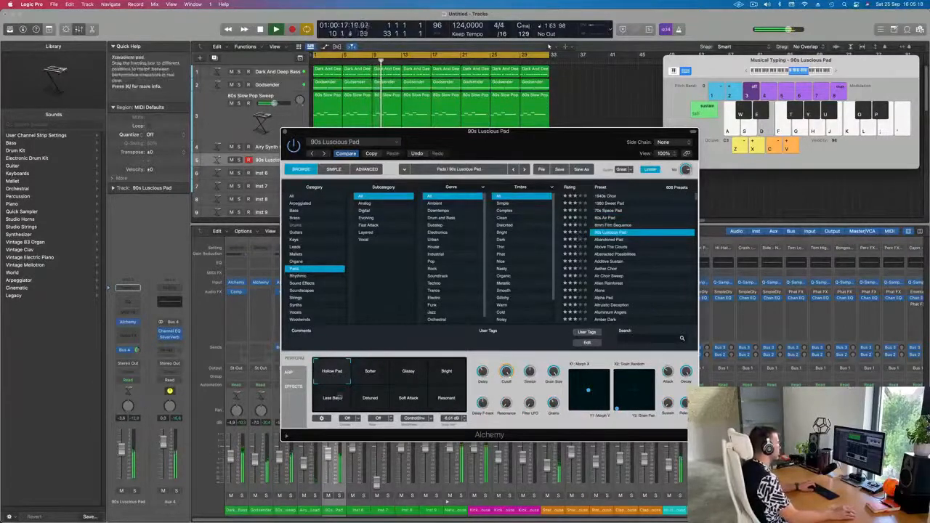
key("g")
key("h")
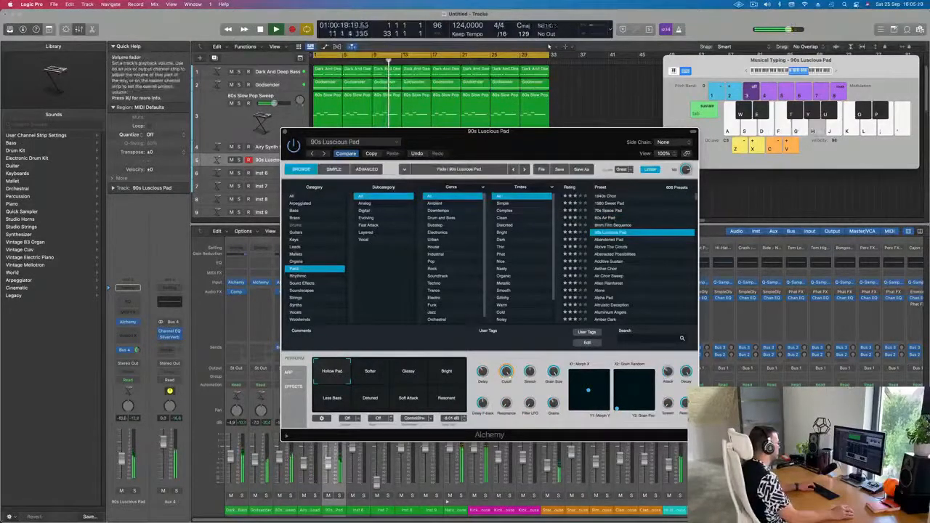
left_click(122, 471)
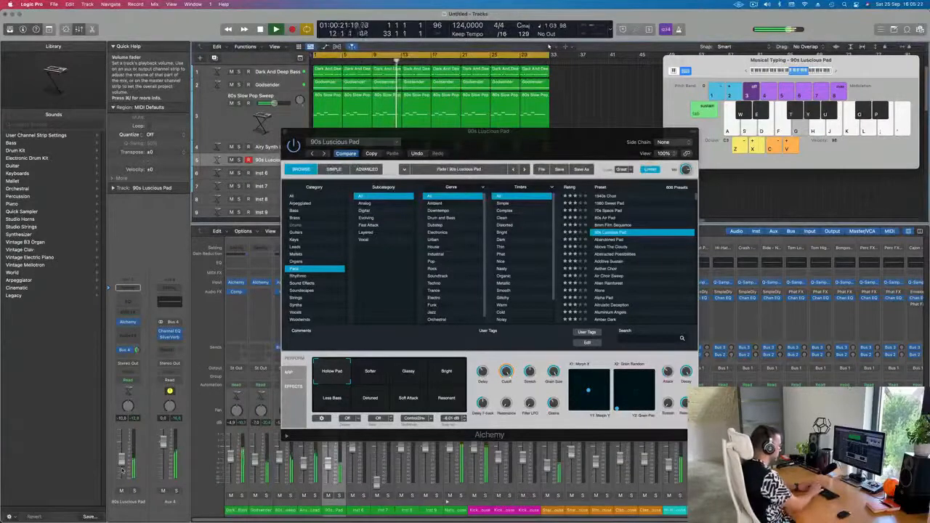
Step: Record a 90s Luscious Pad part on the Musical Typing keyboard, shifting the keyboard range while playing
key("semicolon")
key("semicolon")
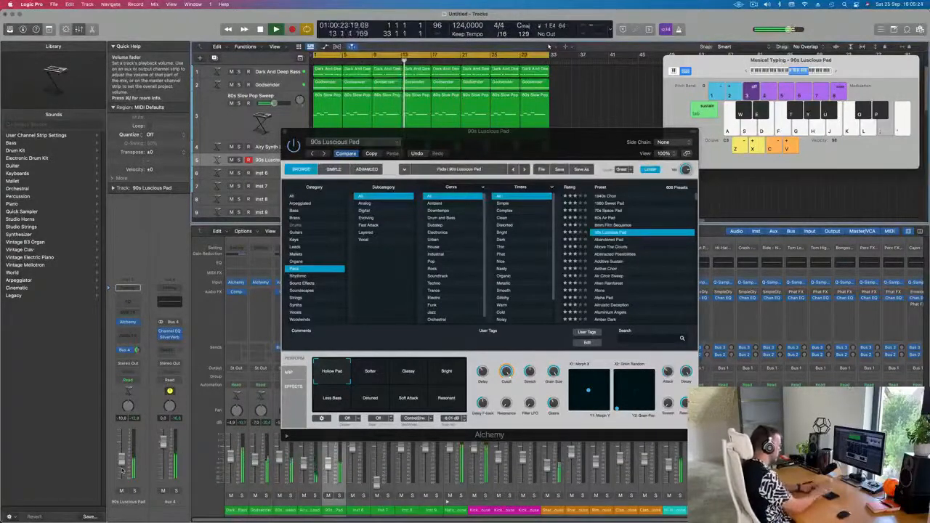
key("apostrophe")
key("semicolon")
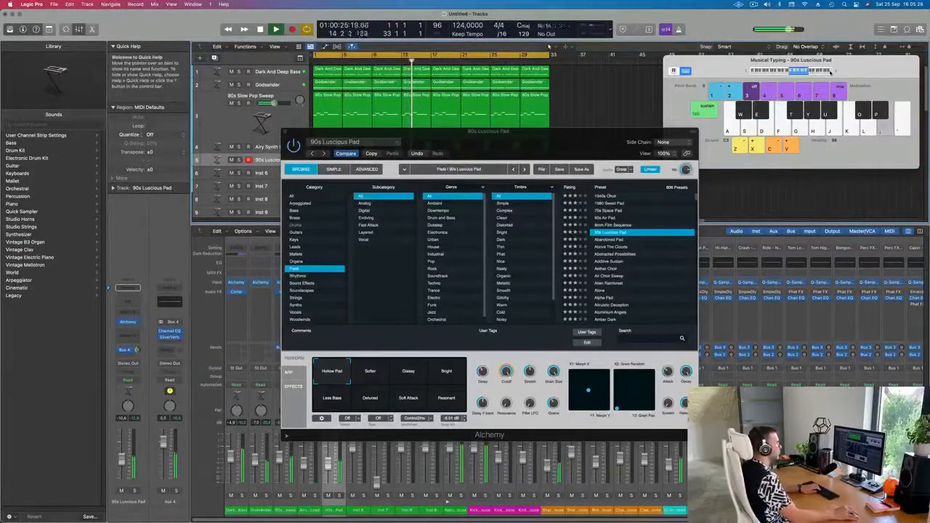
left_click(835, 71)
key("l")
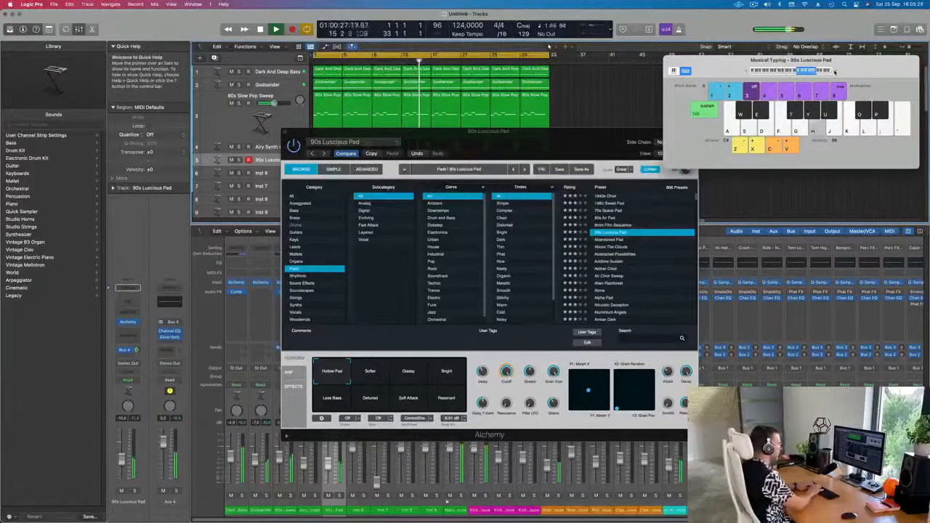
key("f")
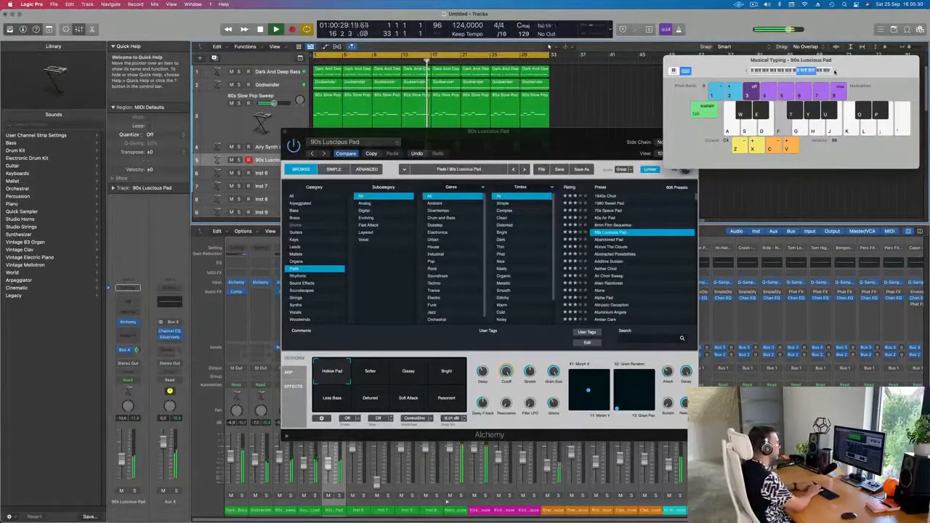
key("f")
key("semicolon")
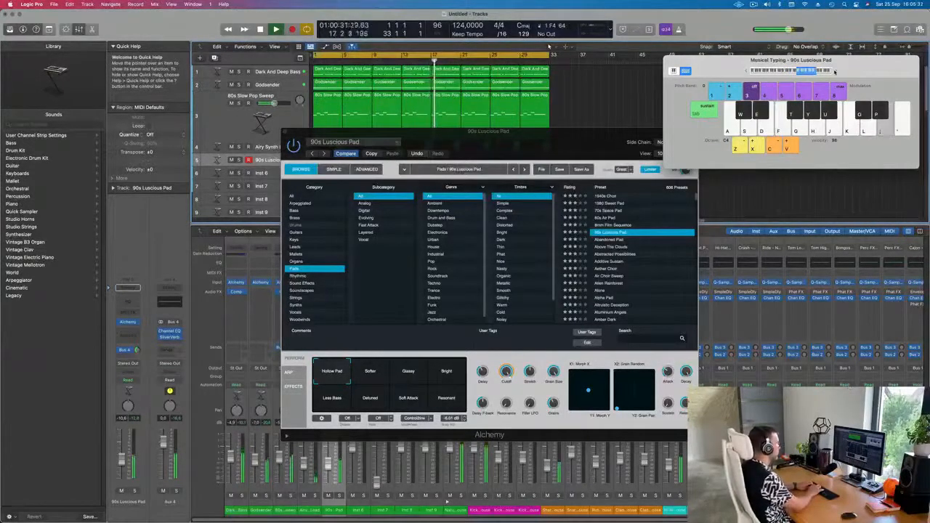
key("d")
key("f")
key("g")
key("l")
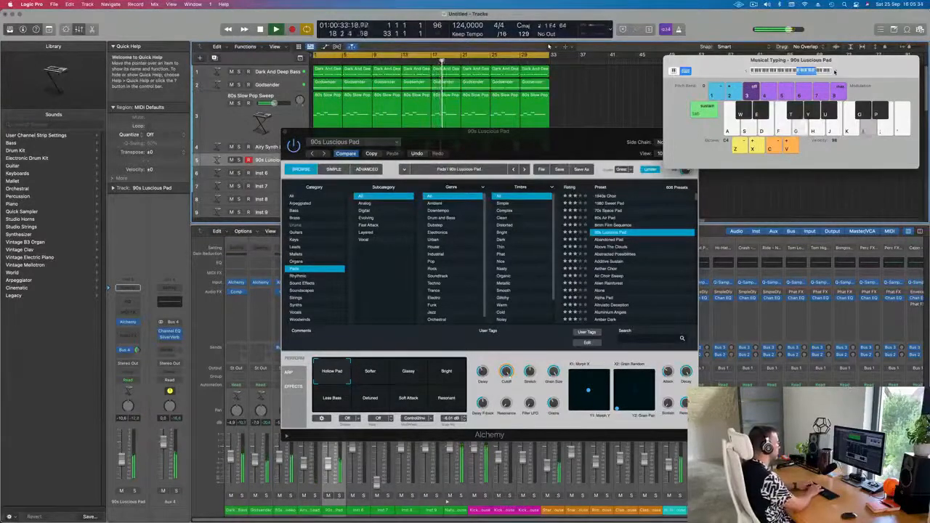
key("k")
key("g")
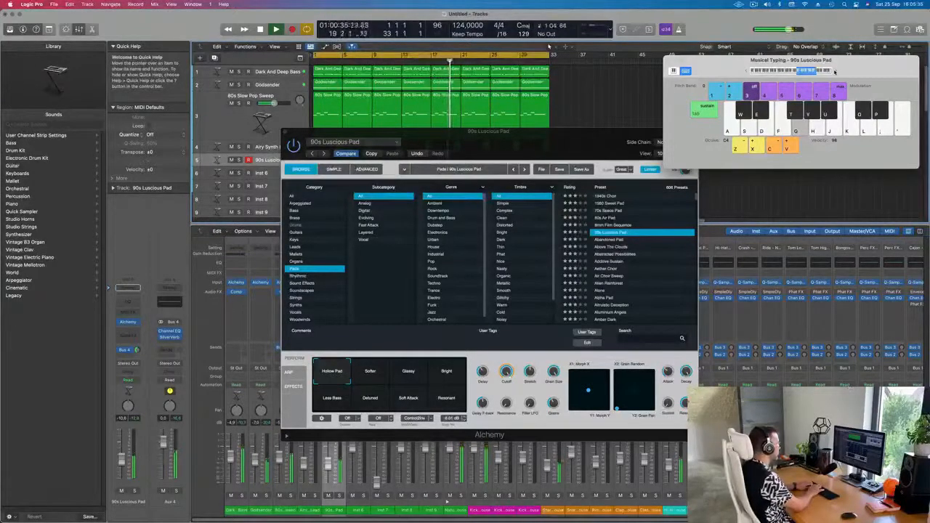
key("d")
key("s")
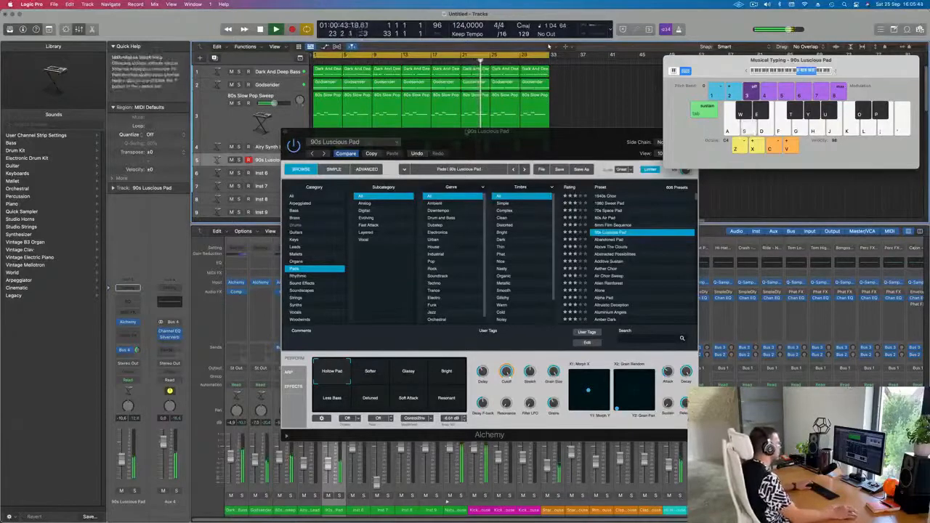
left_click_drag(454, 142, 711, 168)
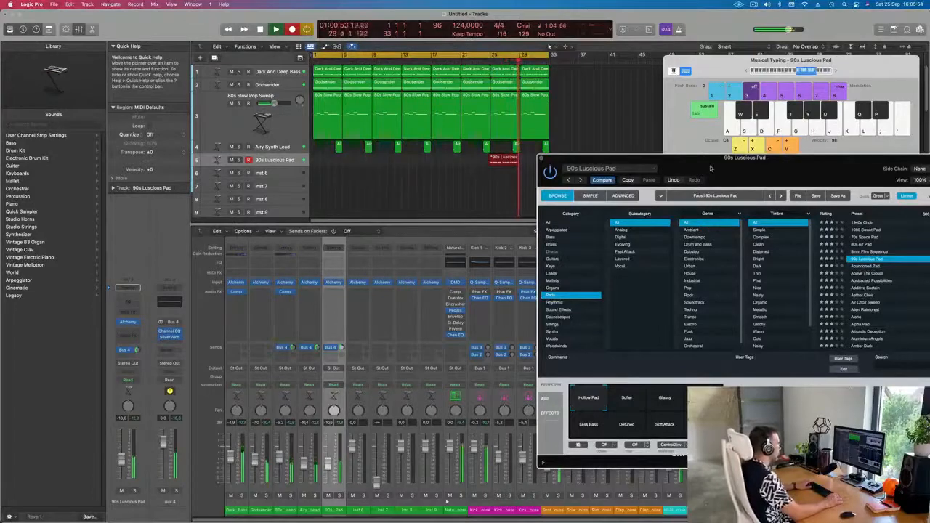
key("space")
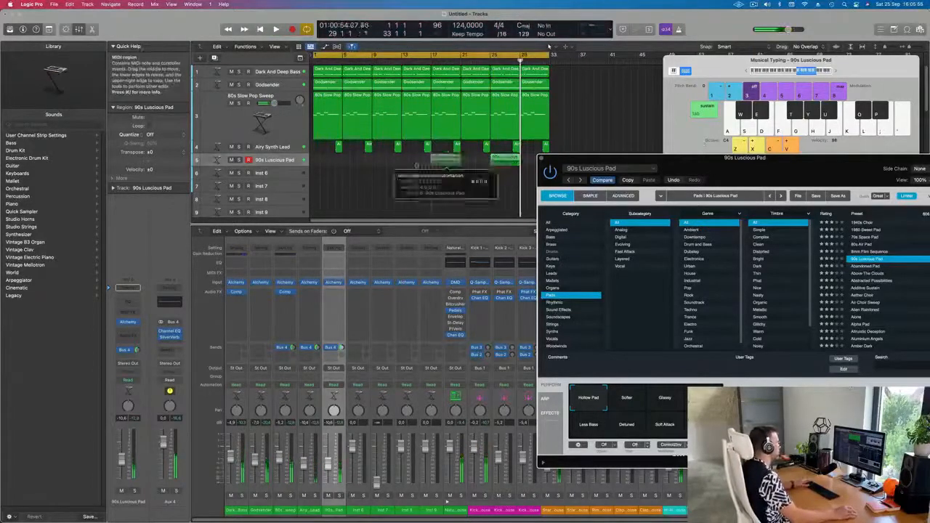
Step: Move the recorded pad region to the start of bar 1, open it in the Piano Roll and select all its notes
left_click_drag(446, 162, 328, 161)
double_click(328, 160)
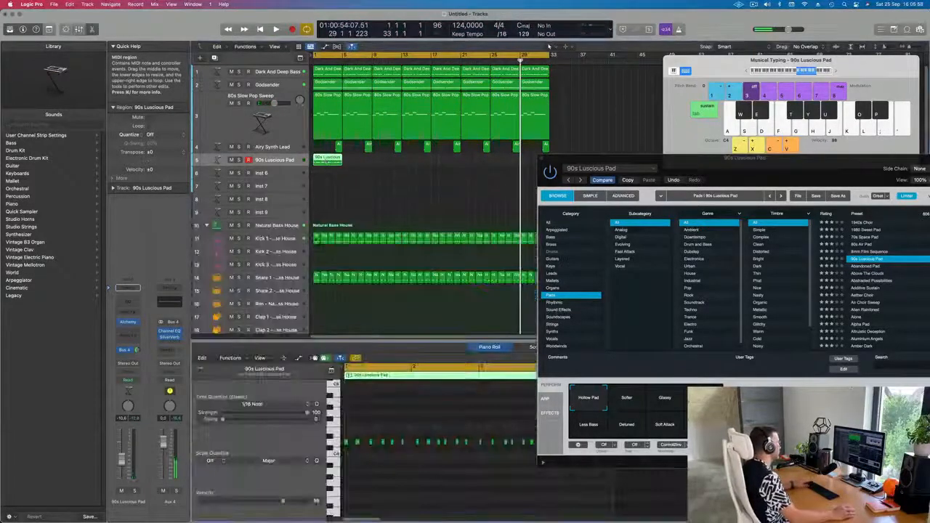
key("super+a")
key("space")
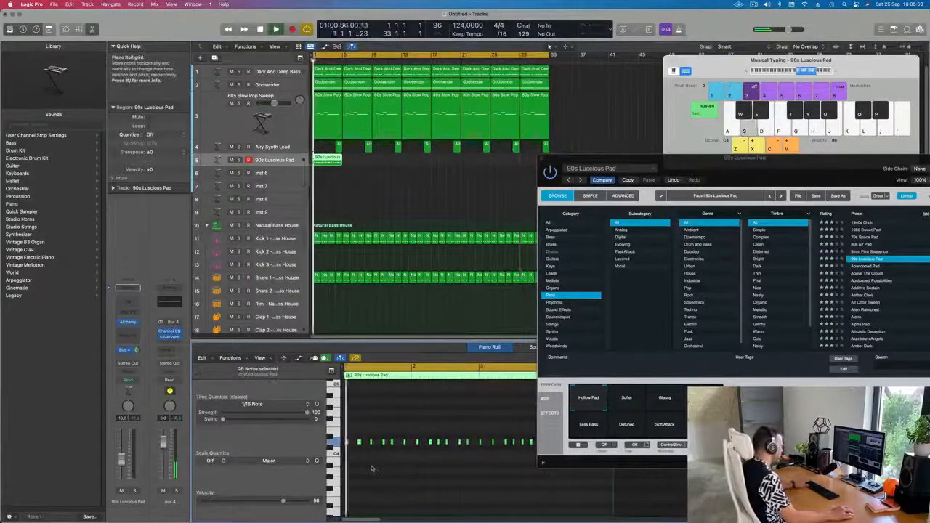
Step: Audition the Softer and Less Bass performance pads during playback and return to Hollow Pad
left_click_drag(755, 177, 532, 153)
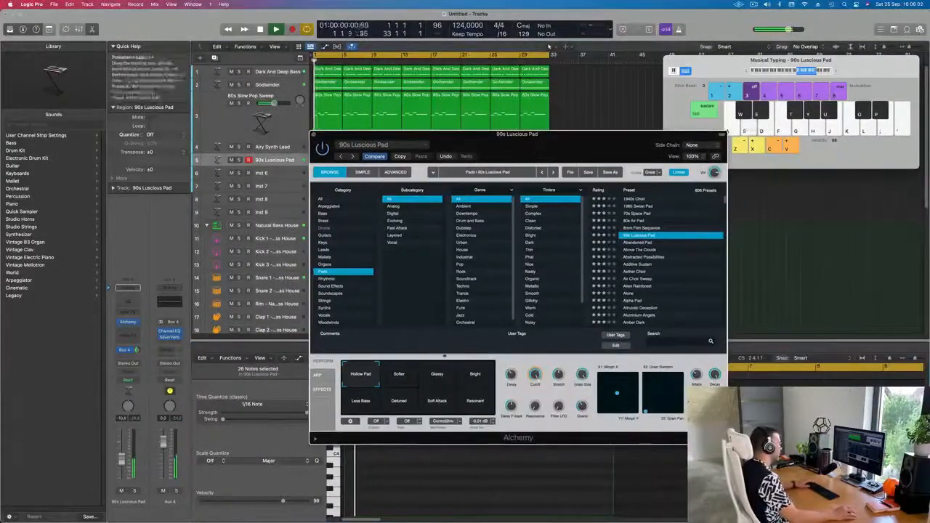
left_click(410, 378)
left_click_drag(410, 377, 359, 415)
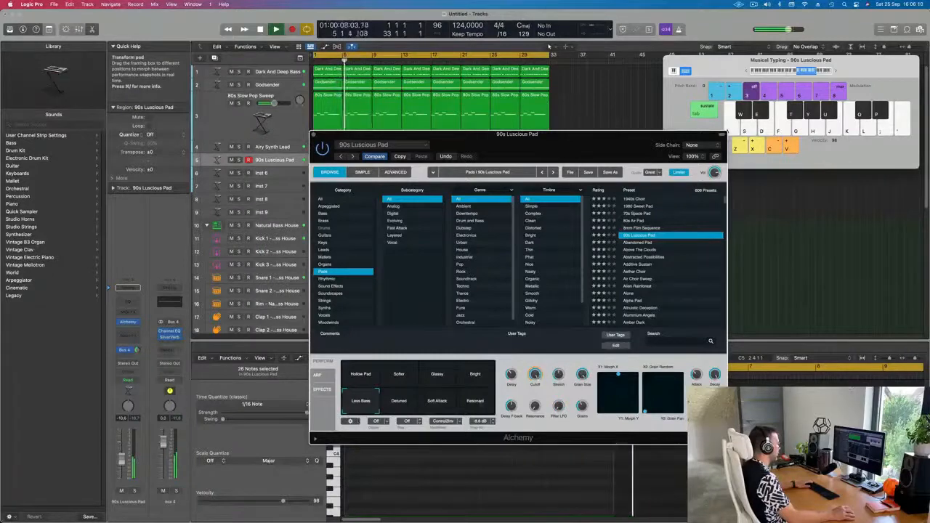
left_click(363, 378)
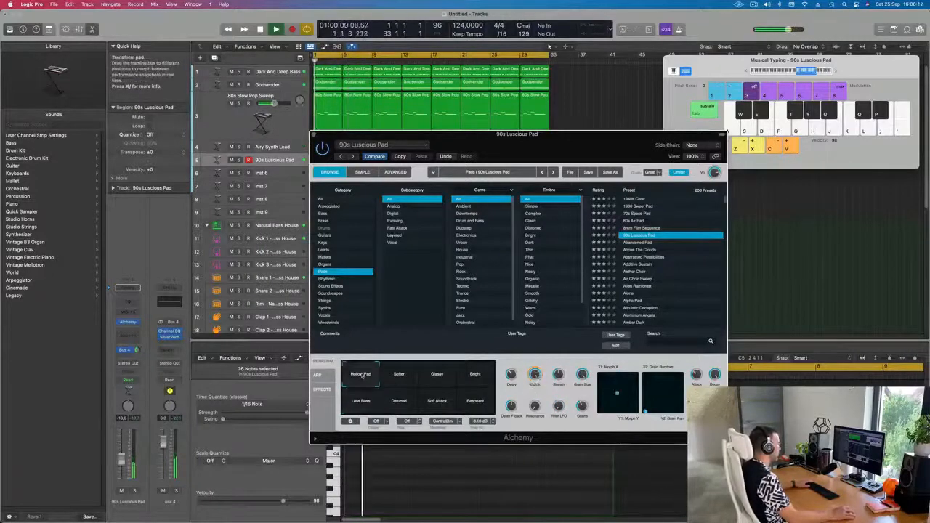
Step: Lower the pad channel's volume fader slightly
left_click_drag(429, 134, 548, 75)
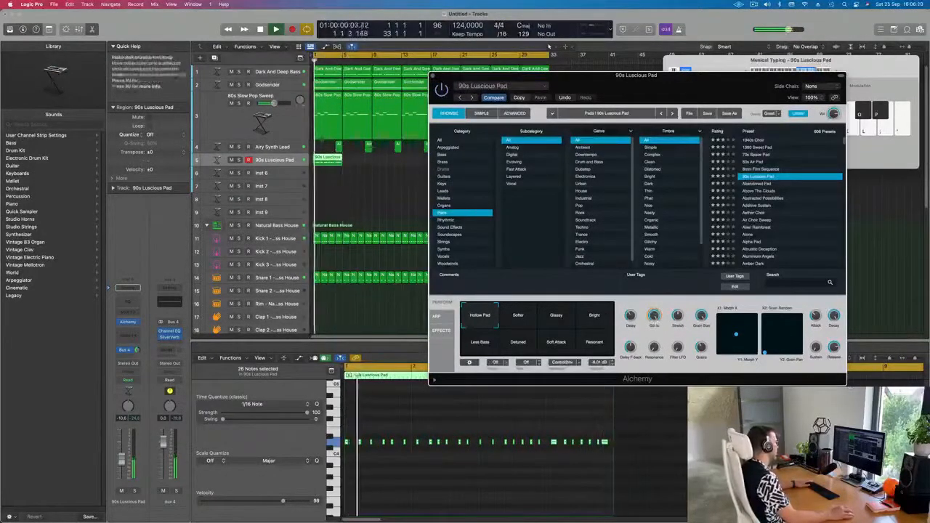
left_click_drag(122, 459, 122, 472)
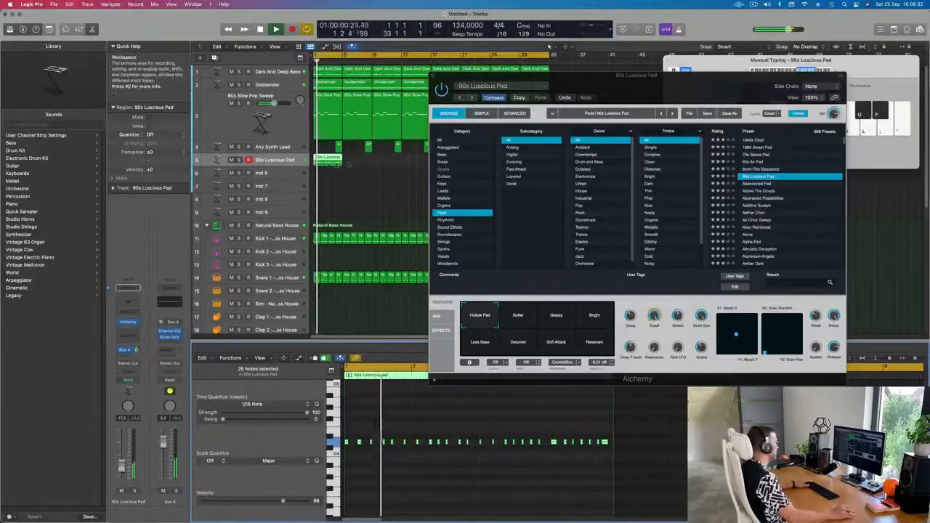
Step: Repeat the pad region six times to fill the arrangement and close the Alchemy window
key("super+r")
key("super+r")
key("super+r")
key("super+r")
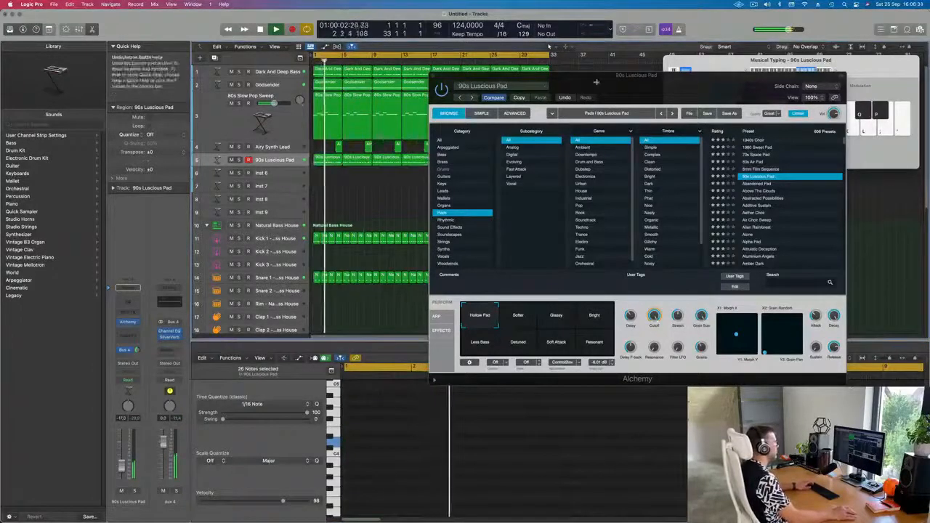
left_click_drag(451, 75, 600, 137)
key("super+r")
key("super+r")
key("super+r")
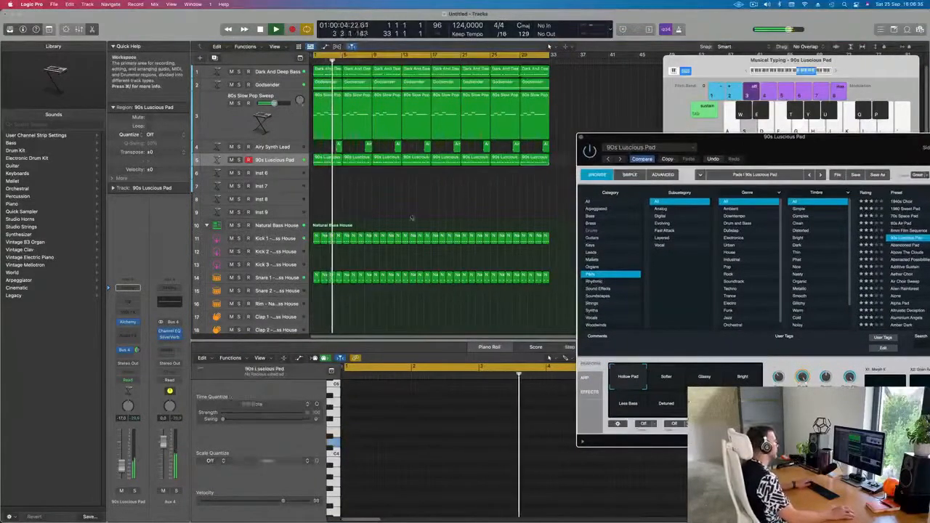
left_click(457, 191)
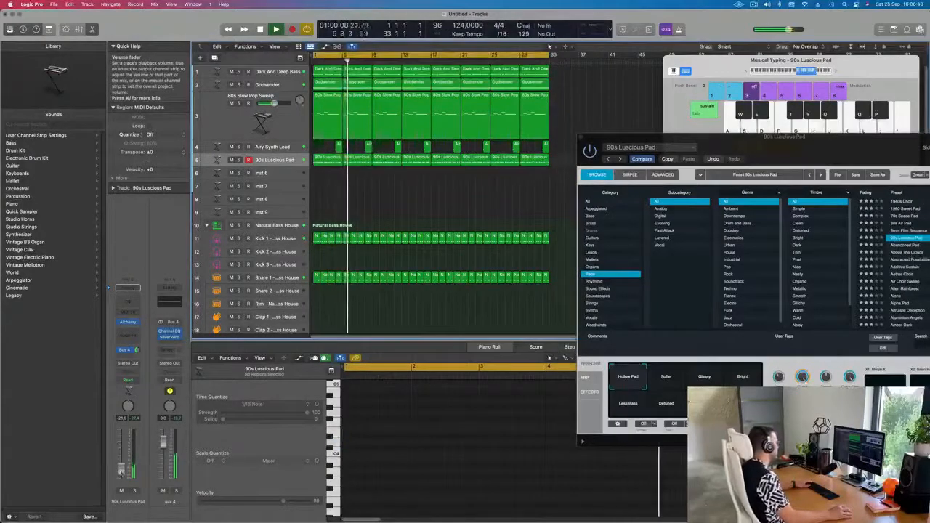
left_click_drag(798, 151, 595, 188)
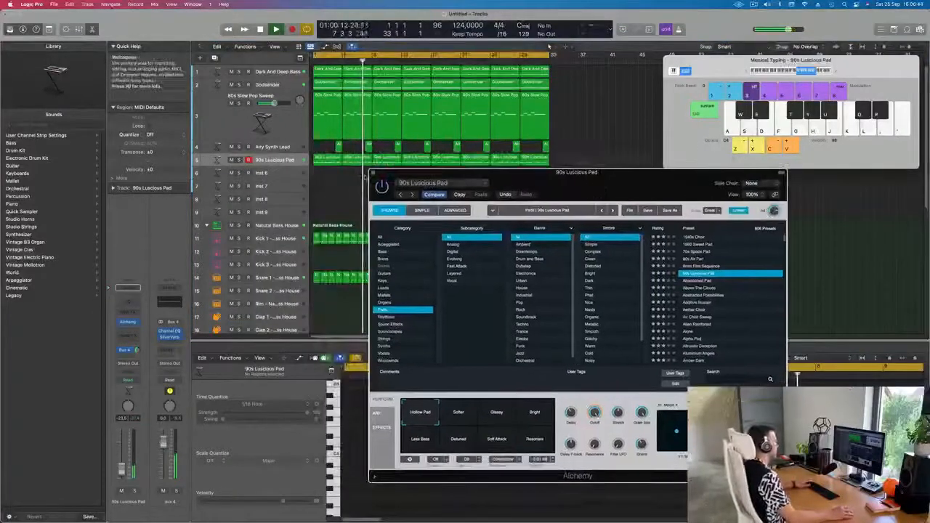
left_click(377, 173)
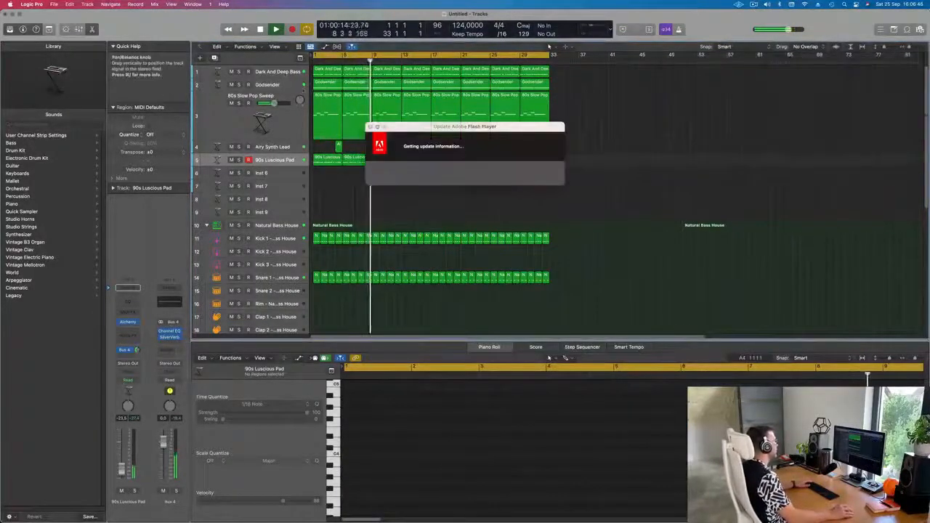
Step: Duplicate the Dark And Deep Bass track, copy its first region onto the new track and repeat it three times
left_click(286, 72)
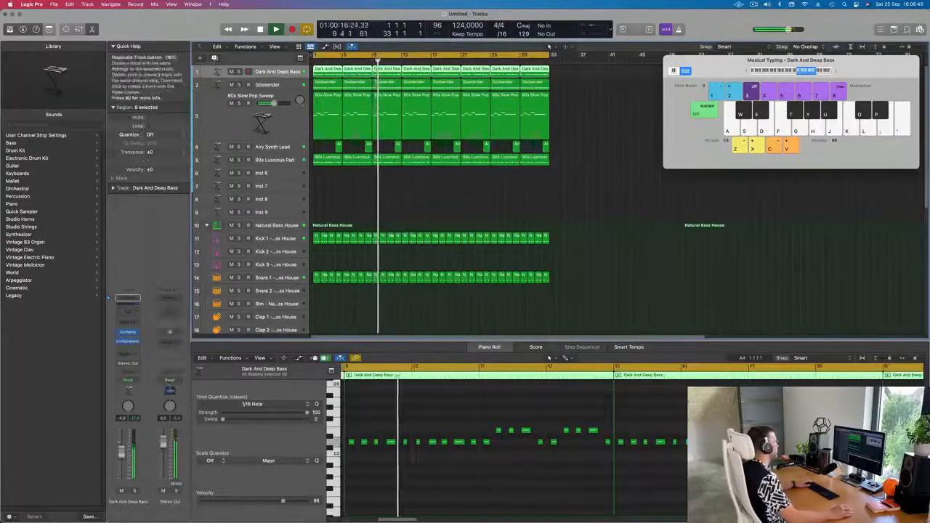
left_click(215, 58)
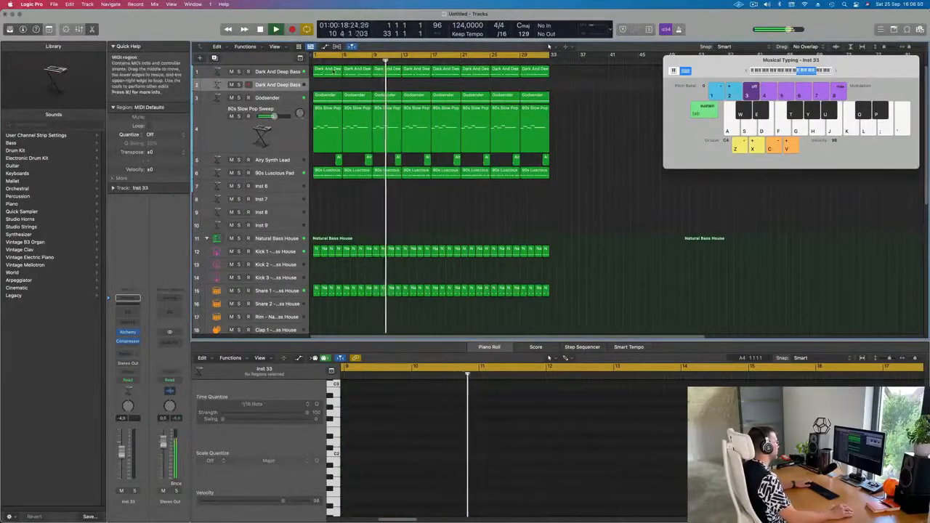
left_click(328, 71)
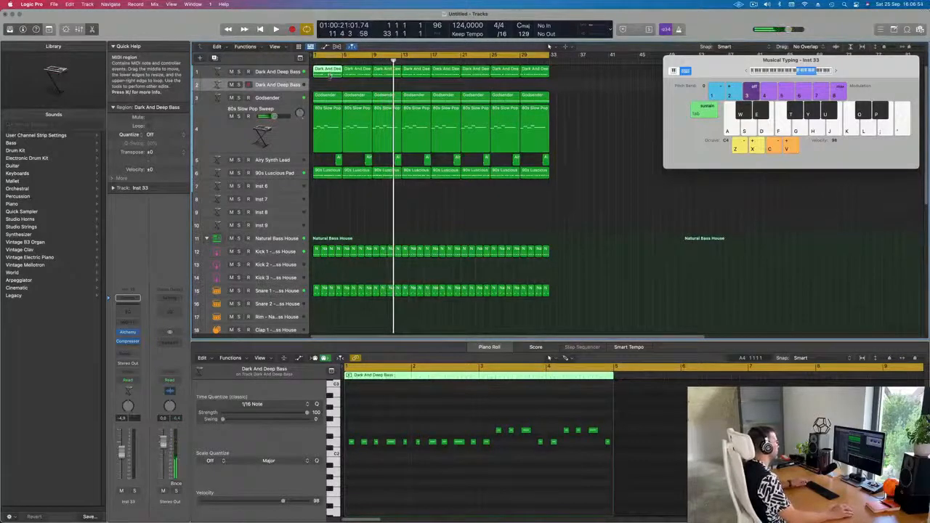
left_click_drag(328, 75, 328, 85)
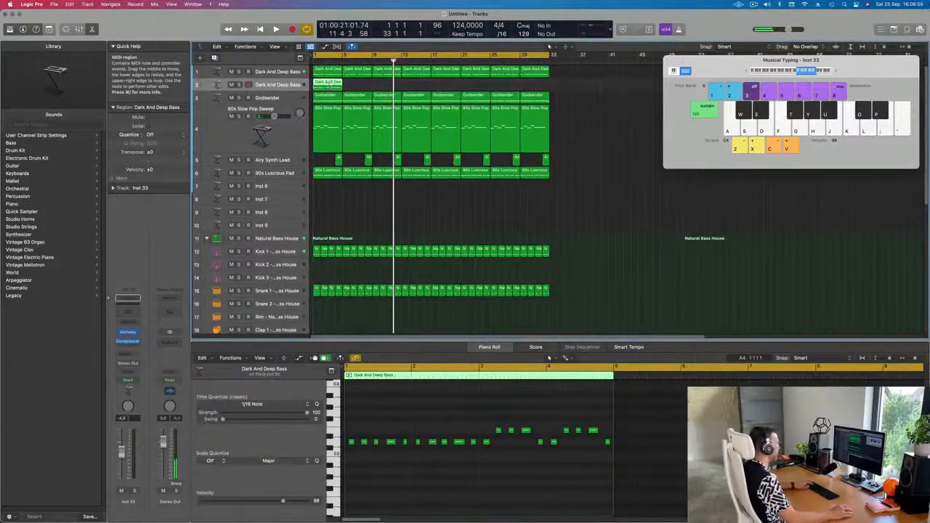
key("super+r")
key("super+r")
key("super+r")
key("space")
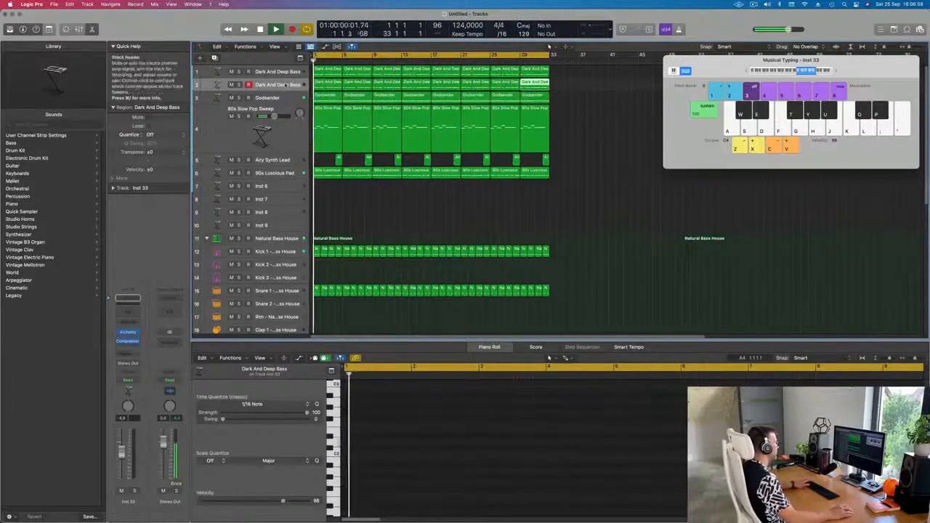
Step: Open the duplicated track's Alchemy instrument and load the Angle Of Elevation preset from the Plucked subcategory
left_click(277, 85)
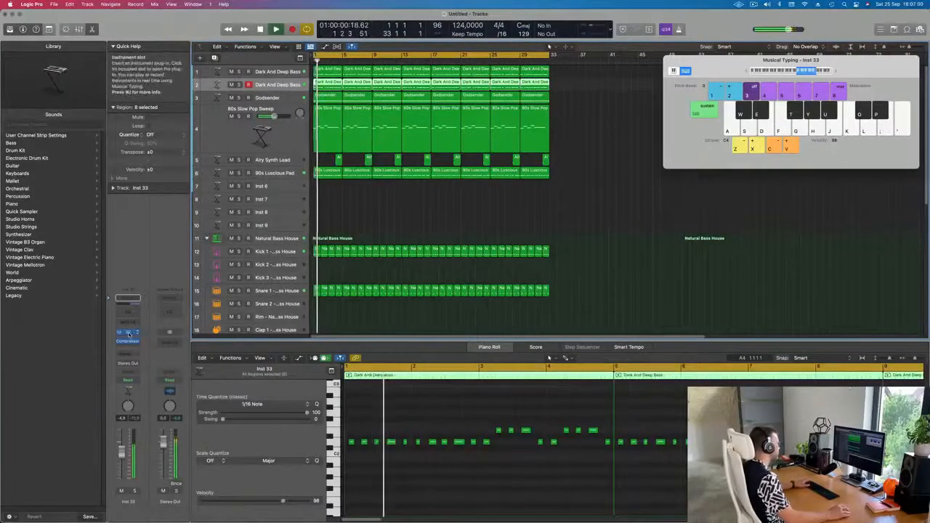
left_click(127, 333)
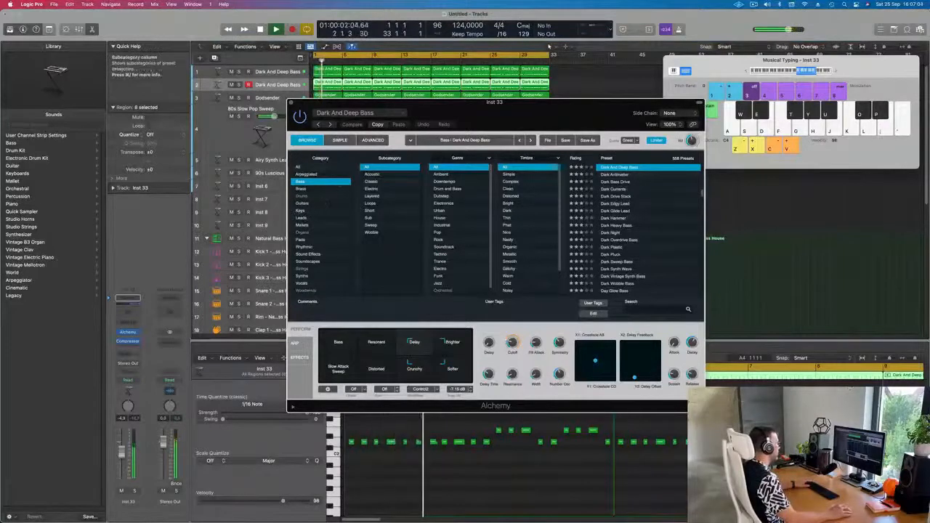
scroll(399, 233, "down", 5)
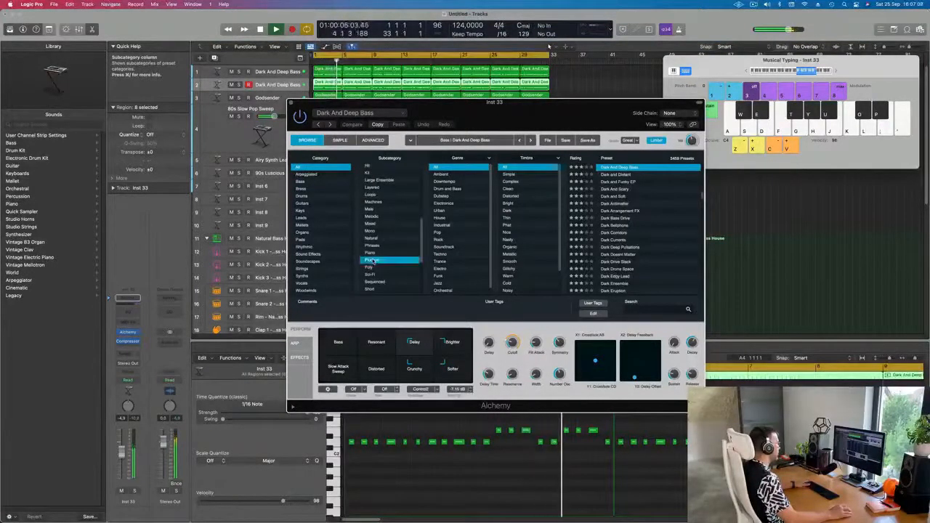
left_click(371, 261)
left_click(614, 211)
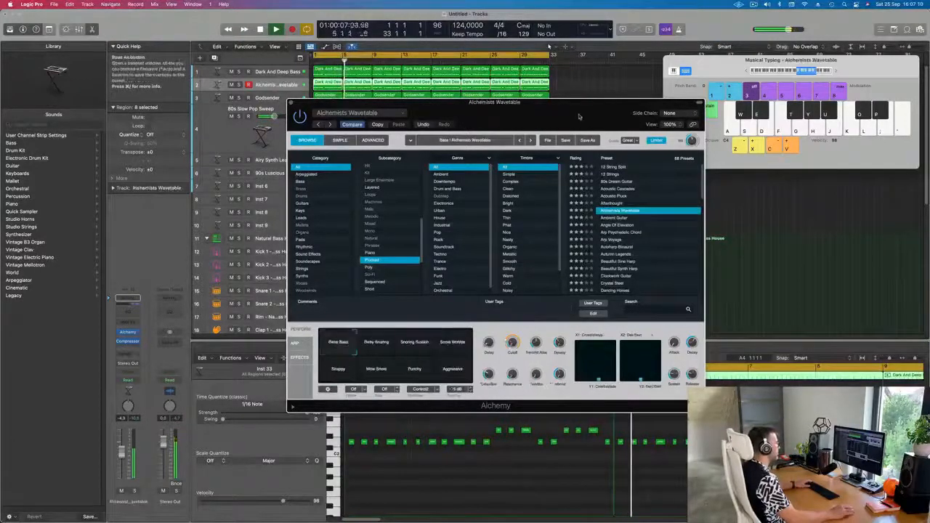
left_click_drag(543, 109, 676, 115)
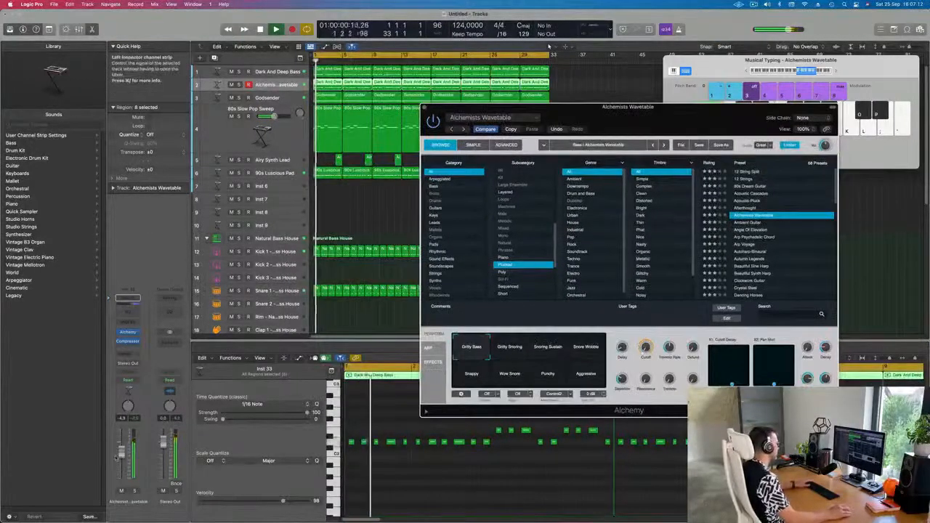
key("space")
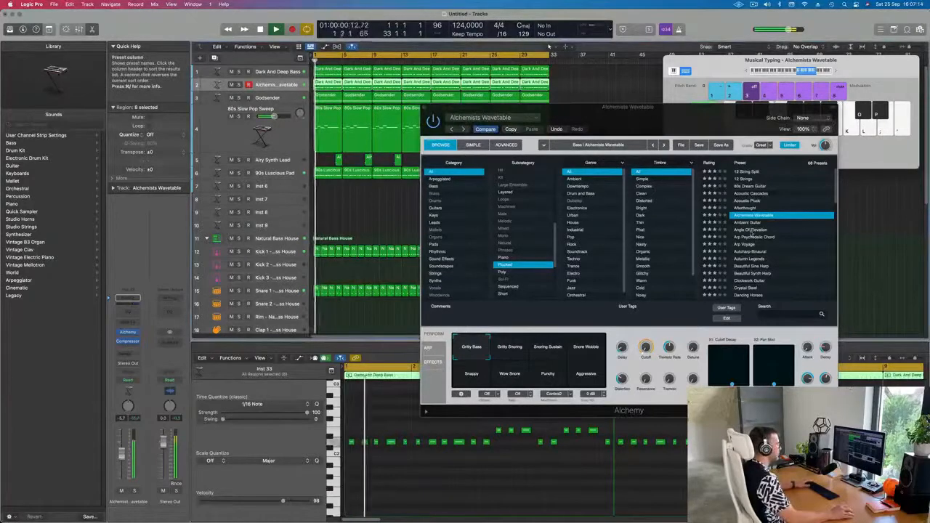
left_click(752, 229)
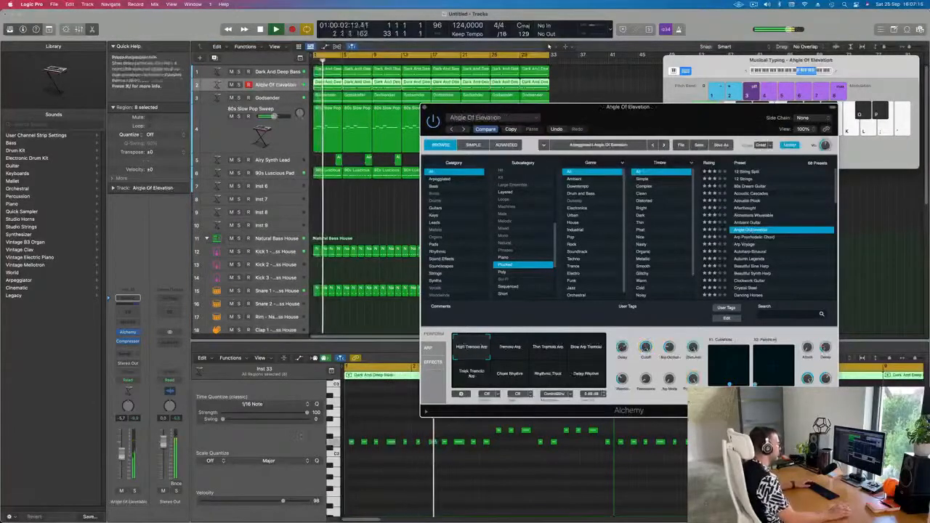
left_click_drag(122, 456, 122, 457)
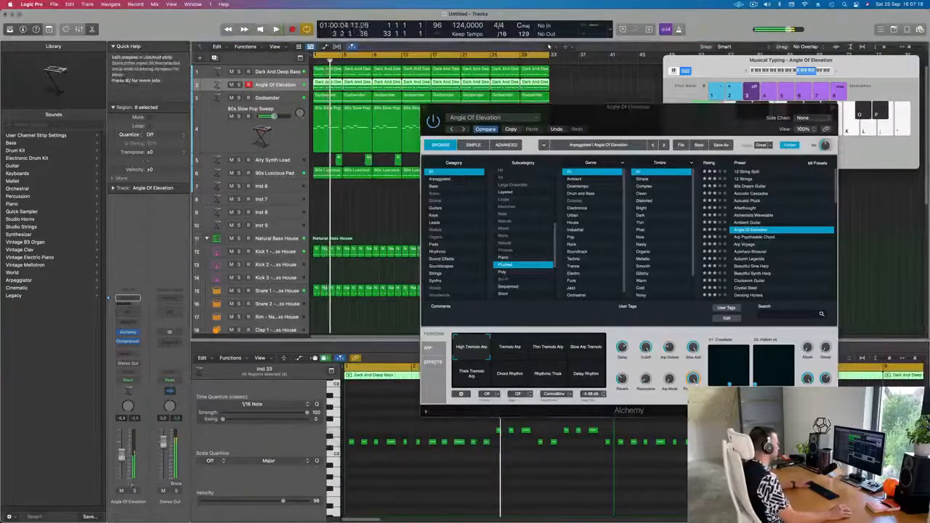
Step: Solo the plucked arp channel during playback and audition the Tremolo Arp, Thin Tremolo Arp and Delay Rhythm performance pads
key("space")
key("space")
left_click(134, 492)
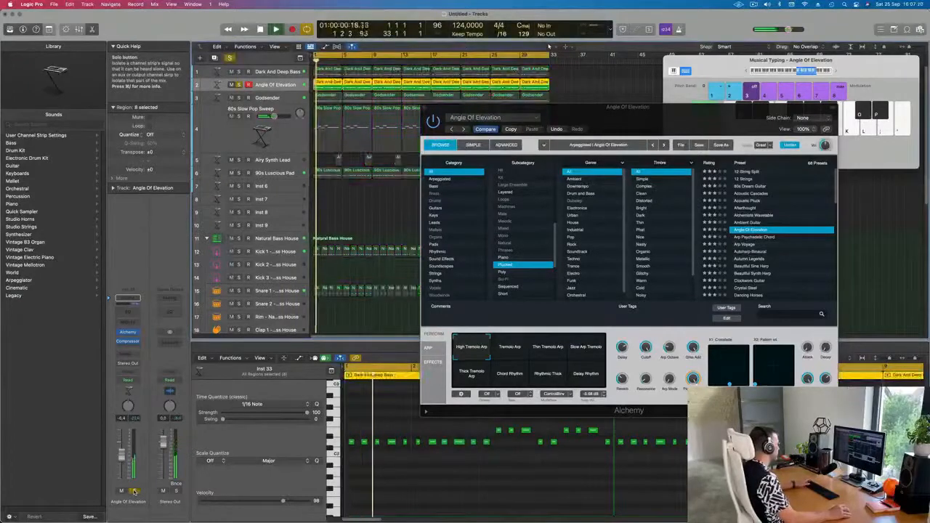
left_click(133, 492)
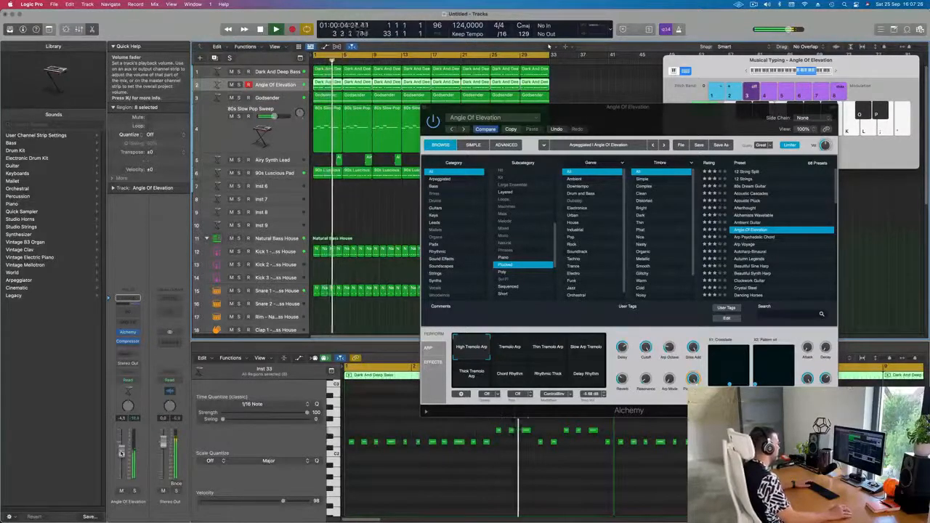
left_click(134, 492)
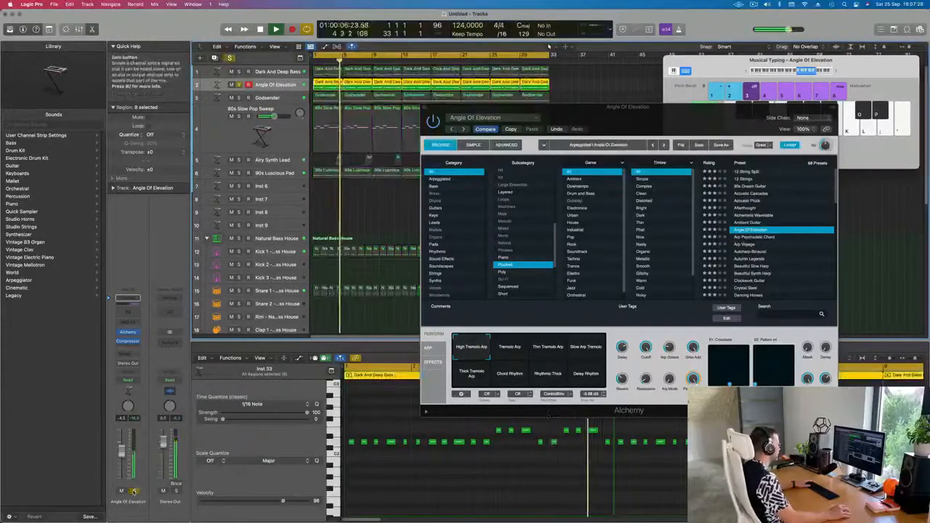
left_click(133, 492)
left_click(516, 347)
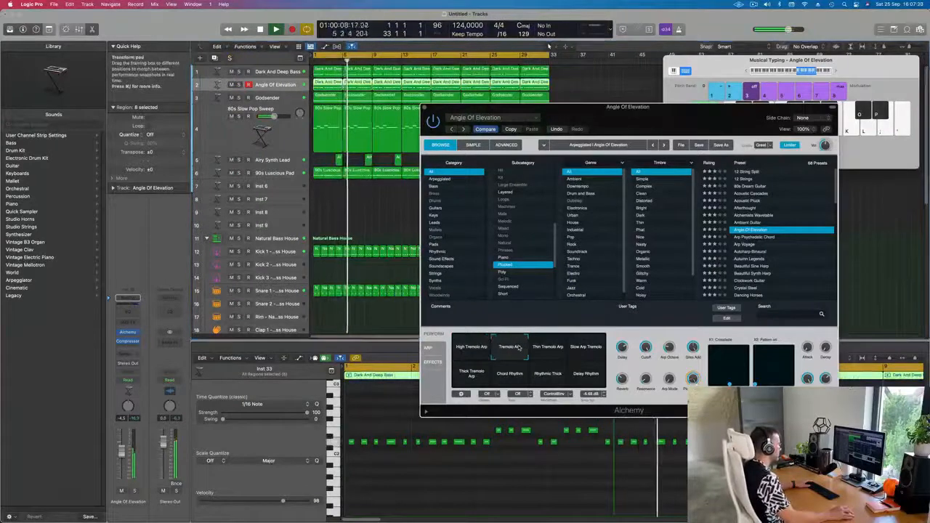
left_click(555, 349)
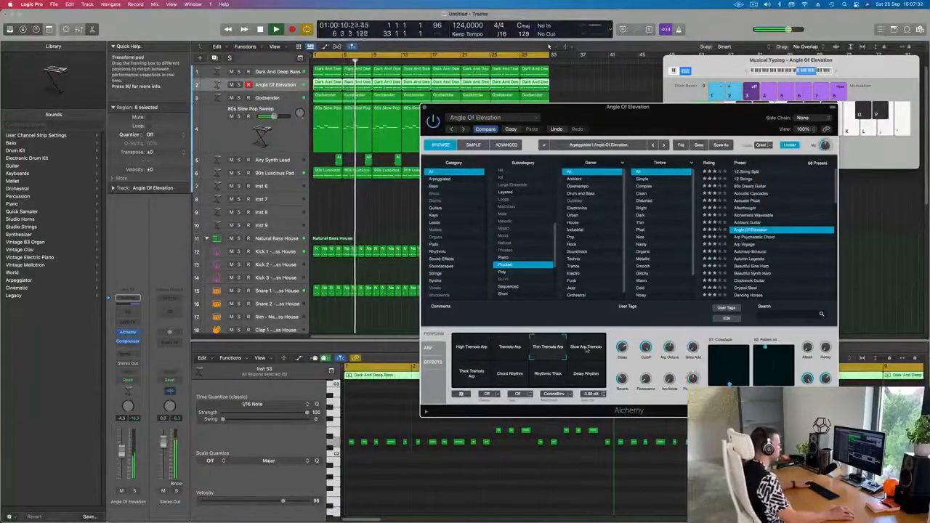
left_click(584, 376)
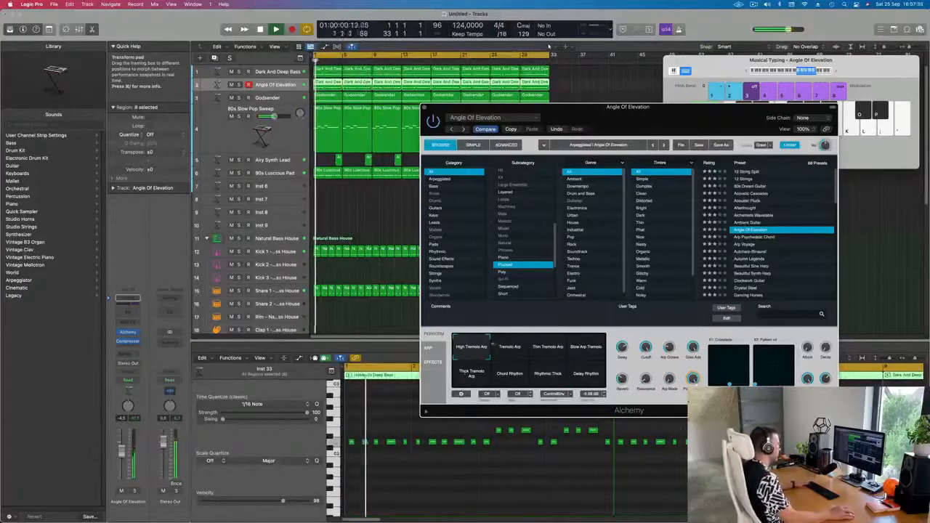
Step: Close the Alchemy window and mute the 80s Slow Pop Sweep track
left_click_drag(650, 123, 579, 177)
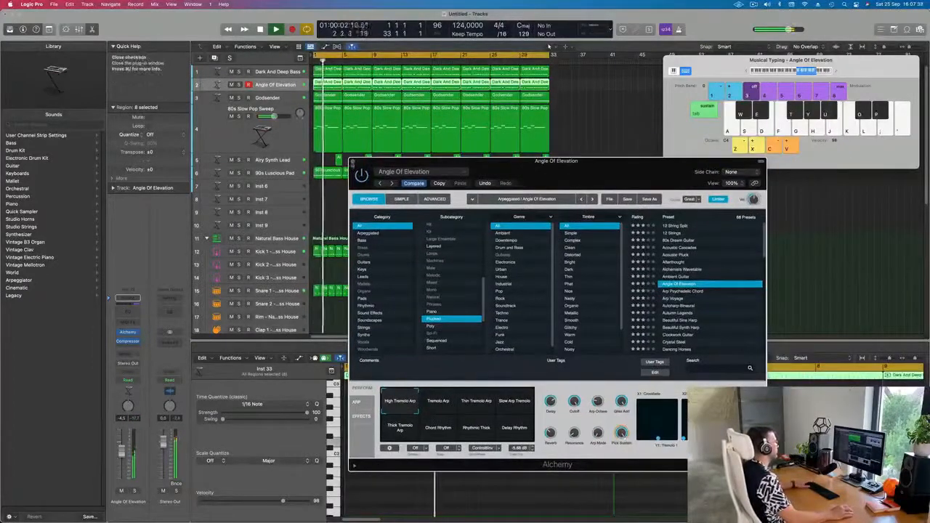
left_click(353, 161)
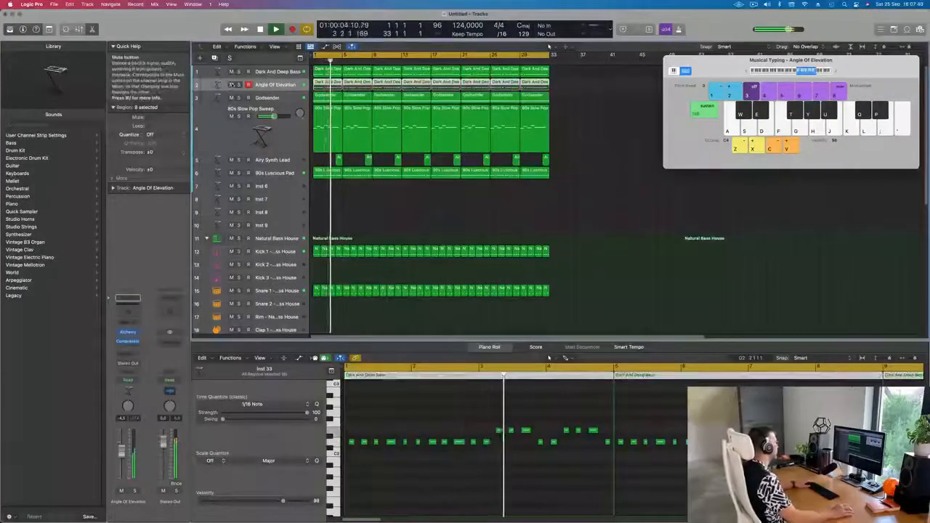
left_click(232, 85)
left_click(231, 116)
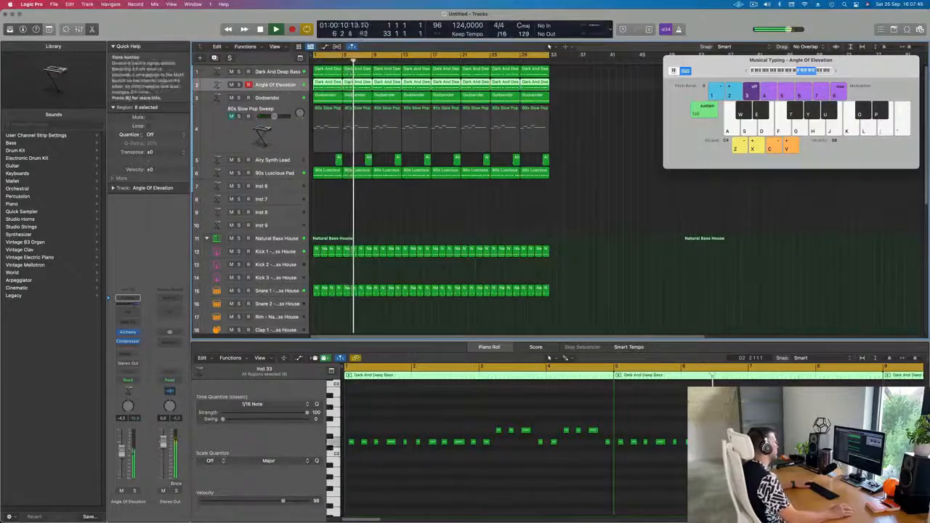
left_click(224, 142)
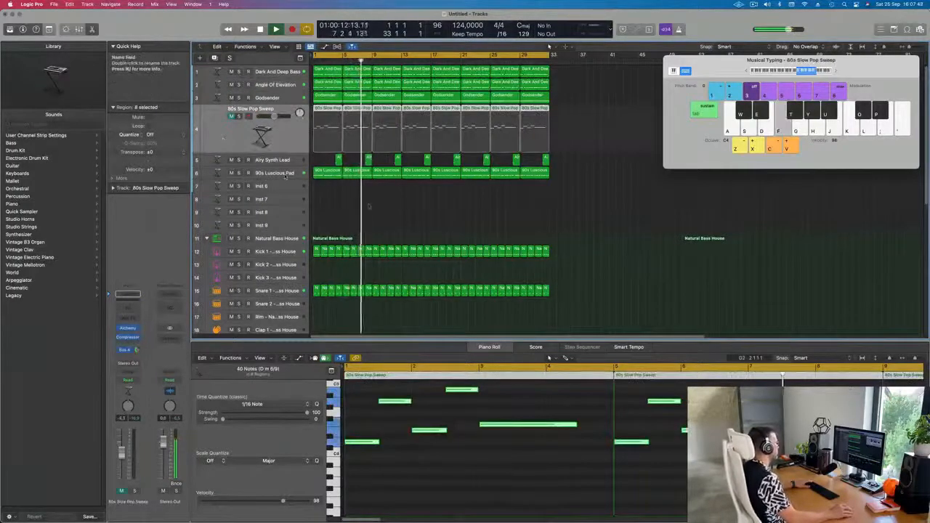
Step: Solo the Hi-Hat Open track to audition it against the mix
key("super+Left")
key("super+Left")
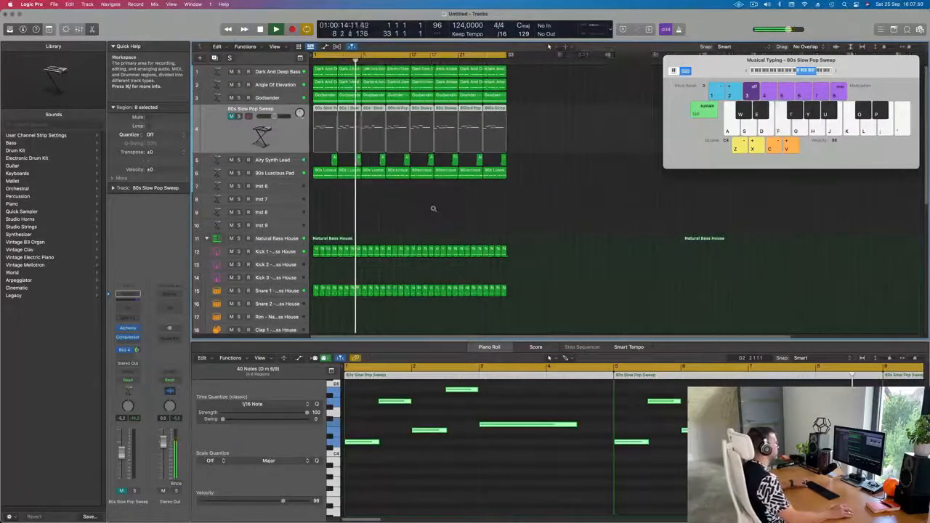
left_click(428, 211)
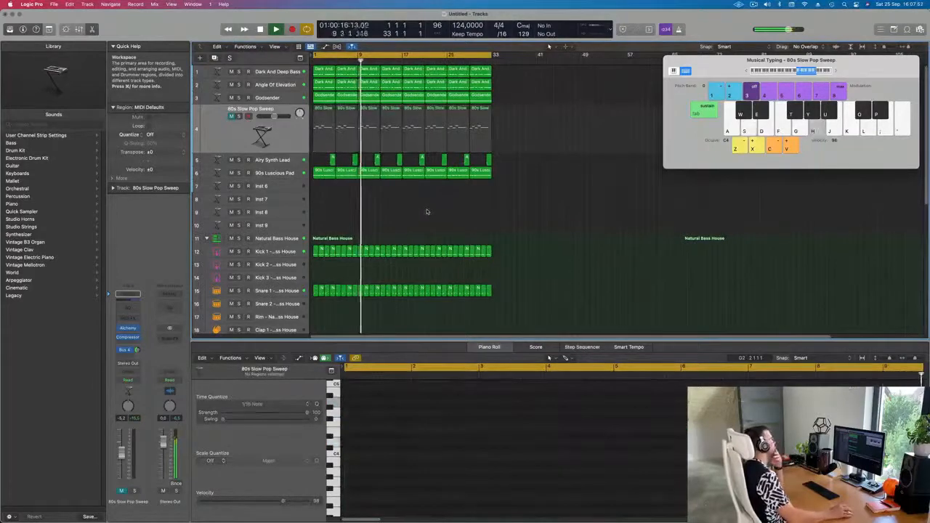
scroll(420, 214, "down", 2)
scroll(420, 214, "down", 6)
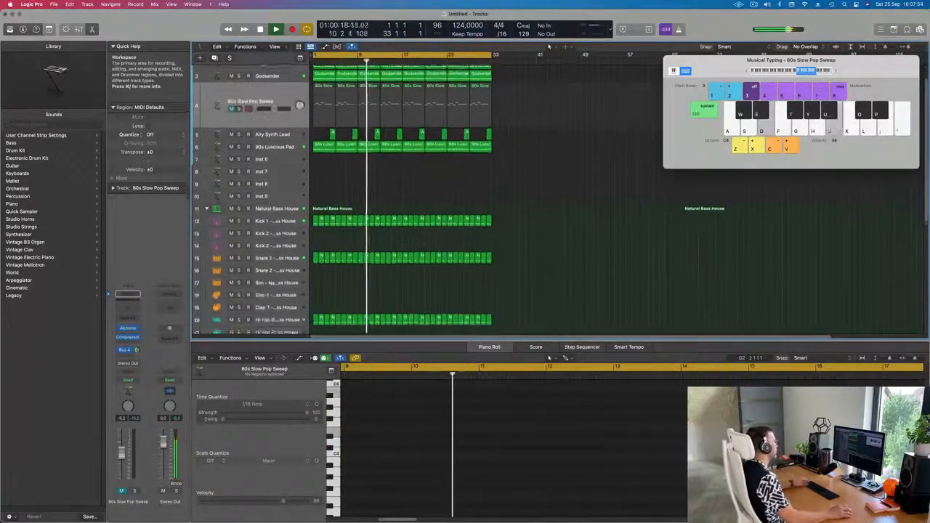
scroll(411, 211, "down", 3)
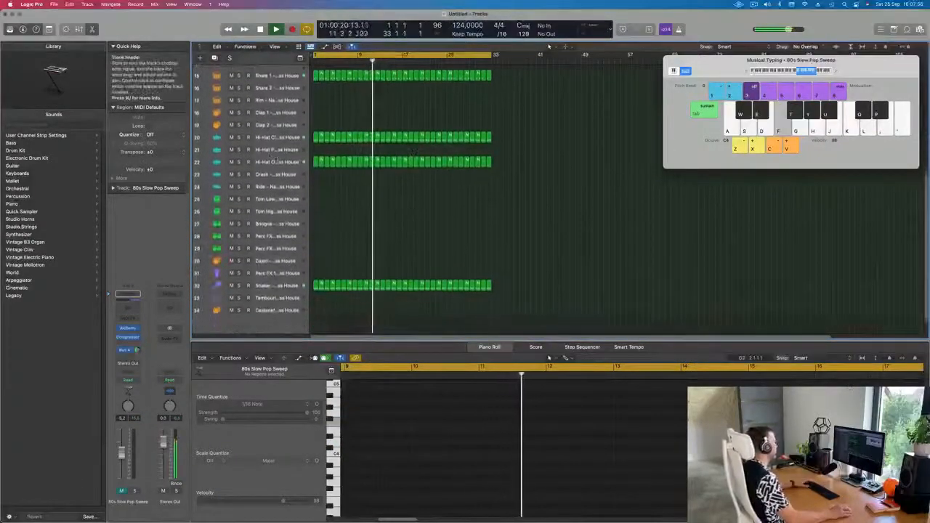
left_click(244, 162)
left_click(238, 161)
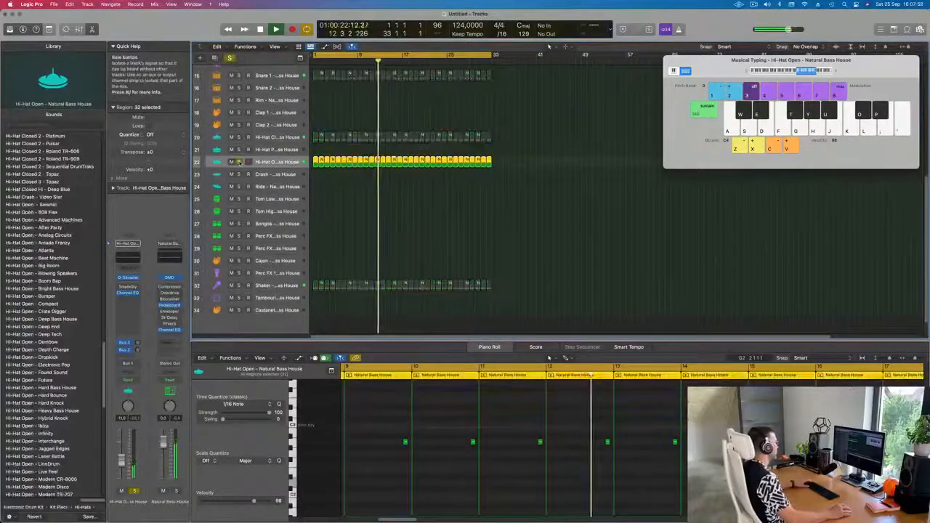
left_click(239, 161)
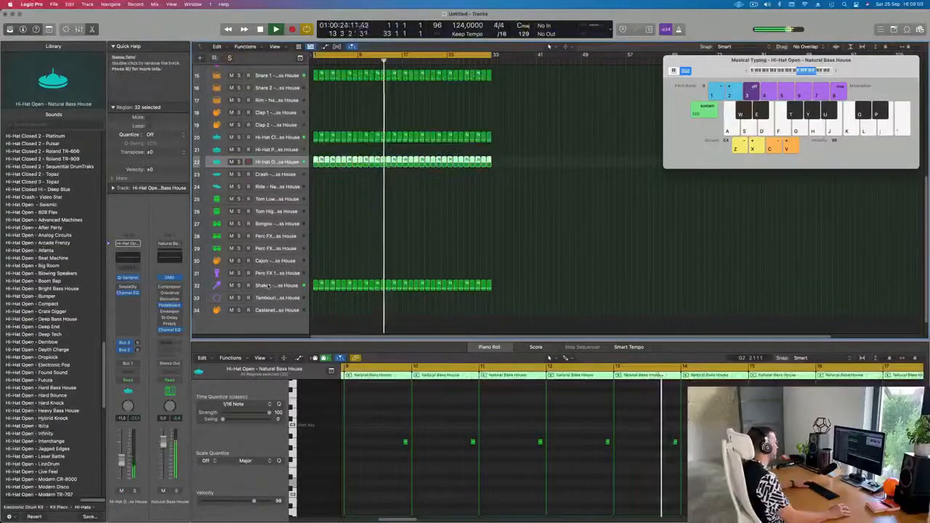
Step: Select the Shaker track and raise its Bus 2 delay send slightly
left_click(218, 285)
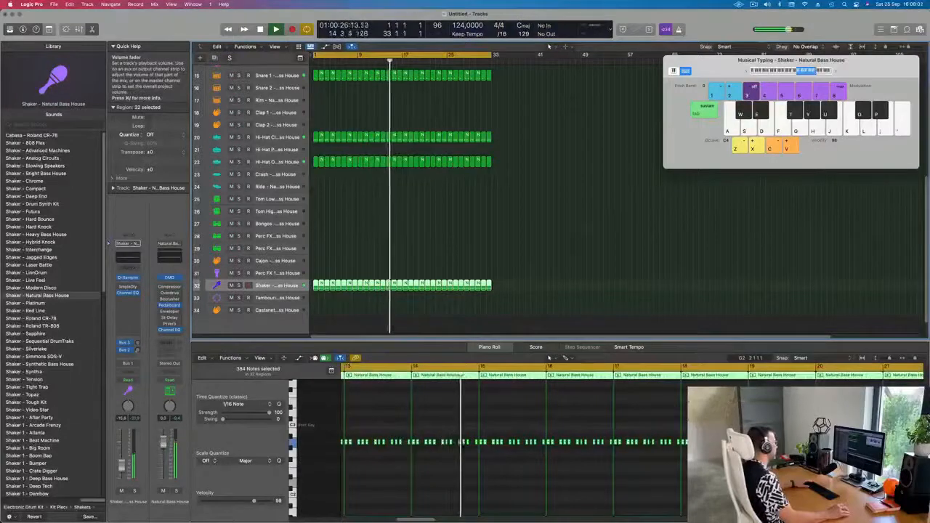
key("space")
left_click_drag(138, 351, 138, 346)
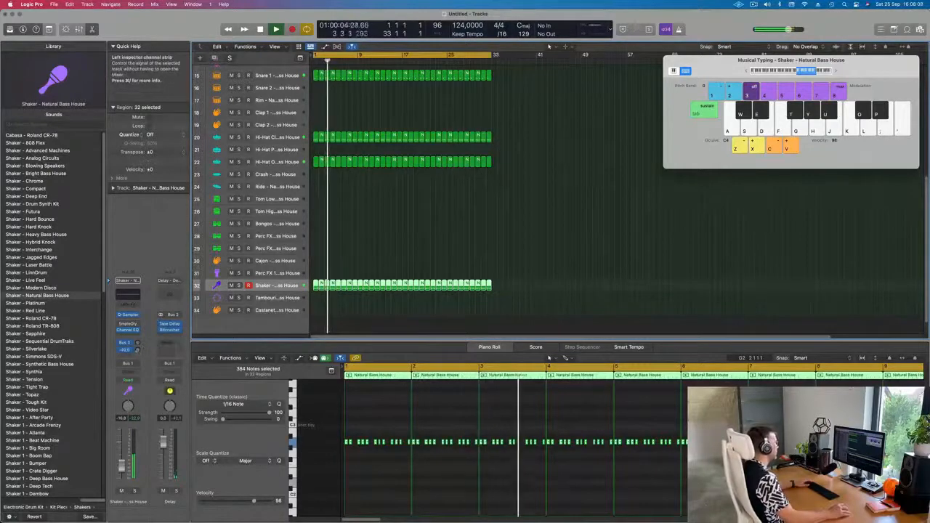
Step: Unmute the 80s Slow Pop Sweep track
scroll(432, 228, "up", 8)
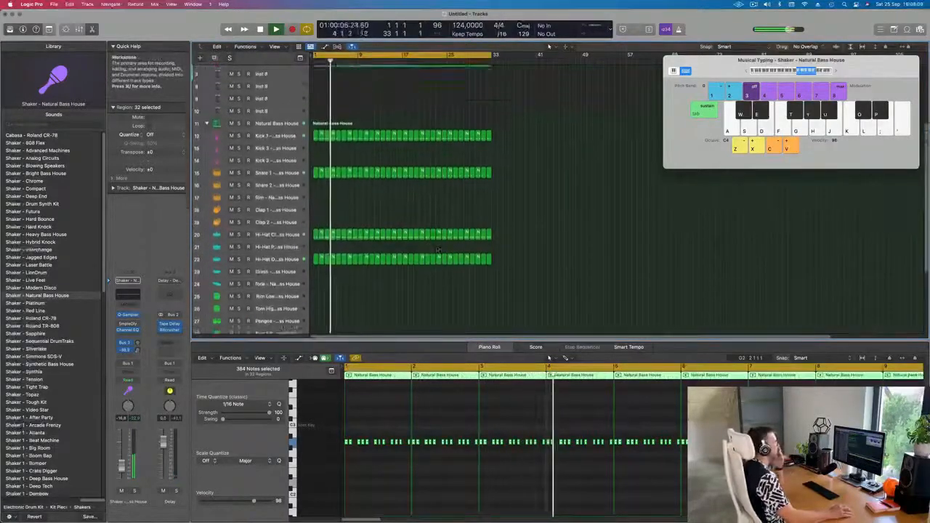
left_click(584, 164)
left_click(273, 107)
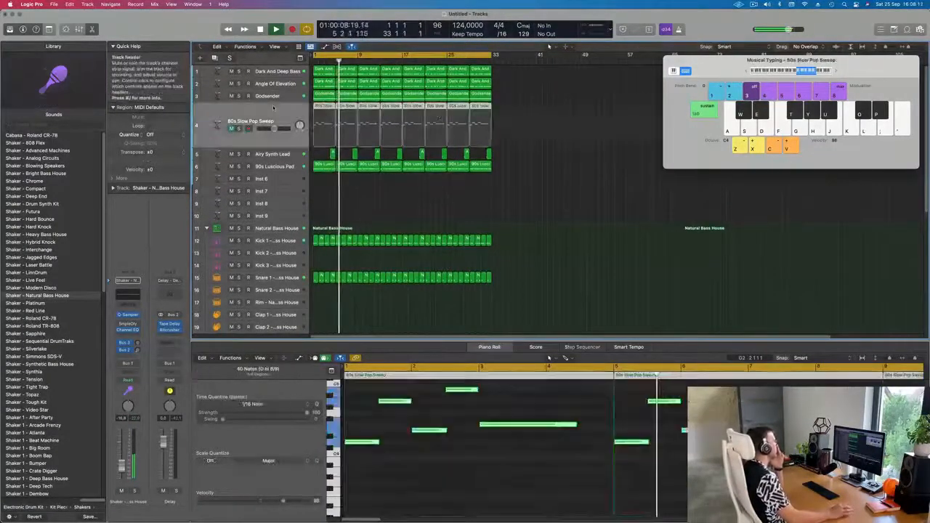
left_click(241, 137)
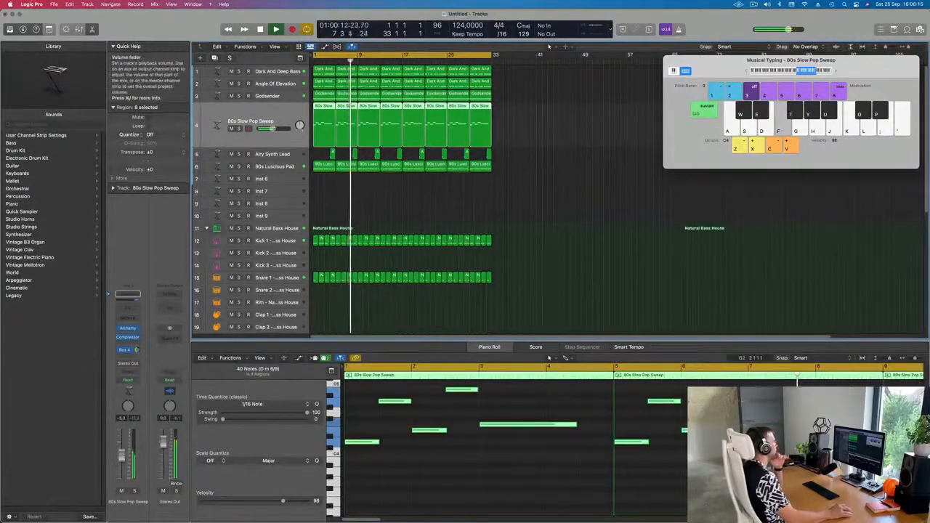
Step: Select all regions in the arrangement and repeat them once to double its length
left_click(523, 266)
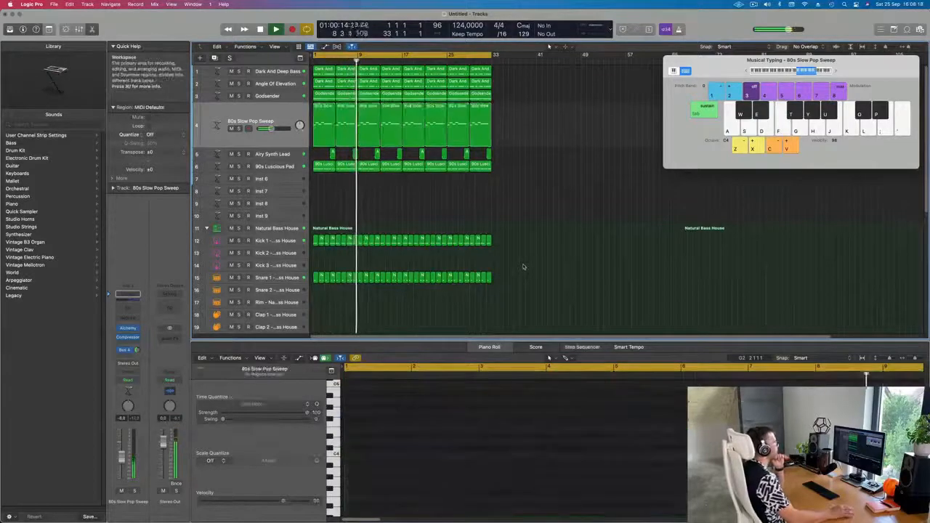
key("super+a")
key("super+r")
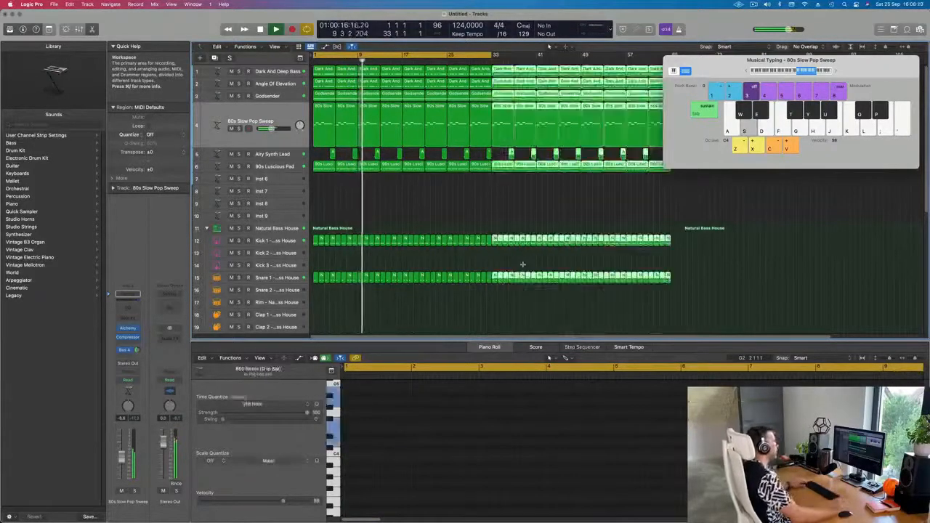
scroll(533, 228, "down", 2)
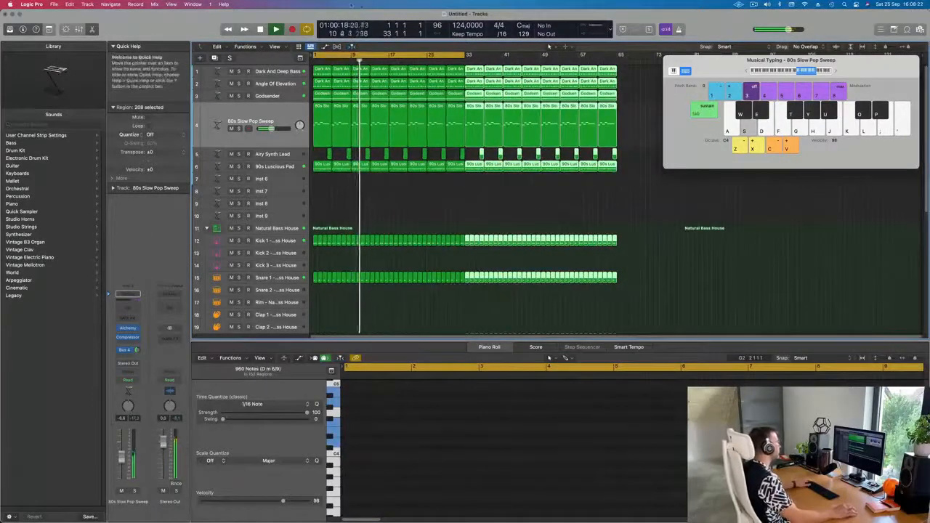
Step: Show the Secondary Ruler and set the cycle range to span the whole extended arrangement
left_click(275, 47)
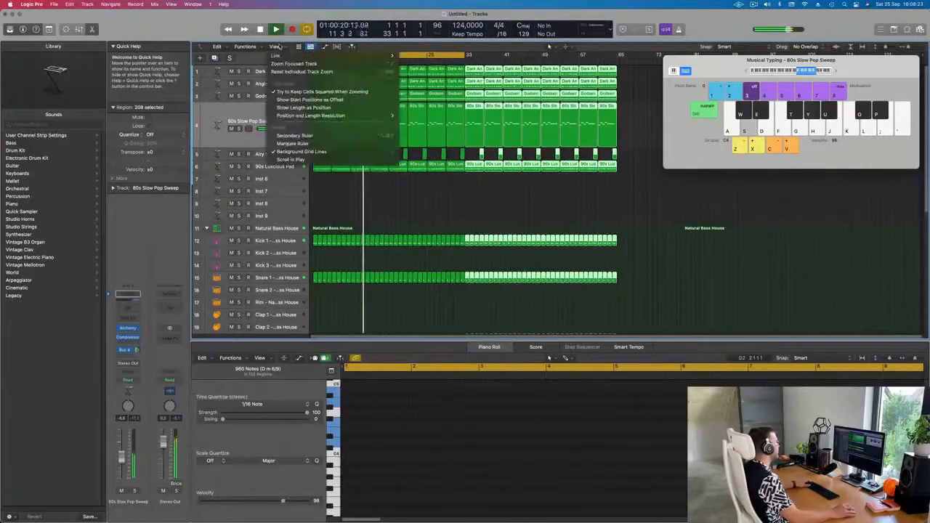
left_click(285, 145)
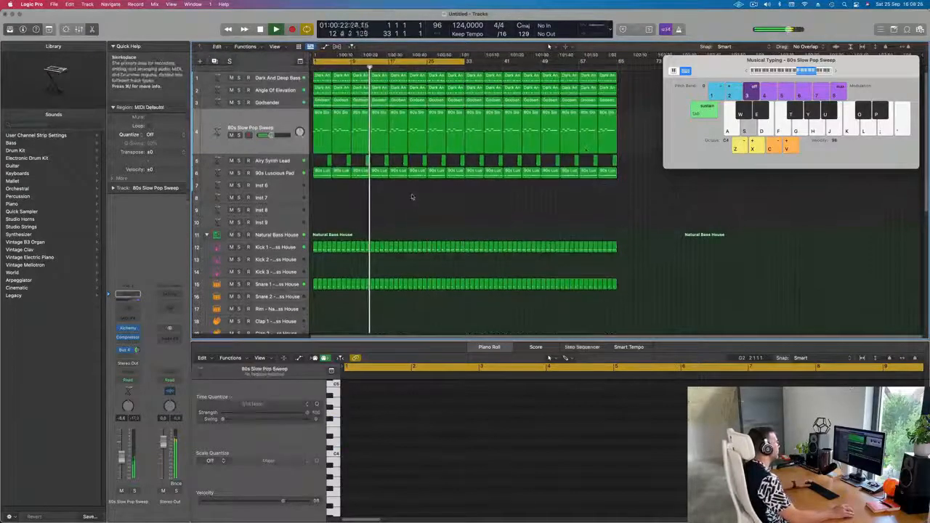
left_click_drag(465, 61, 619, 80)
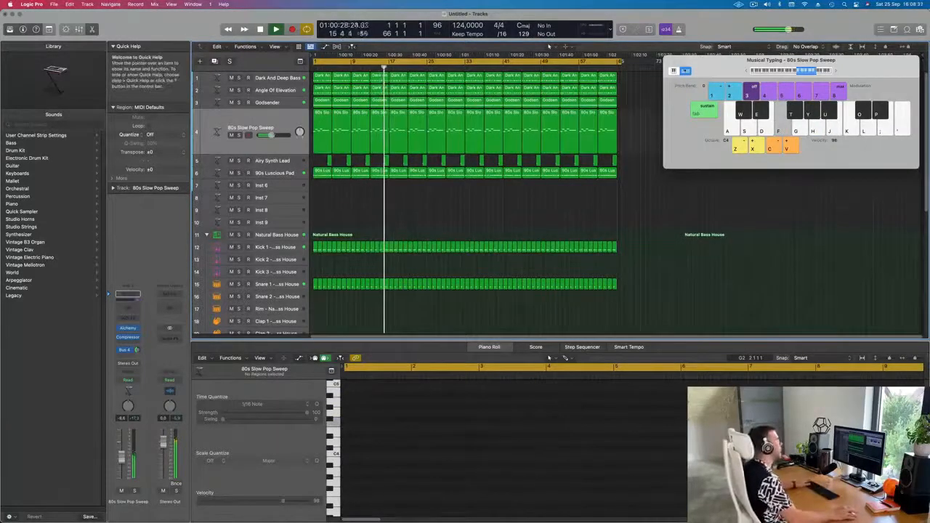
left_click_drag(622, 63, 619, 63)
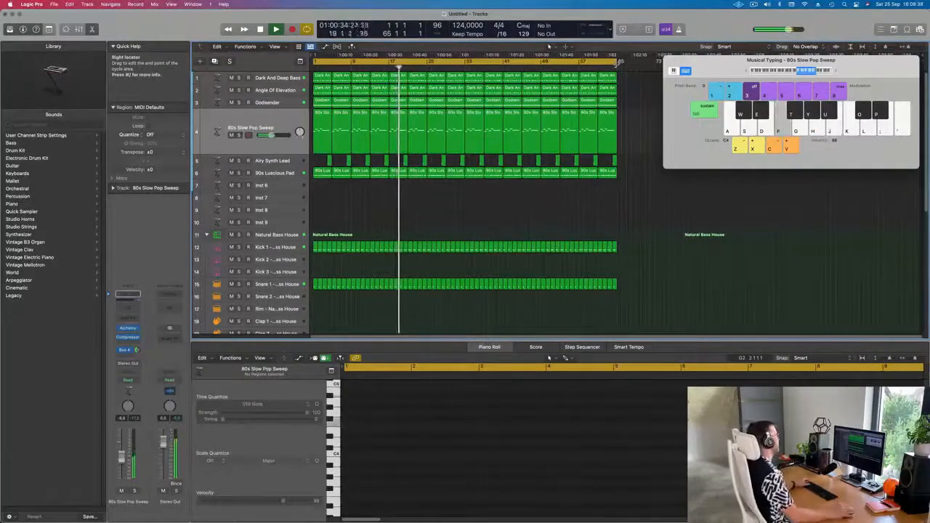
Step: Play the arrangement from the start, soloing and muting the Godsender track to audition it
key("space")
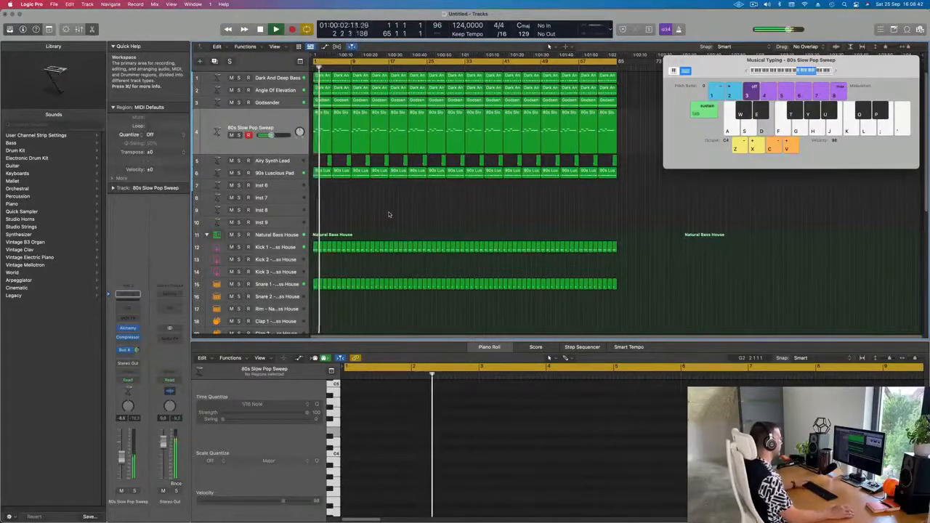
key("Return")
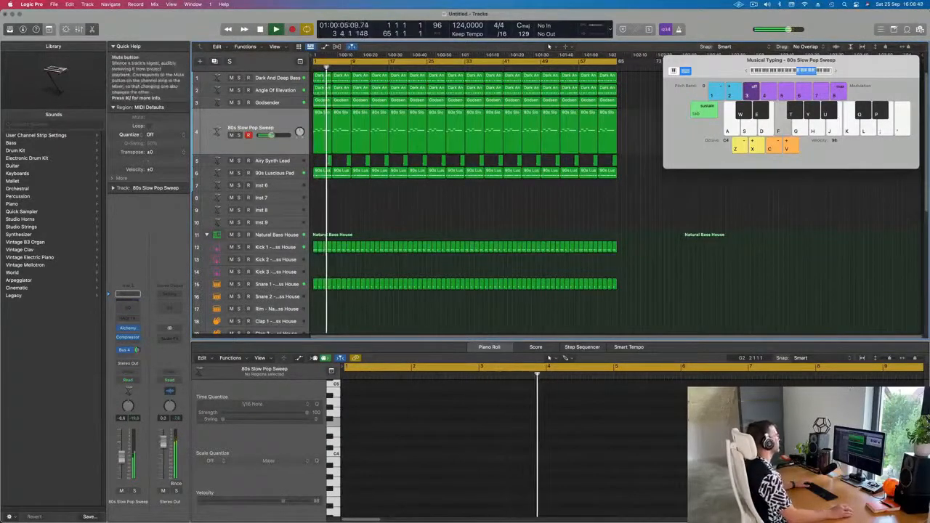
left_click(232, 135)
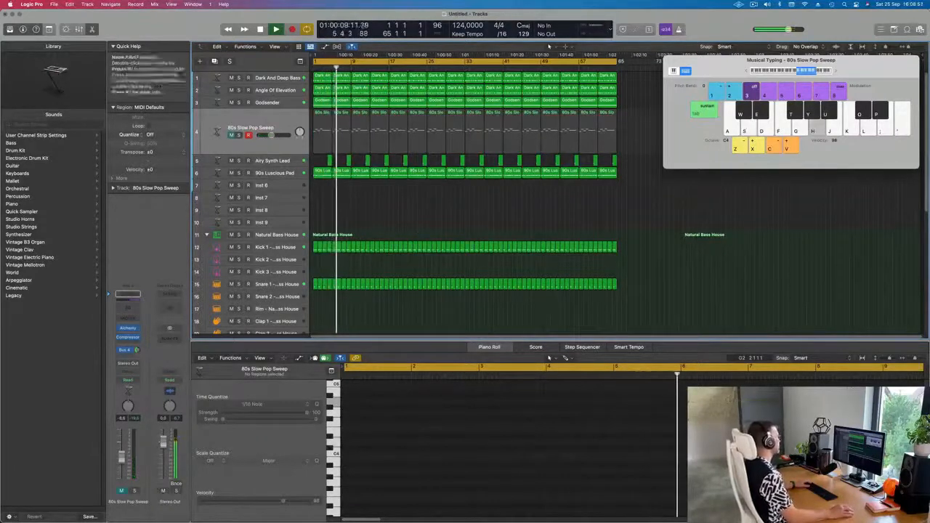
left_click(239, 103)
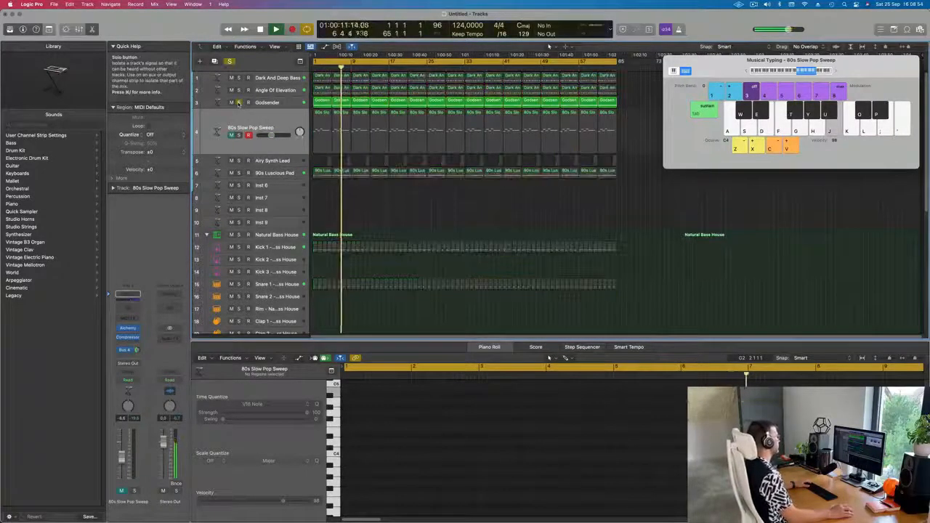
left_click(238, 103)
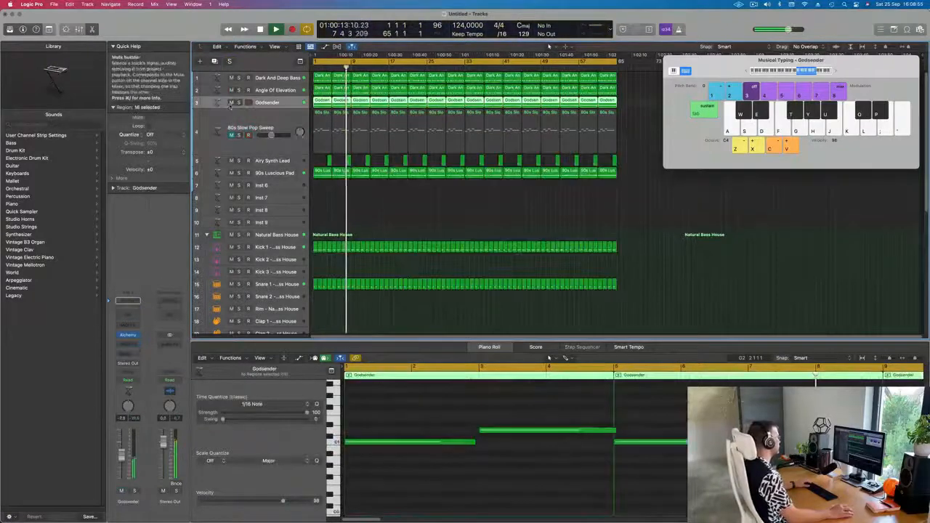
left_click(231, 102)
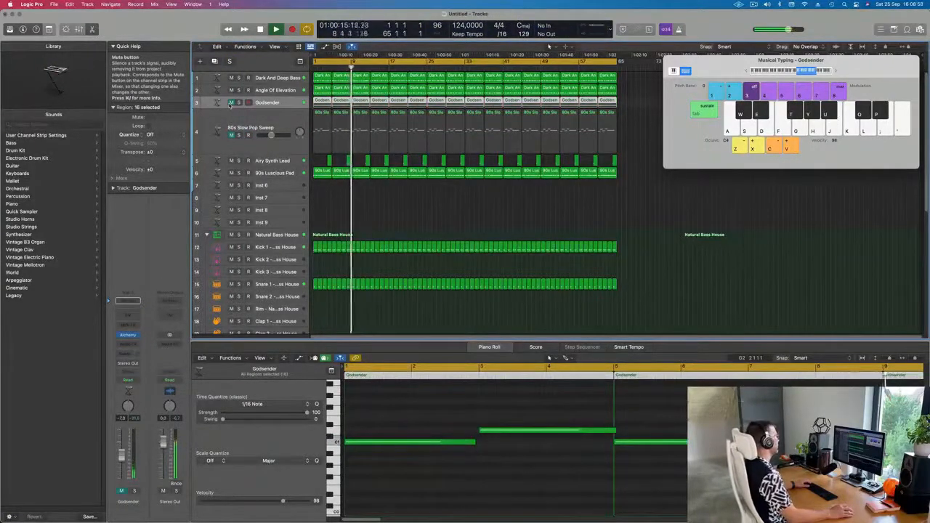
left_click(231, 102)
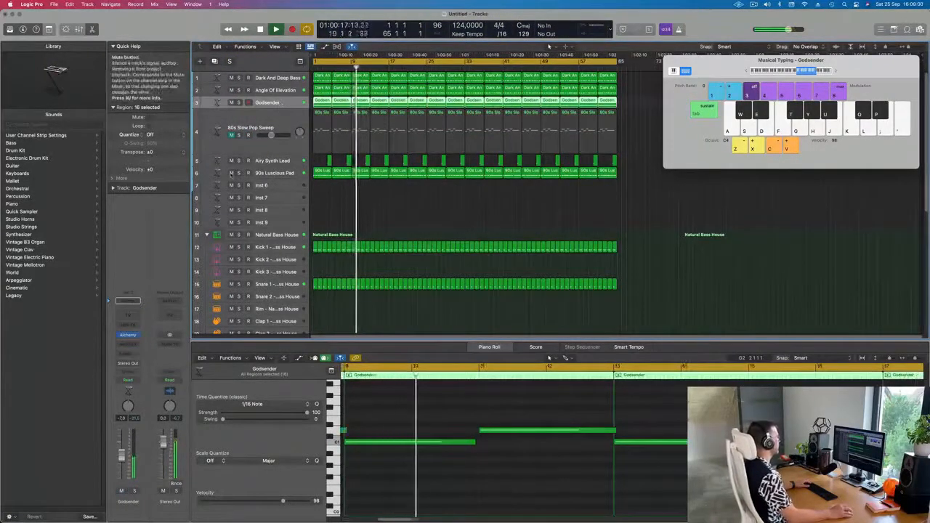
Step: Mute the Airy Synth Lead track
left_click(288, 161)
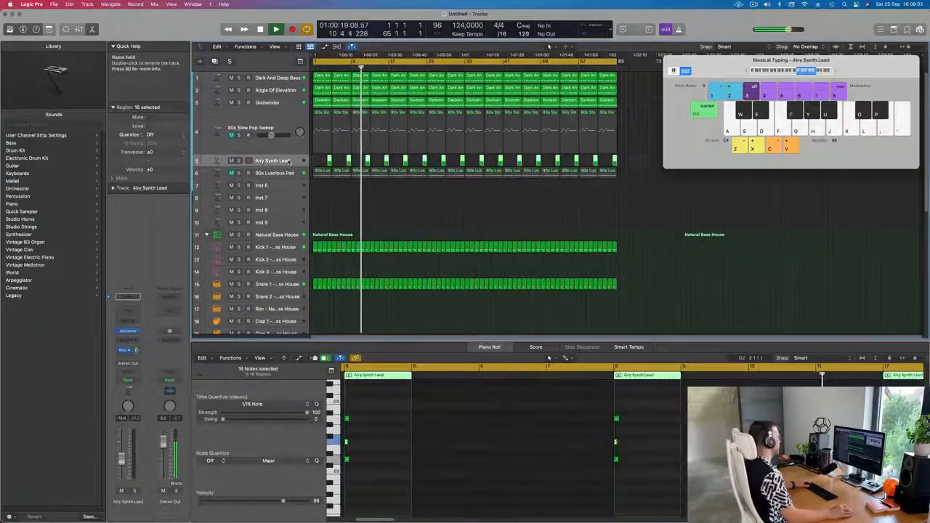
left_click(231, 161)
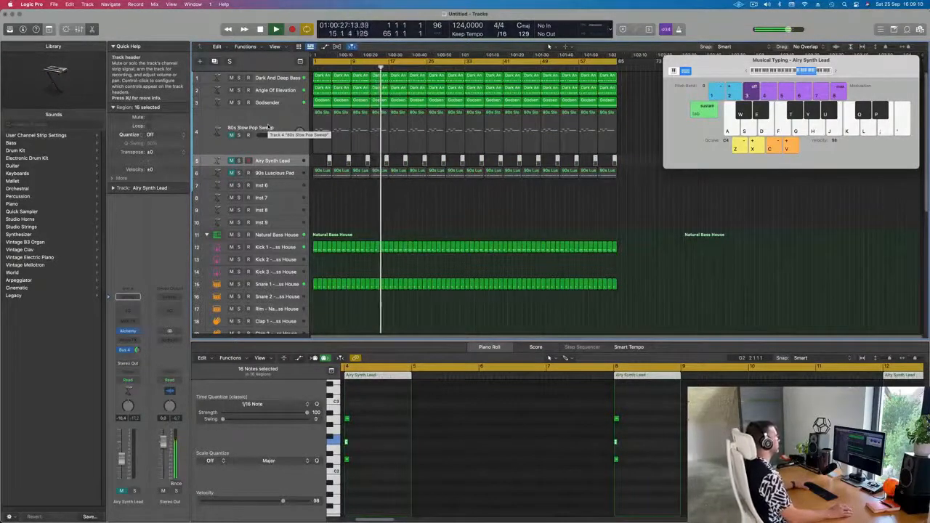
Step: Duplicate the Godsender track and copy its first region onto the new track
left_click(283, 103)
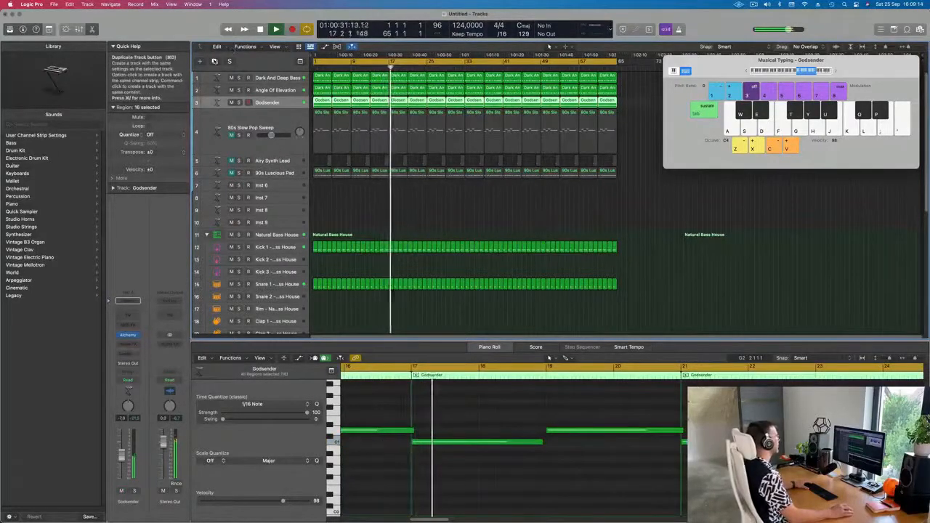
key("super+d")
left_click_drag(325, 102, 324, 116)
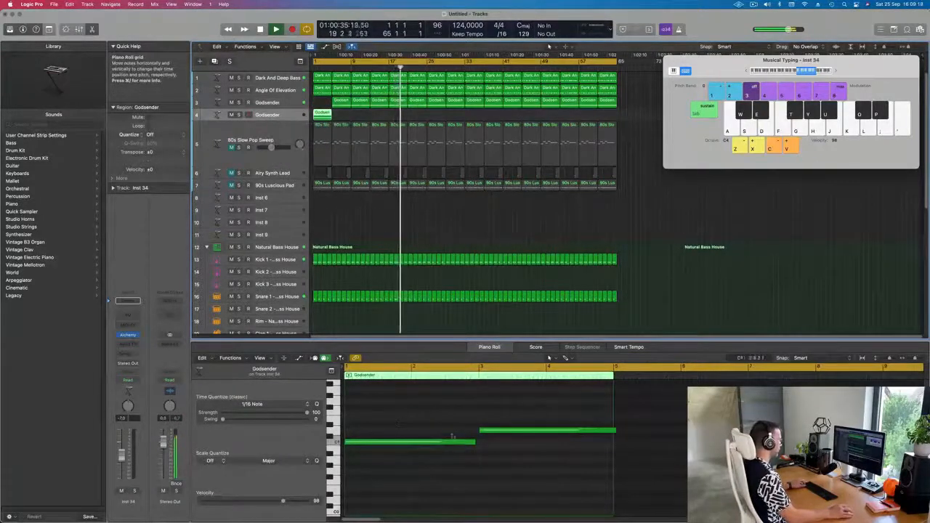
Step: Adjust the two notes' lengths so the first meets the second and the second ends at the region end
left_click_drag(476, 443, 480, 443)
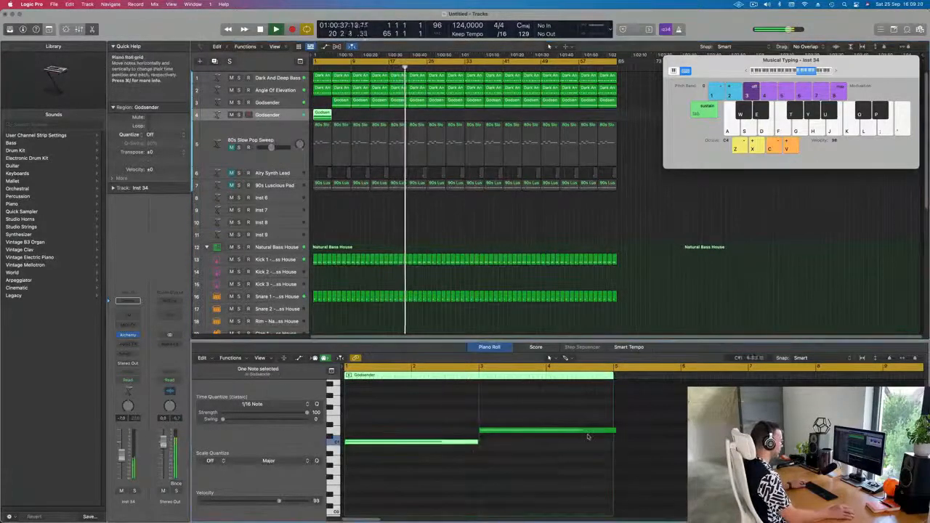
left_click(606, 431)
left_click_drag(616, 430, 612, 431)
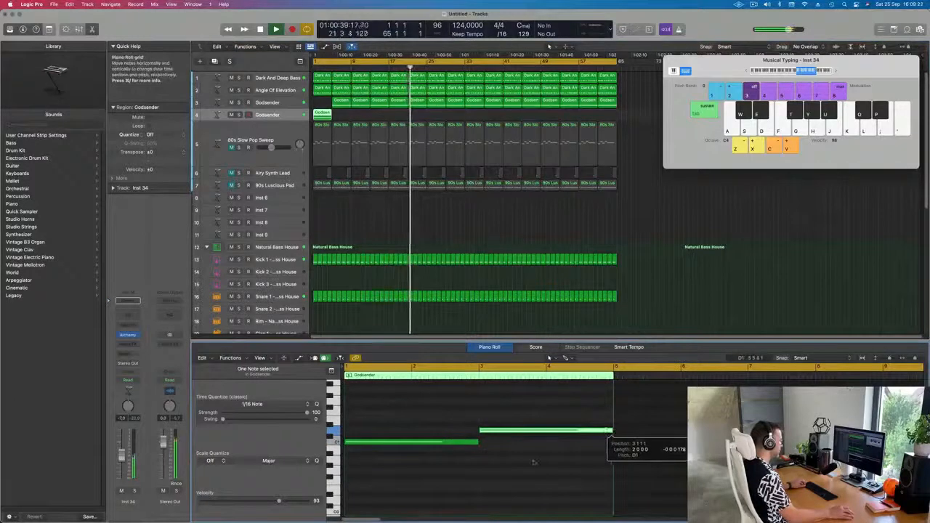
Step: Select both notes and copy them higher up in pitch, stacking them above the originals
scroll(528, 466, "up", 3)
left_click_drag(439, 463, 514, 498)
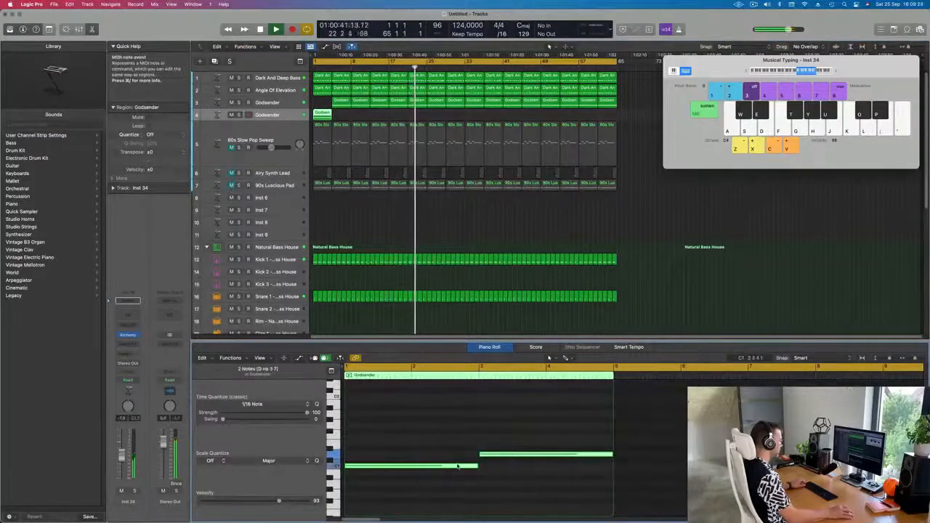
left_click_drag(458, 467, 456, 399)
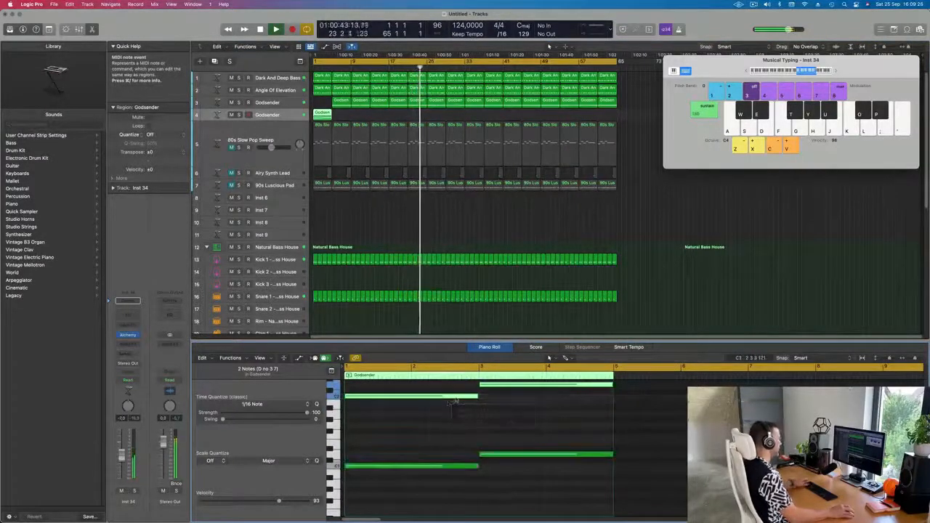
Step: Play the arrangement and select the new track's region to audition it
key("space")
left_click(343, 102)
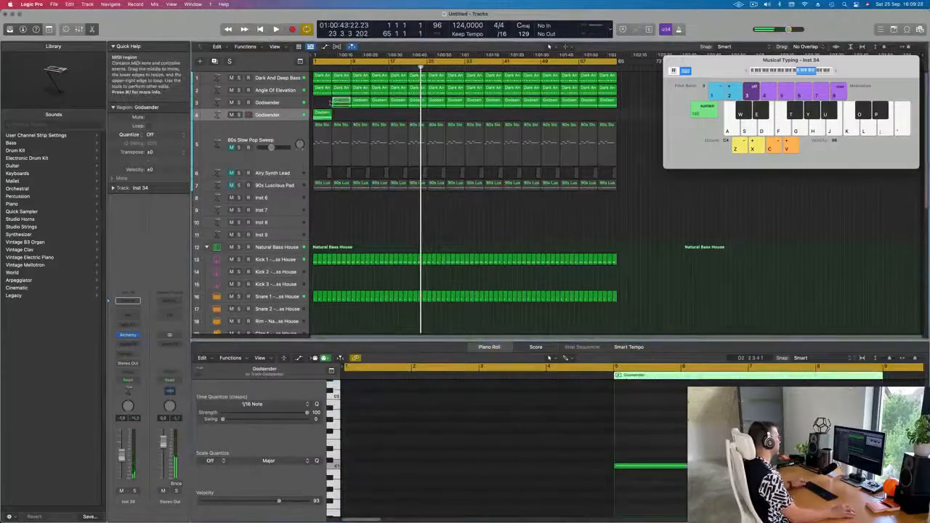
left_click_drag(331, 102, 324, 106)
left_click(323, 116)
key("space")
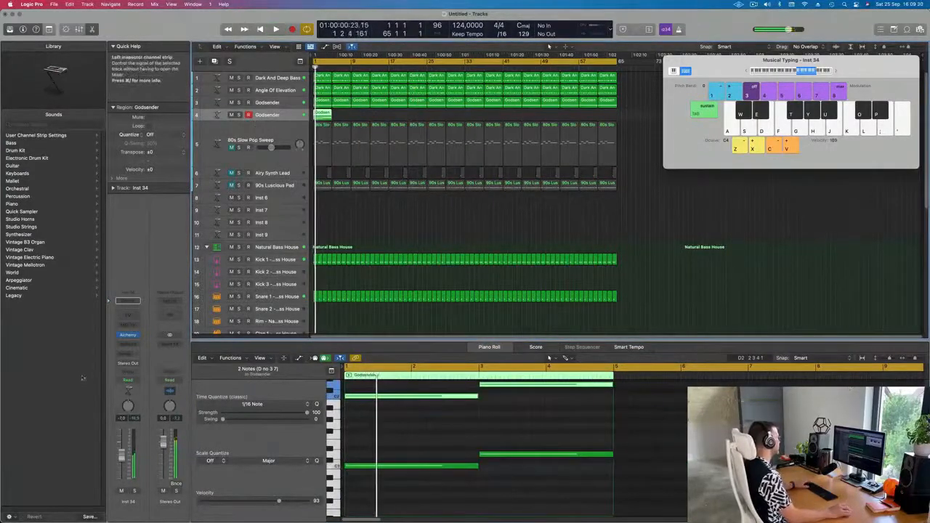
Step: Insert an Arpeggiator MIDI effect on the new track
left_click(128, 325)
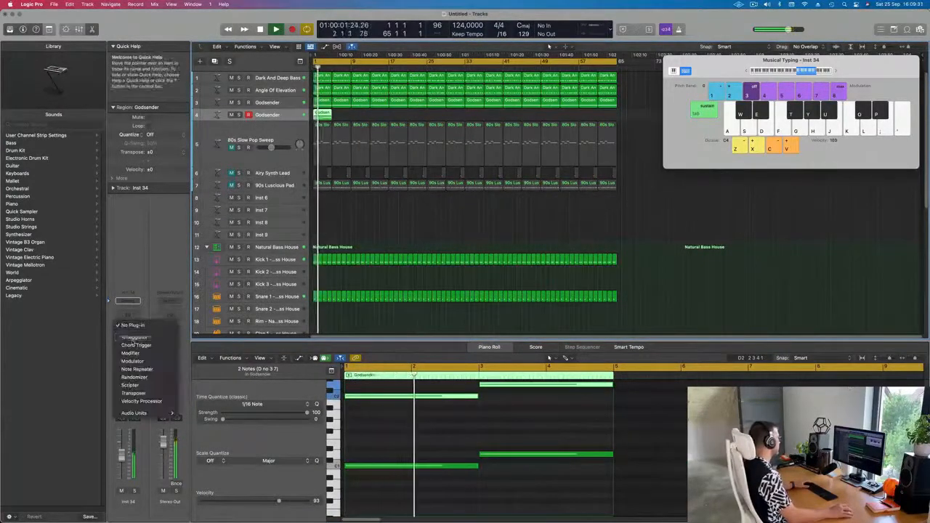
left_click(132, 337)
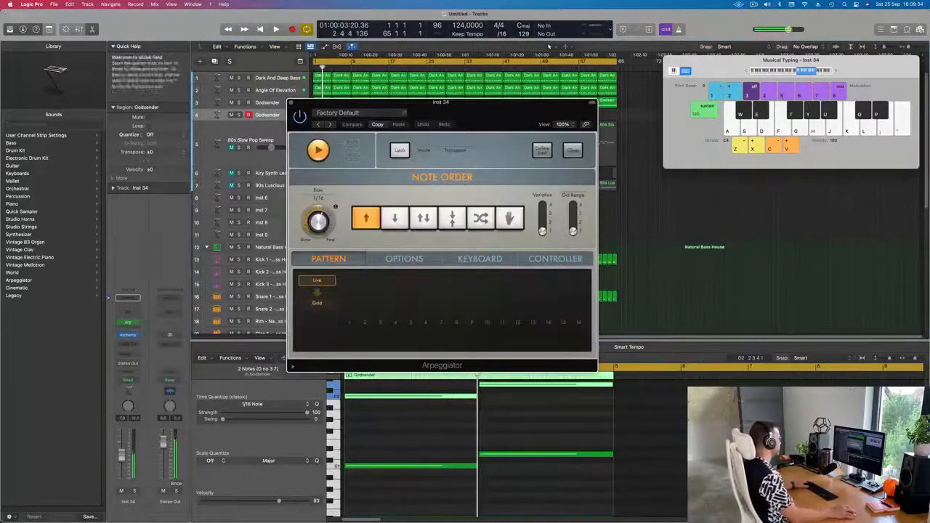
left_click_drag(446, 103, 709, 105)
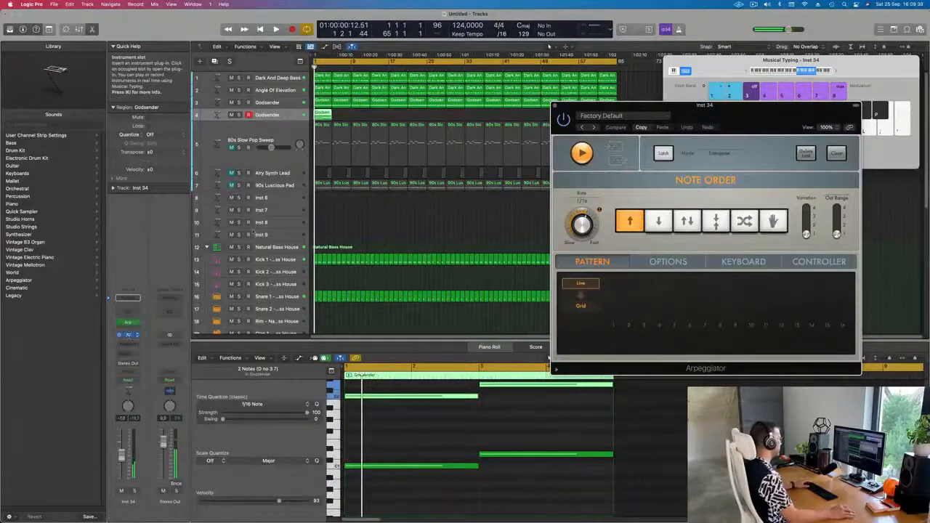
Step: Open the Alchemy instrument and load the Flute Step preset from the Keys category
left_click(128, 334)
left_click_drag(478, 128, 654, 130)
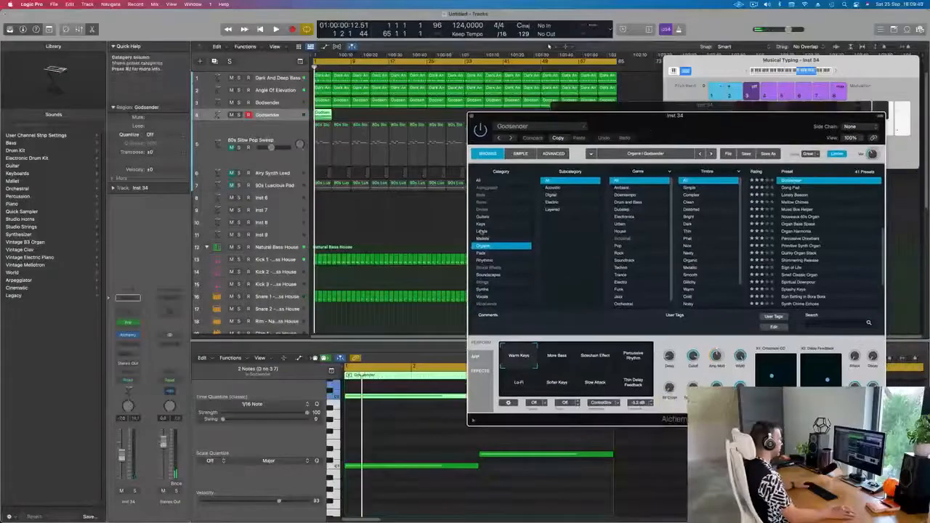
left_click(482, 224)
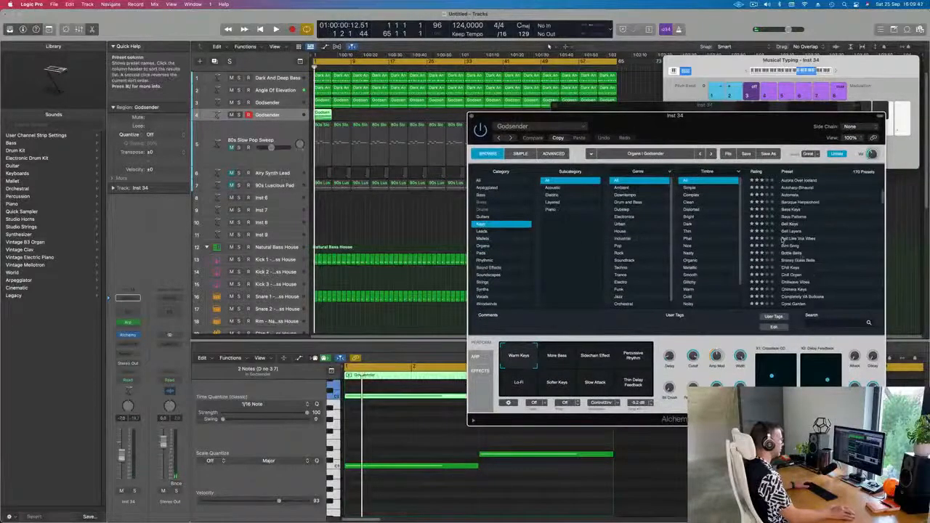
scroll(802, 283, "down", 6)
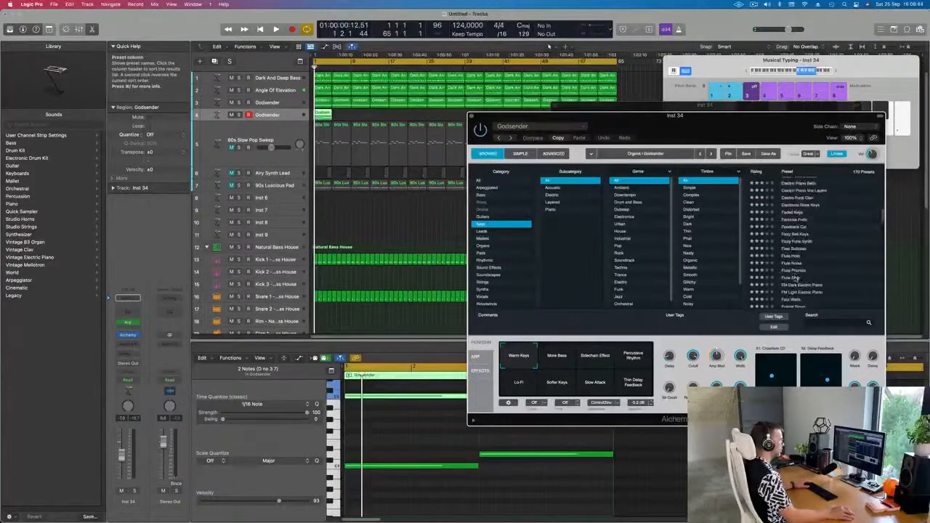
left_click(795, 278)
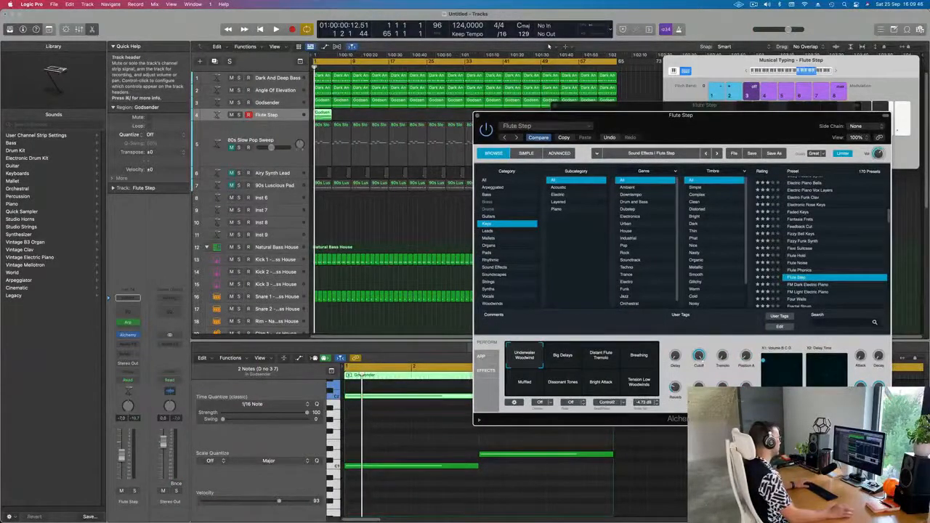
Step: Delete the lower pair of notes from the new track's region
key("space")
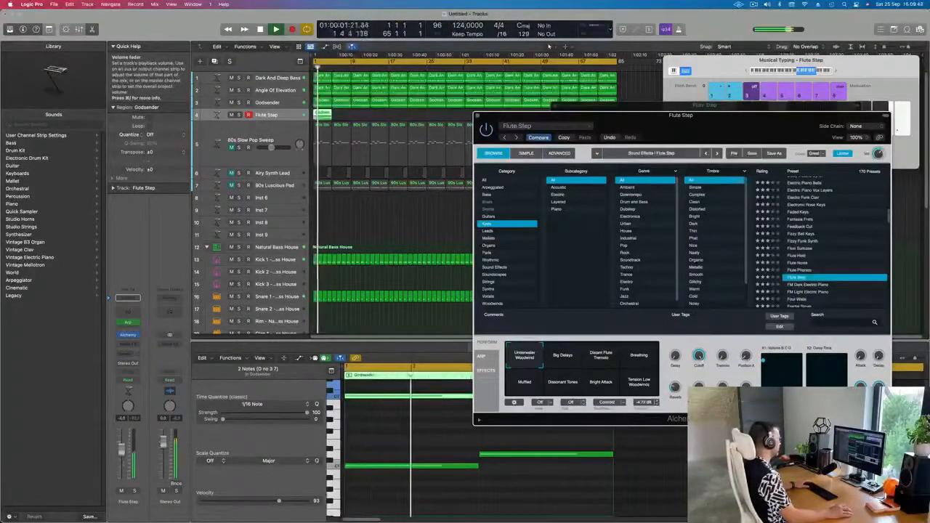
key("space")
left_click(424, 461)
key("super+a")
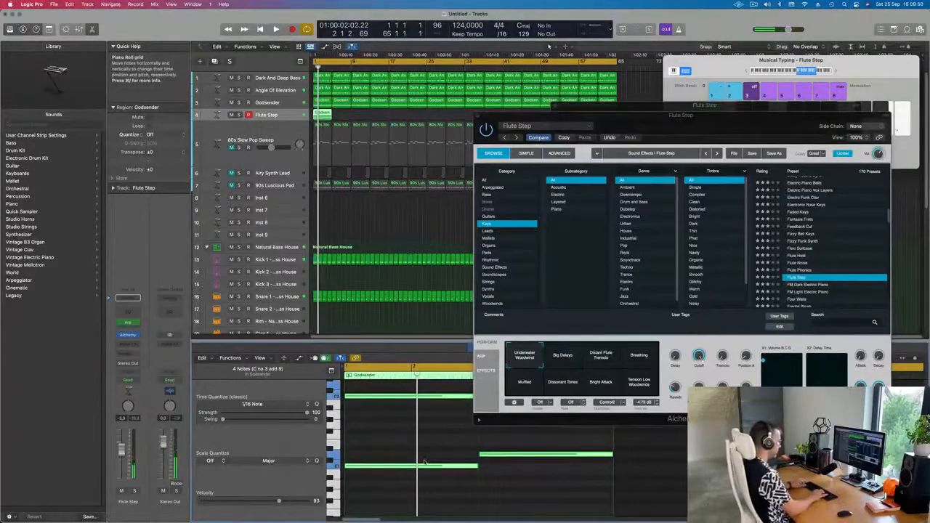
key("Delete")
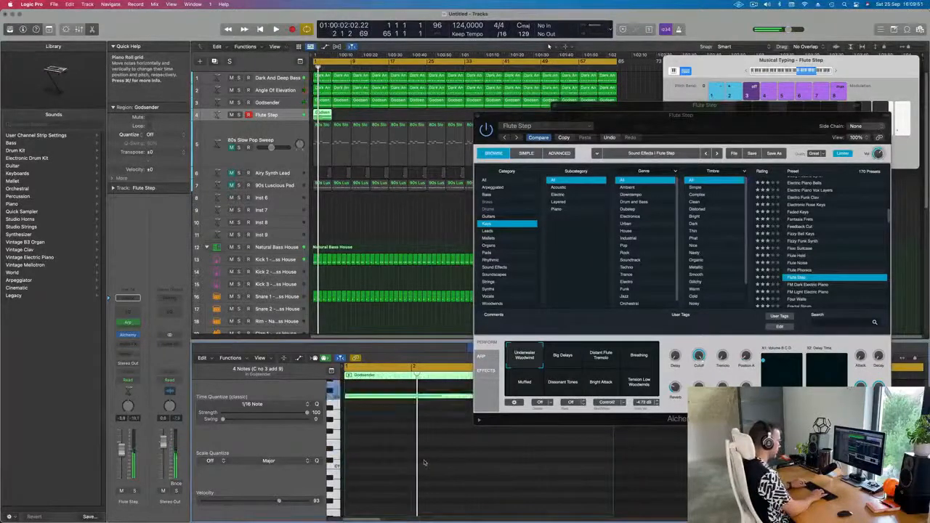
Step: Audition the FM Dark Electric Piano preset while playing, briefly soloing the track
key("space")
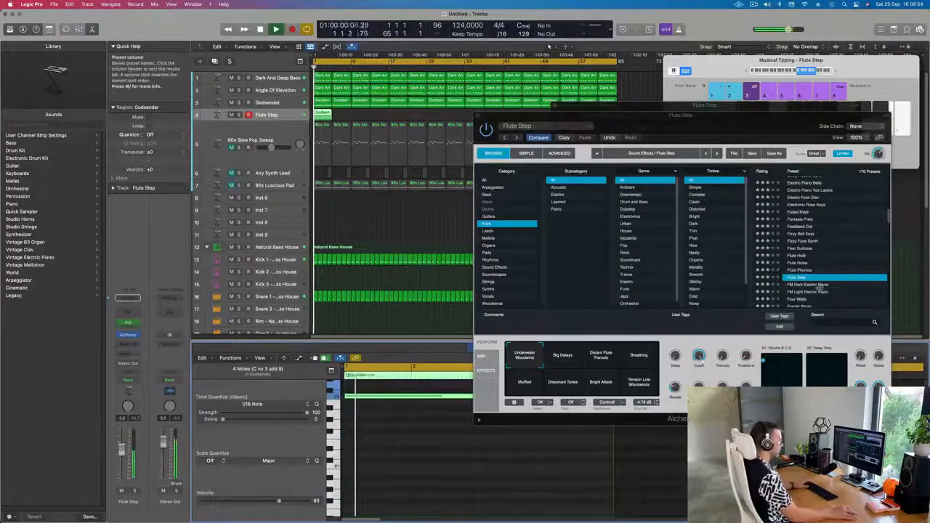
left_click(806, 285)
left_click_drag(734, 131, 655, 91)
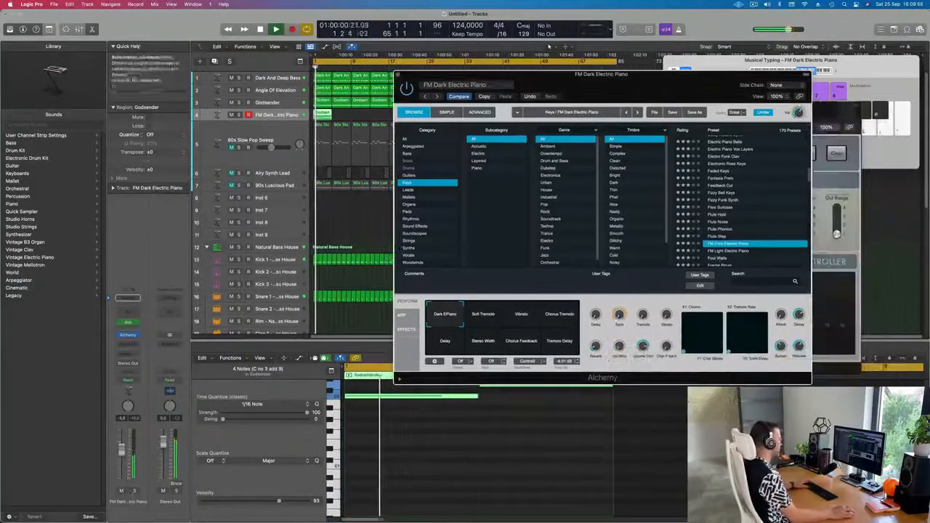
left_click(134, 491)
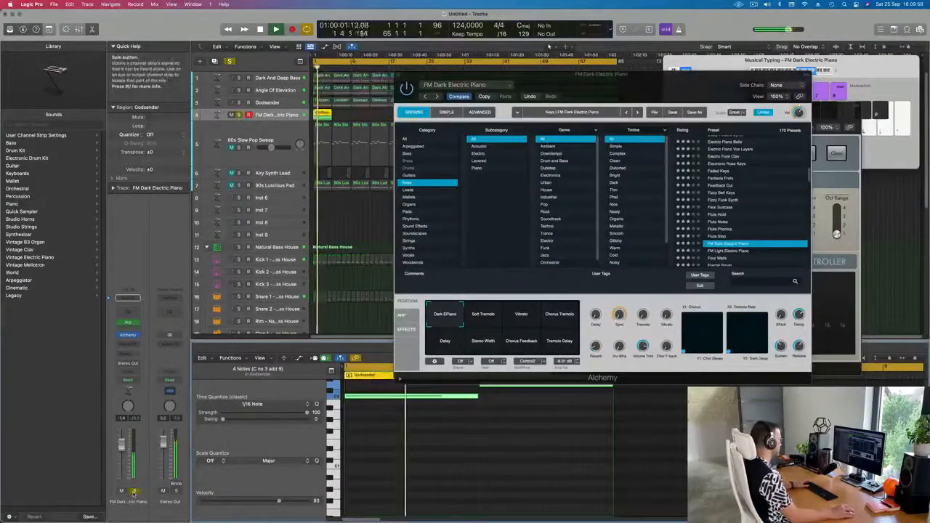
left_click(133, 492)
Step: Try the Gentle Sine Bells and then the Hammered Mallets presets
scroll(718, 228, "down", 2)
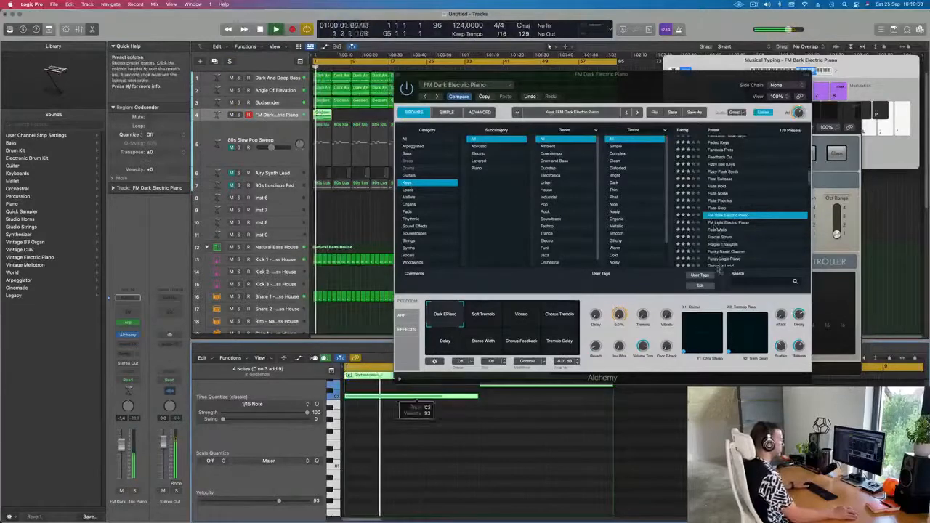
scroll(719, 271, "down", 4)
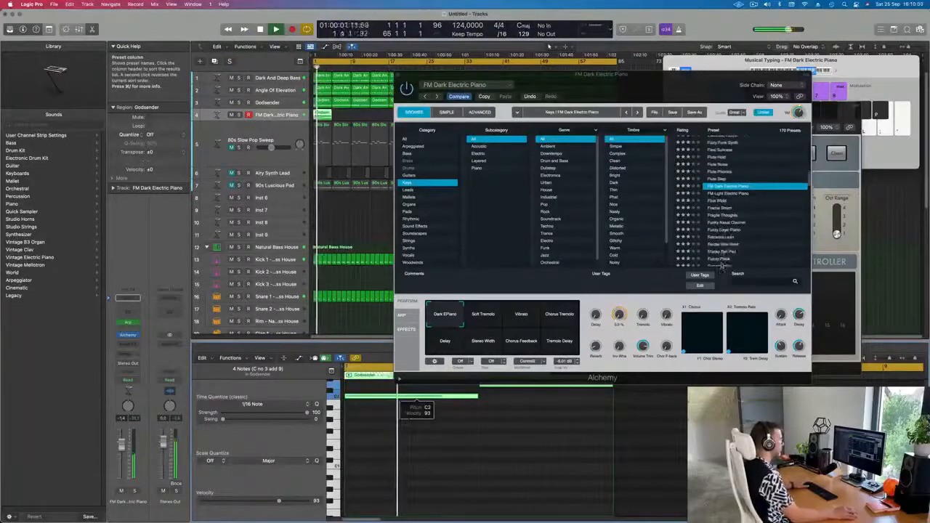
left_click(723, 219)
scroll(724, 229, "down", 2)
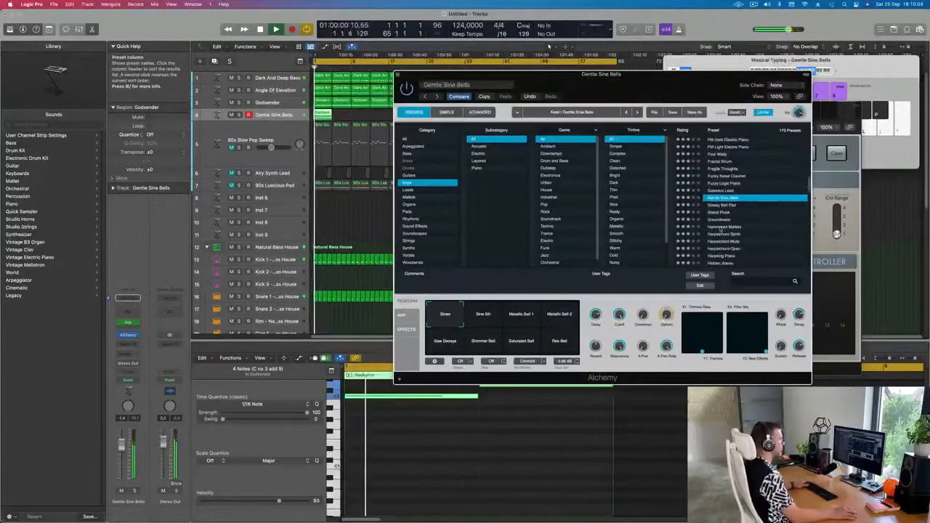
left_click(723, 227)
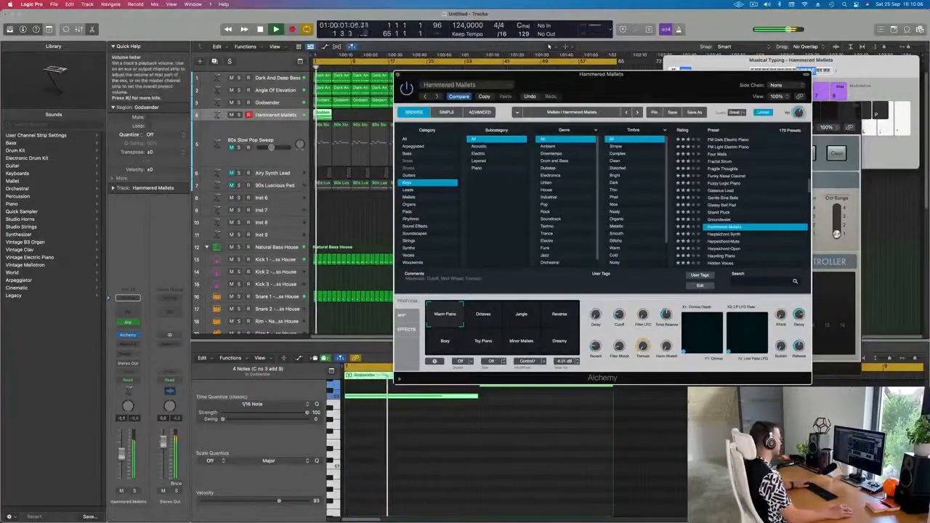
Step: Replace the track's instrument with Retro Synth
left_click(122, 335)
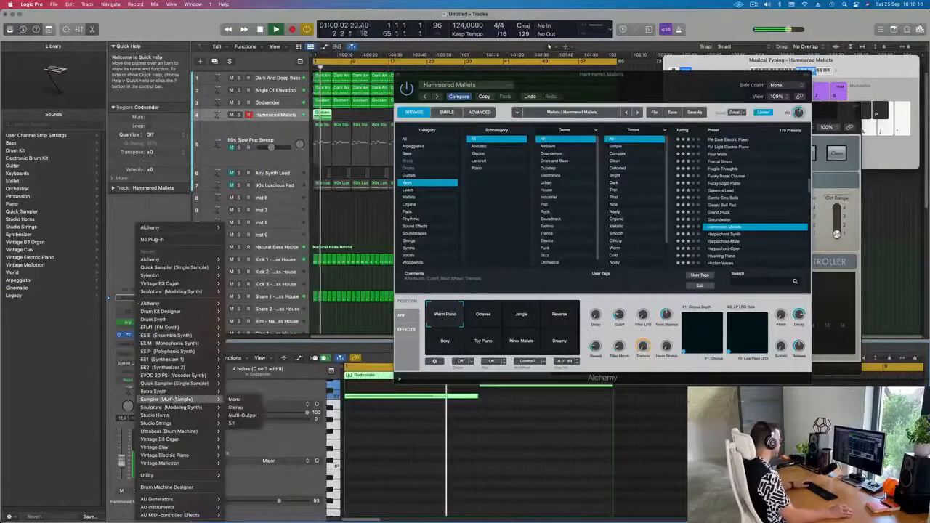
mouse_move(174, 392)
left_click(236, 392)
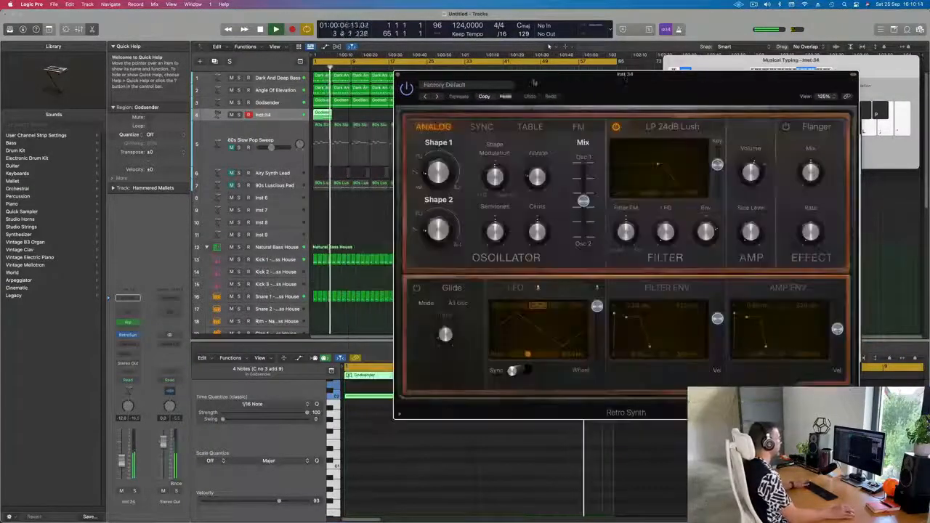
left_click_drag(545, 70, 518, 67)
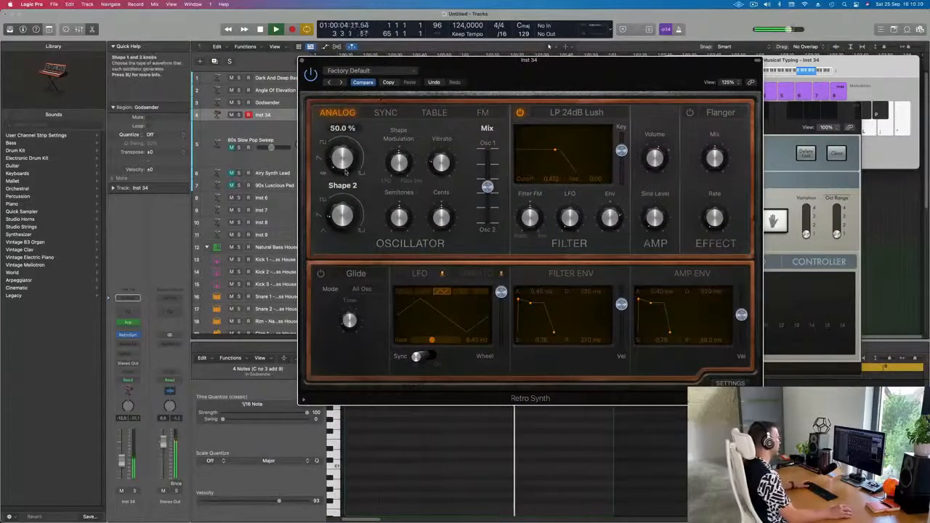
left_click_drag(513, 83, 459, 63)
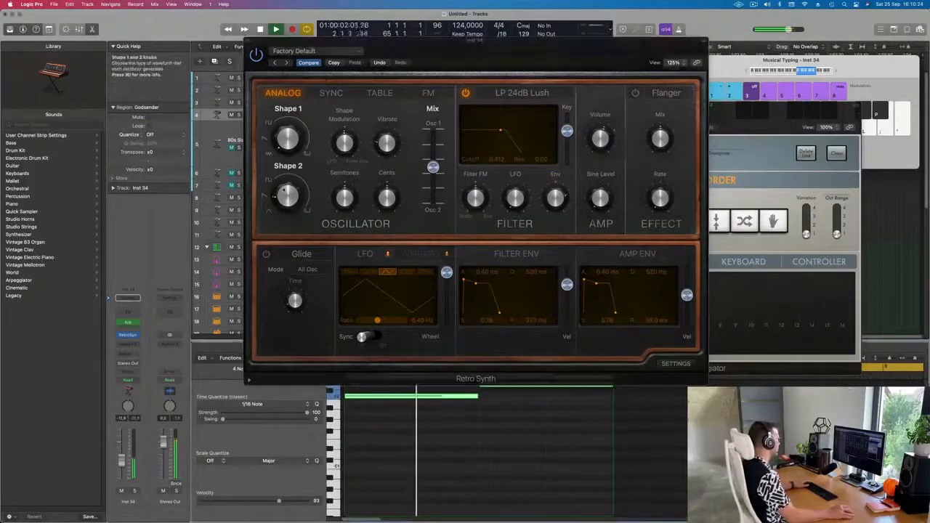
Step: Set Retro Synth's Shape 2 to 21.8% and the oscillator Mix to 0.33
left_click_drag(284, 190, 285, 183)
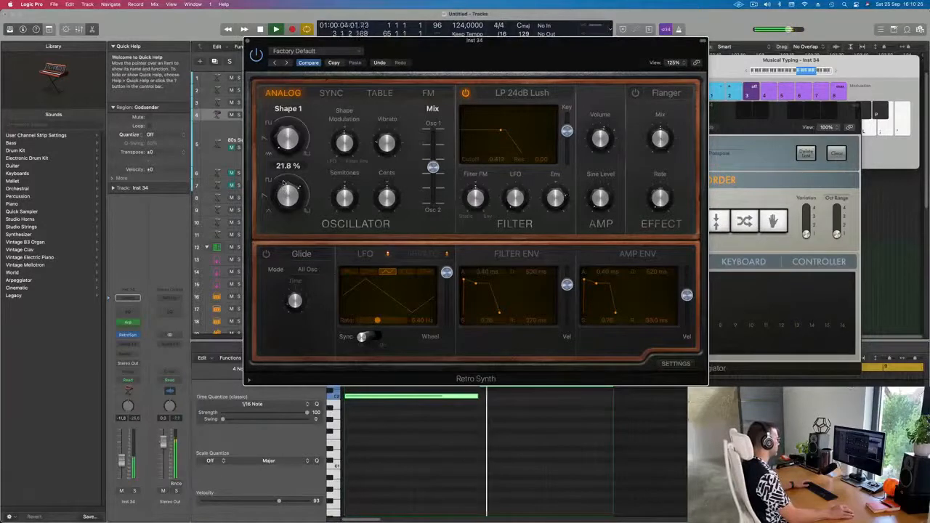
left_click_drag(433, 167, 434, 157)
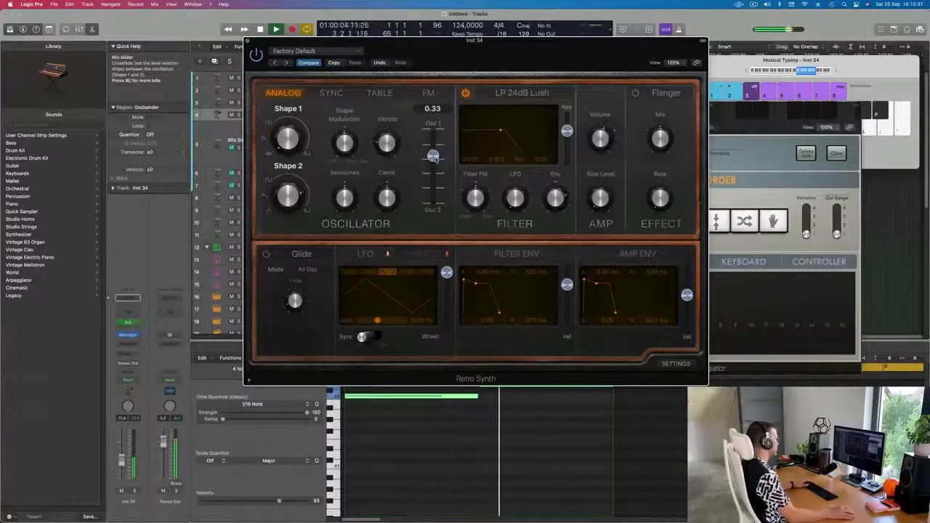
Step: Set the filter resonance to 0.02 and lower the filter envelope's sustain
left_click_drag(499, 131, 499, 130)
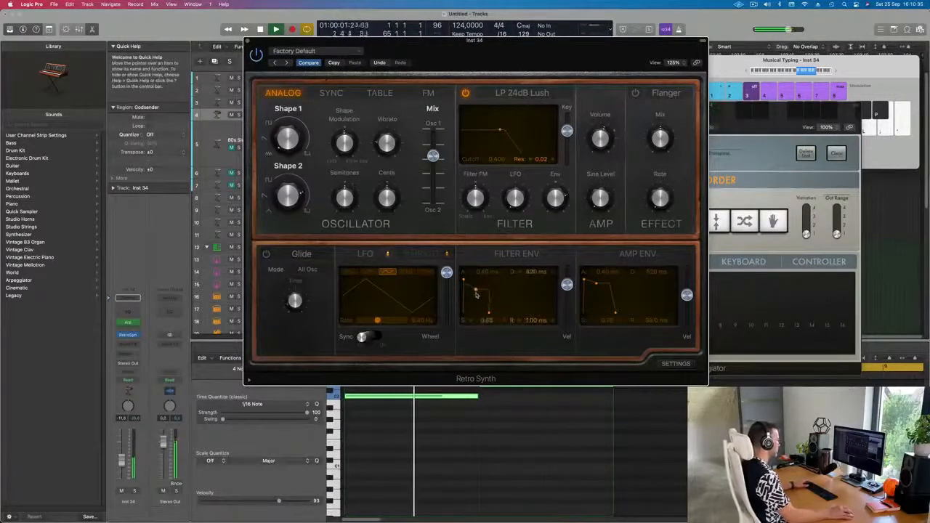
left_click_drag(476, 294, 473, 313)
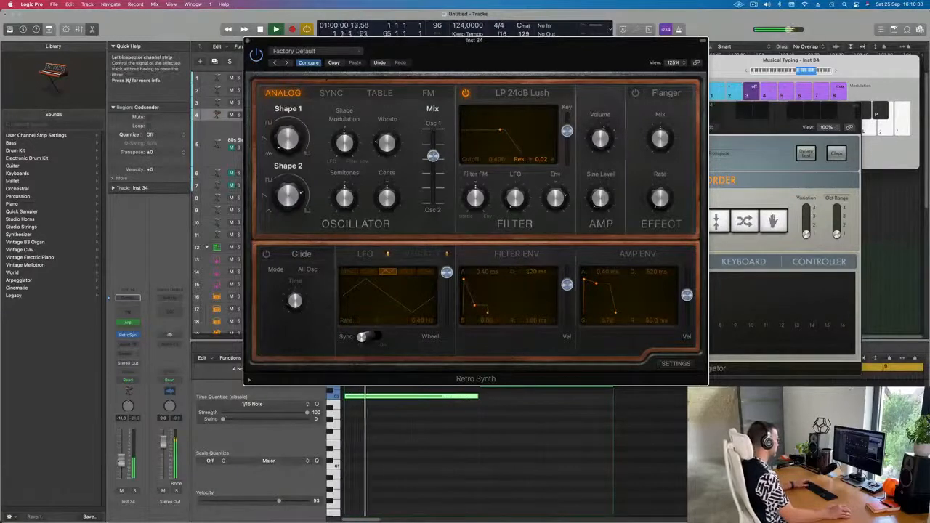
Step: Raise the track volume slightly, set the filter envelope sustain to 0.00, and close the Retro Synth window
left_click_drag(122, 462, 122, 455)
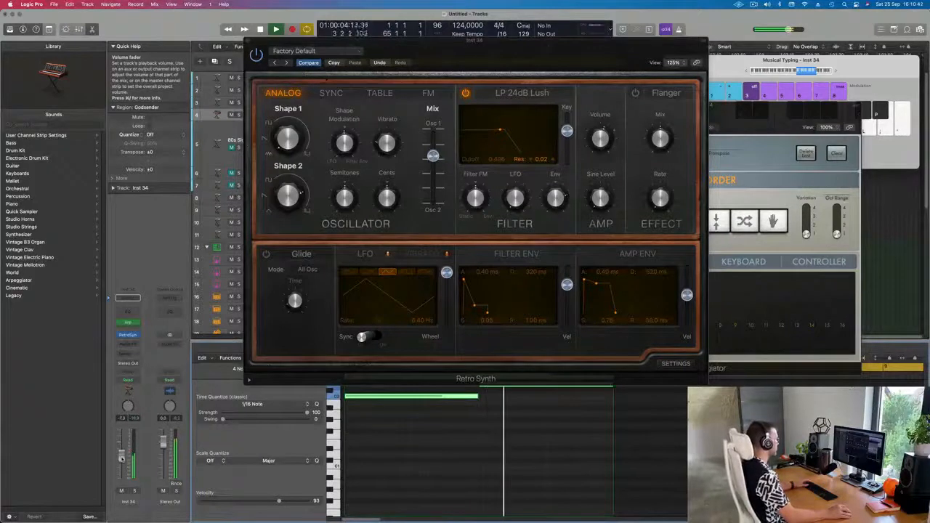
left_click_drag(476, 317, 478, 314)
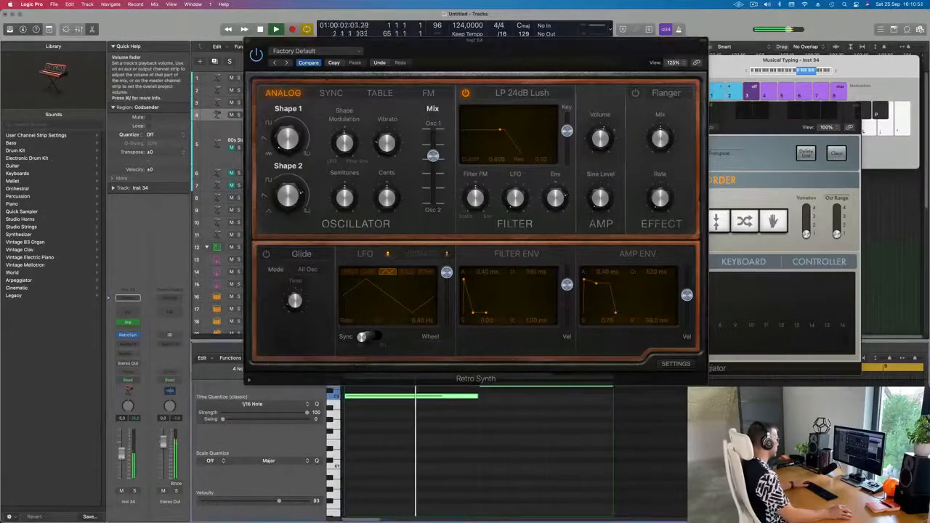
left_click_drag(448, 35, 549, 47)
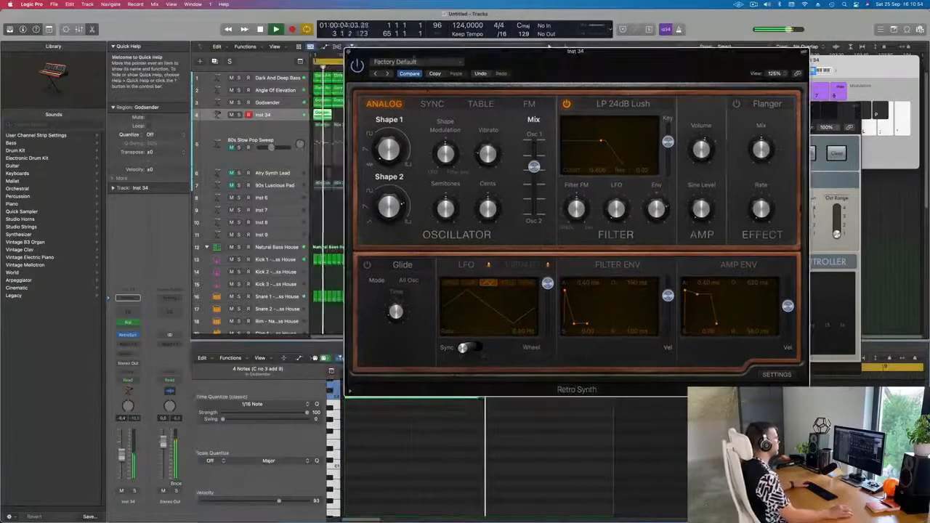
key("super+w")
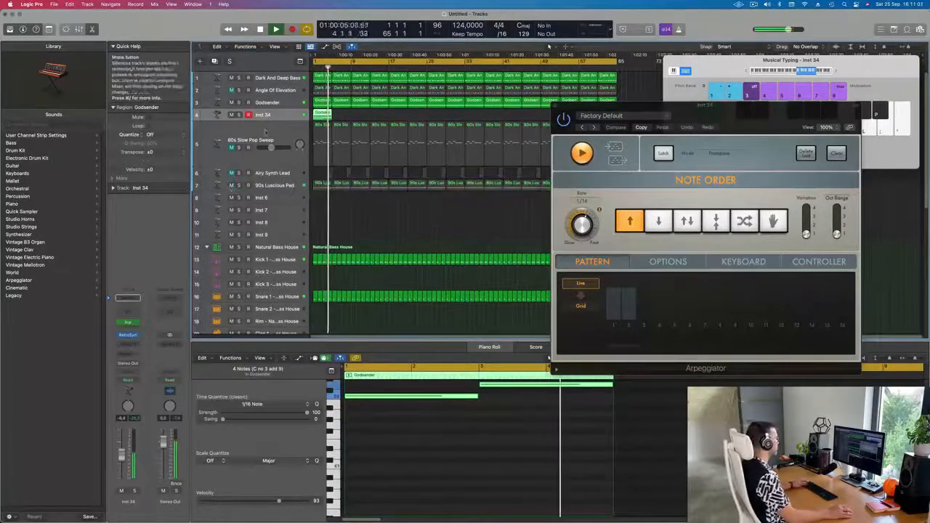
Step: Return to the project start and repeat the Inst 34 region five times along its track
key("Return")
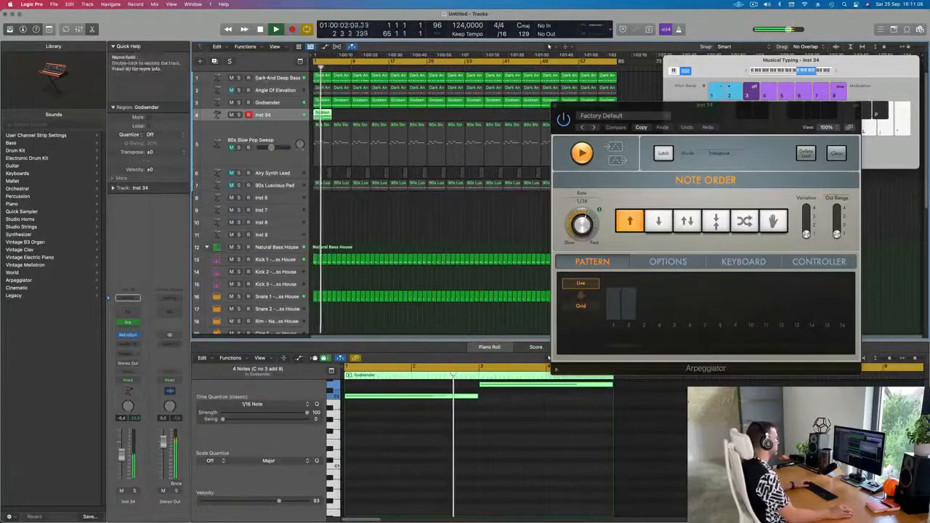
left_click(232, 77)
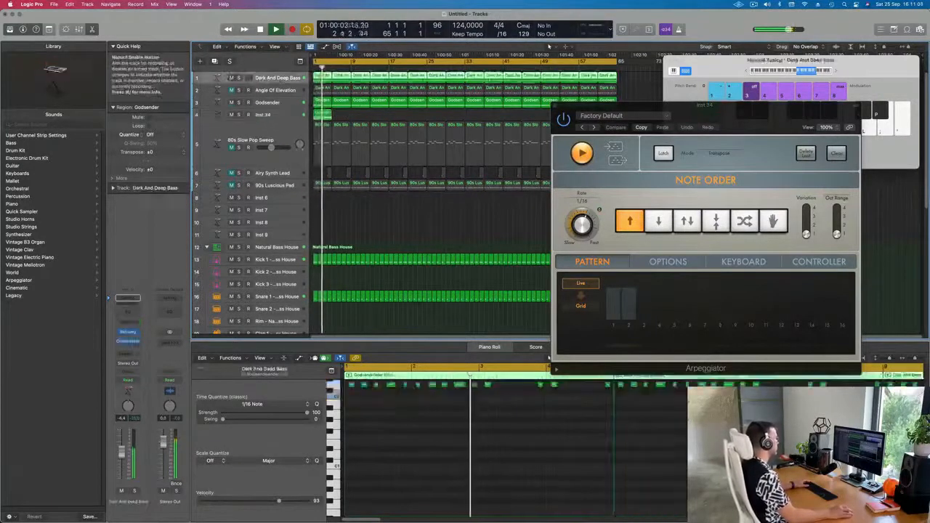
left_click(322, 114)
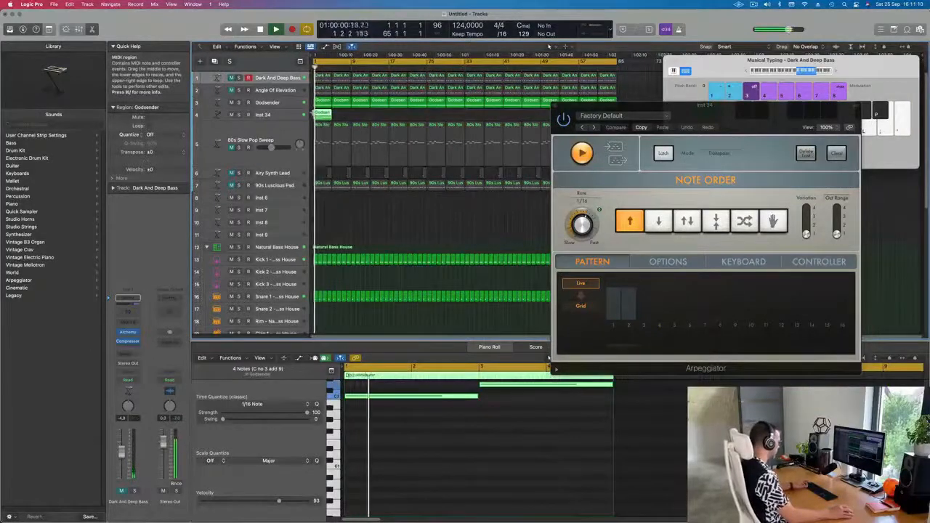
key("super+r")
key("super+r")
key("super+r")
Step: Select the Inst 34 regions and repeat them to fill the rest of the arrangement
key("super+r")
key("super+r")
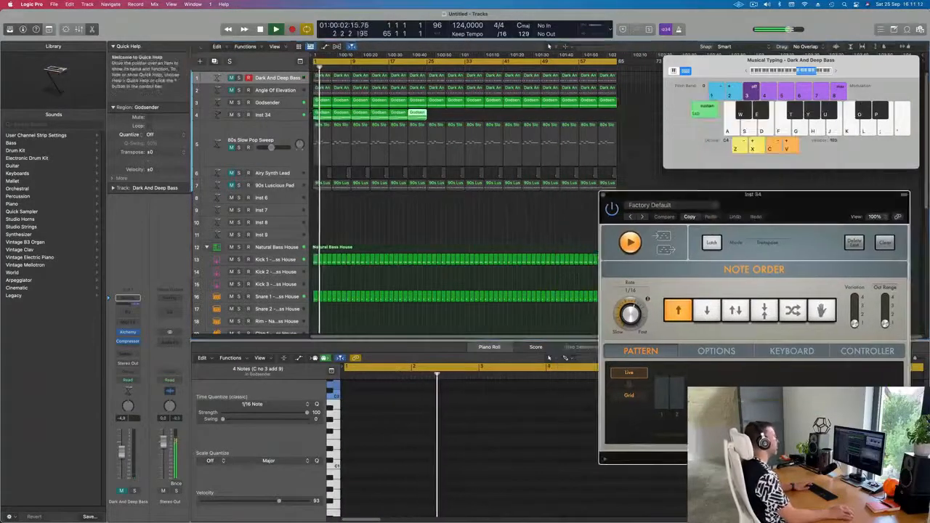
left_click_drag(496, 119, 318, 113)
key("super+r")
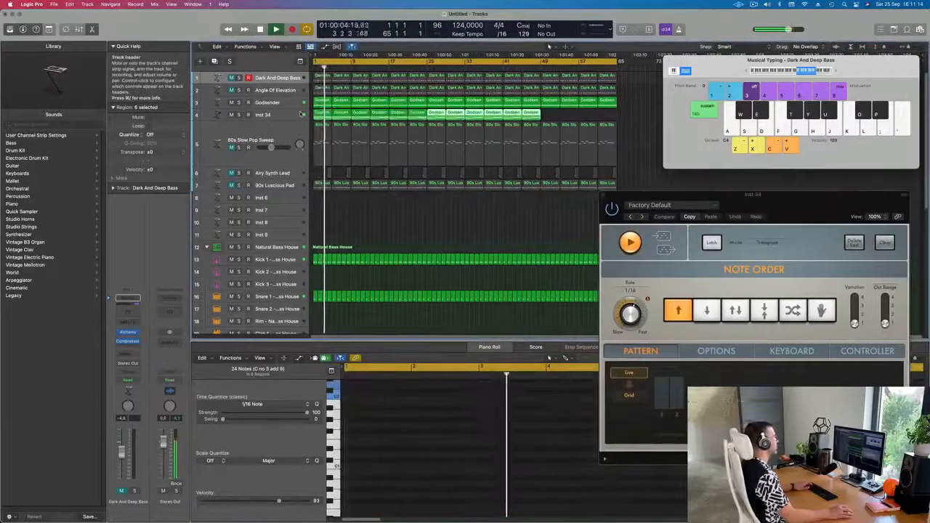
left_click(531, 115)
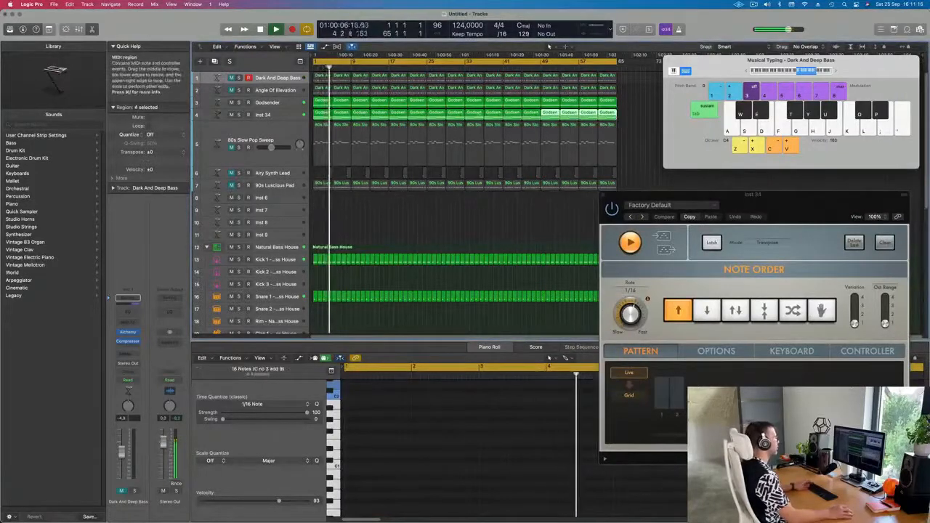
Step: Select all regions and color them by their tracks
left_click(467, 206)
key("super+a")
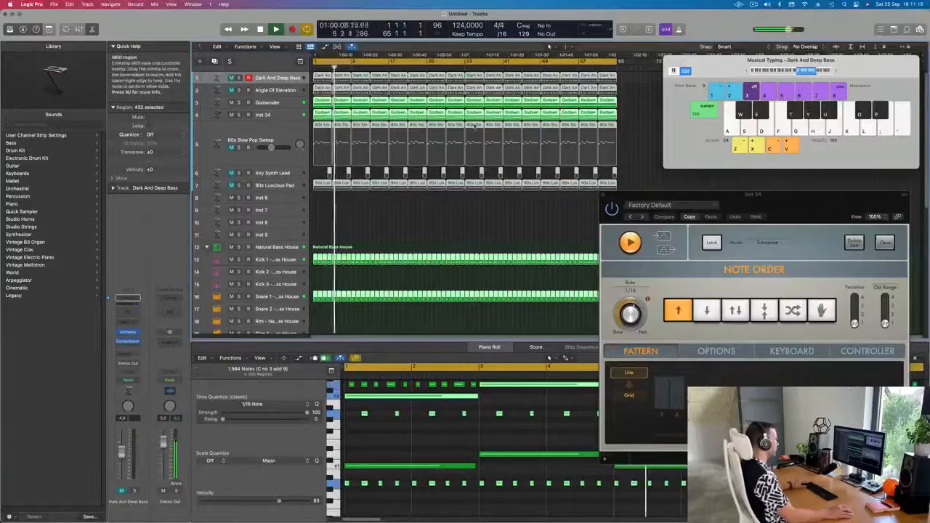
right_click(480, 126)
left_click(481, 128)
right_click(479, 126)
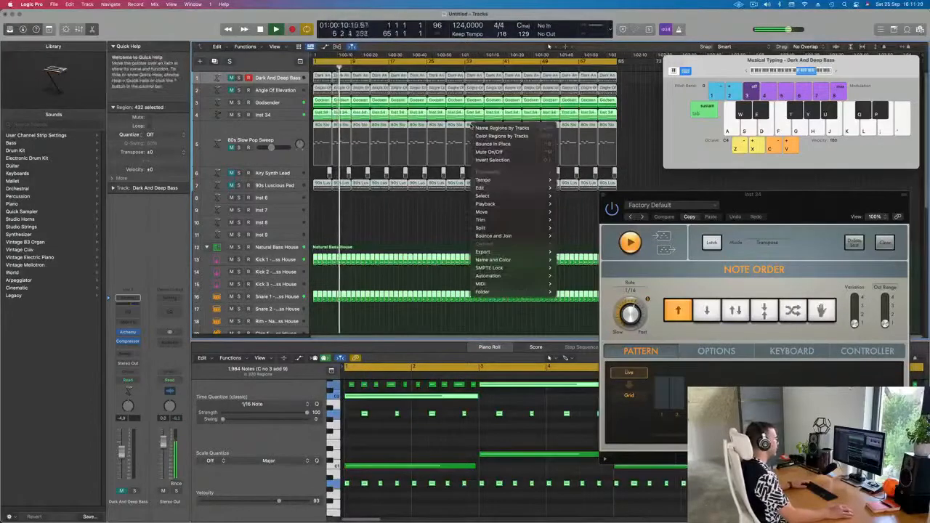
left_click(505, 135)
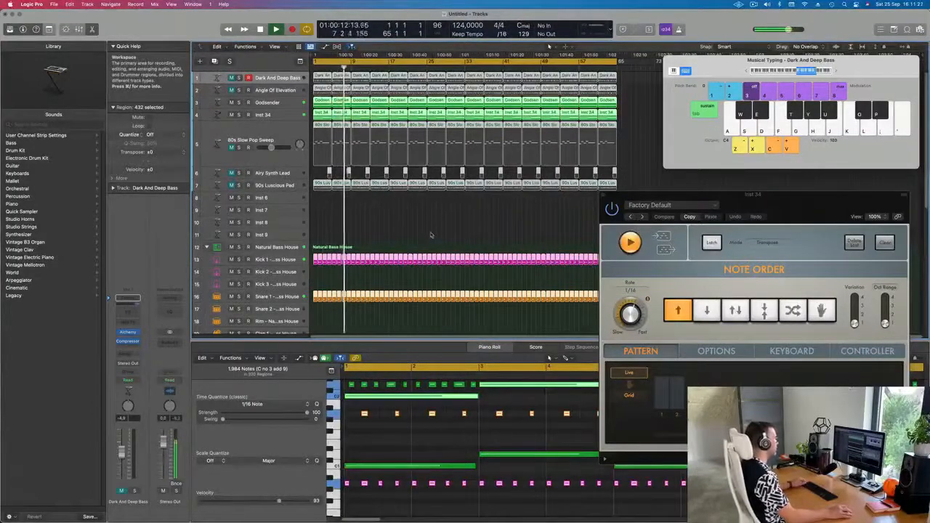
left_click(396, 228)
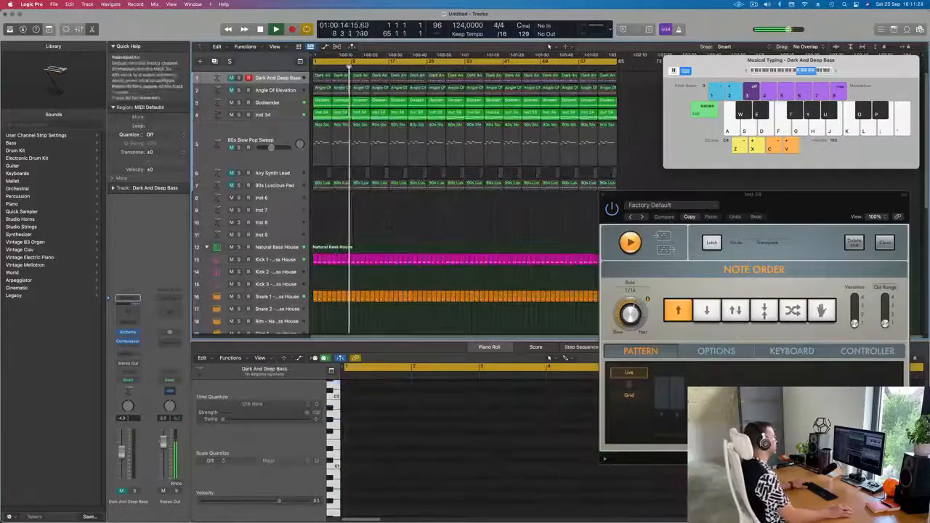
Step: Solo the Inst 34 track briefly to audition it on its own
left_click(251, 115)
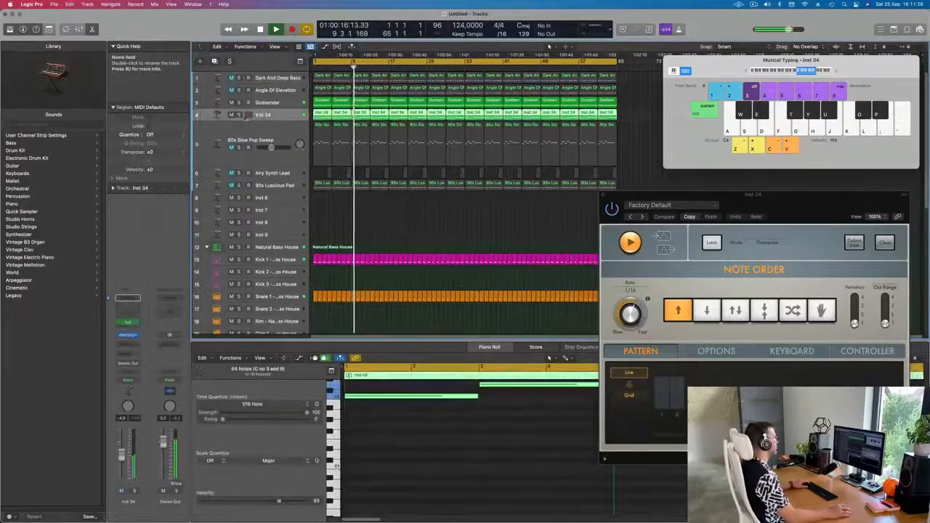
left_click(238, 114)
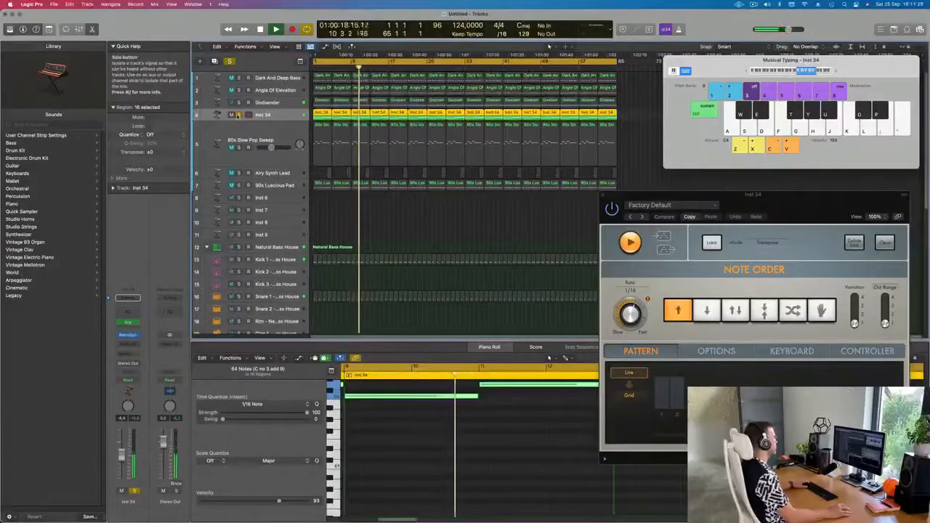
left_click(238, 114)
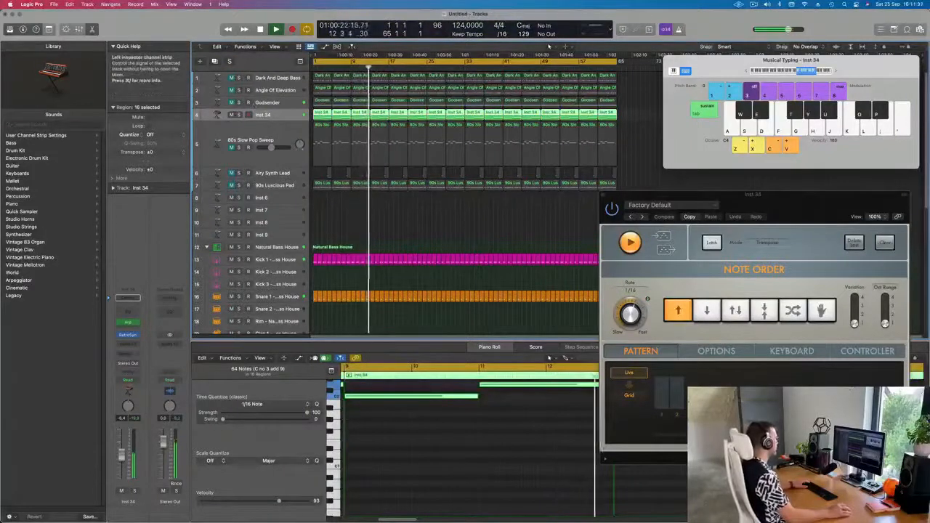
Step: Open Retro Synth, raise the filter cutoff slightly and set the resonance to 0.34
left_click(127, 336)
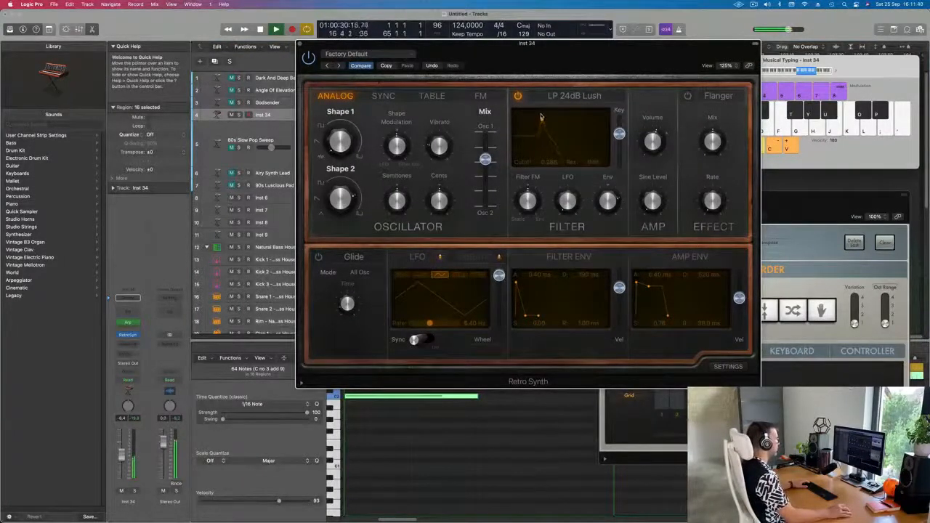
mouse_move(528, 127)
left_mouse_down()
mouse_move(578, 124)
mouse_move(540, 125)
left_mouse_up()
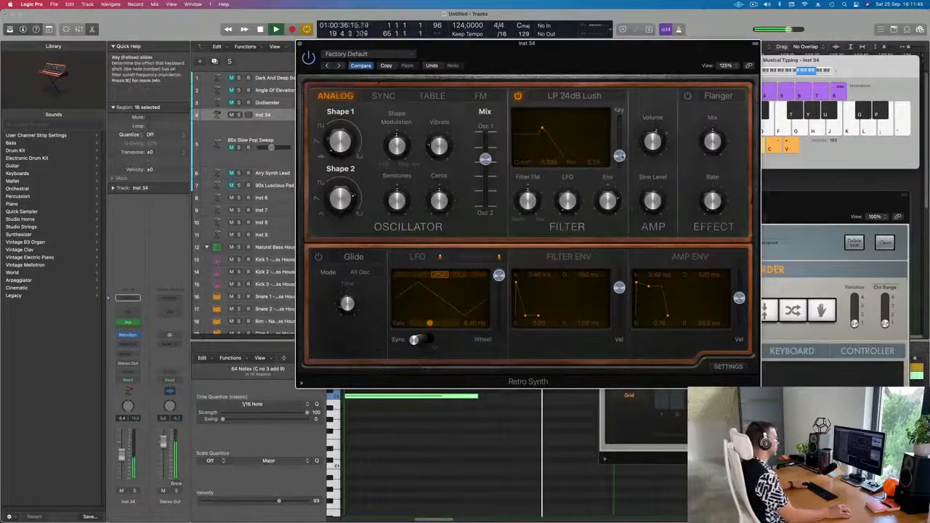
mouse_move(618, 133)
left_mouse_down()
mouse_move(619, 119)
mouse_move(619, 137)
left_mouse_up()
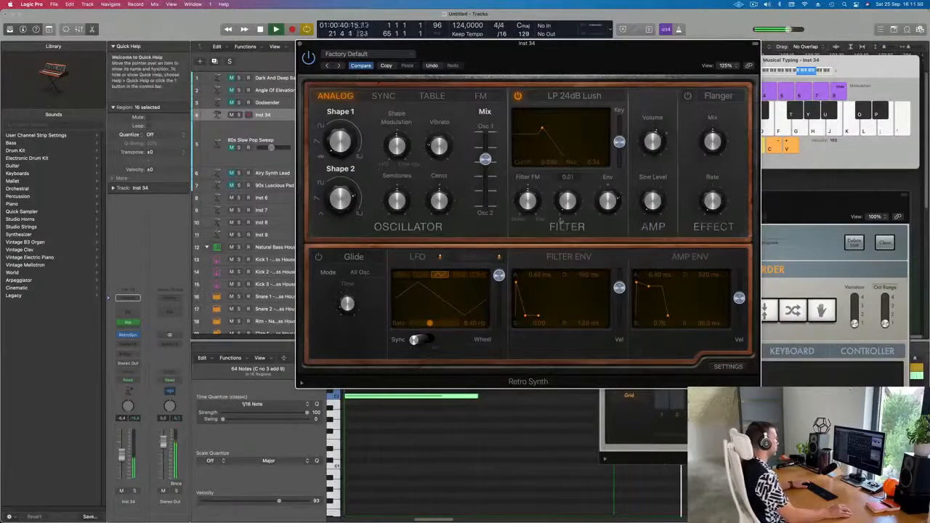
Step: Set the Filter FM knob to 0.01 and the oscillator Mix to 0.38
left_click_drag(533, 204, 534, 198)
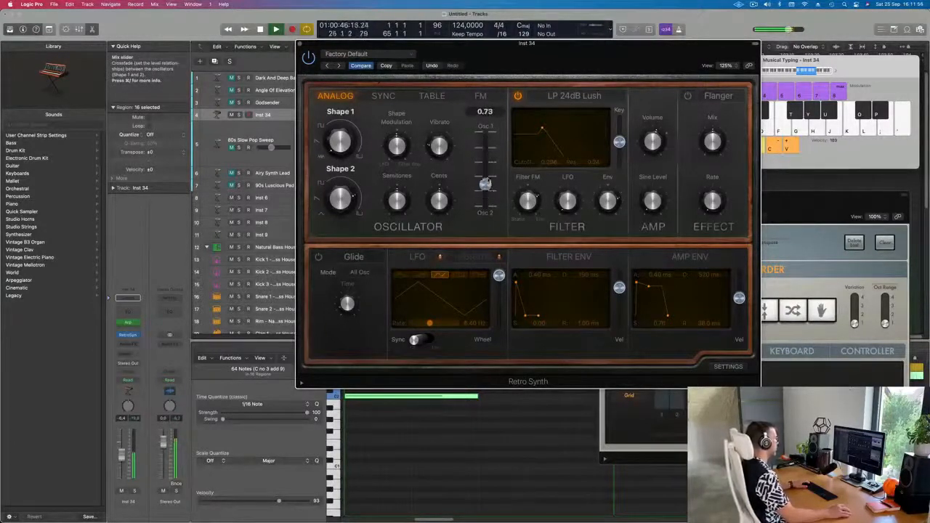
left_click_drag(485, 179, 485, 161)
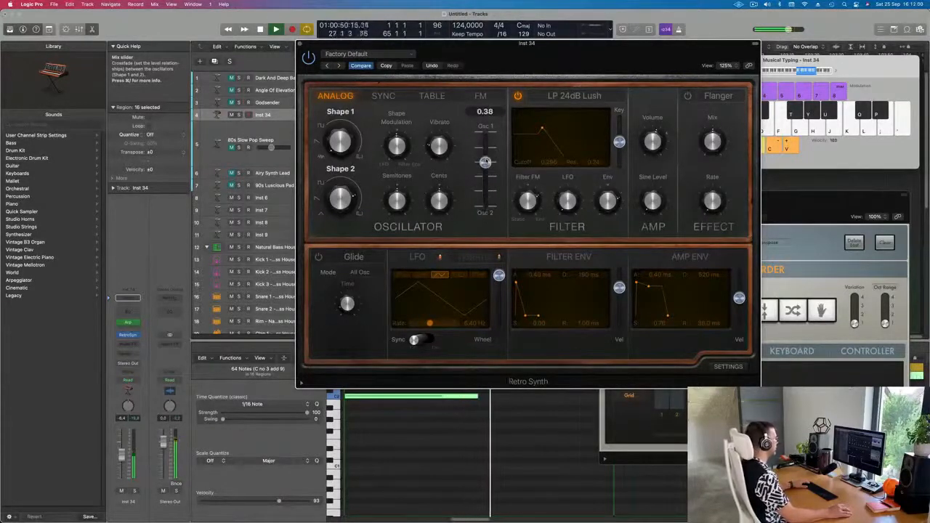
Step: Check the FM page, return to the Analog page and set Shape 1 to 28.8%
left_click(481, 96)
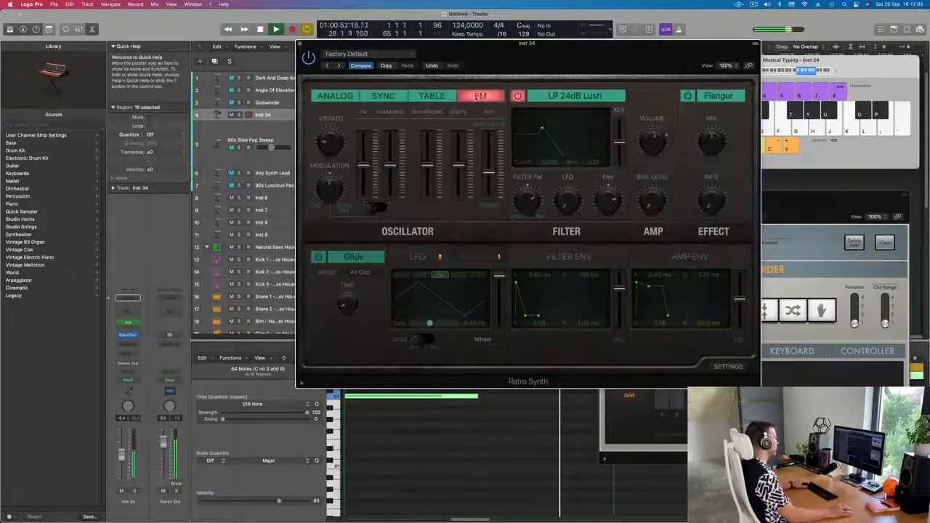
left_click(335, 96)
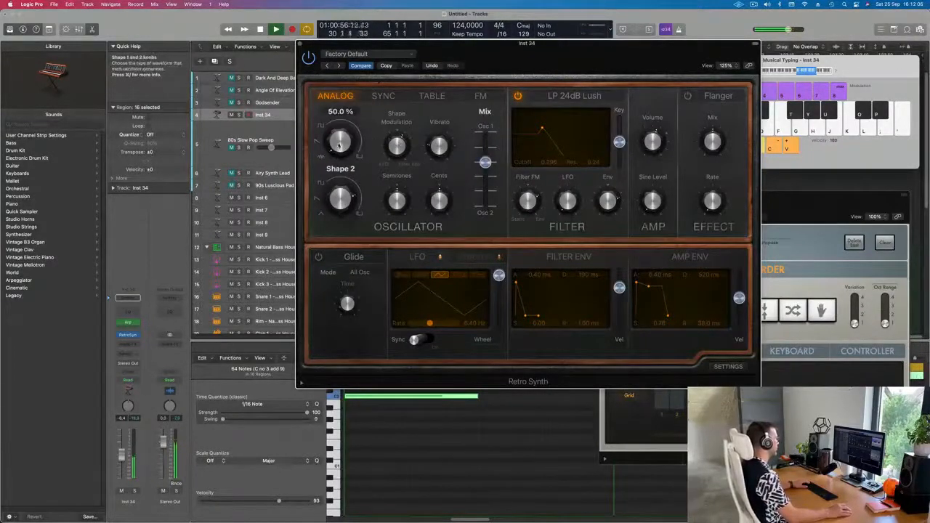
left_click_drag(340, 133, 349, 97)
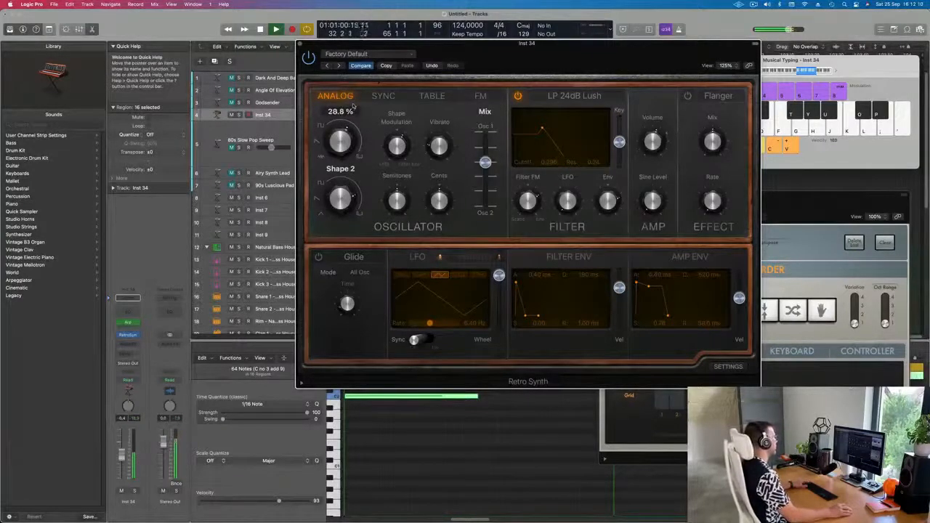
Step: Adjust Oscillator 2's semitones and push the oscillator Mix fully to Osc 2 at 1.00
left_click_drag(541, 58, 605, 45)
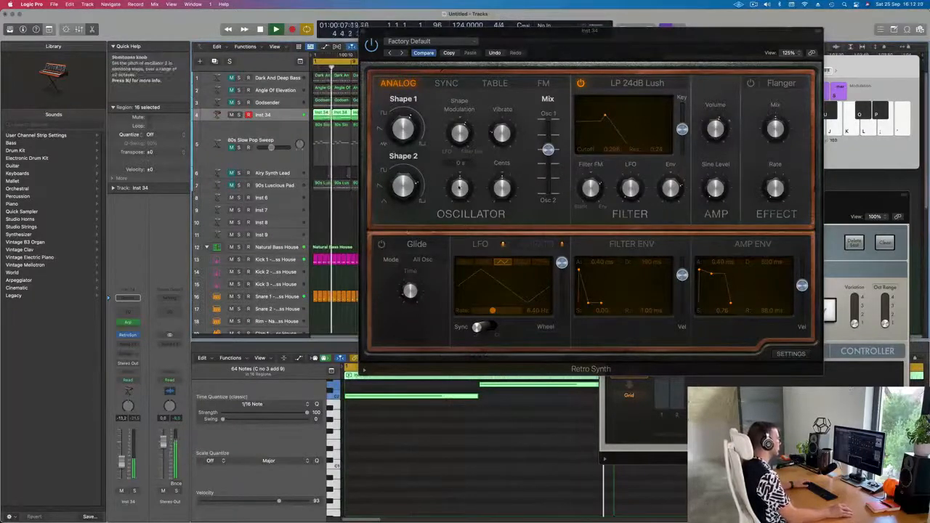
left_click_drag(459, 189, 458, 218)
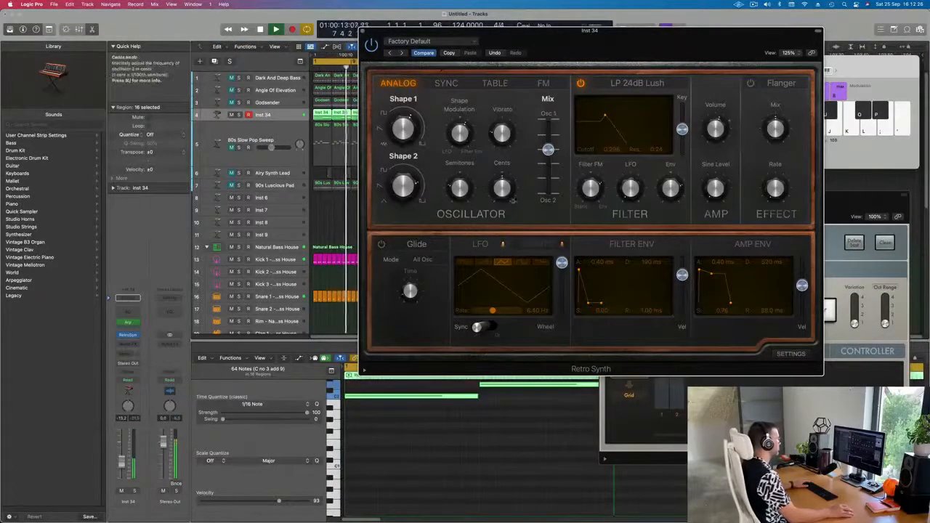
left_click_drag(548, 149, 543, 204)
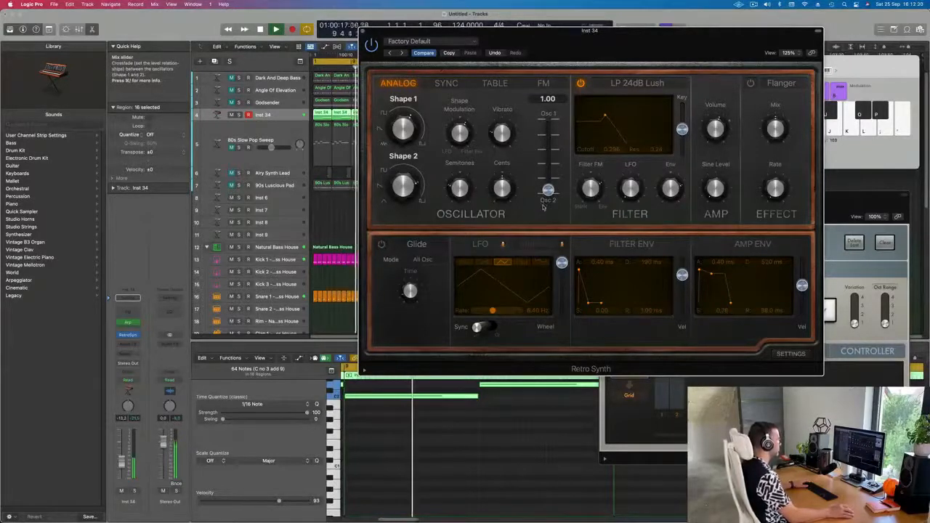
Step: Set the filter cutoff to 0.234 and the resonance to 0.26
left_click_drag(642, 39, 554, 33)
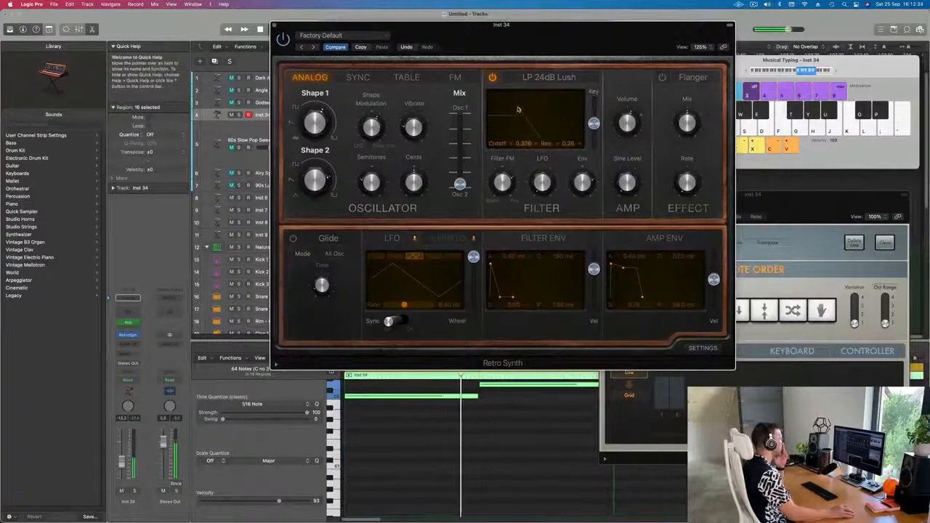
left_click_drag(523, 109, 510, 109)
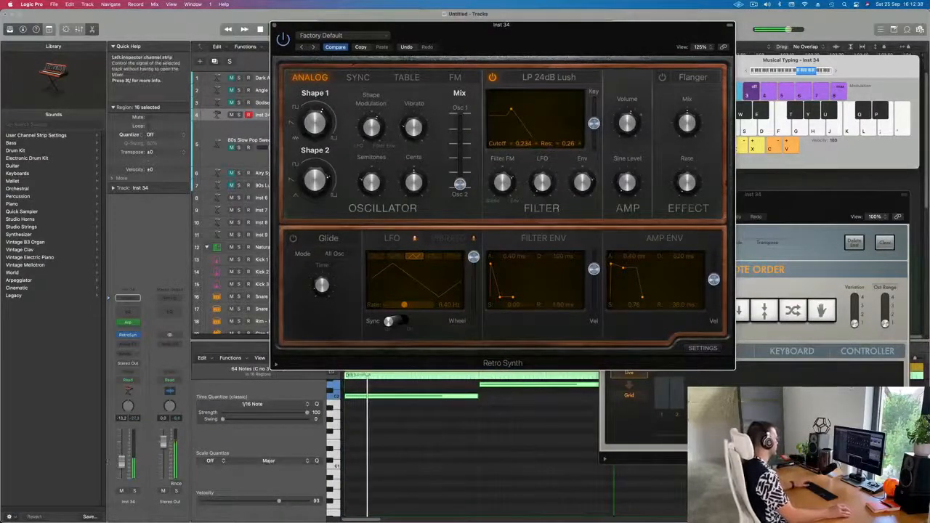
Step: Raise the track volume slightly and move the oscillator Mix back up toward Osc 1
left_click_drag(122, 462, 121, 456)
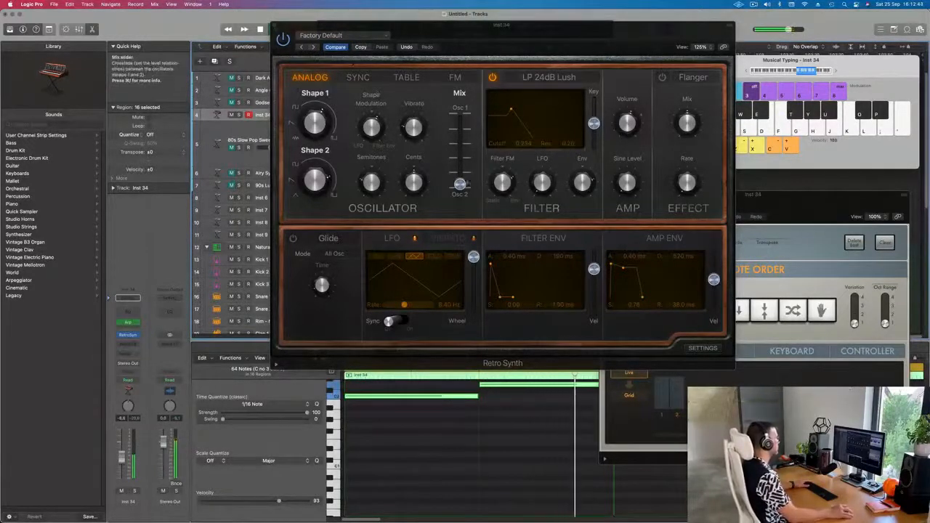
left_click_drag(460, 184, 465, 171)
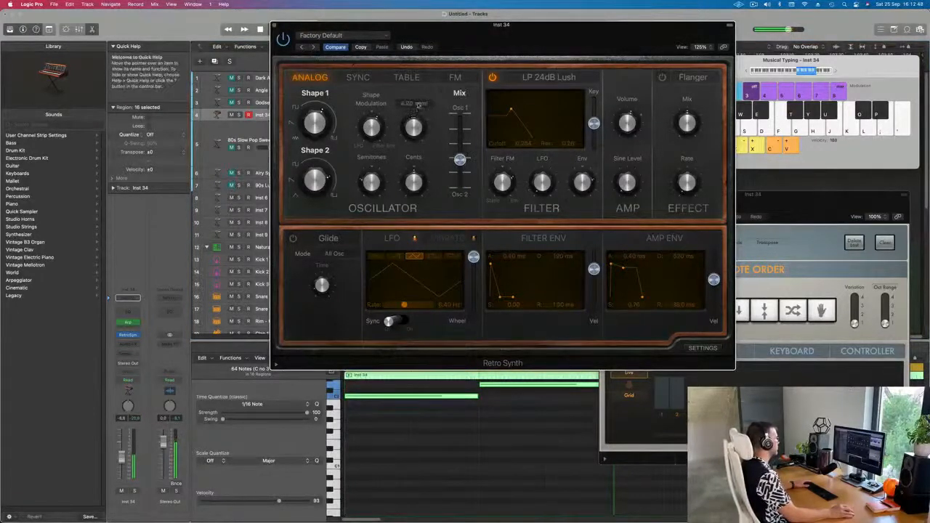
left_click_drag(460, 159, 465, 115)
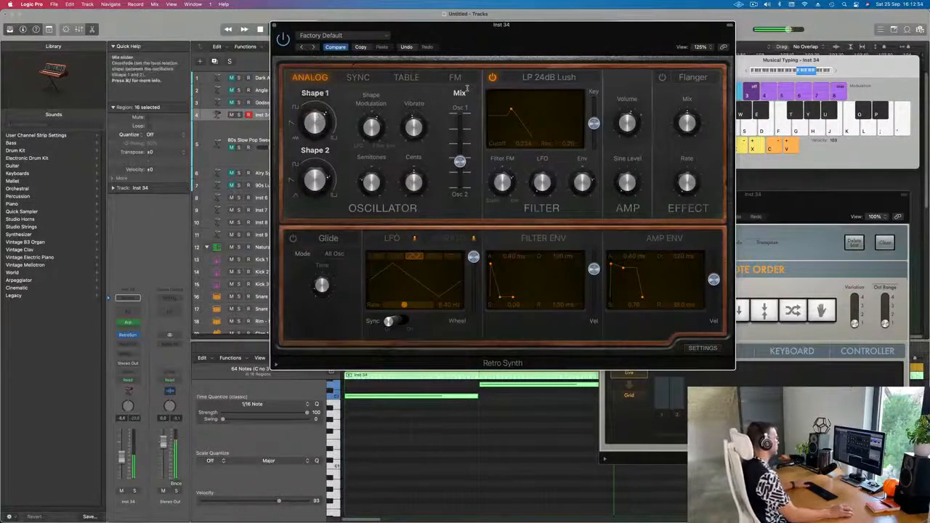
Step: Stop playback and switch on Retro Synth's Flanger effect
key("space")
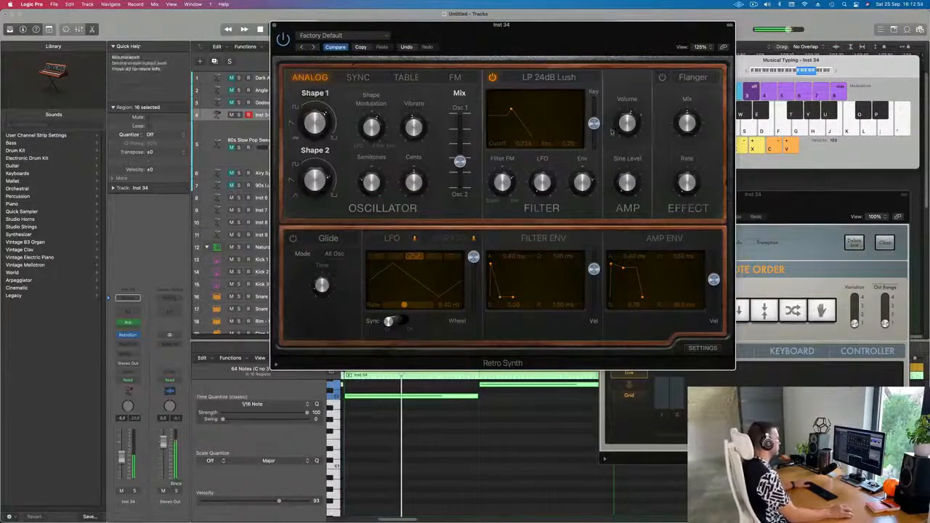
left_click(662, 77)
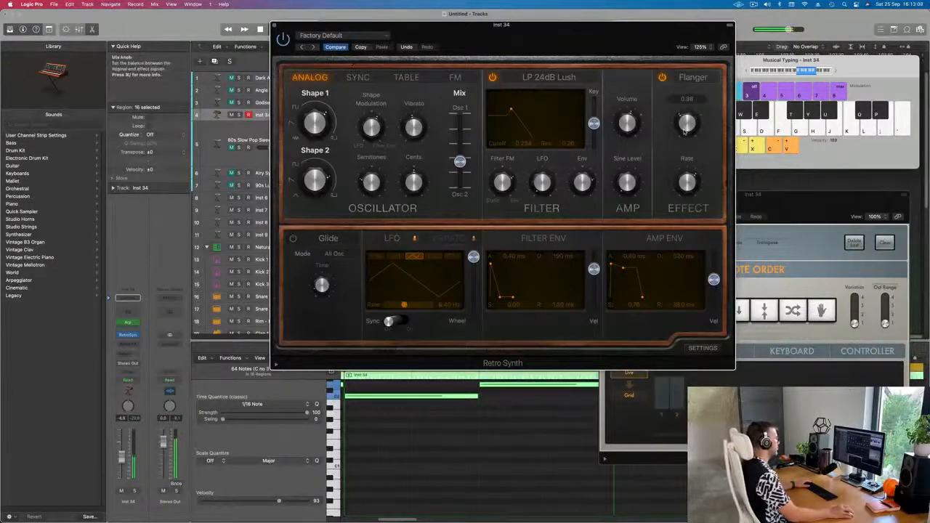
Step: Switch off Retro Synth's Flanger and raise the filter envelope amount to 0.38
left_click(662, 78)
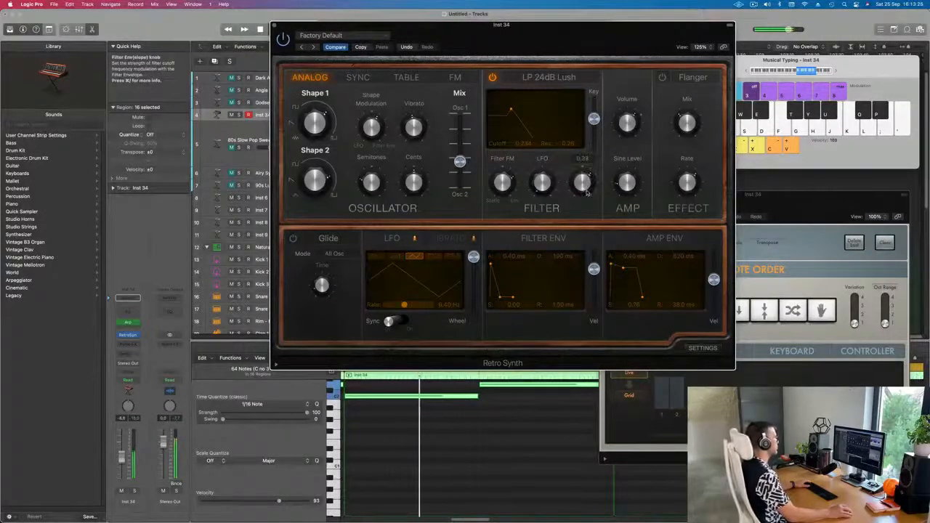
left_click_drag(586, 193, 588, 183)
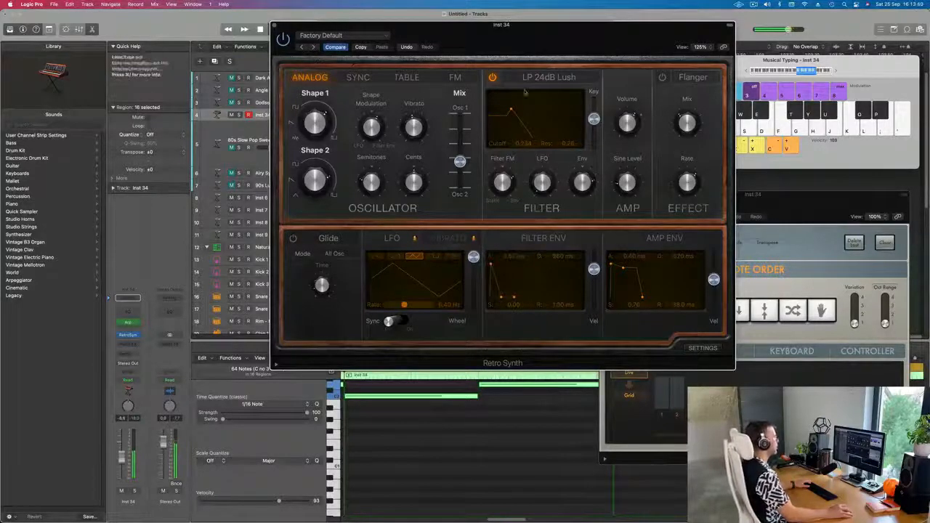
Step: Close the synth, restart playback from the beginning and audition the arrangement by selecting tracks in turn
left_click(274, 26)
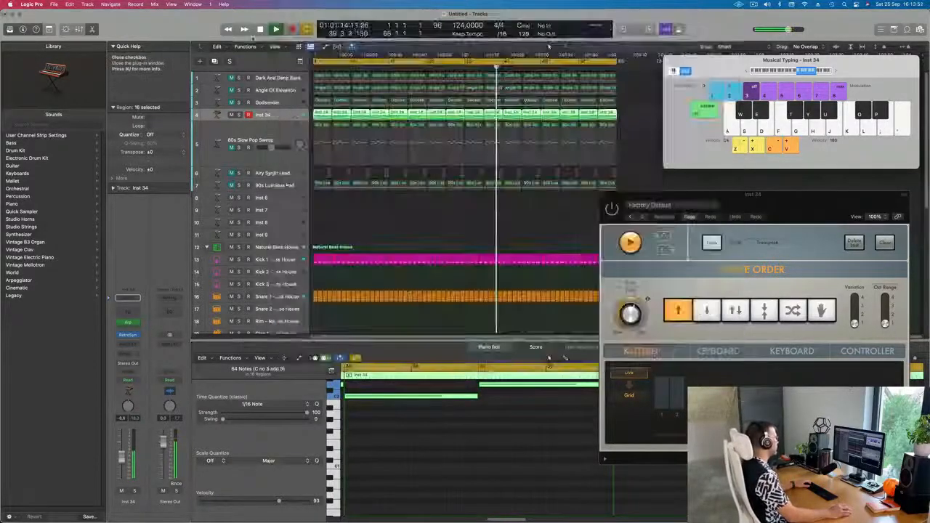
key("Return")
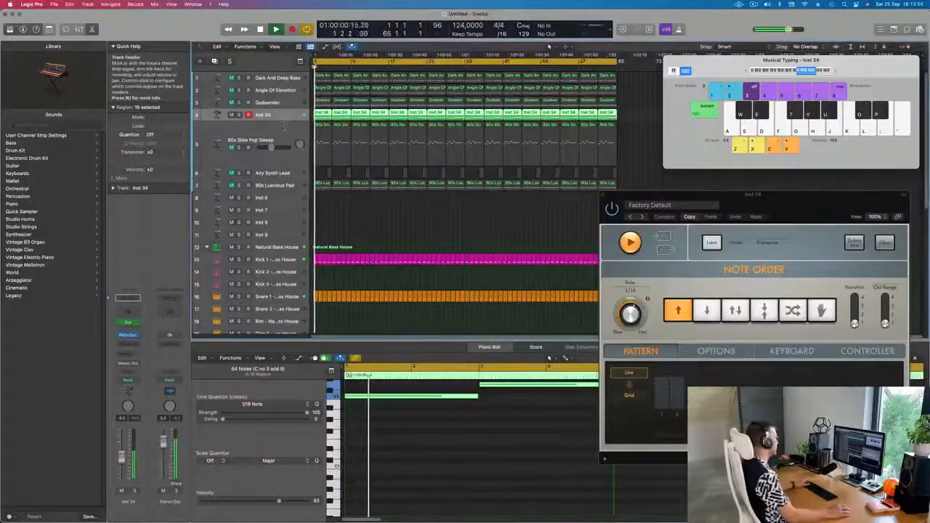
left_click(255, 148)
left_click(250, 138)
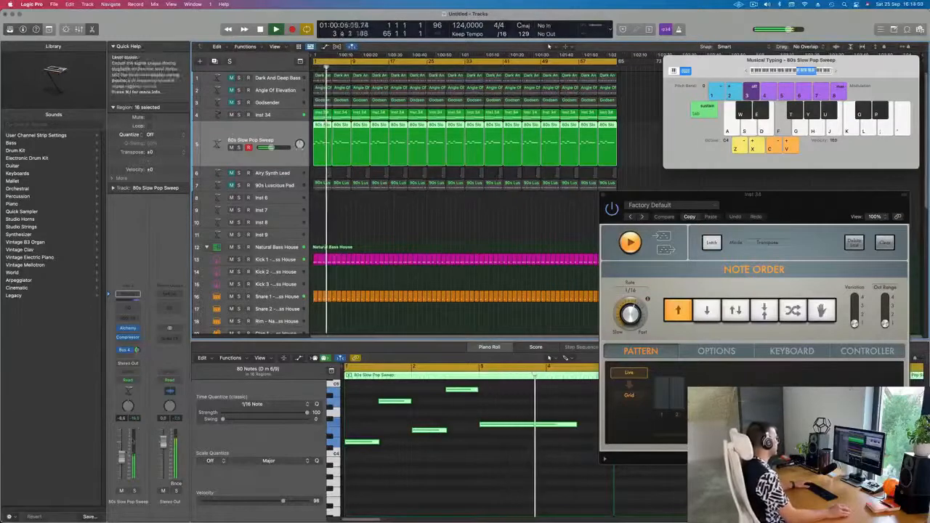
left_click(257, 187)
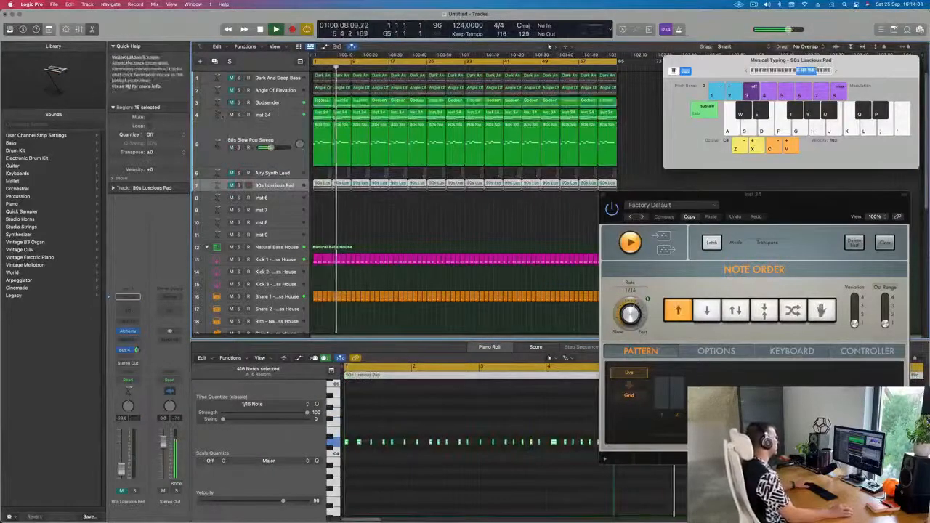
left_click(266, 102)
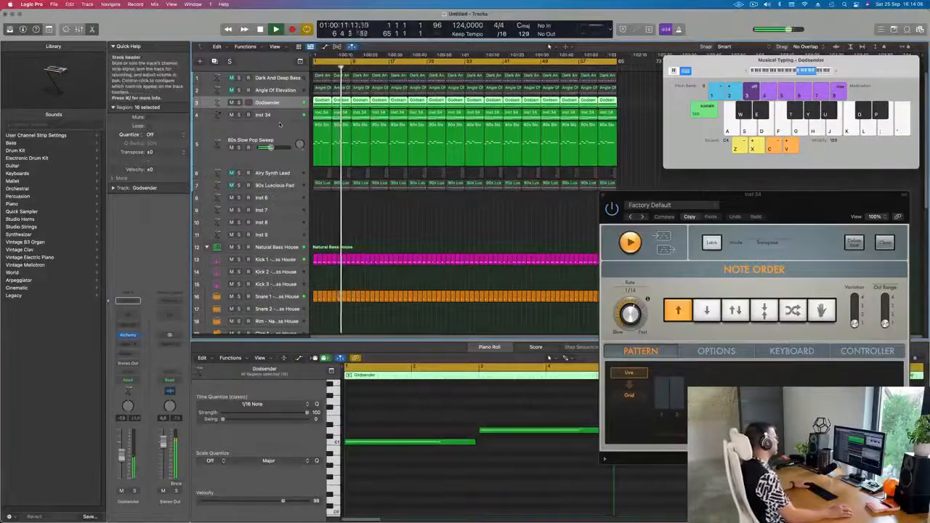
left_click(280, 127)
left_click(243, 187)
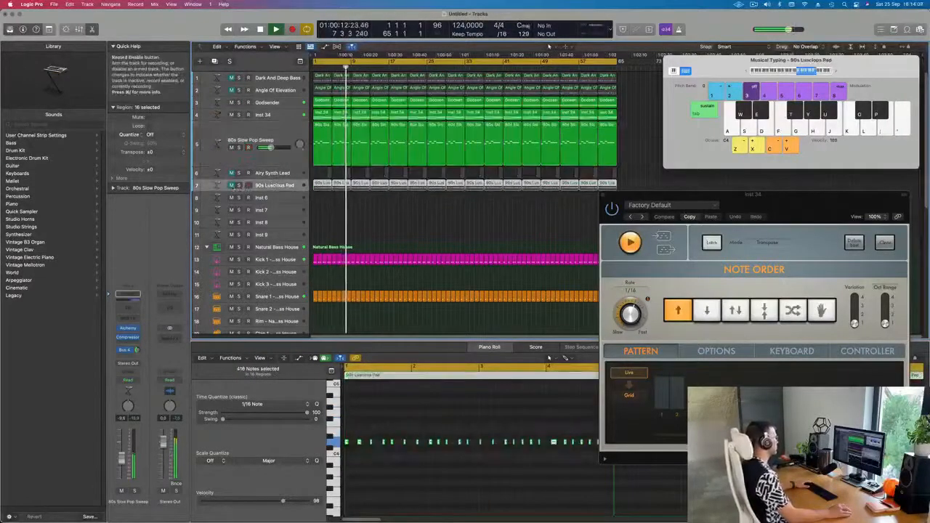
left_click_drag(233, 186, 231, 174)
left_click(282, 172)
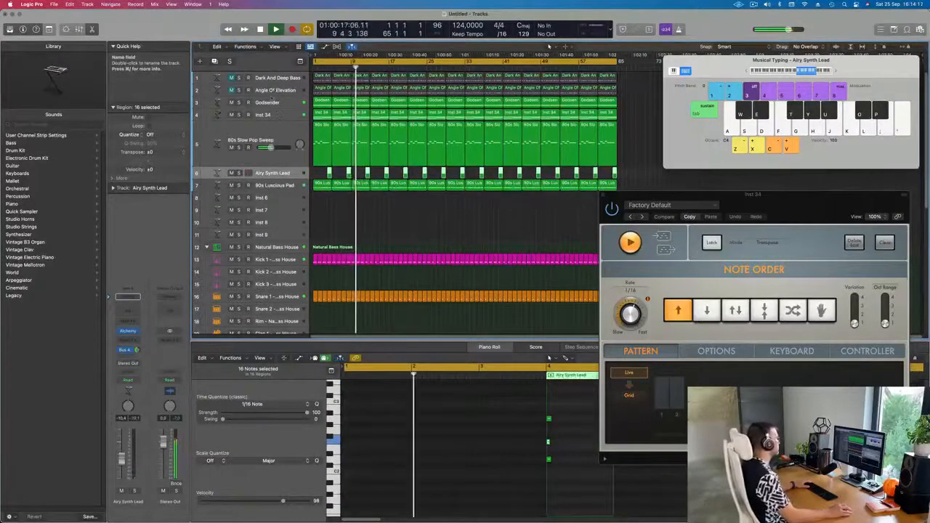
Step: Mute and unmute the Angle Of Elevation and Dark And Deep Bass tracks to compare them during playback
left_click(280, 90)
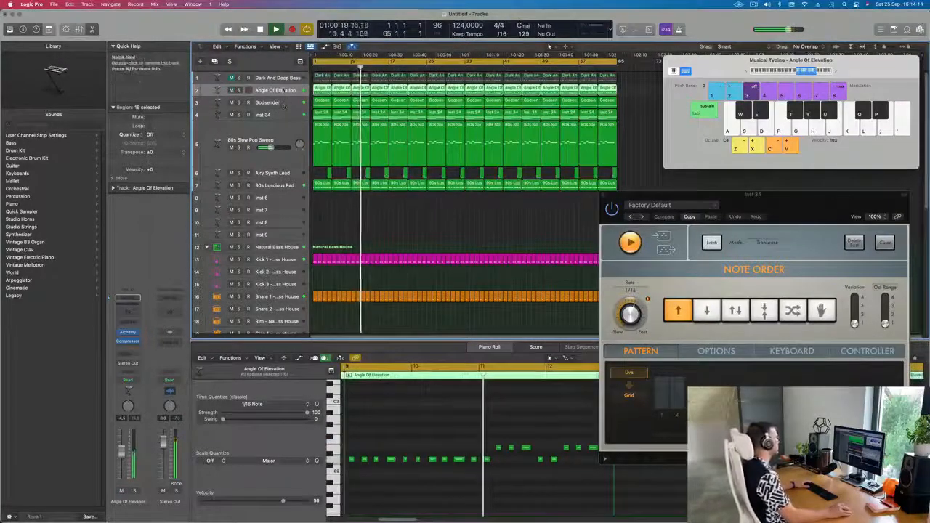
left_click(231, 90)
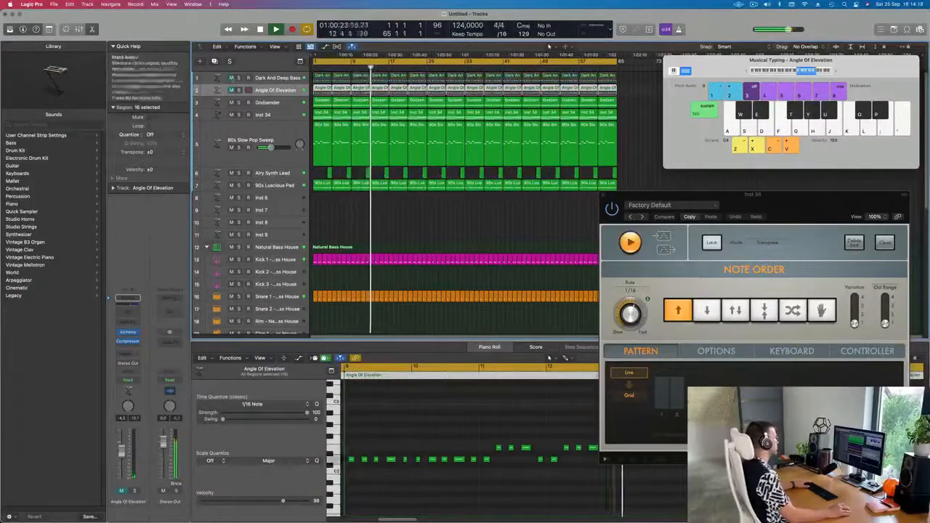
left_click(261, 77)
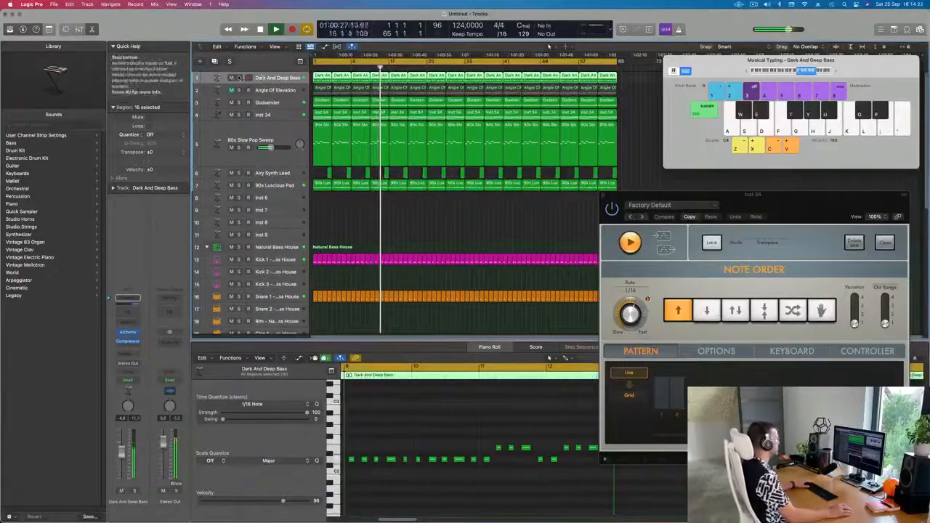
left_click(231, 77)
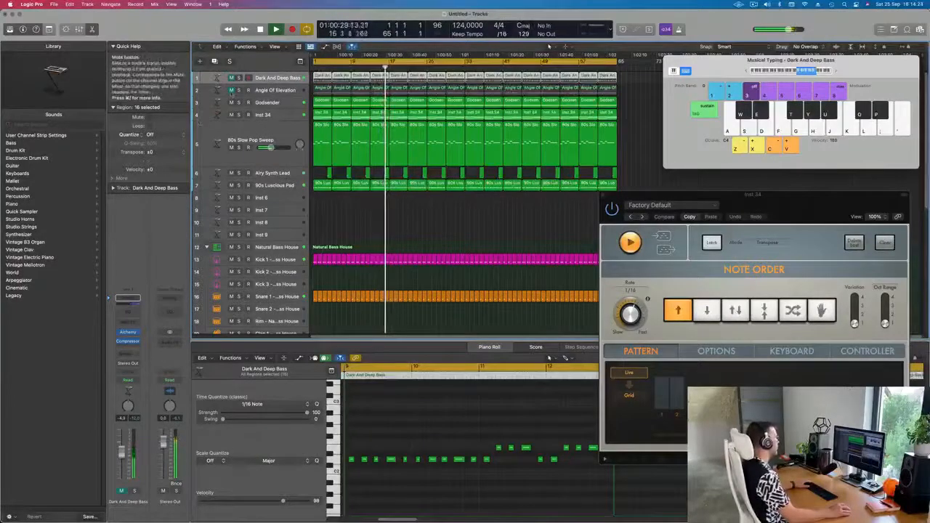
left_click(231, 91)
left_click(264, 91)
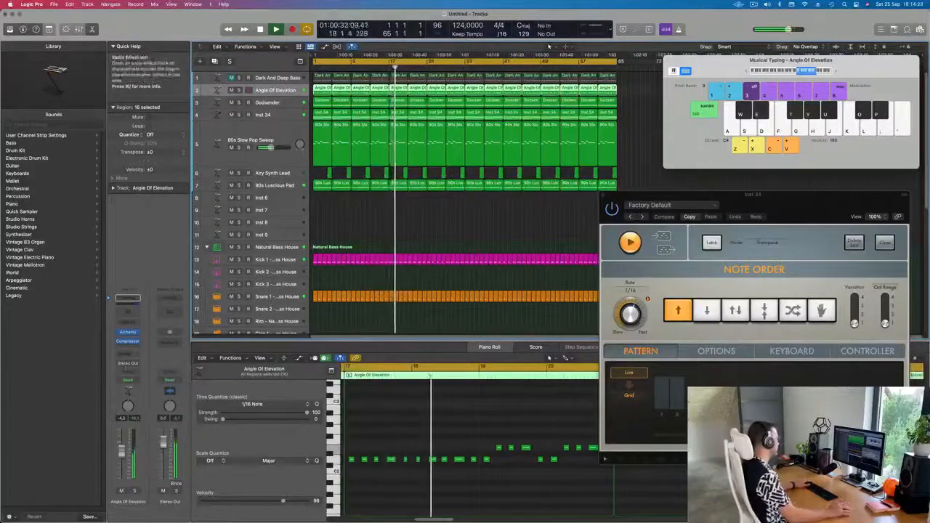
Step: Open Angle Of Elevation's Channel EQ, enable the low cut and set it to 625 Hz
left_click(128, 312)
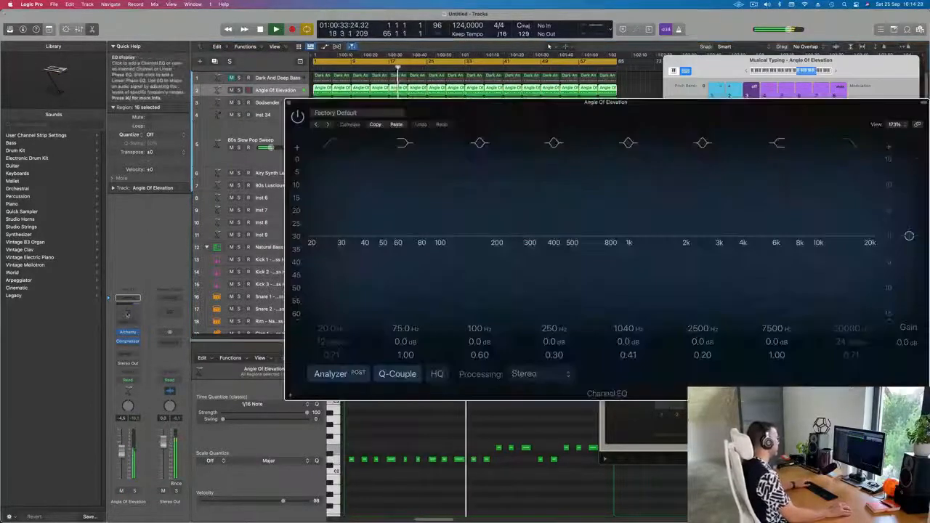
left_click(336, 145)
left_click_drag(384, 189, 460, 192)
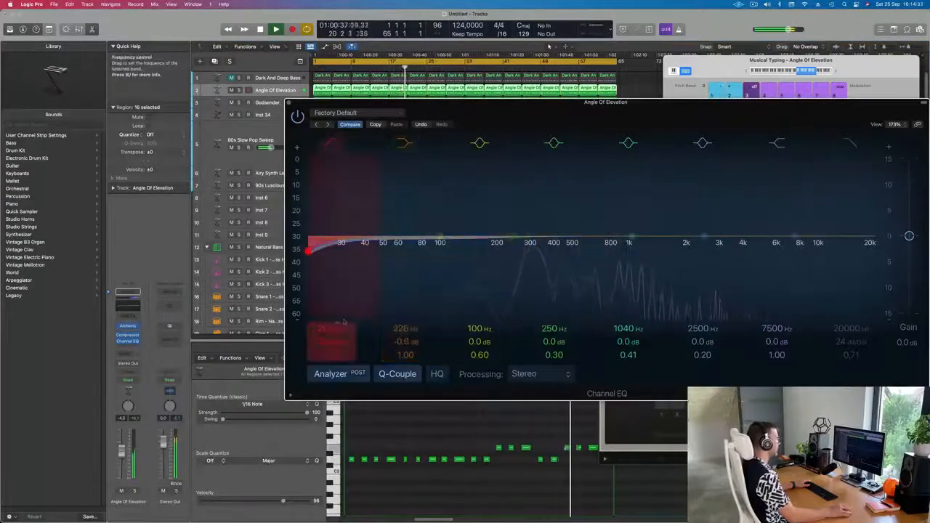
left_click_drag(335, 329, 335, 282)
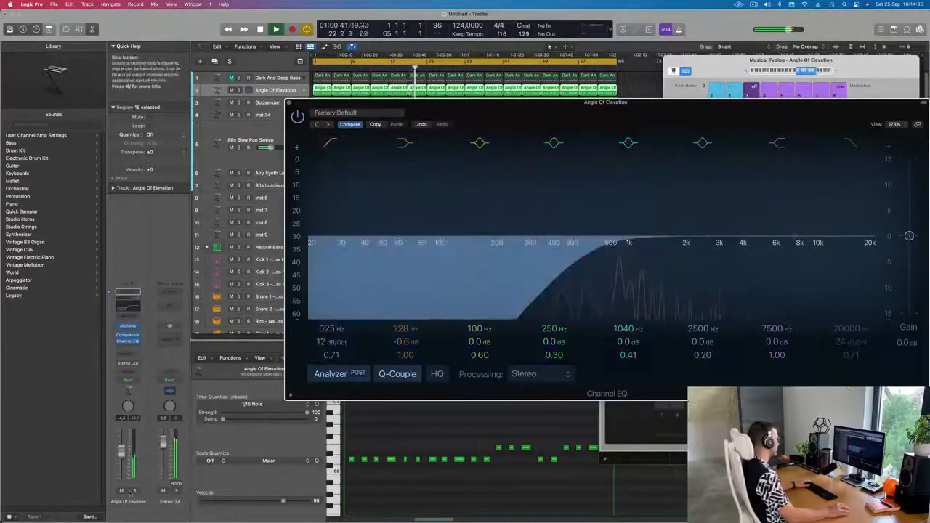
left_click(122, 452)
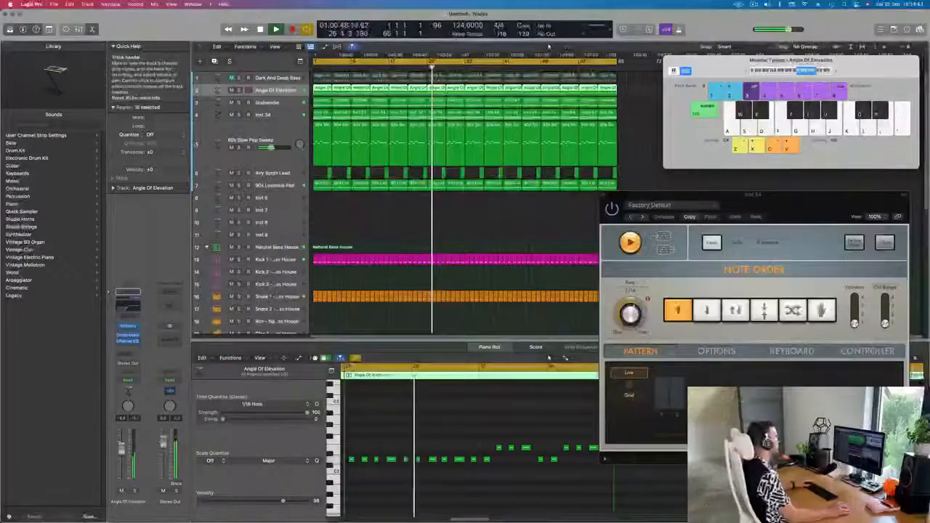
left_click(362, 220)
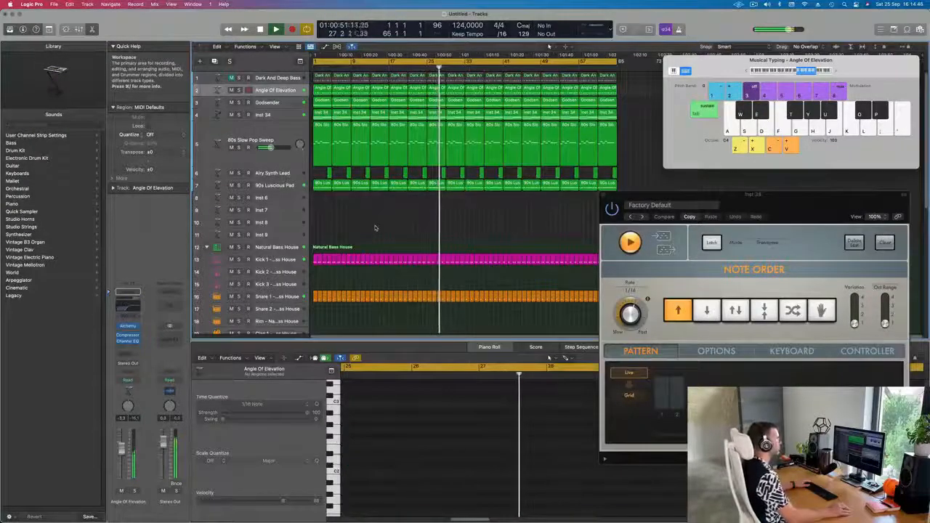